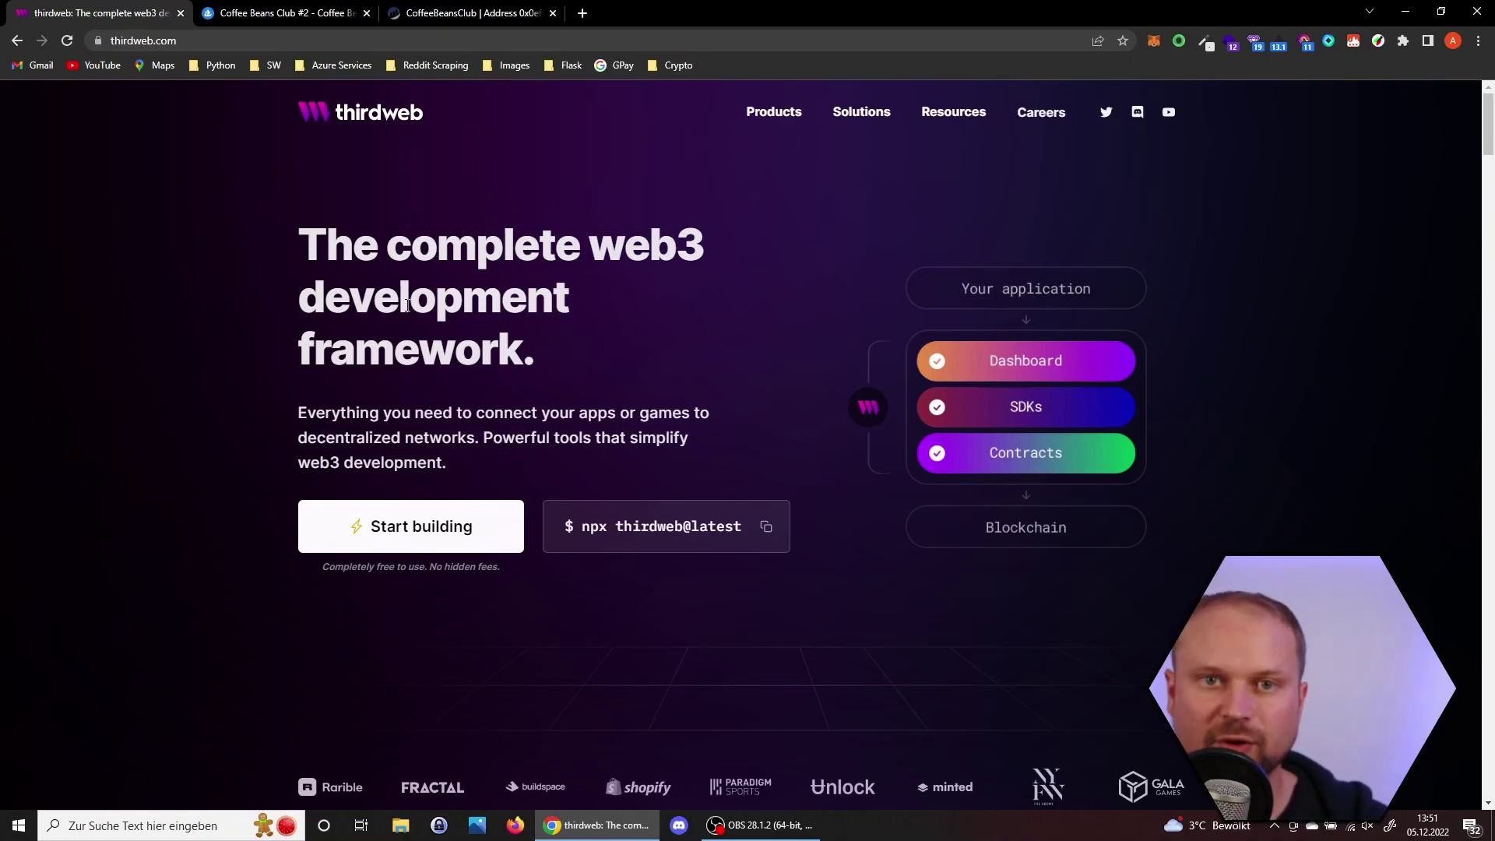
Step: Connect the MetaMask account to thirdweb, showing an empty Deployed contracts list and 0.0104 GOR
{"action": "left_click", "coordinate": [411, 526]}
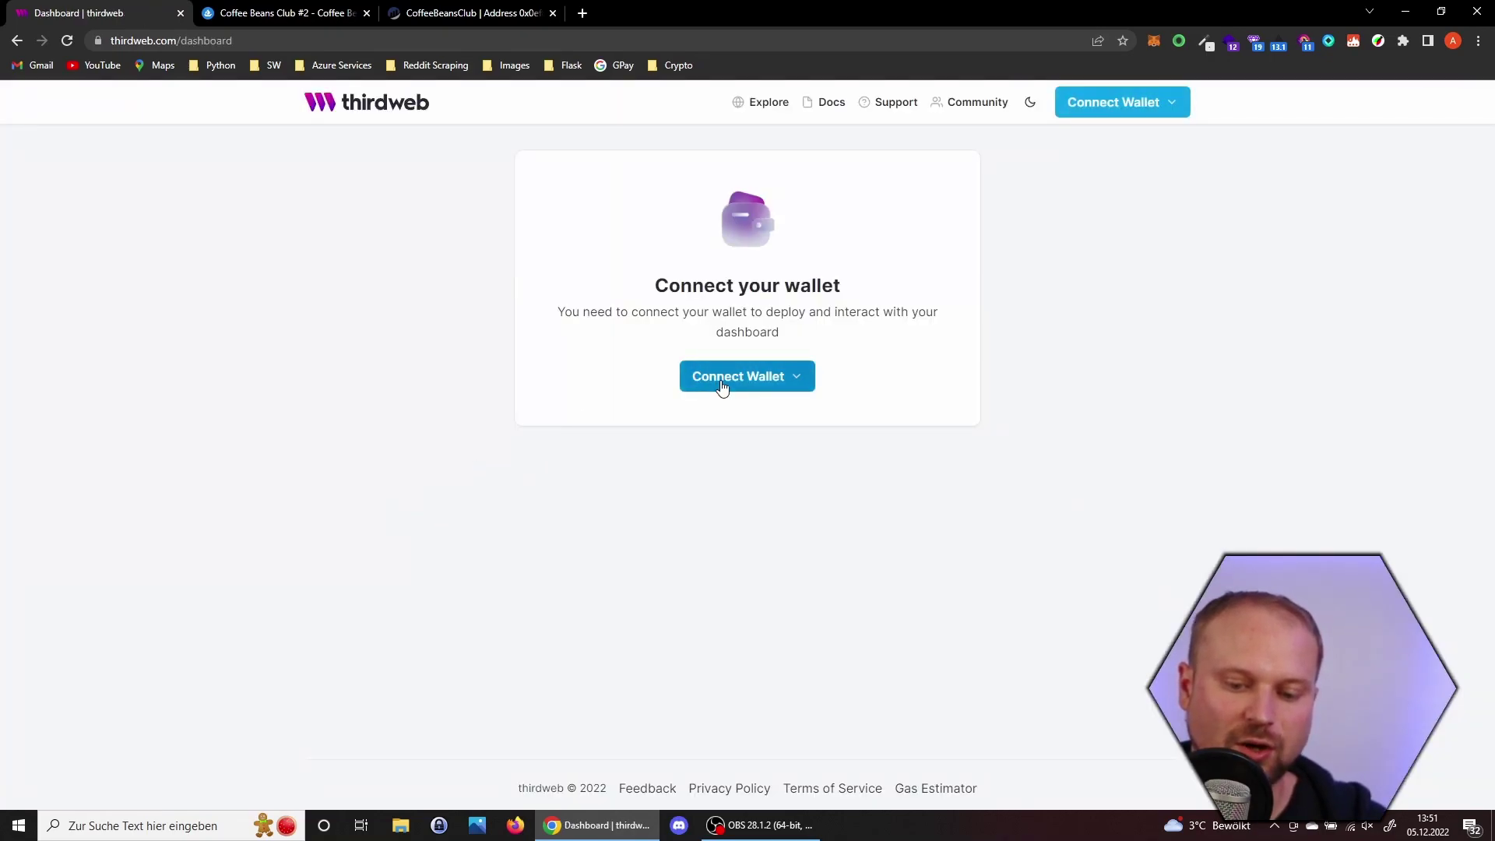
{"action": "left_click", "coordinate": [741, 378]}
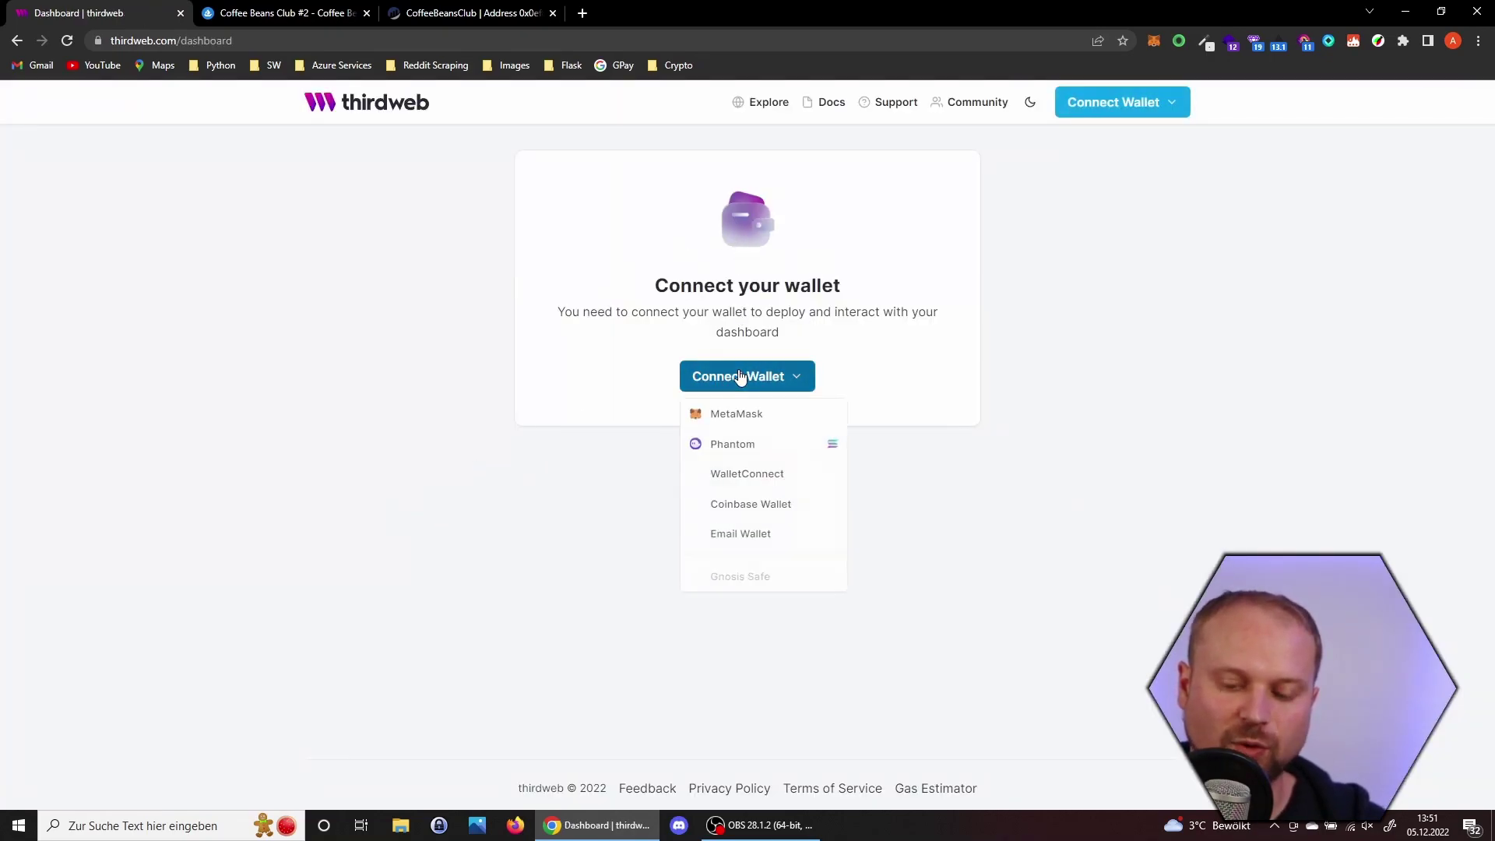
{"action": "left_click", "coordinate": [747, 417]}
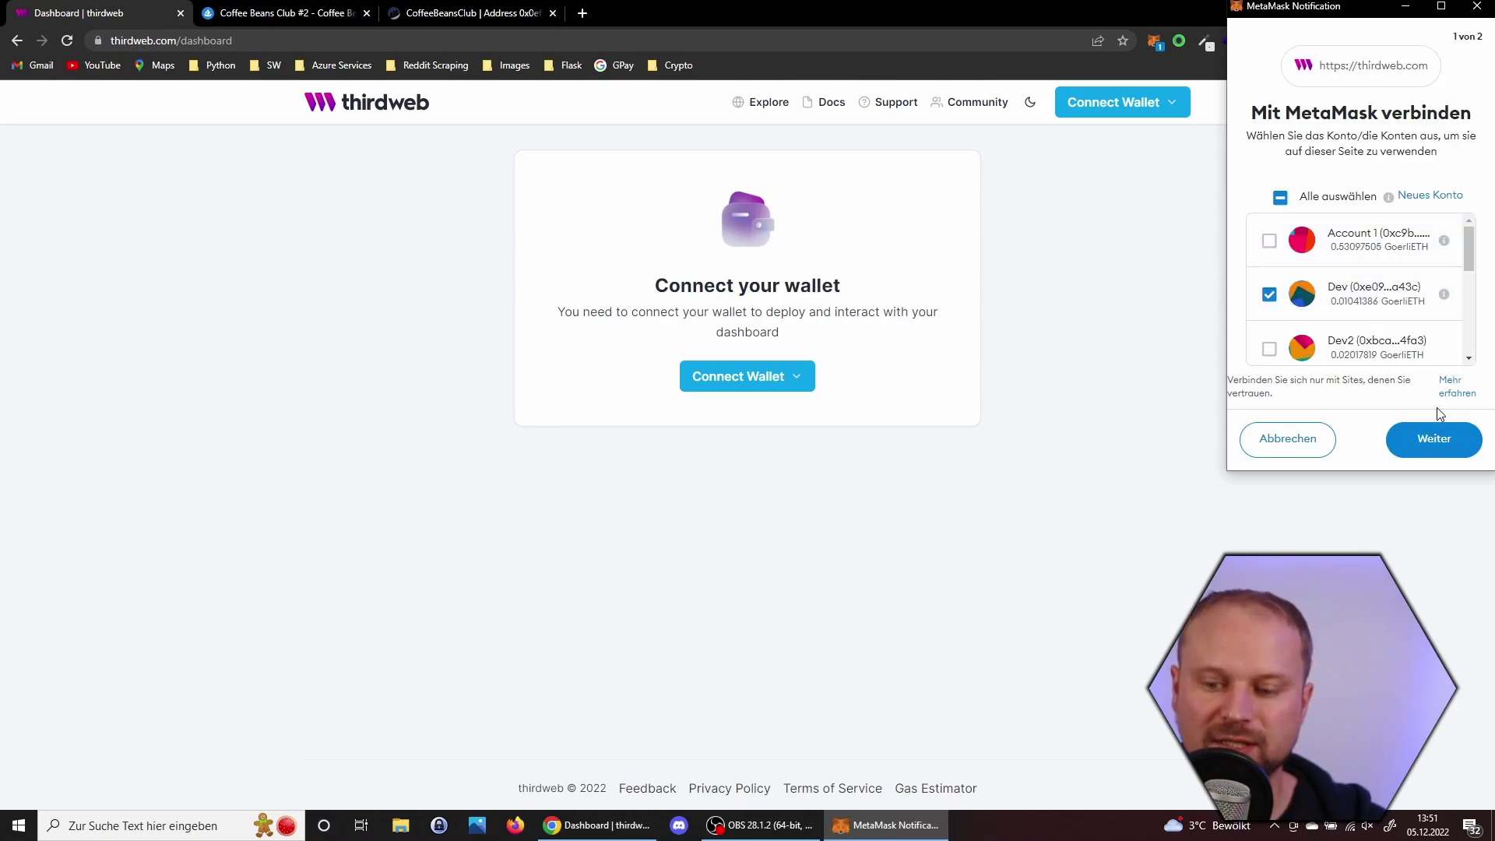
{"action": "left_click", "coordinate": [1435, 437]}
{"action": "left_click", "coordinate": [1436, 439]}
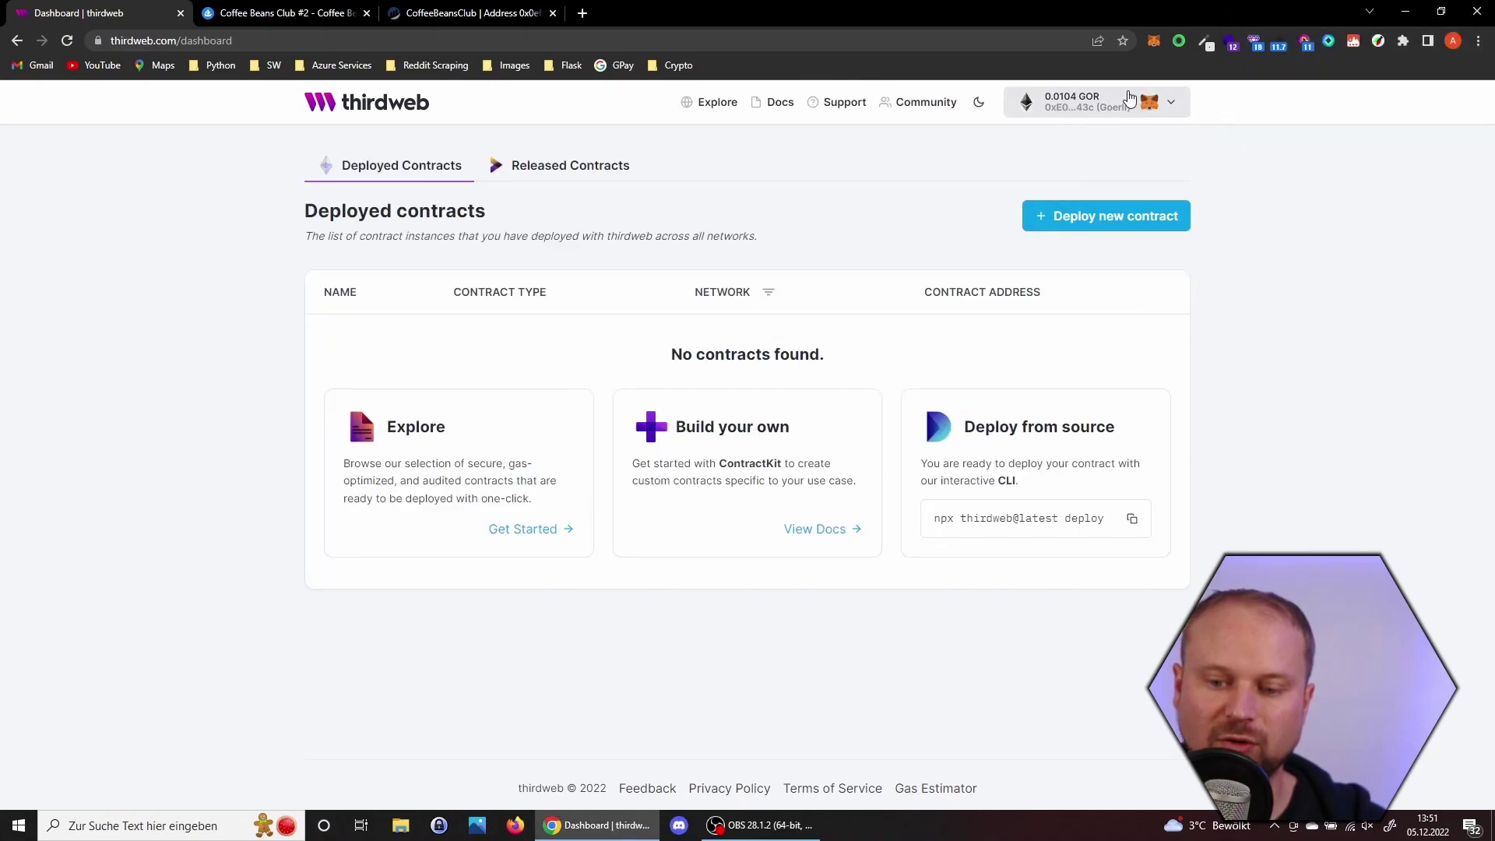
{"action": "left_click", "coordinate": [1154, 42]}
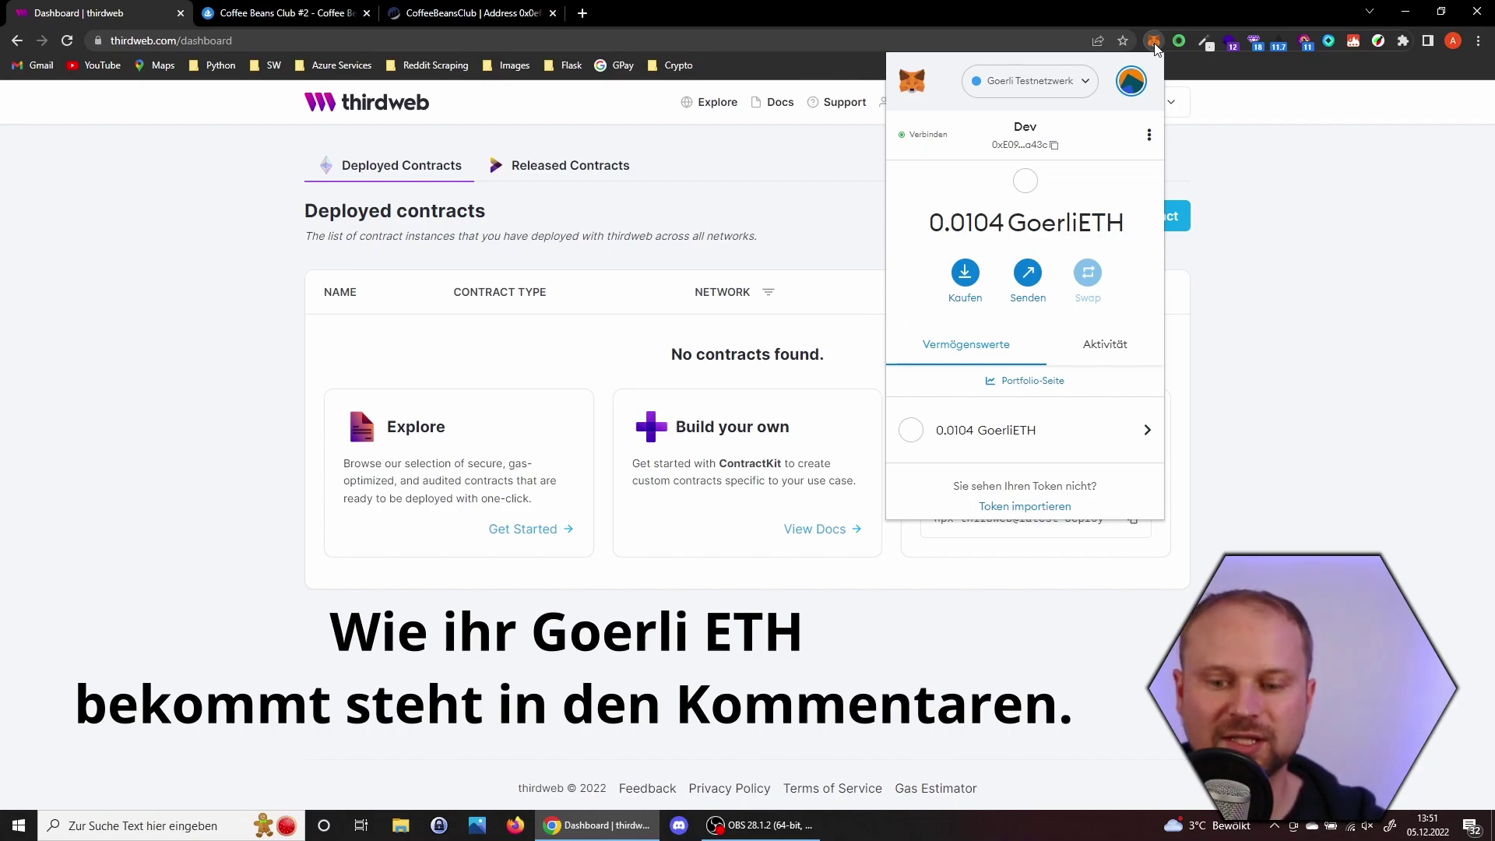
{"action": "left_click", "coordinate": [1084, 82]}
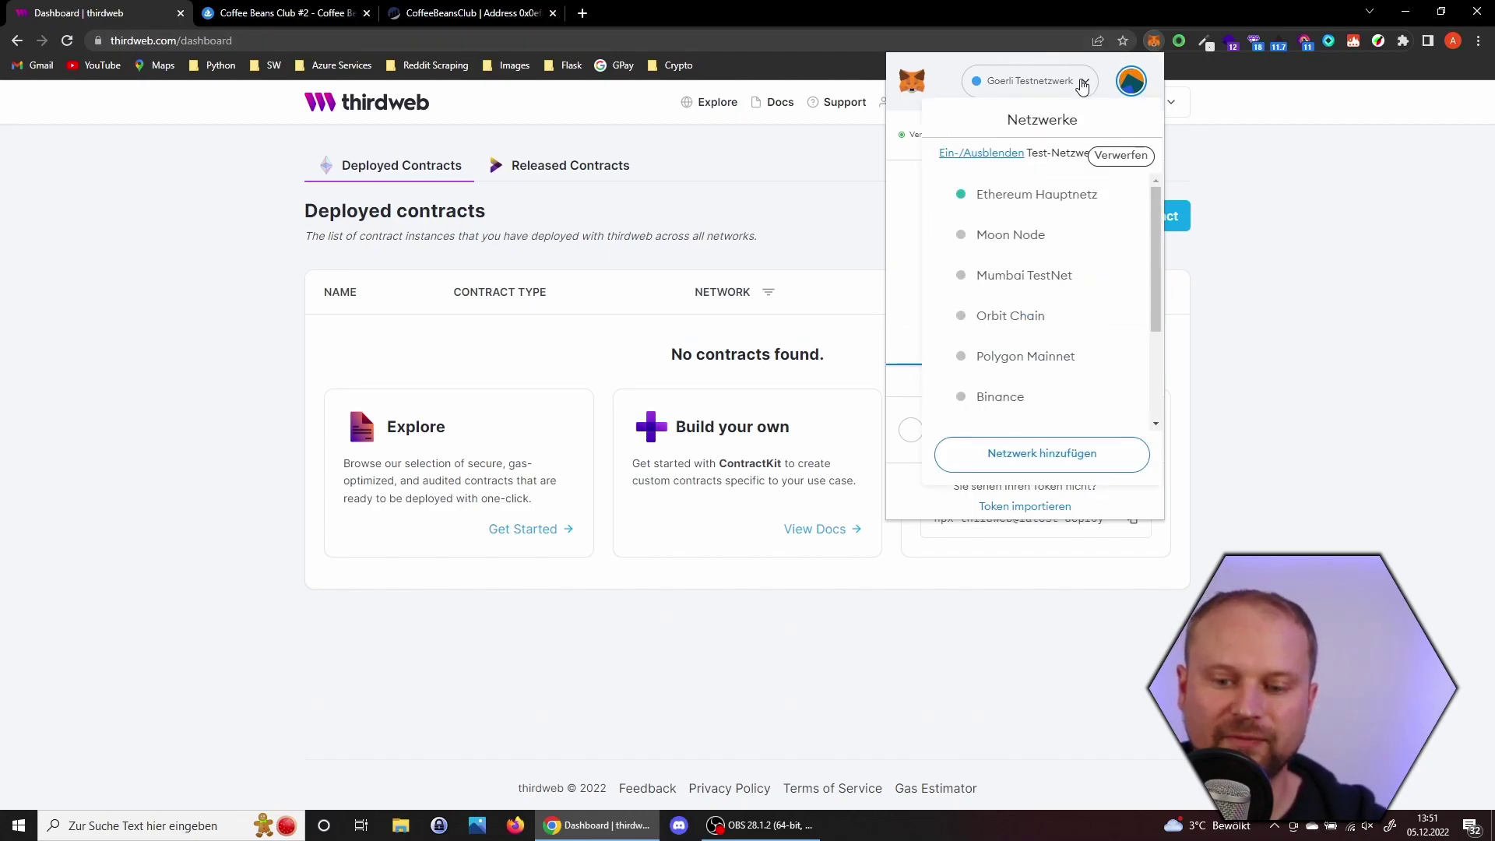
{"action": "scroll", "coordinate": [1043, 236], "scroll_direction": "down", "scroll_amount": 2}
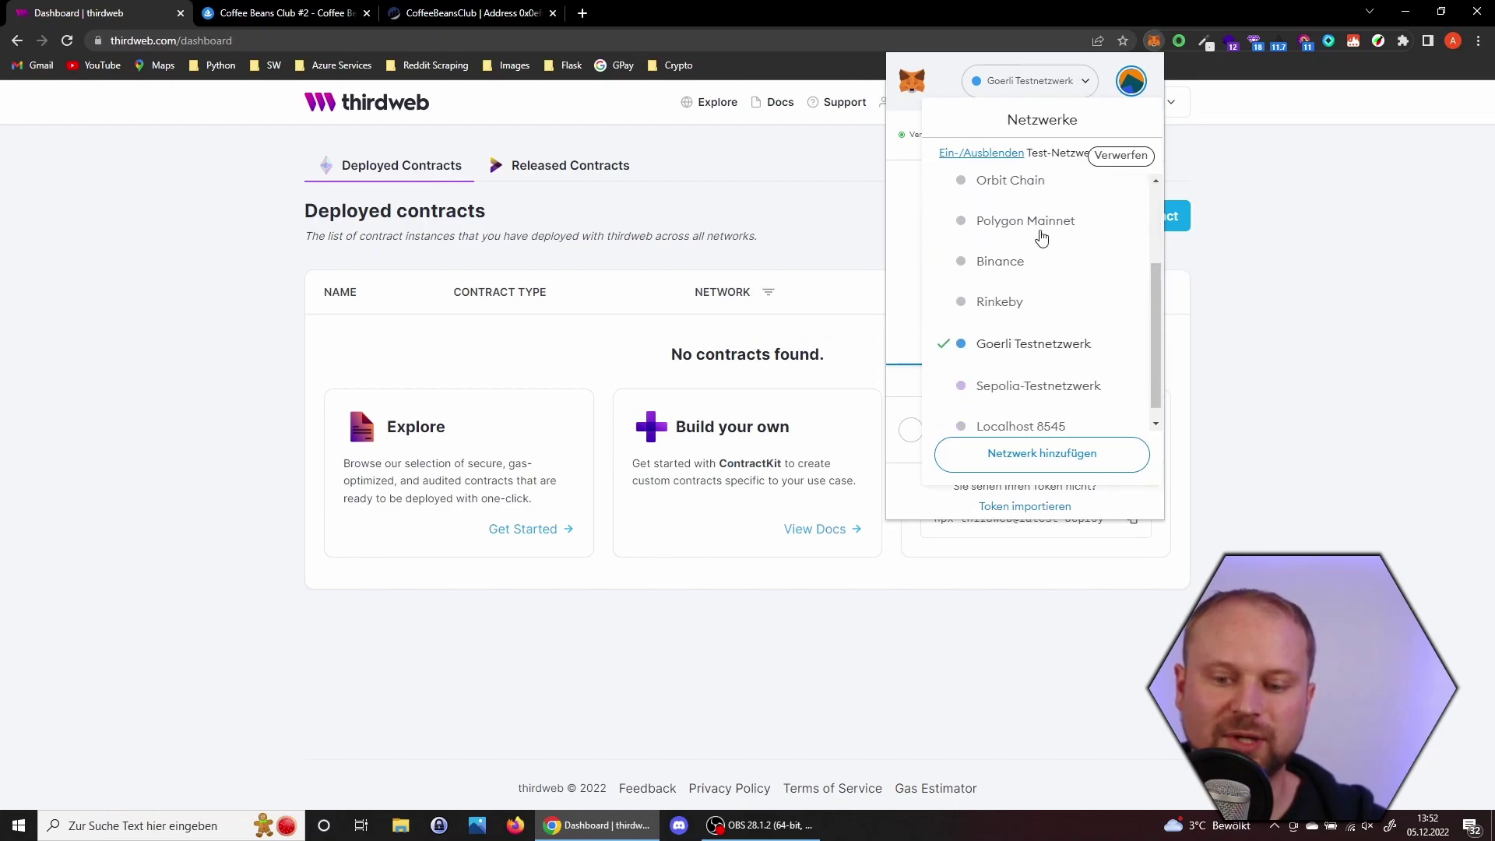
{"action": "scroll", "coordinate": [1041, 236], "scroll_direction": "up", "scroll_amount": 2}
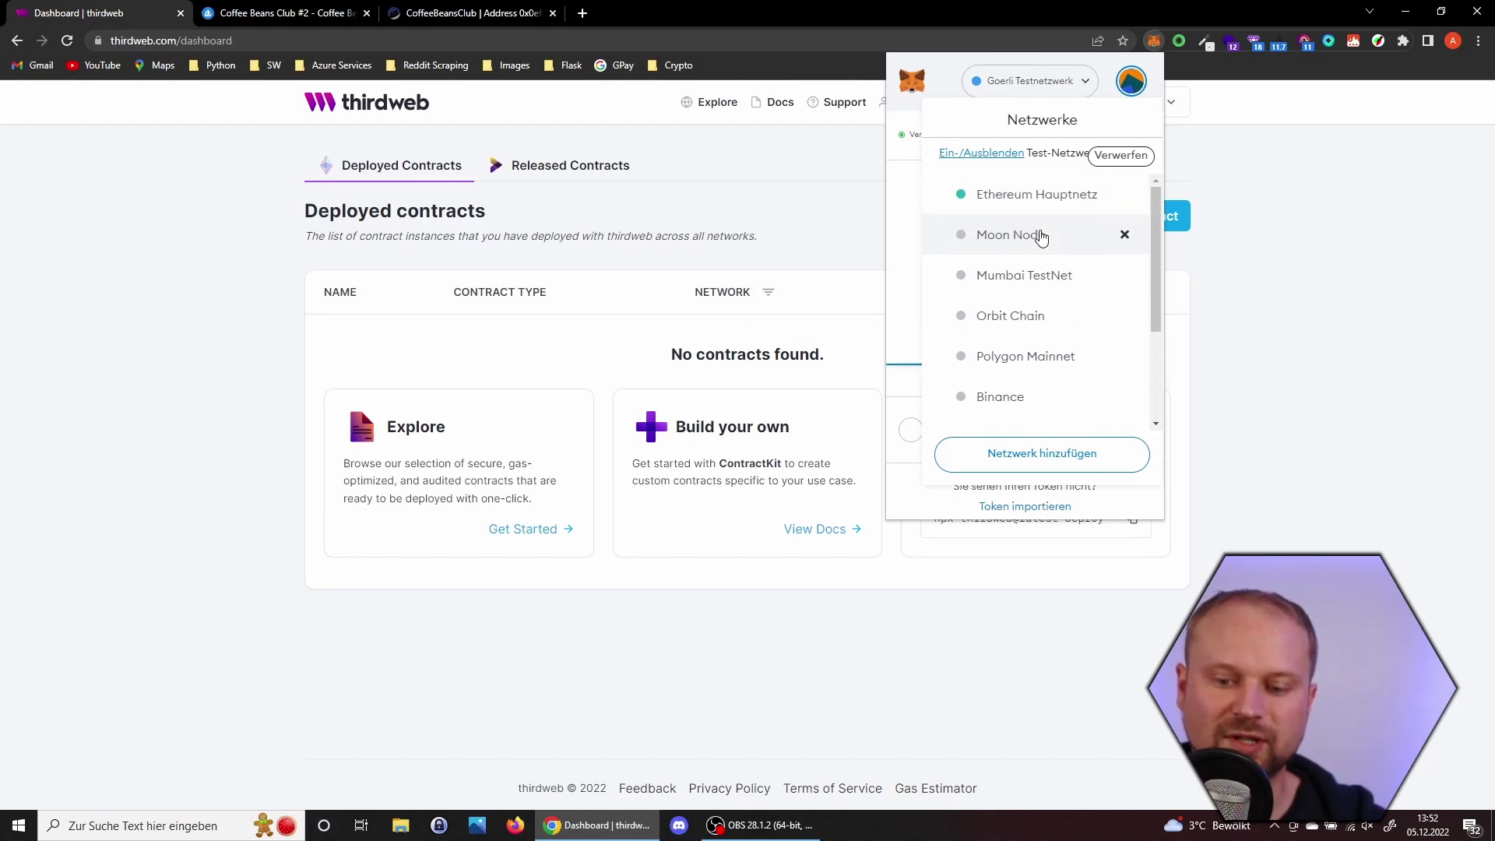
{"action": "left_click", "coordinate": [969, 162]}
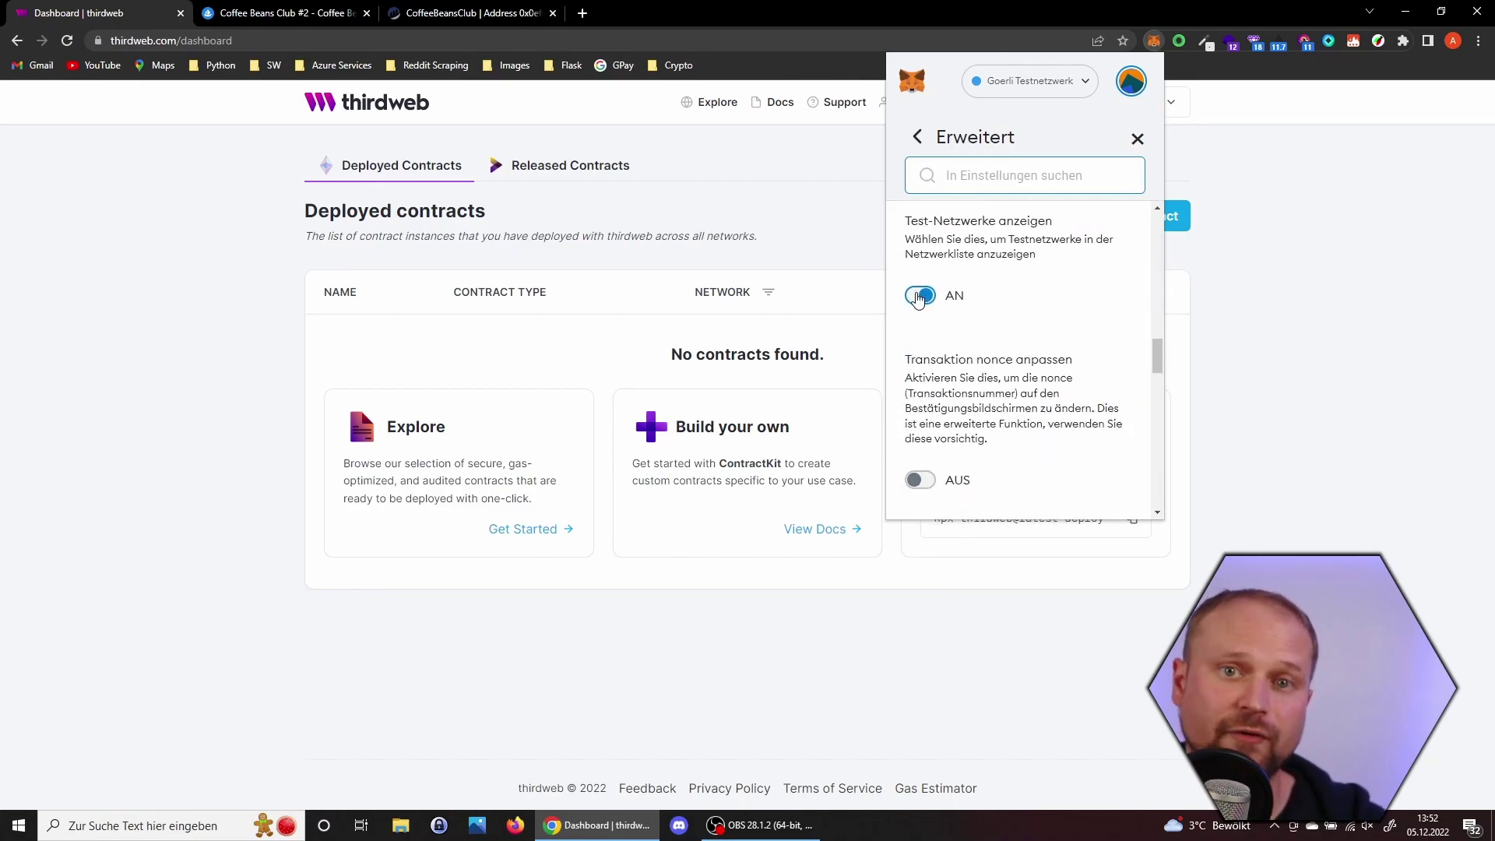
{"action": "left_click", "coordinate": [917, 139]}
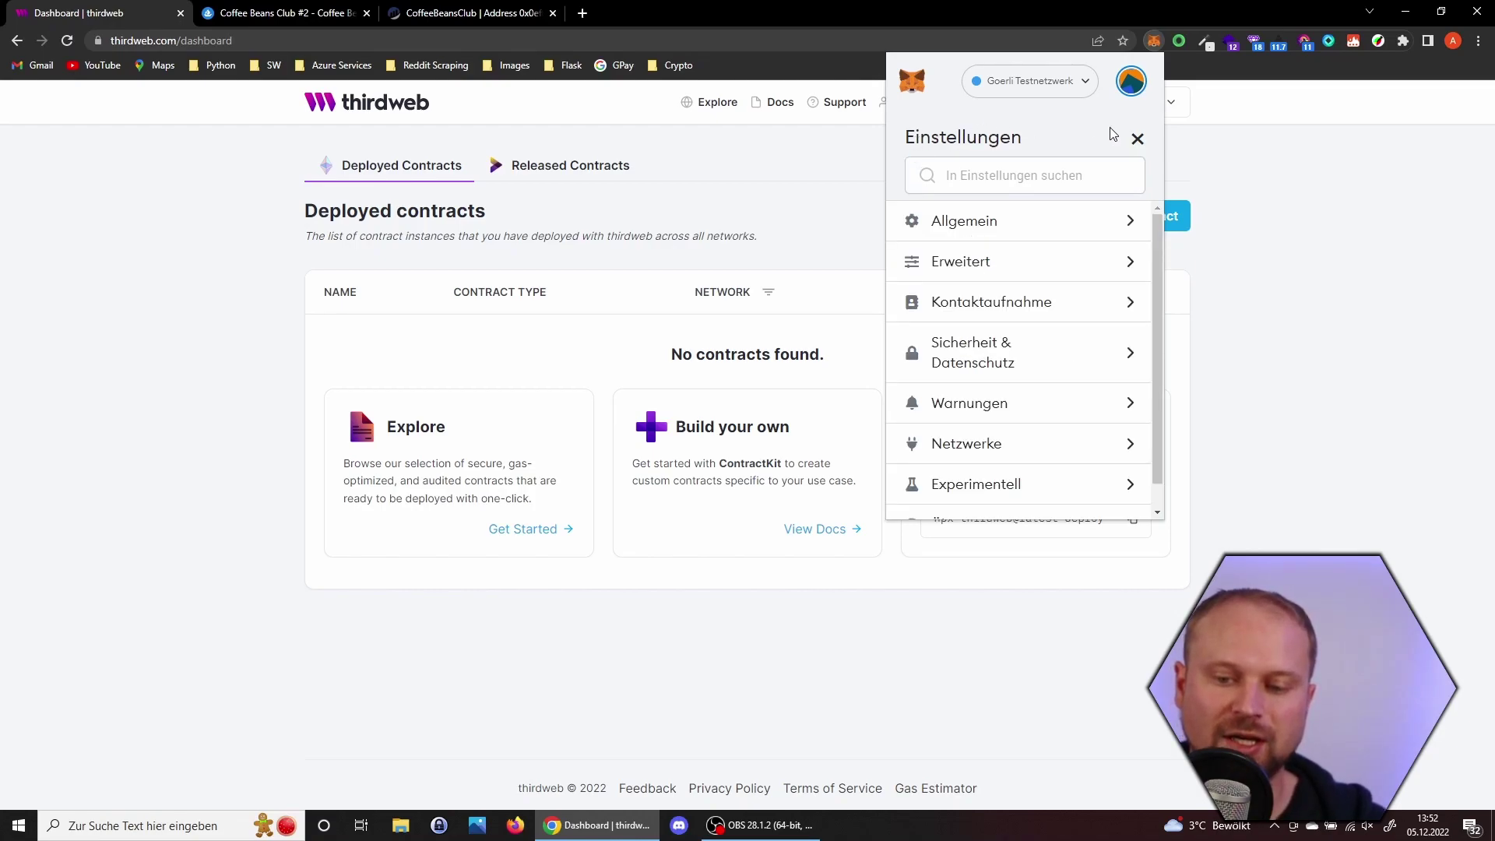
{"action": "left_click", "coordinate": [1136, 139]}
{"action": "left_click", "coordinate": [1048, 83]}
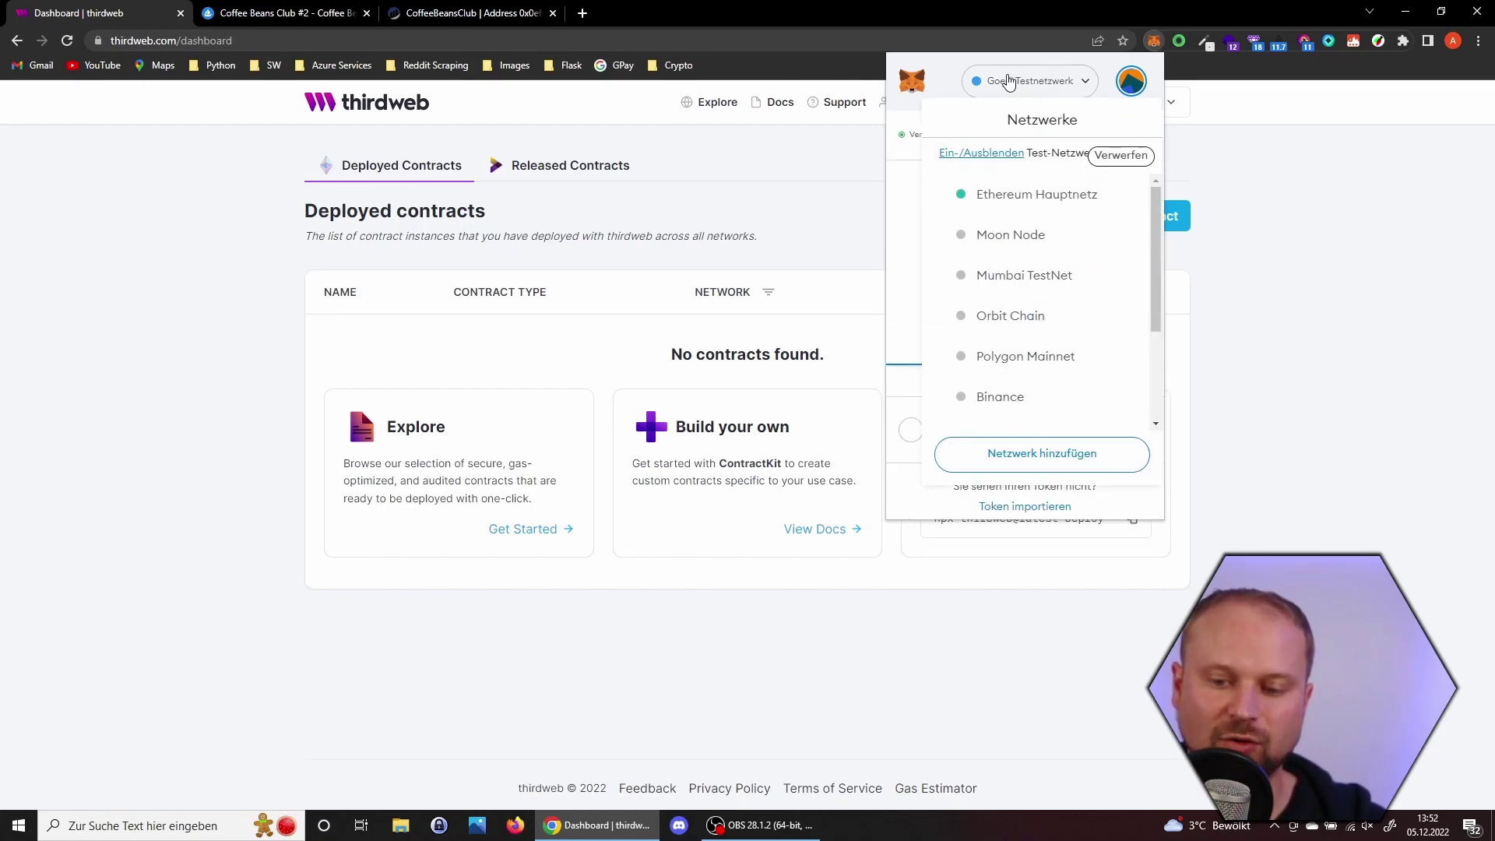
{"action": "left_click", "coordinate": [1036, 196]}
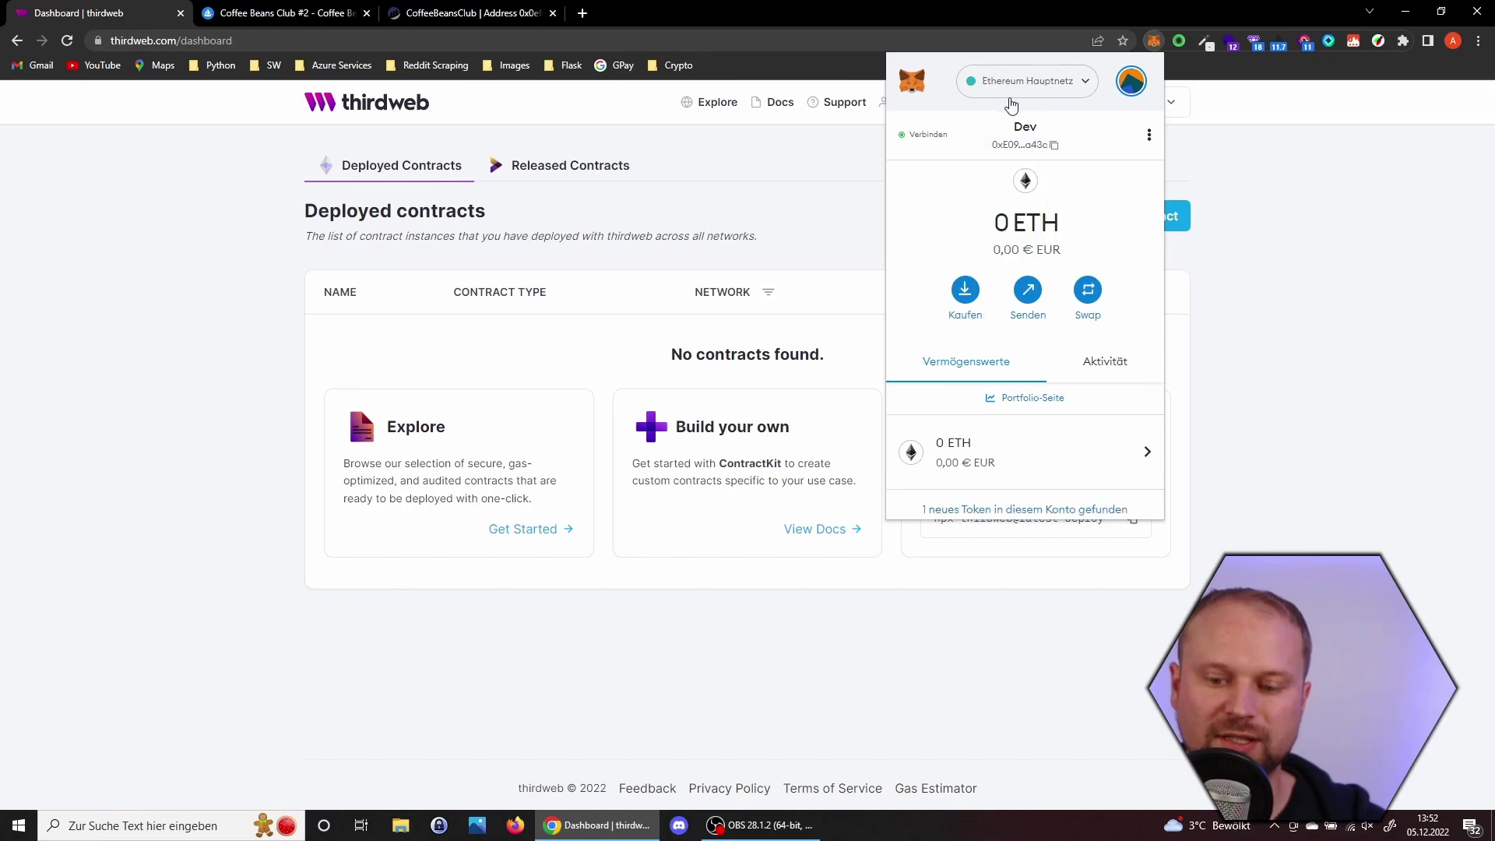
{"action": "left_click", "coordinate": [1068, 92]}
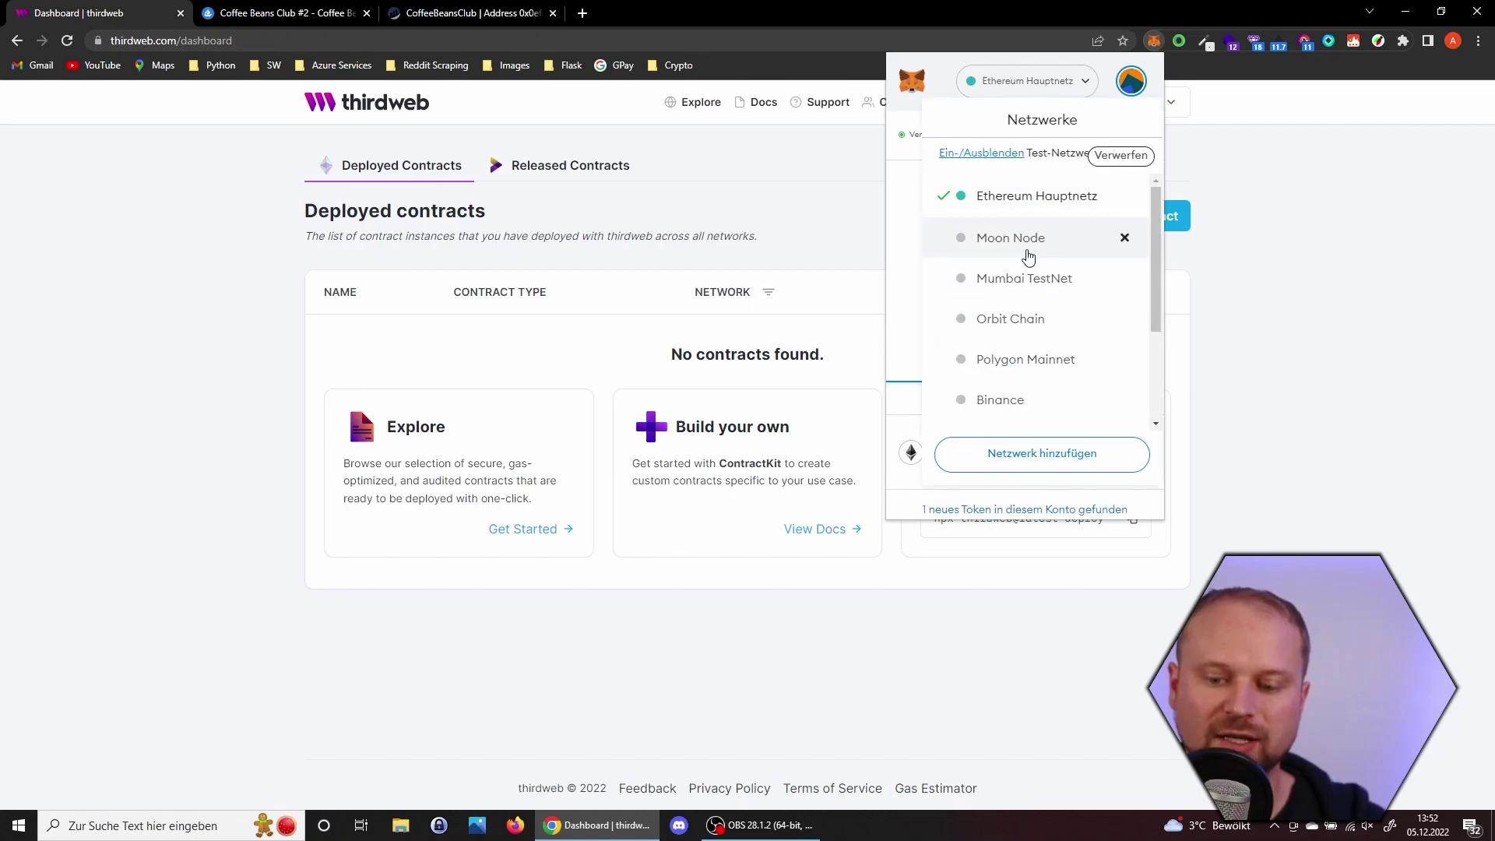
{"action": "scroll", "coordinate": [1028, 256], "scroll_direction": "down", "scroll_amount": 2}
{"action": "left_click", "coordinate": [1025, 354]}
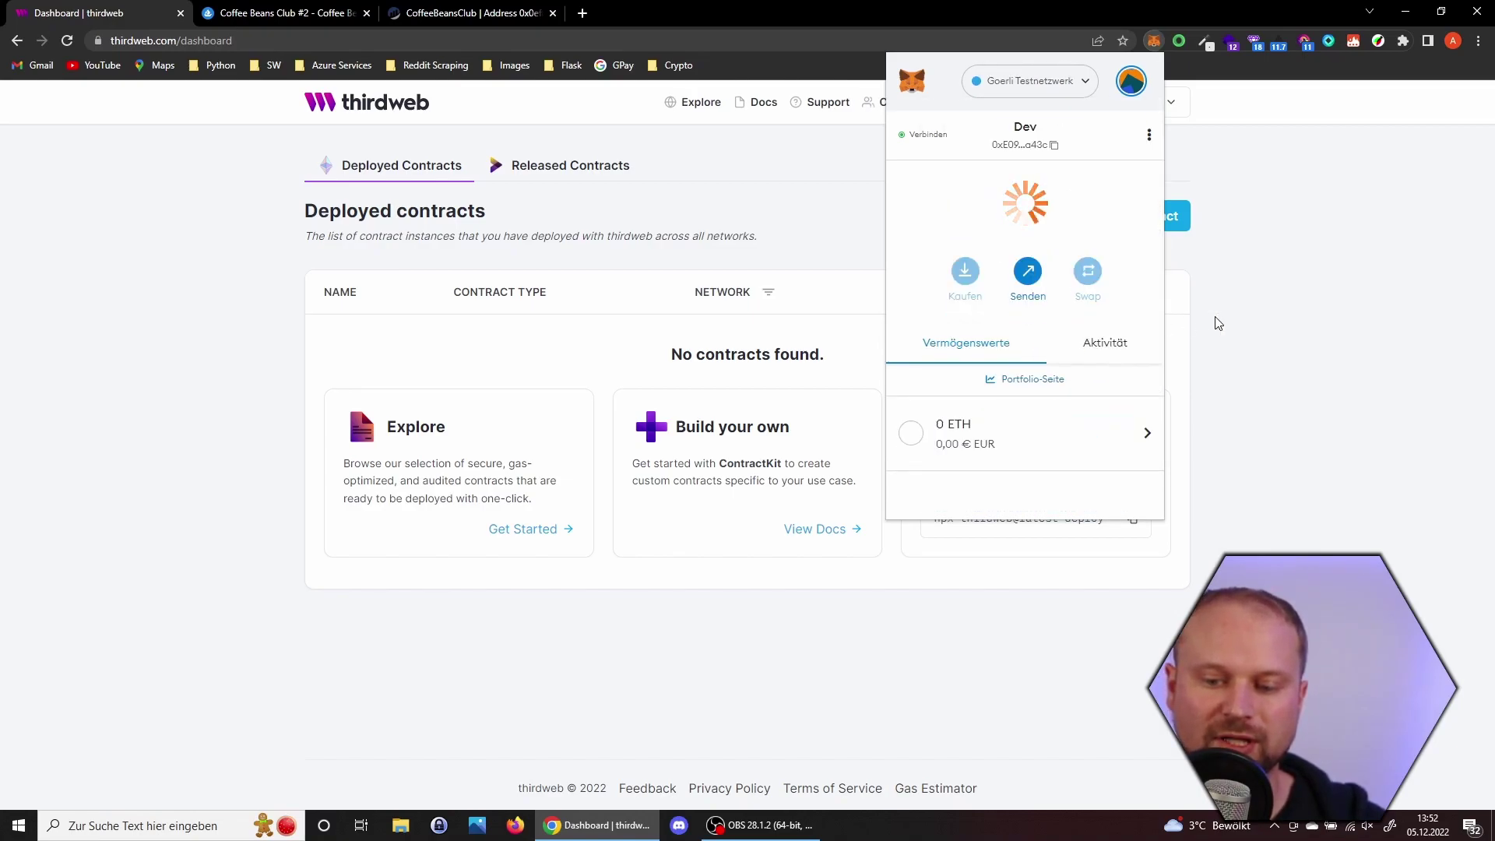
{"action": "left_click", "coordinate": [1305, 317]}
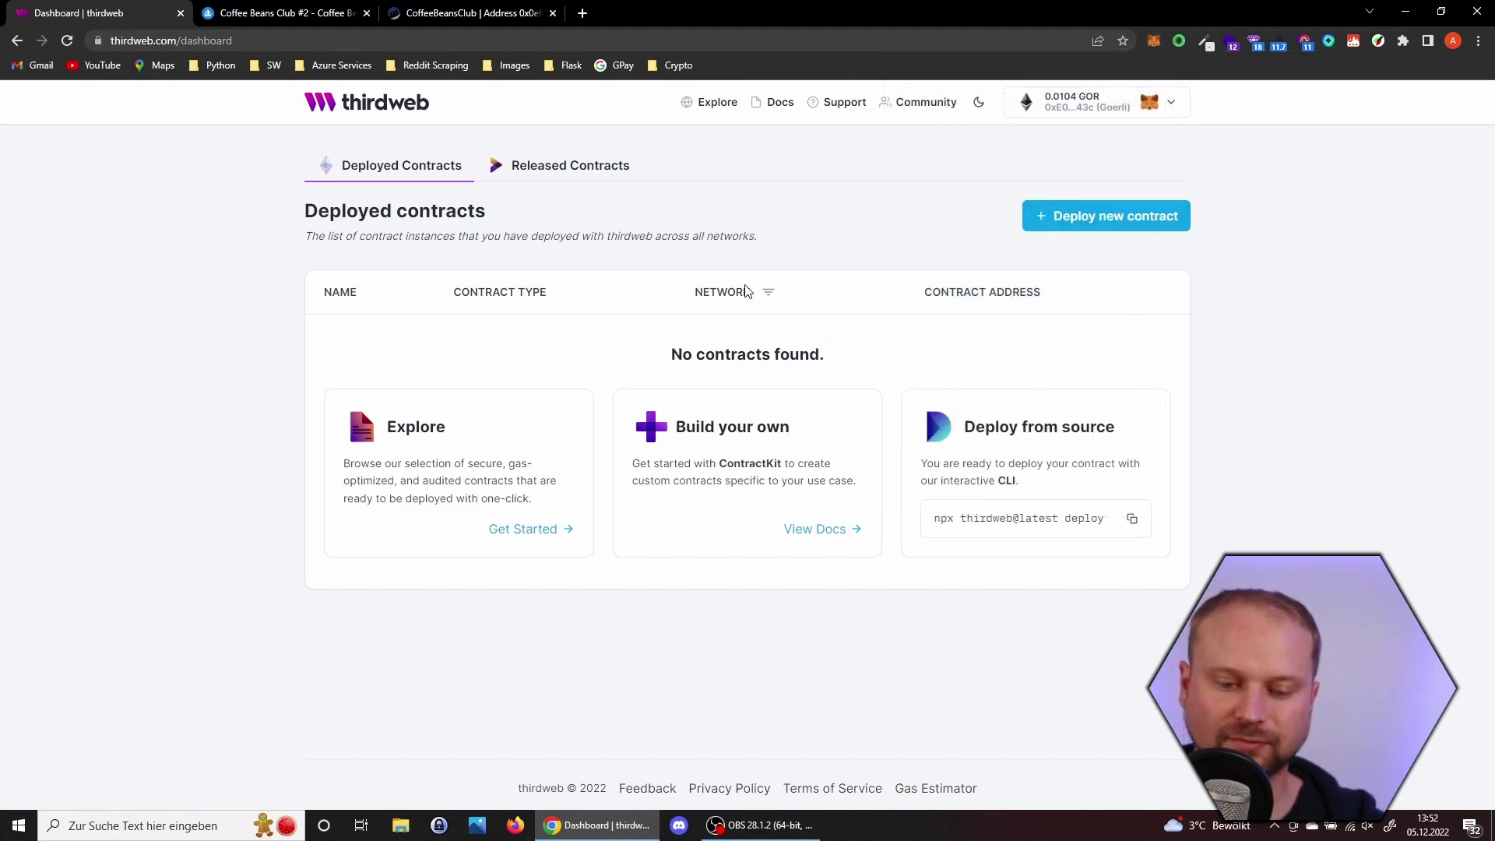
Step: Browse the Explore catalogue's prebuilt contracts such as NFT Drop, Marketplace, Edition Drop and Token
{"action": "left_click", "coordinate": [503, 533]}
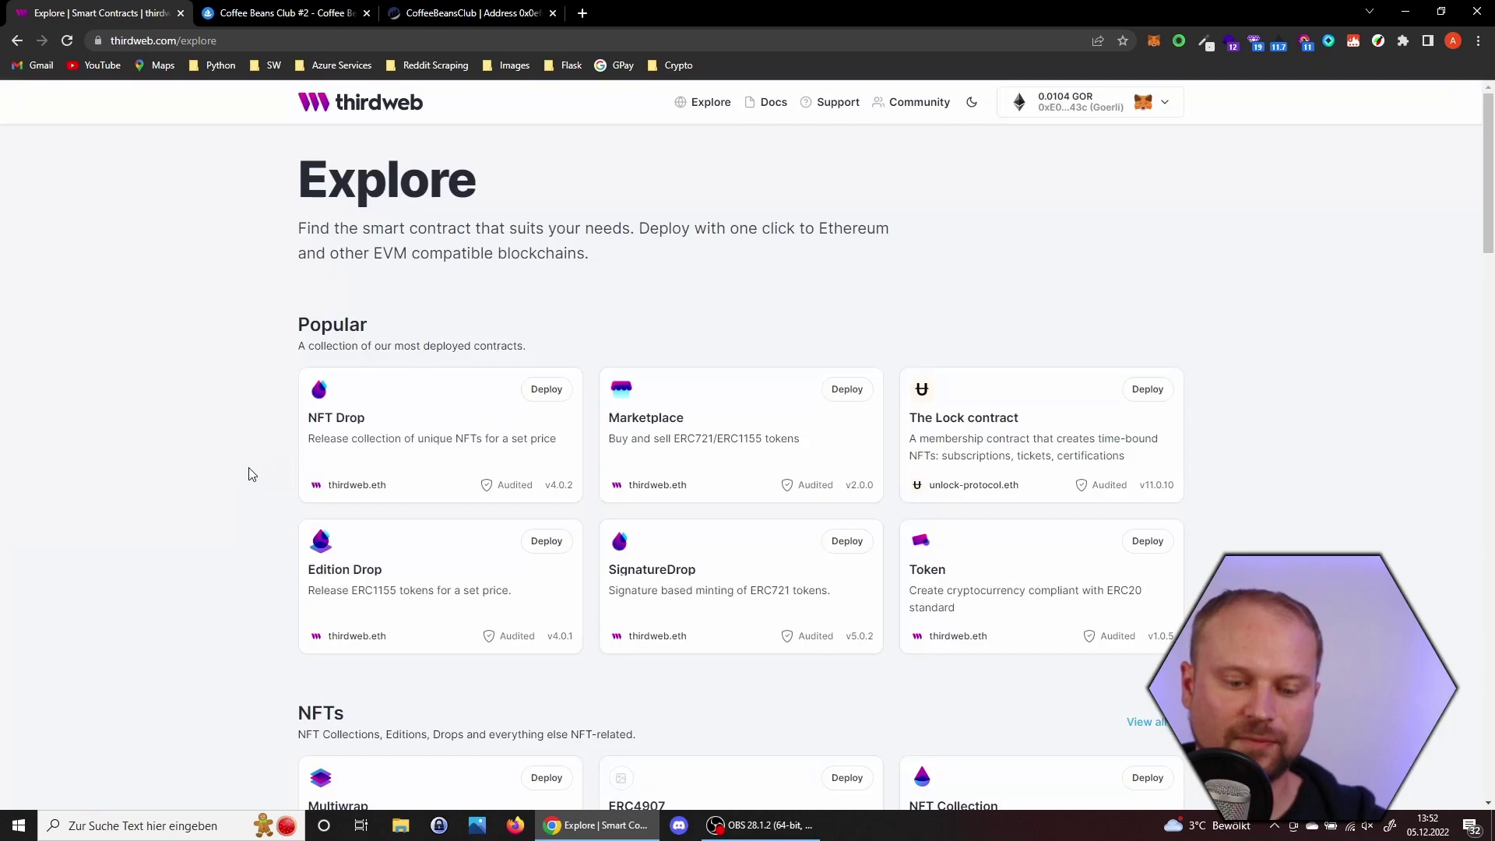
{"action": "scroll", "coordinate": [241, 469], "scroll_direction": "down", "scroll_amount": 4}
{"action": "scroll", "coordinate": [241, 469], "scroll_direction": "up", "scroll_amount": 3}
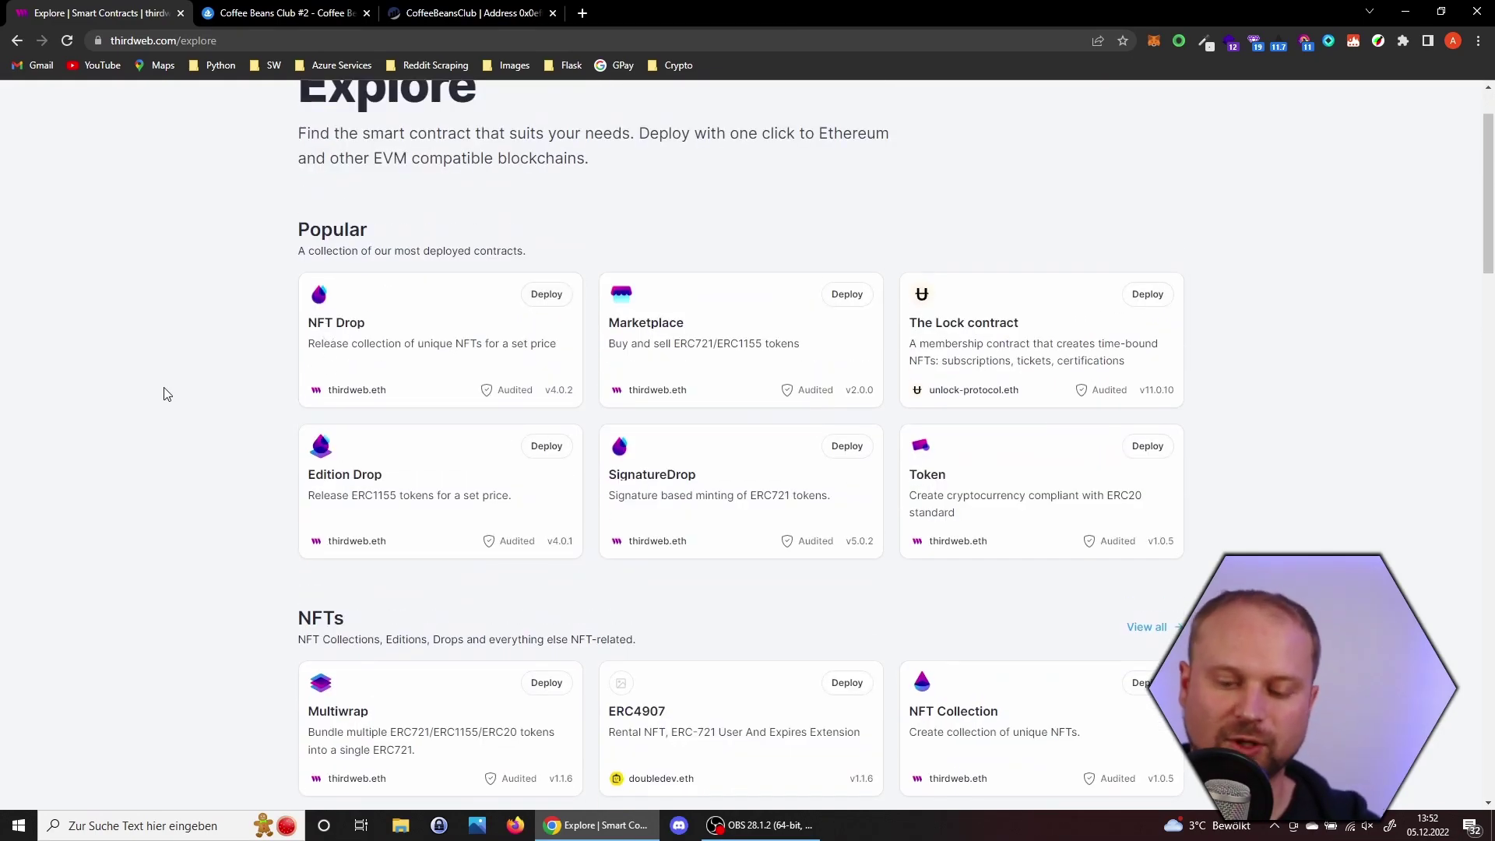
{"action": "scroll", "coordinate": [165, 394], "scroll_direction": "down", "scroll_amount": 10}
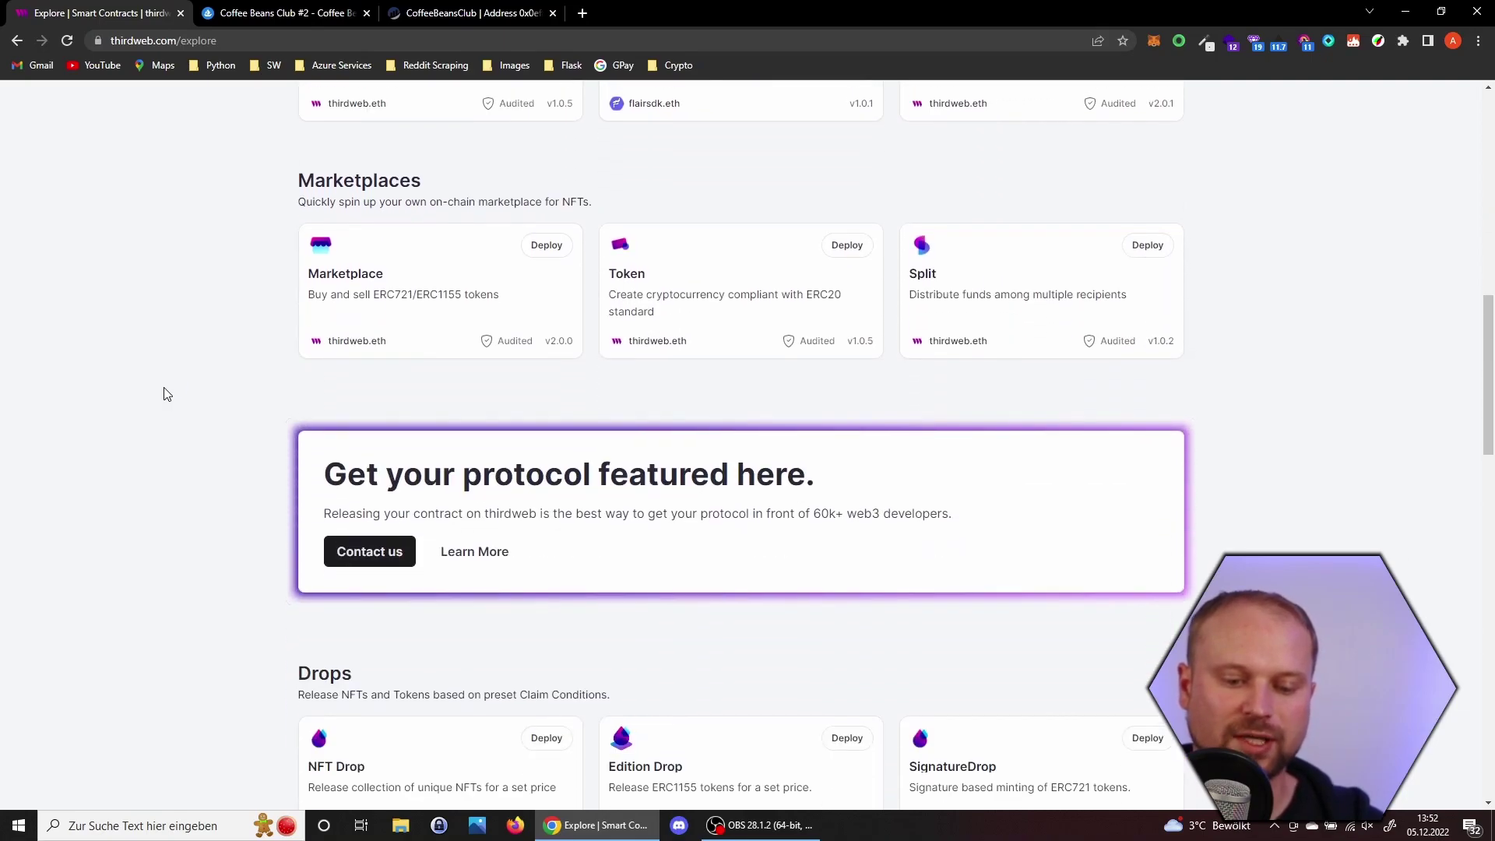
{"action": "scroll", "coordinate": [165, 394], "scroll_direction": "down", "scroll_amount": 8}
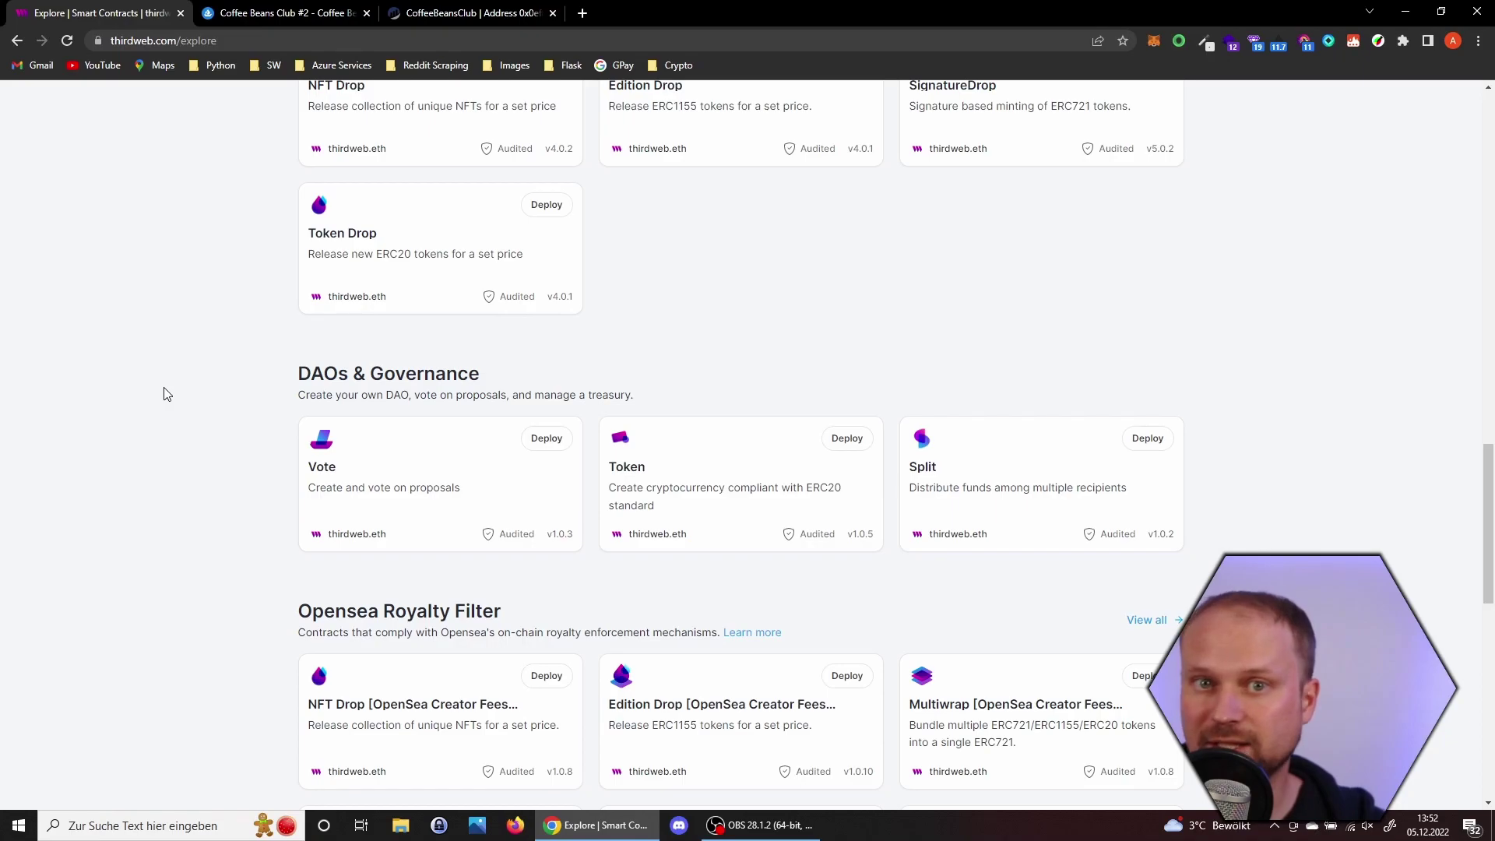
{"action": "scroll", "coordinate": [165, 394], "scroll_direction": "down", "scroll_amount": 1}
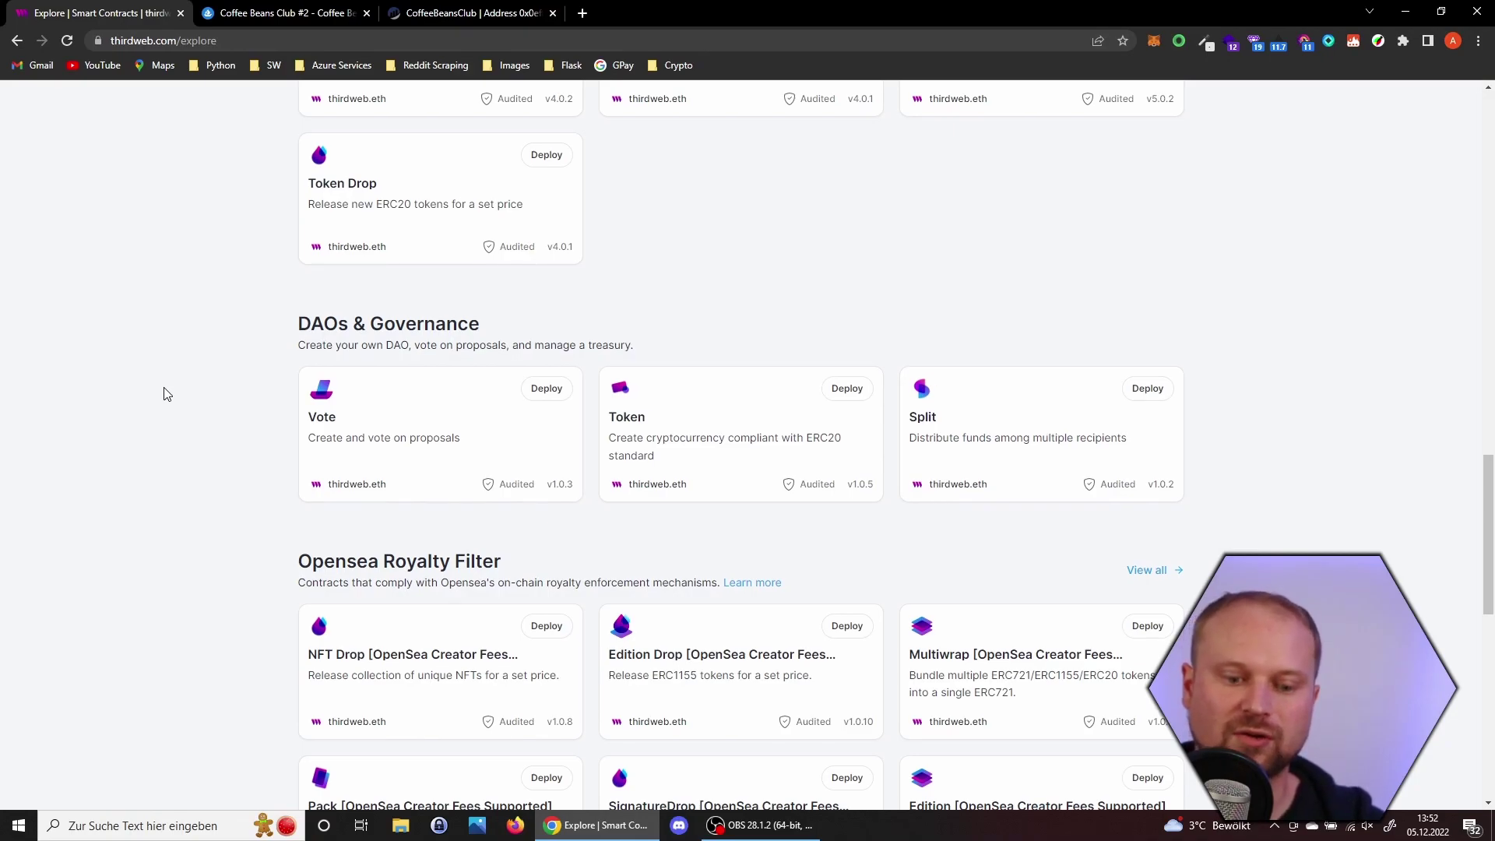
{"action": "scroll", "coordinate": [165, 394], "scroll_direction": "down", "scroll_amount": 2}
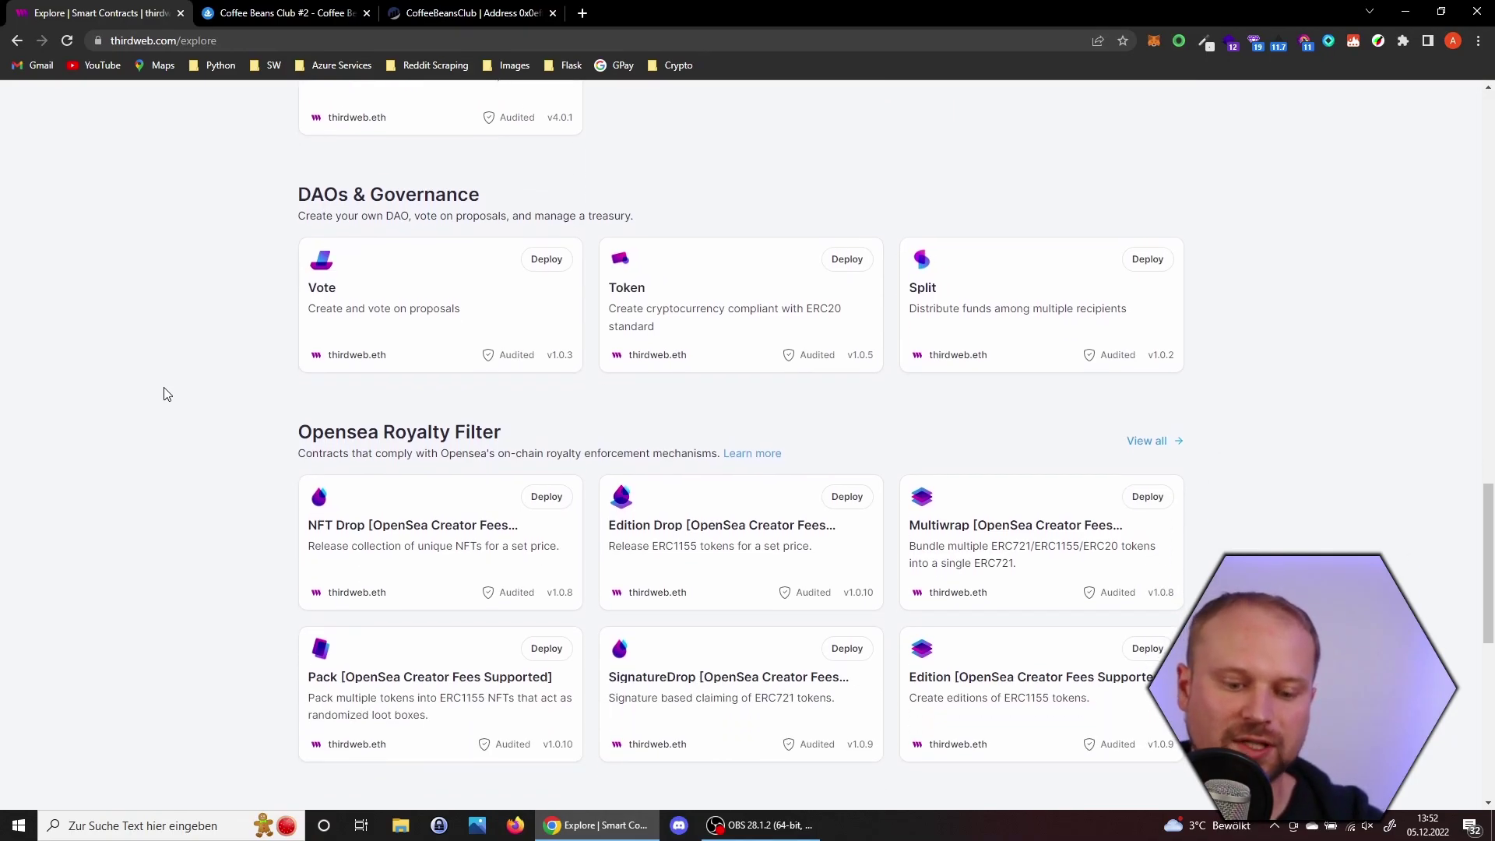
{"action": "scroll", "coordinate": [166, 394], "scroll_direction": "down", "scroll_amount": 2}
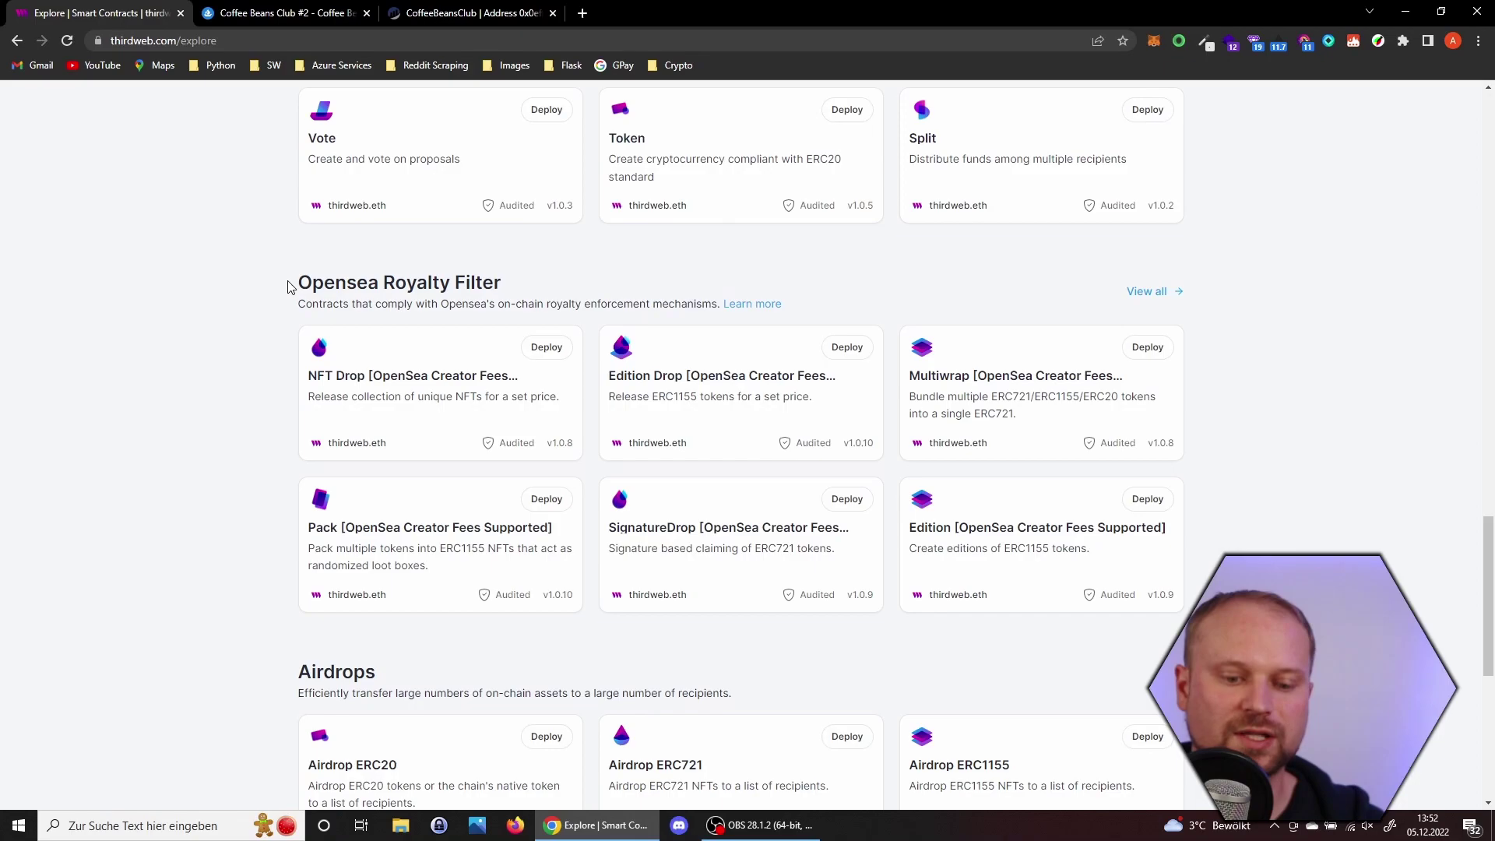
{"action": "left_click_drag", "start_coordinate": [287, 286], "coordinate": [502, 283]}
{"action": "left_click", "coordinate": [202, 291]}
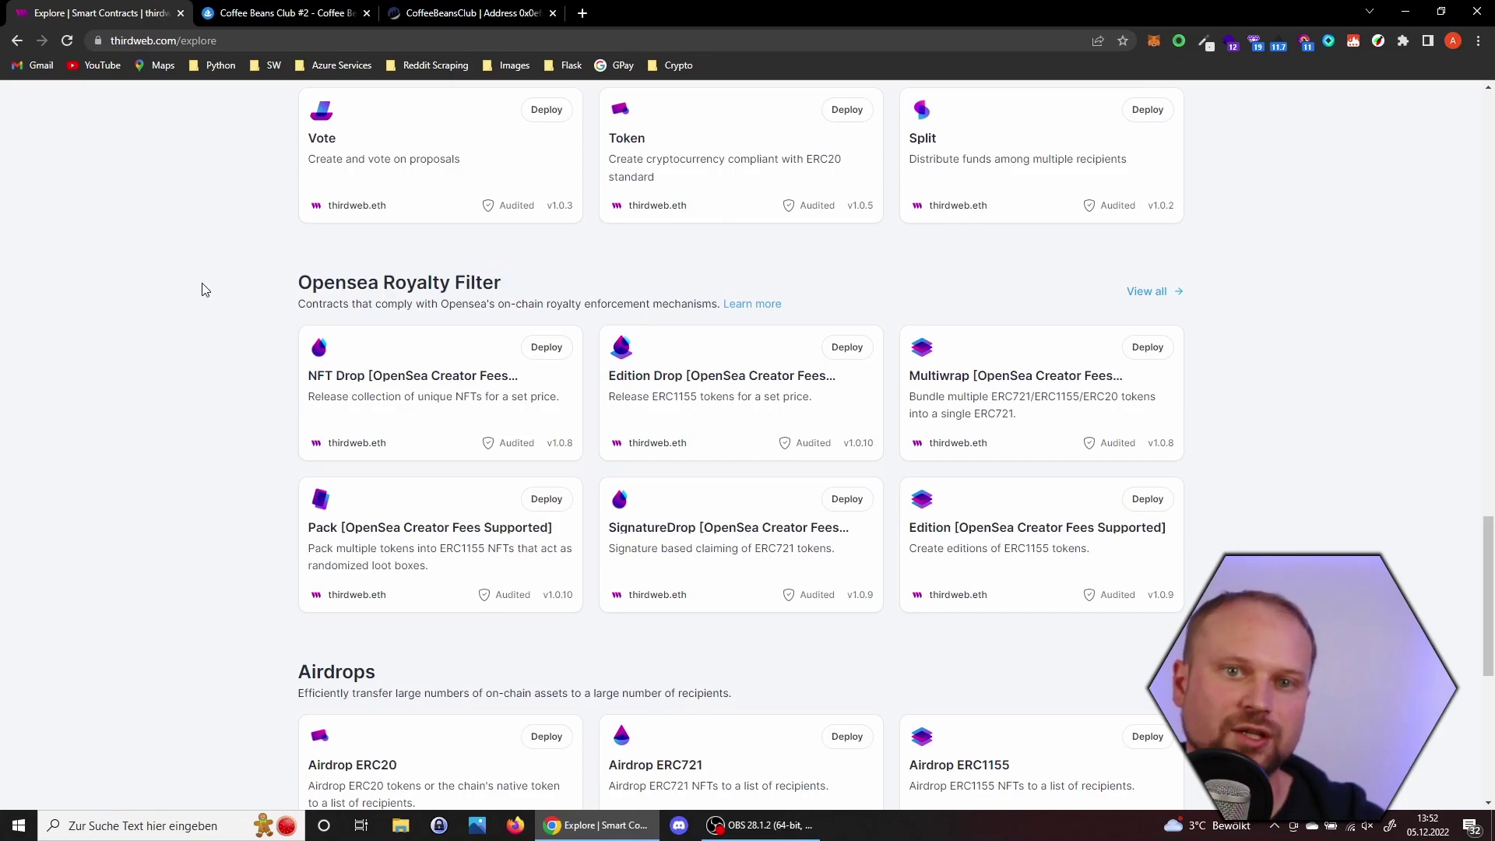
{"action": "scroll", "coordinate": [202, 289], "scroll_direction": "up", "scroll_amount": 15}
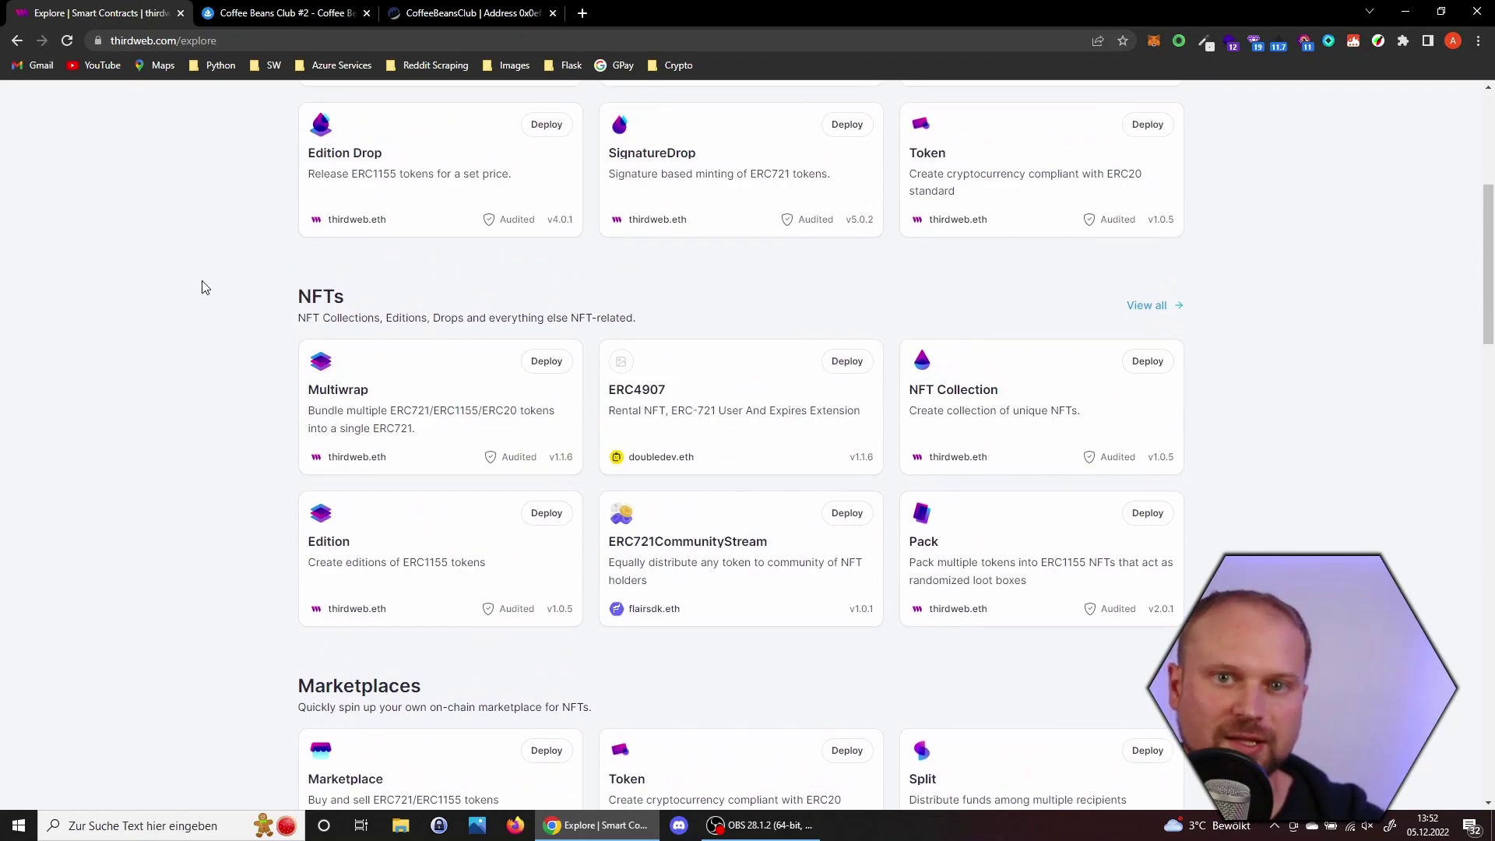
{"action": "scroll", "coordinate": [202, 287], "scroll_direction": "up", "scroll_amount": 5}
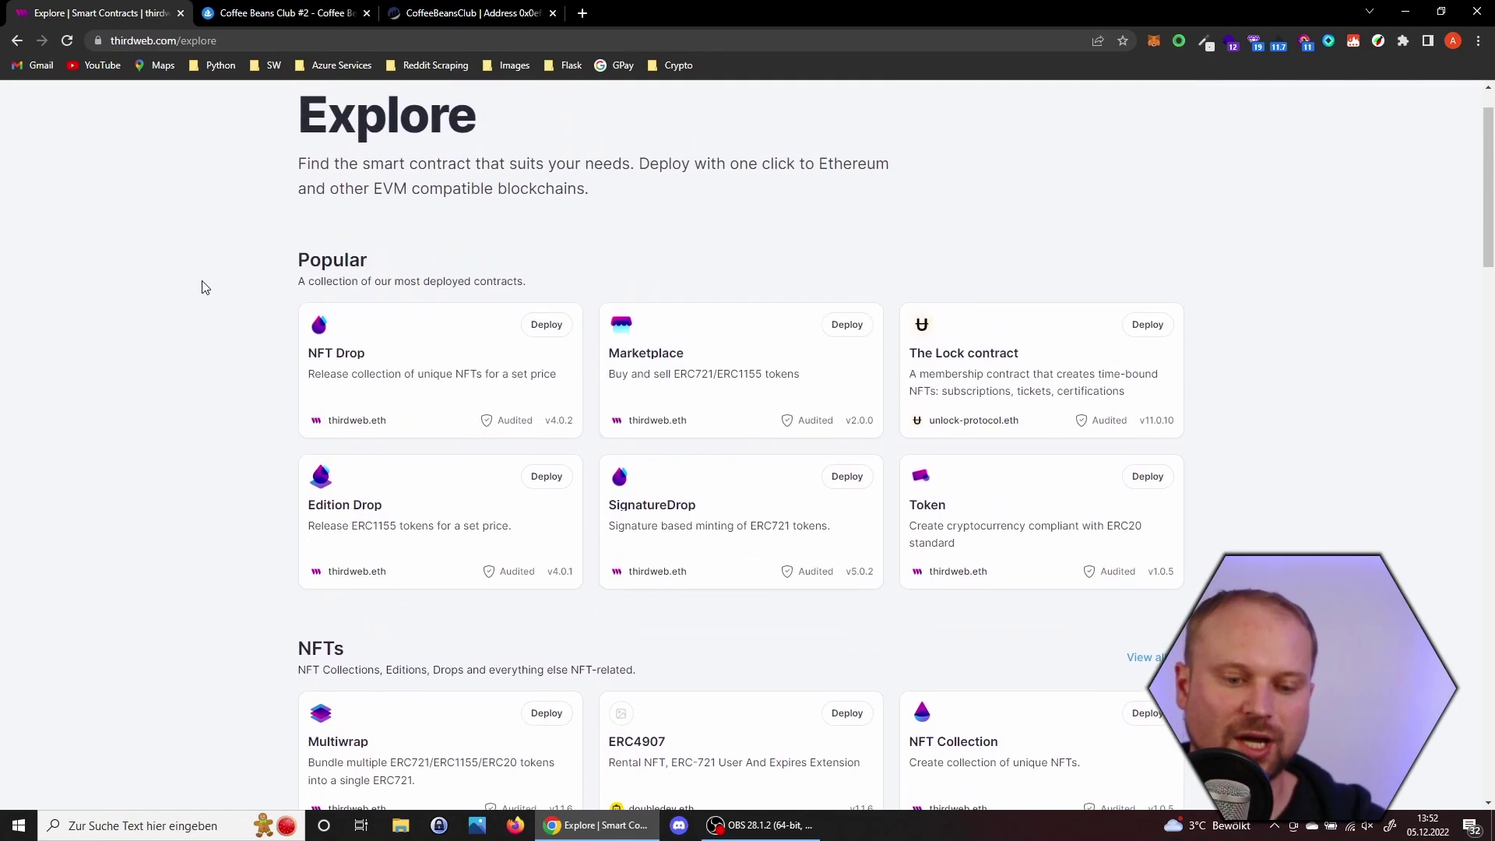
Step: Open the NFT Drop deploy form and enter name 'Coffee Beans Club', symbol 'CBC', description 'Test'
{"action": "left_click", "coordinate": [369, 402]}
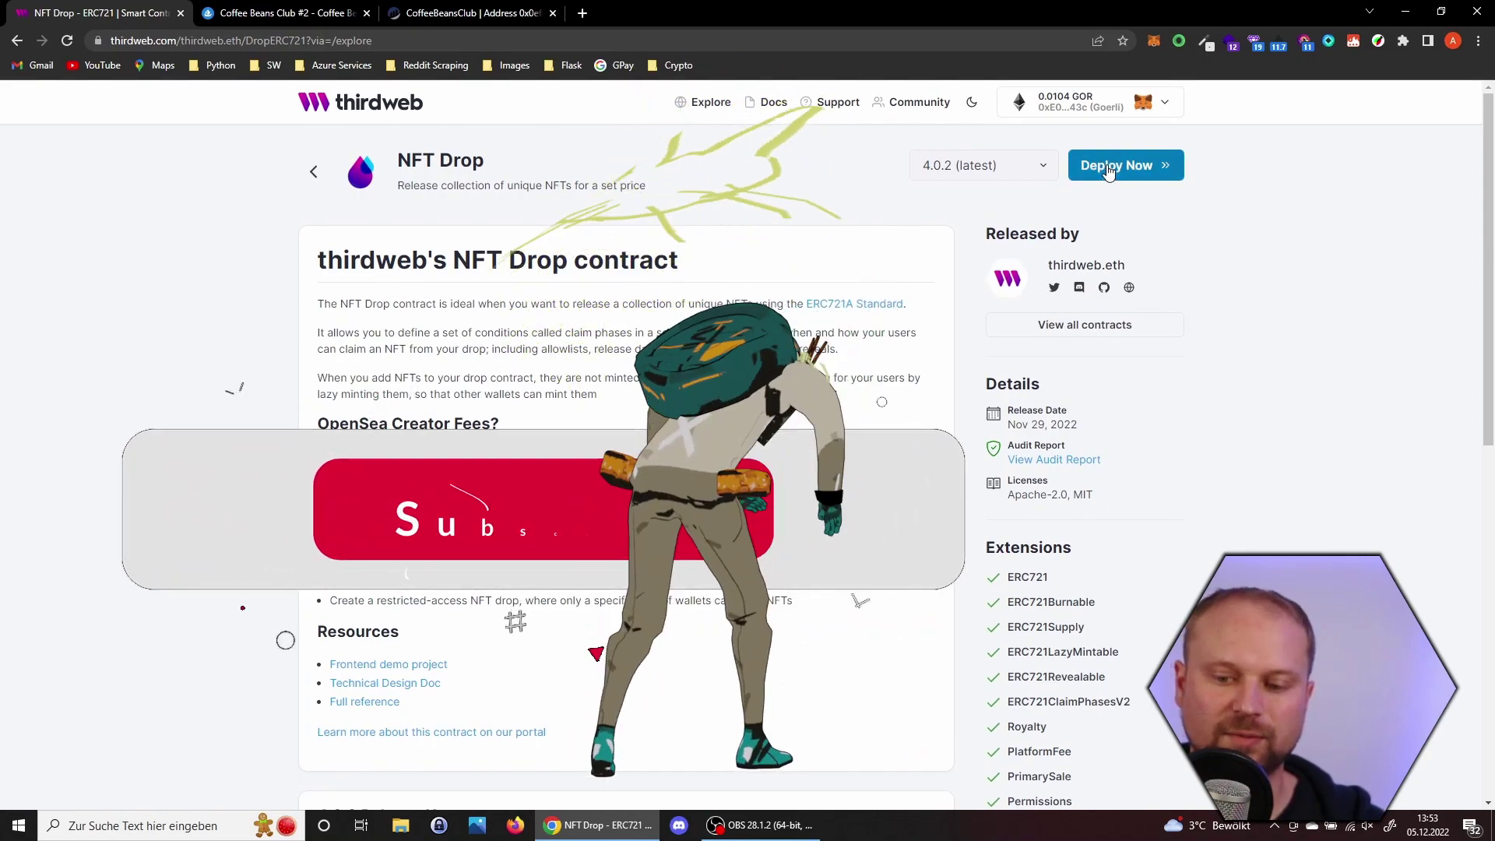
{"action": "left_click", "coordinate": [1111, 166]}
{"action": "type", "text": "Coffee Beans Club"}
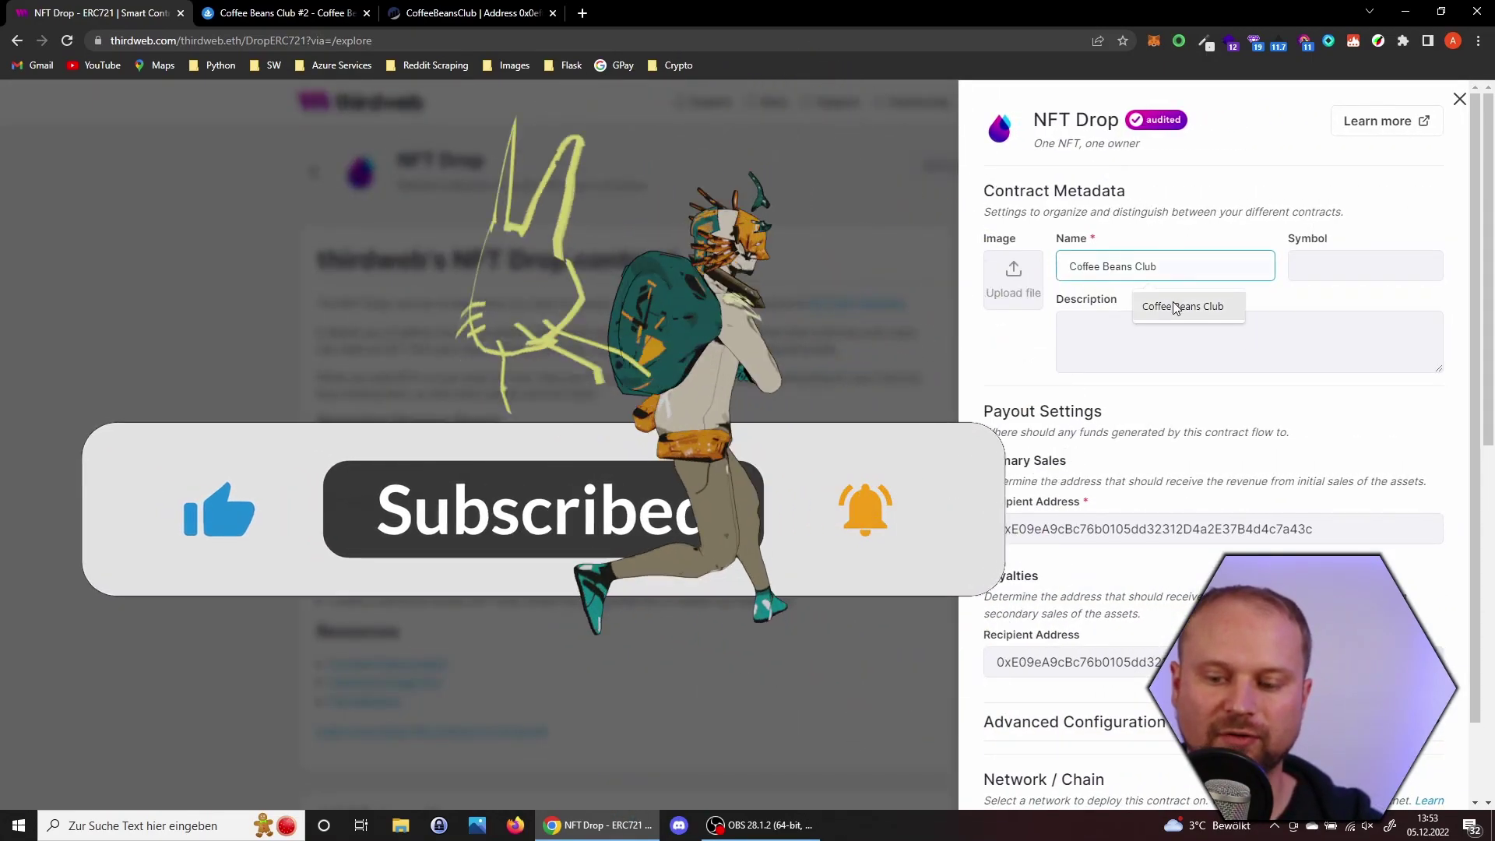
{"action": "left_click", "coordinate": [1176, 306]}
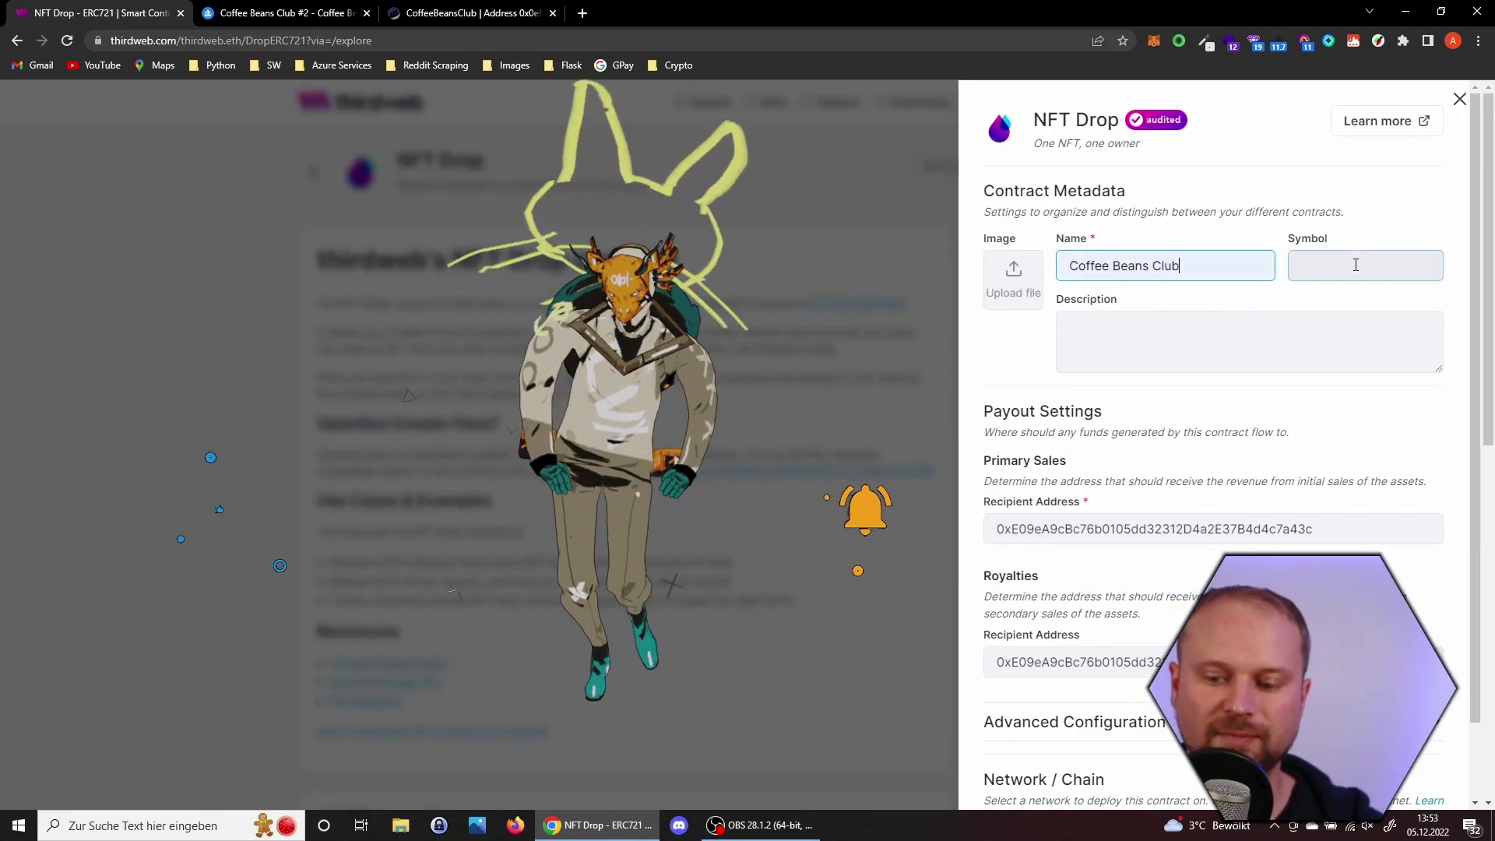
{"action": "left_click", "coordinate": [1358, 265]}
{"action": "left_click", "coordinate": [1368, 306]}
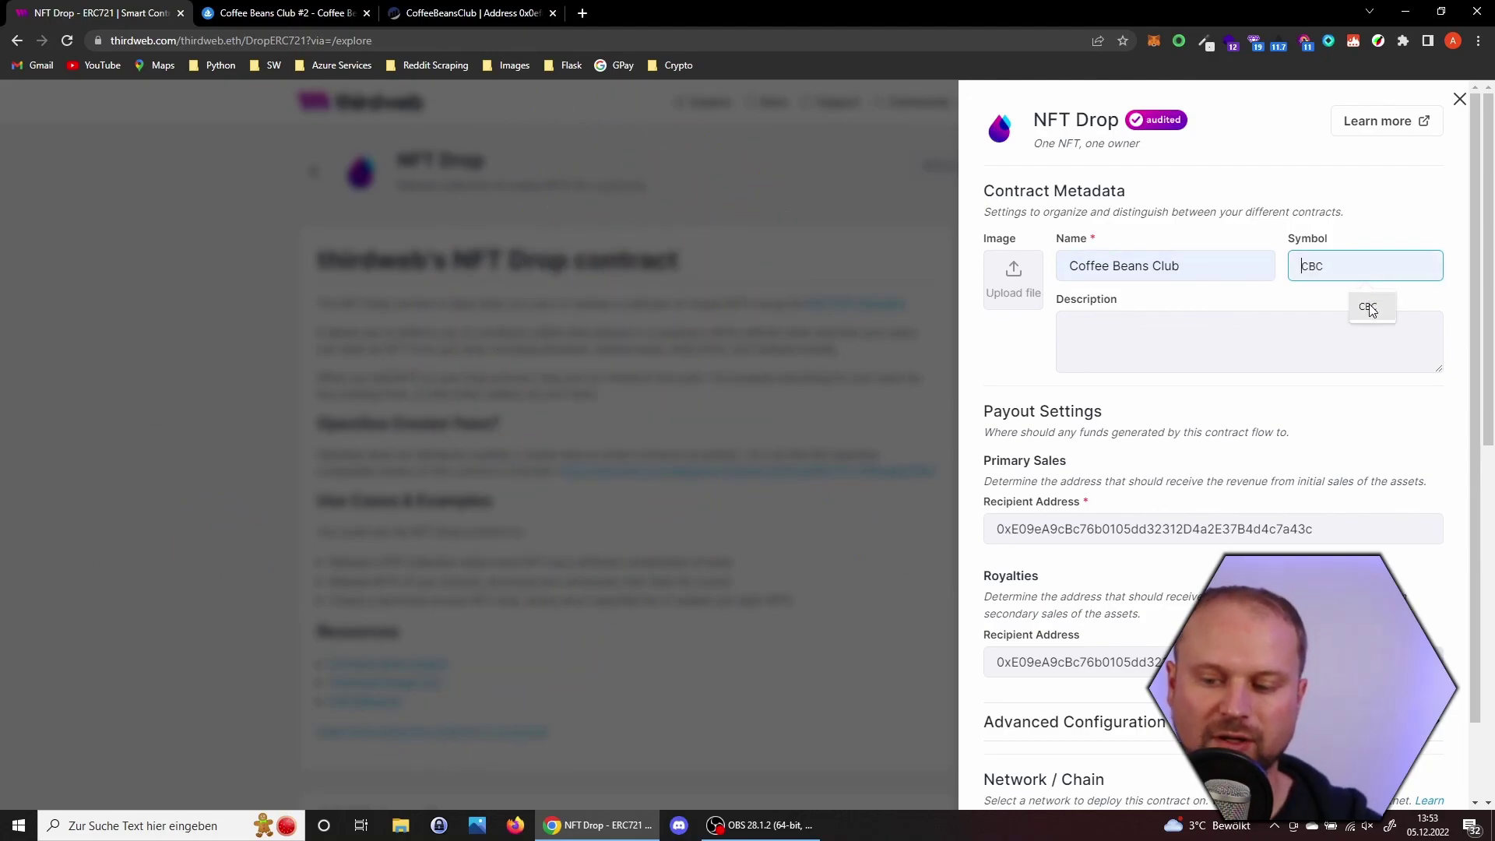
{"action": "left_click", "coordinate": [1320, 333]}
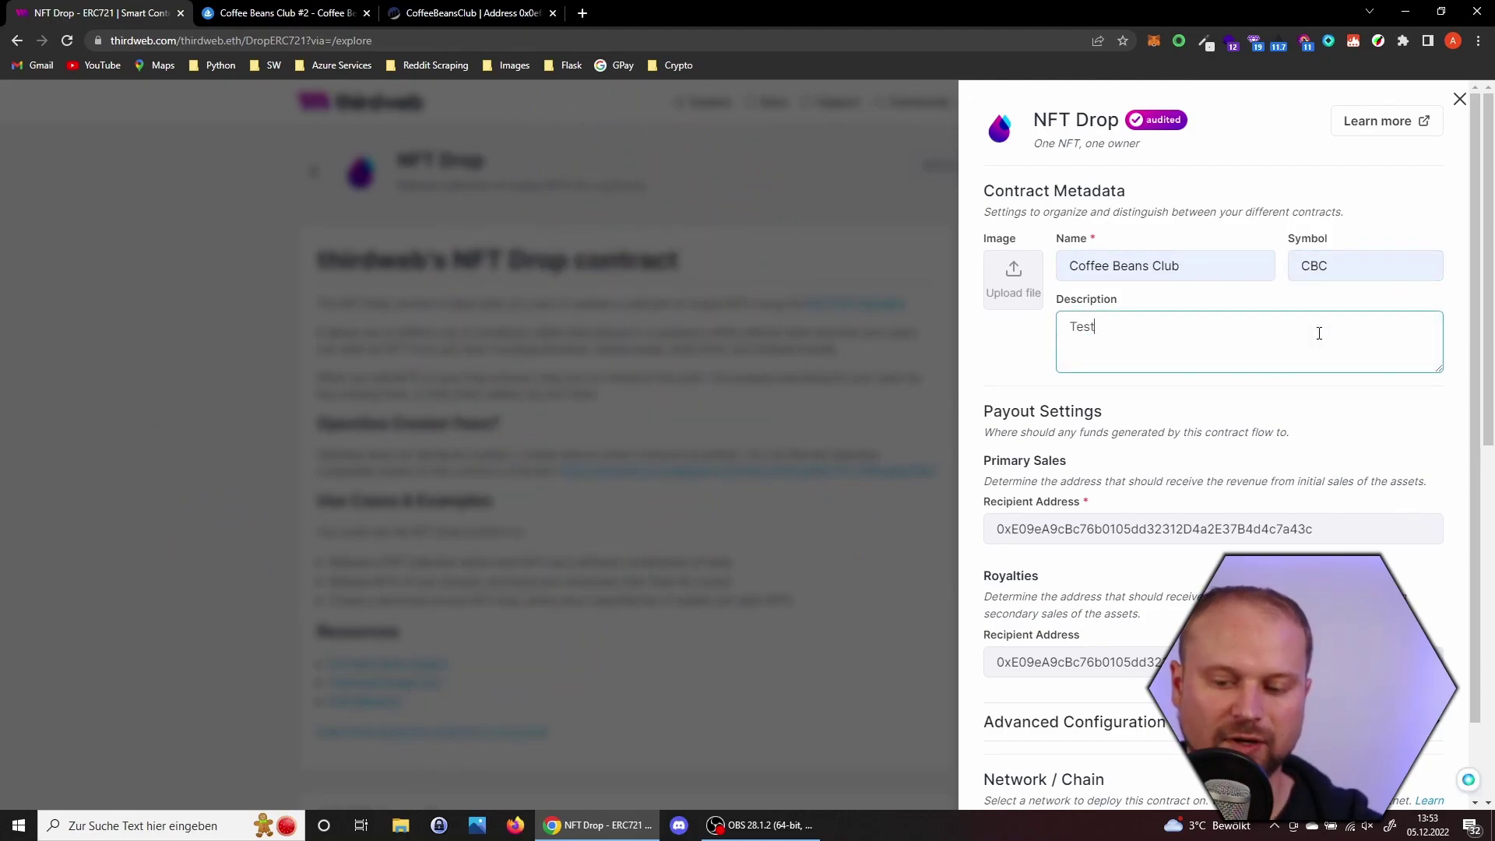
{"action": "scroll", "coordinate": [1189, 420], "scroll_direction": "down", "scroll_amount": 1}
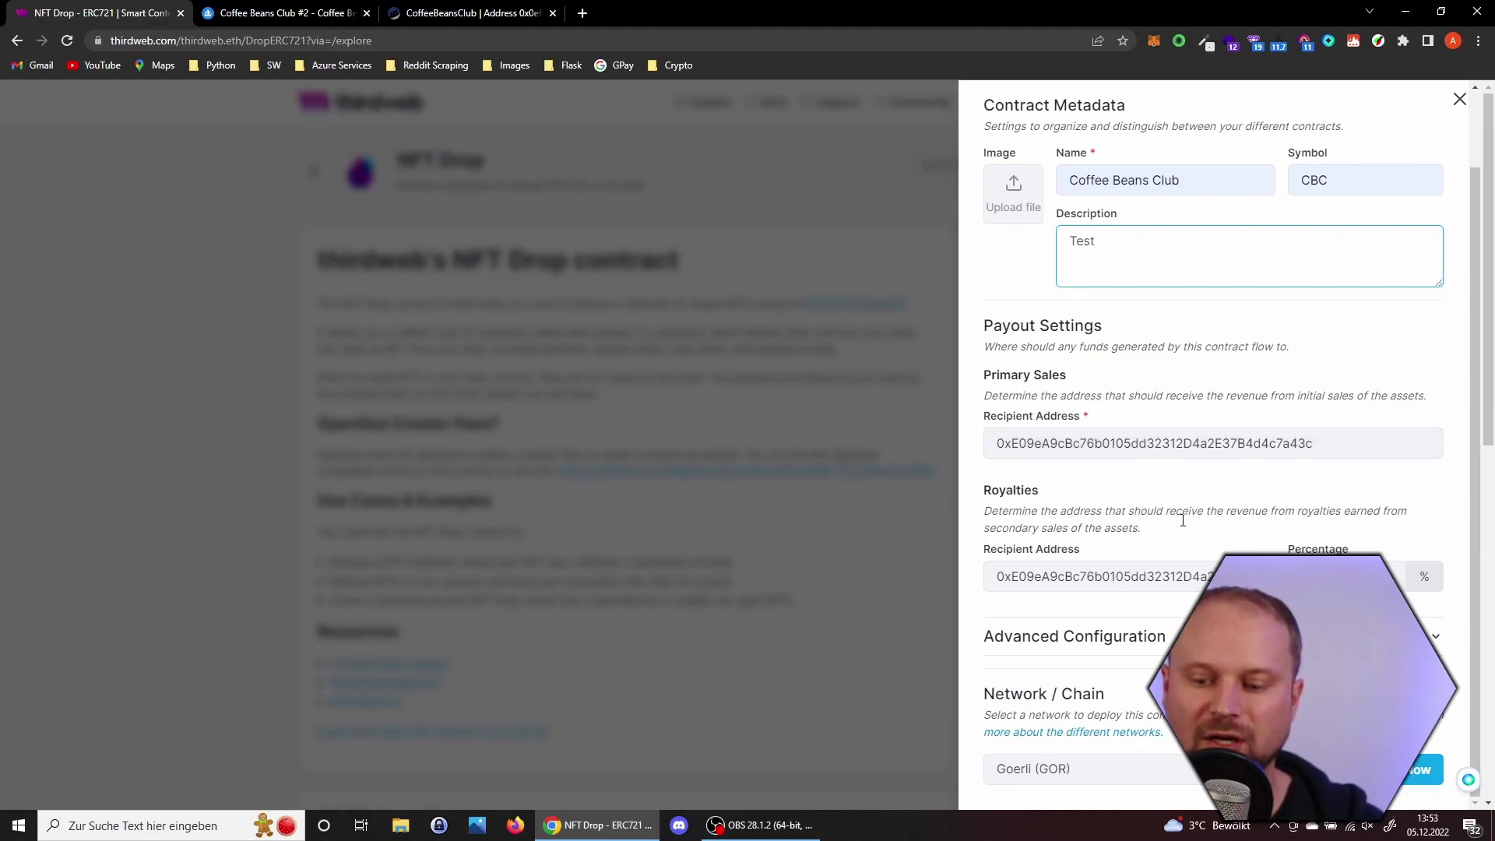
{"action": "left_click", "coordinate": [1324, 577]}
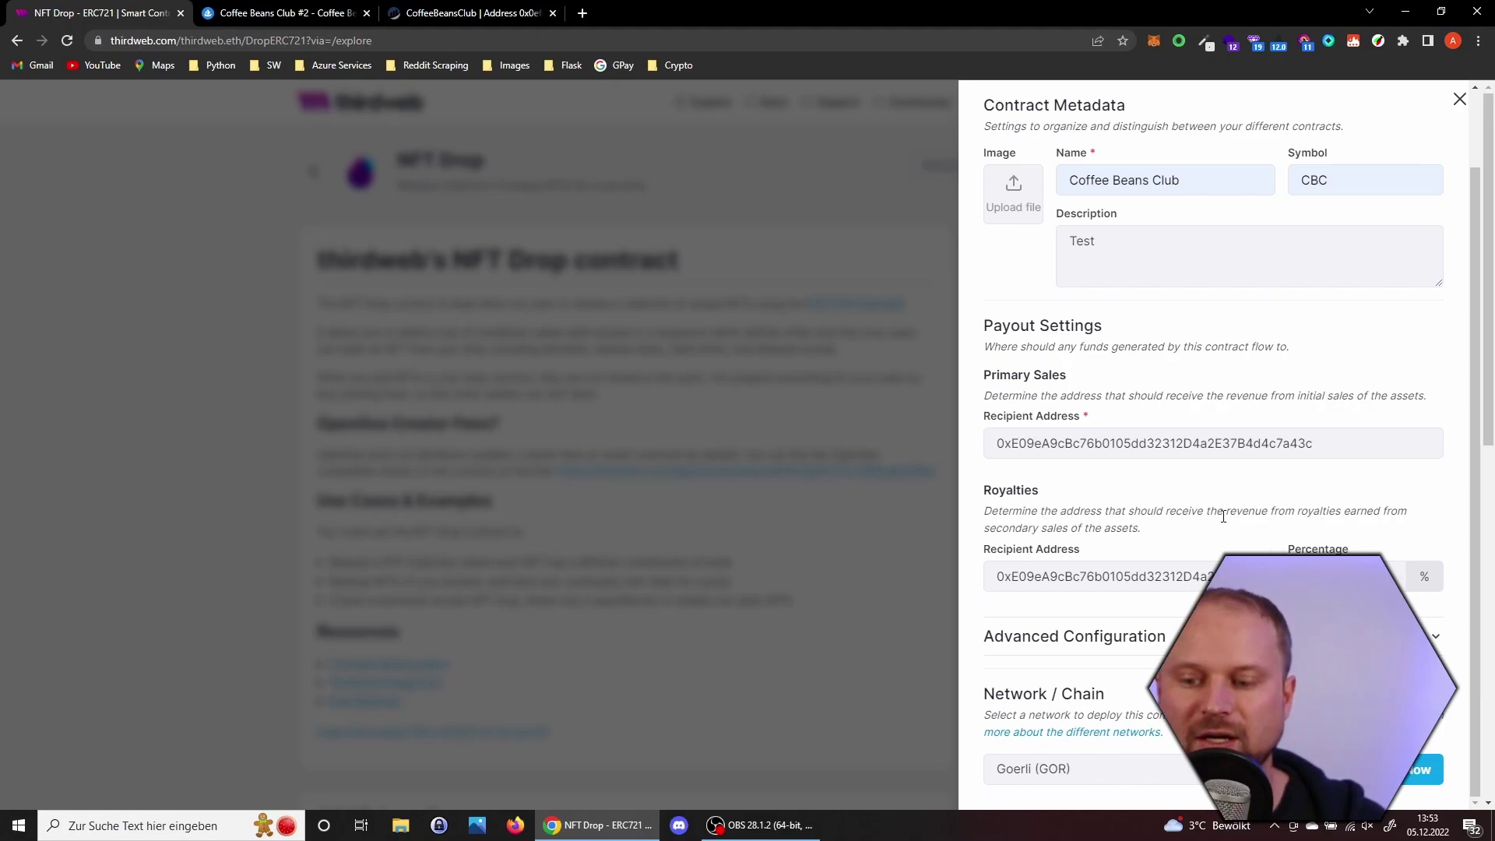
Step: Keep Goerli (GOR) as the network and submit the deploy, raising a 0.00118092 GoerliETH gas request
{"action": "left_click", "coordinate": [1191, 577]}
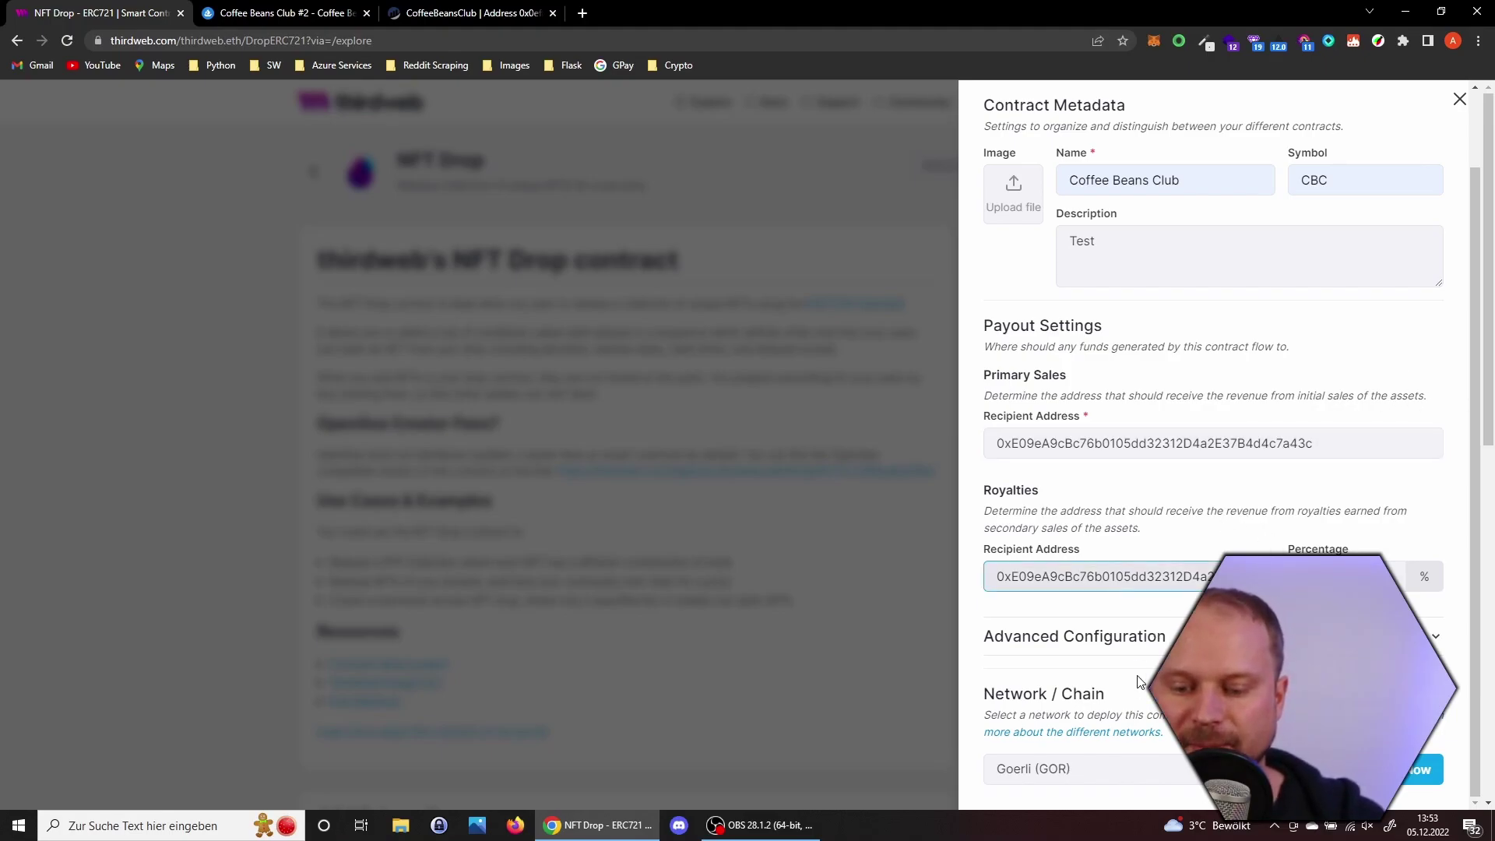
{"action": "left_click", "coordinate": [1140, 773]}
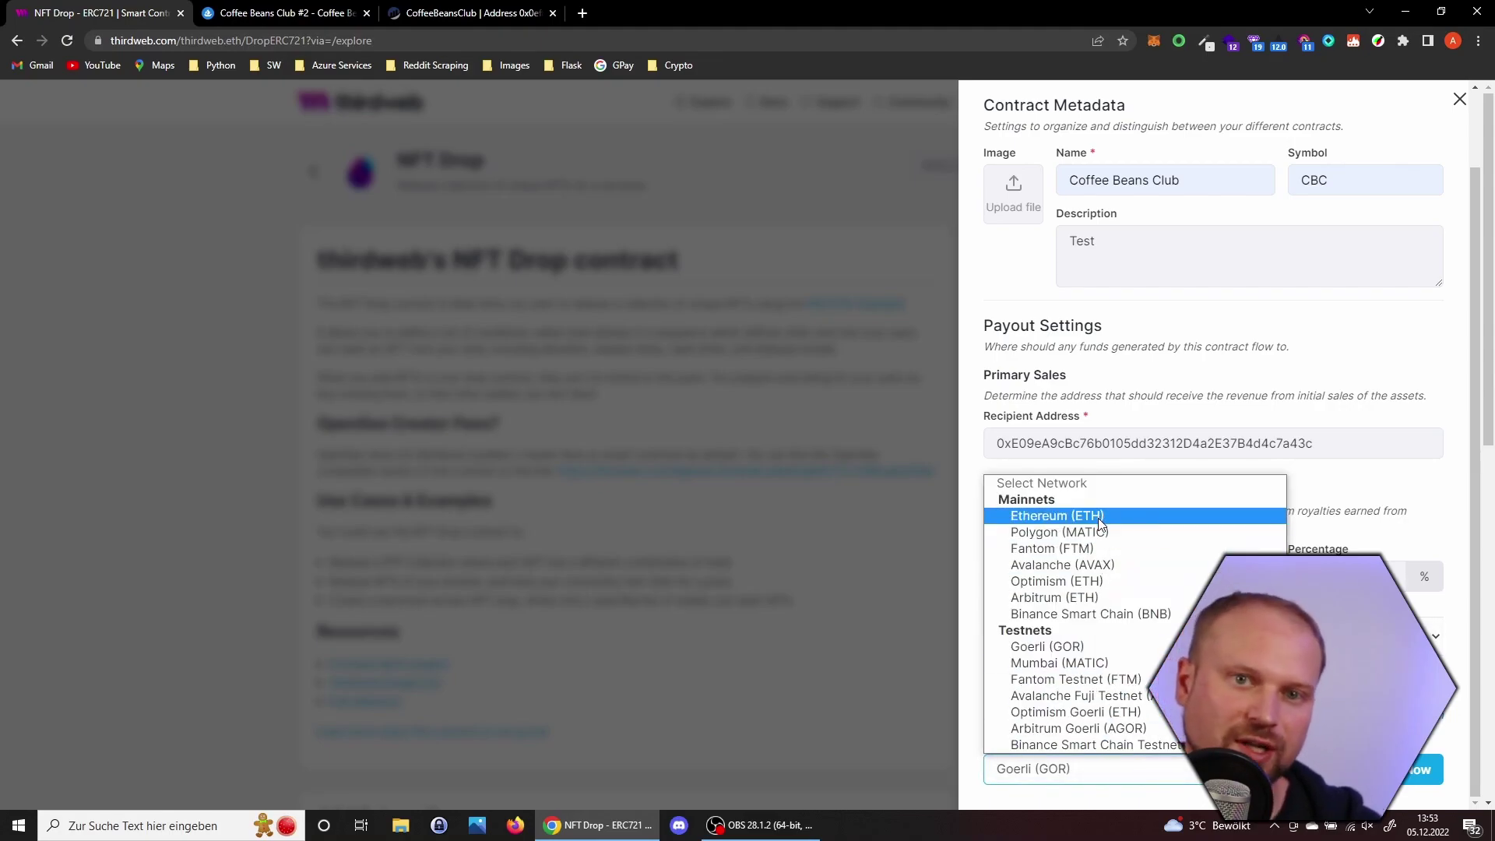
{"action": "left_click", "coordinate": [1113, 648]}
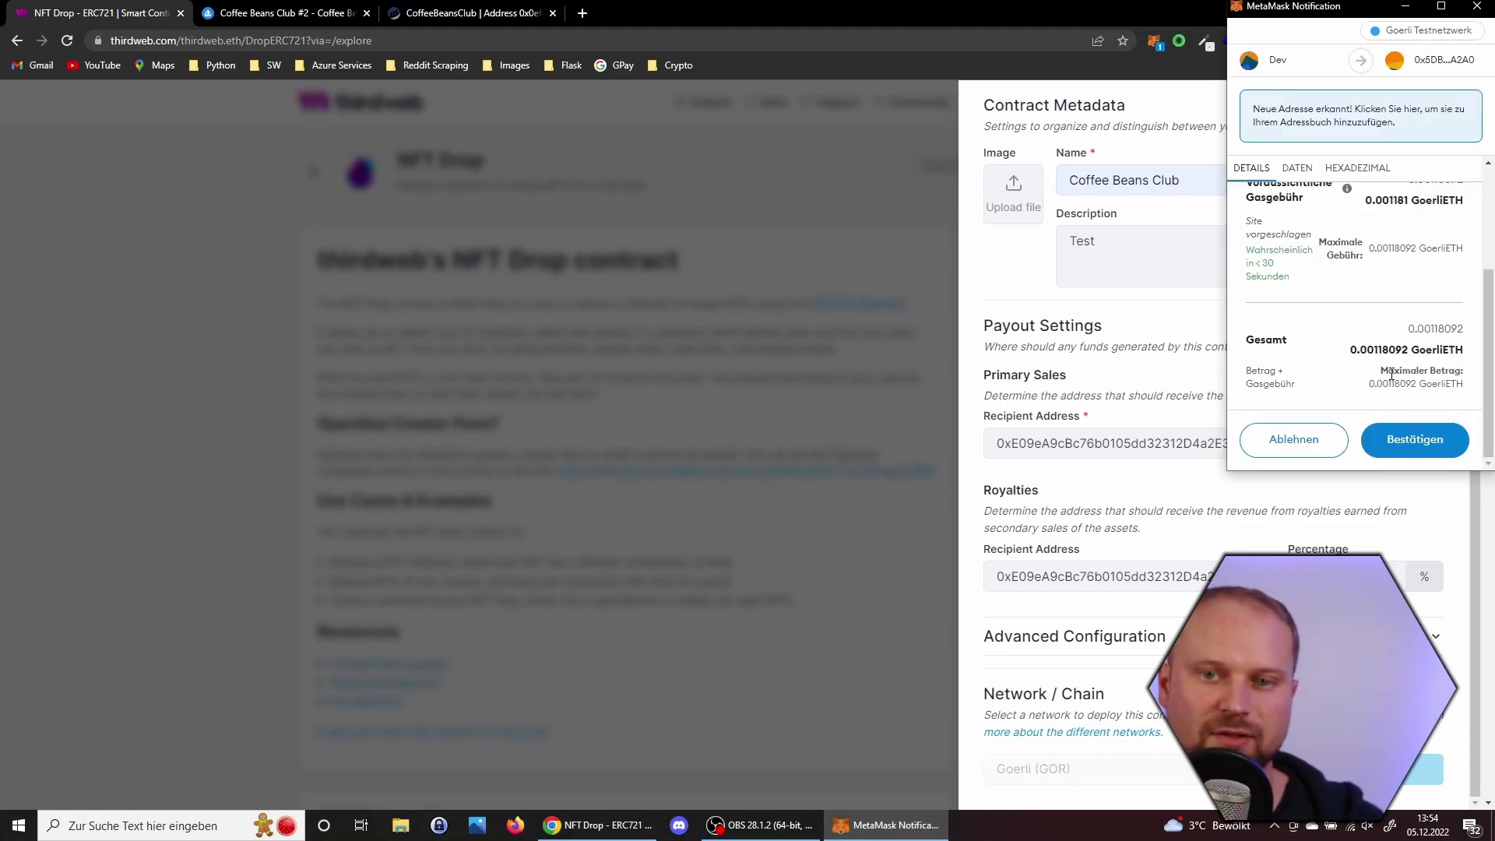
Step: Confirm the deployment transaction in MetaMask
{"action": "left_click", "coordinate": [1402, 442]}
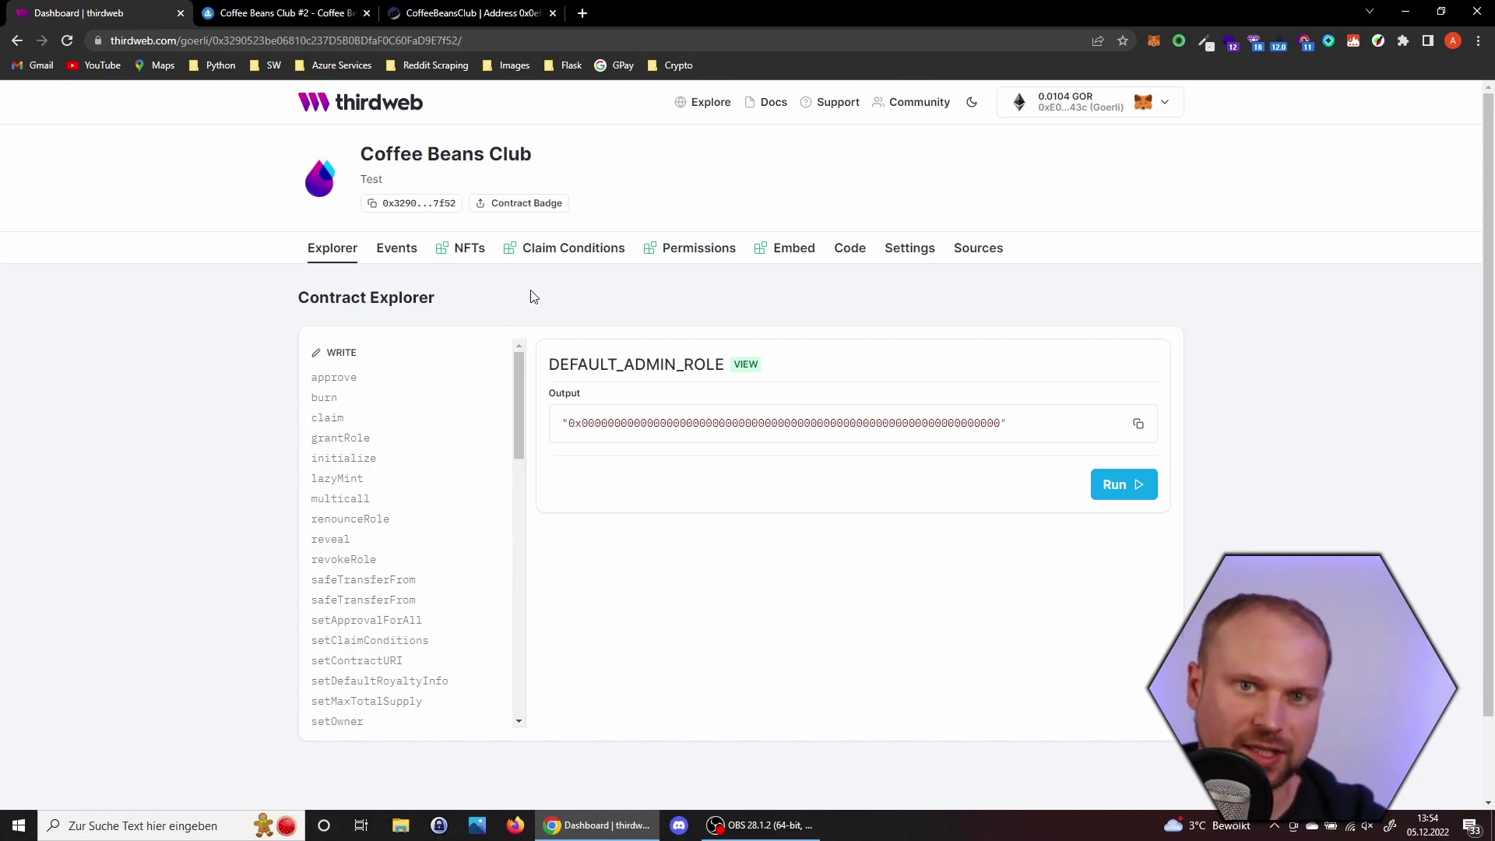
Step: Open the Coffee Beans Club contract's NFTs tab
{"action": "left_click", "coordinate": [477, 255]}
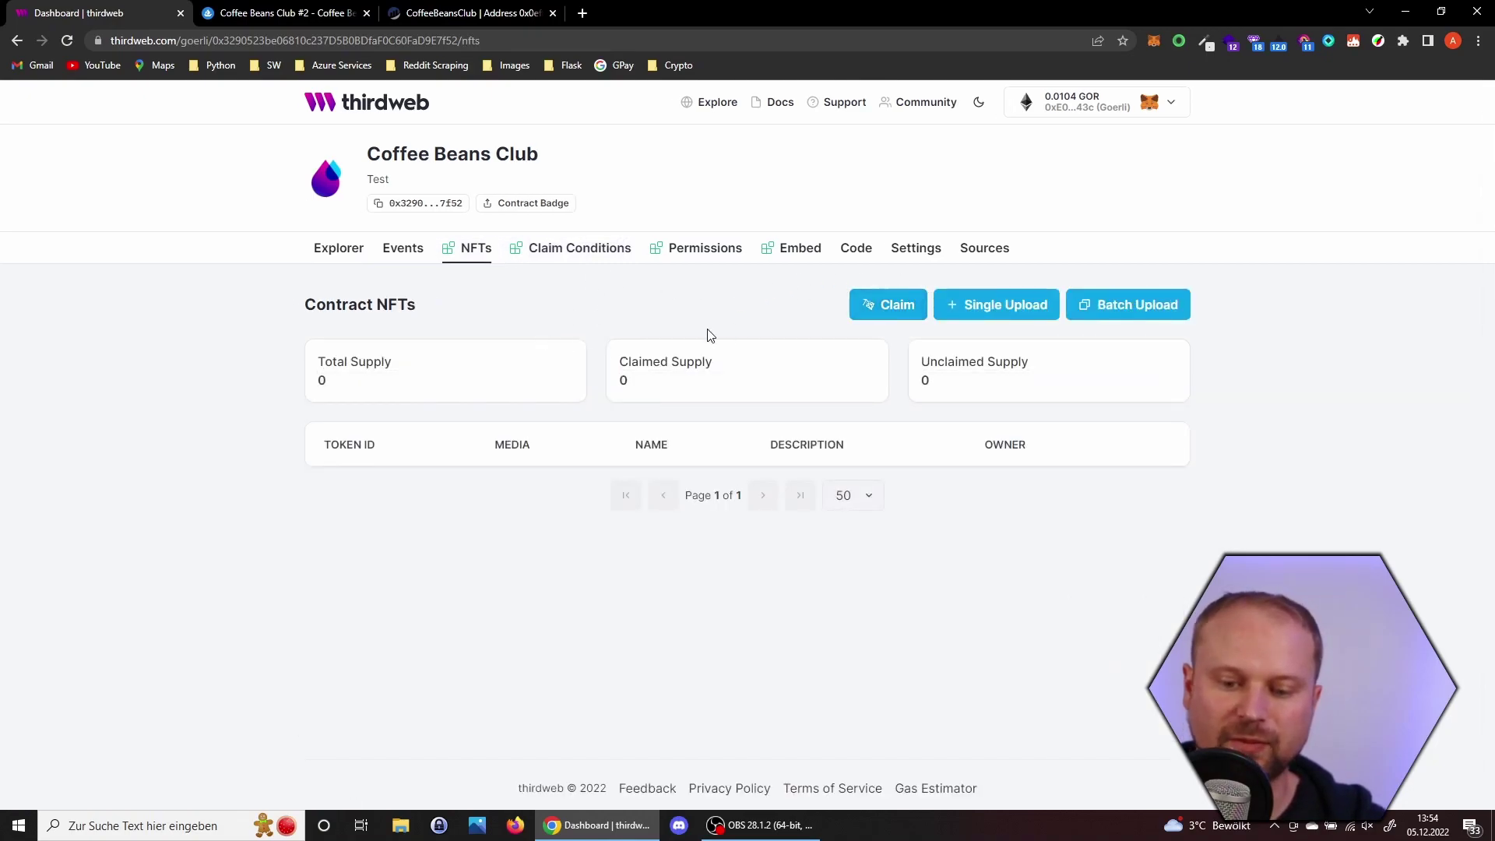
{"action": "left_click", "coordinate": [987, 307]}
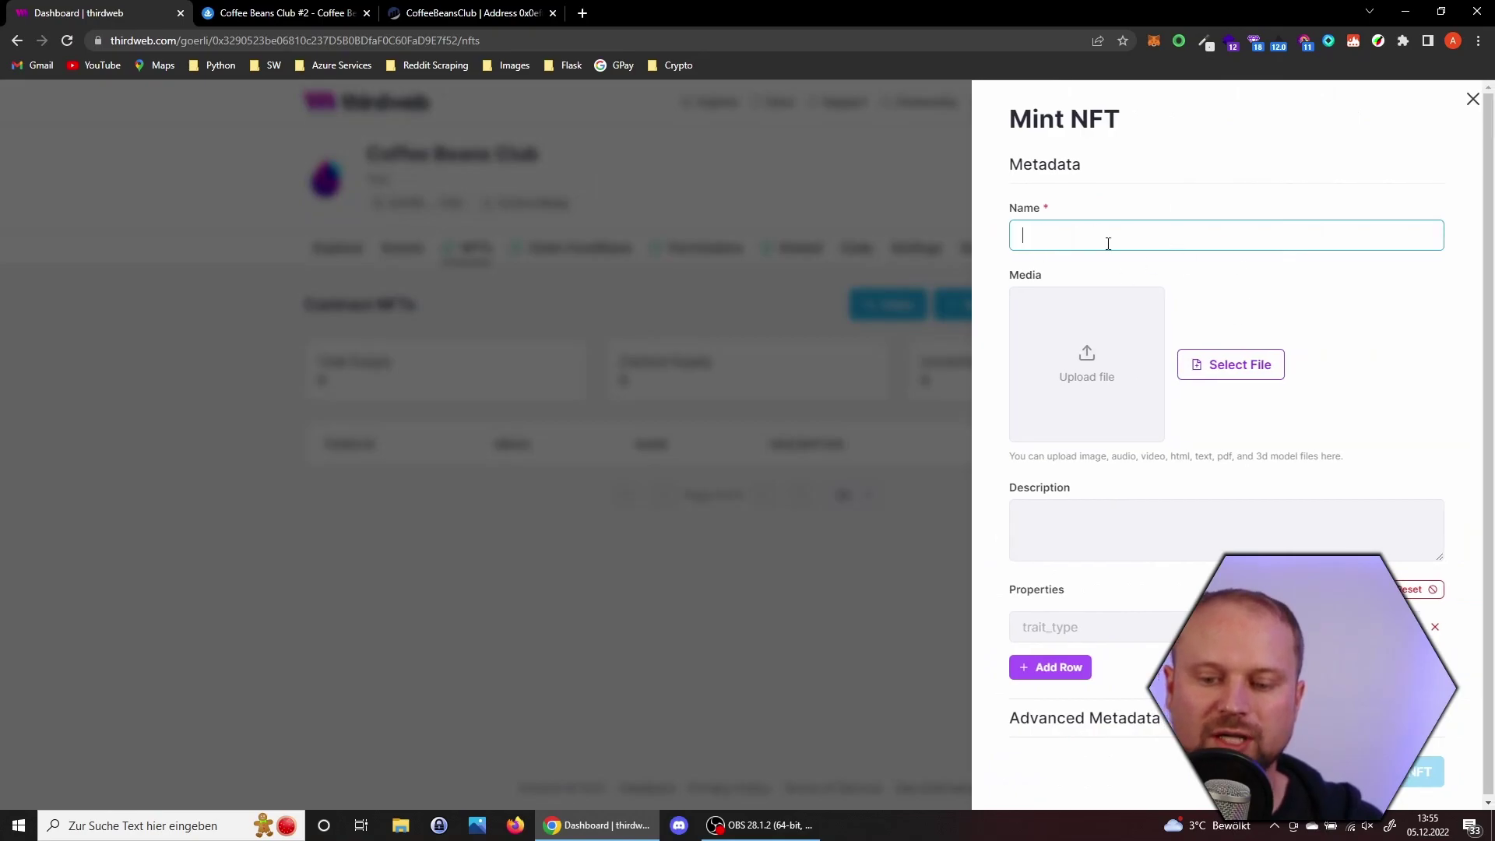
{"action": "left_click", "coordinate": [1088, 331]}
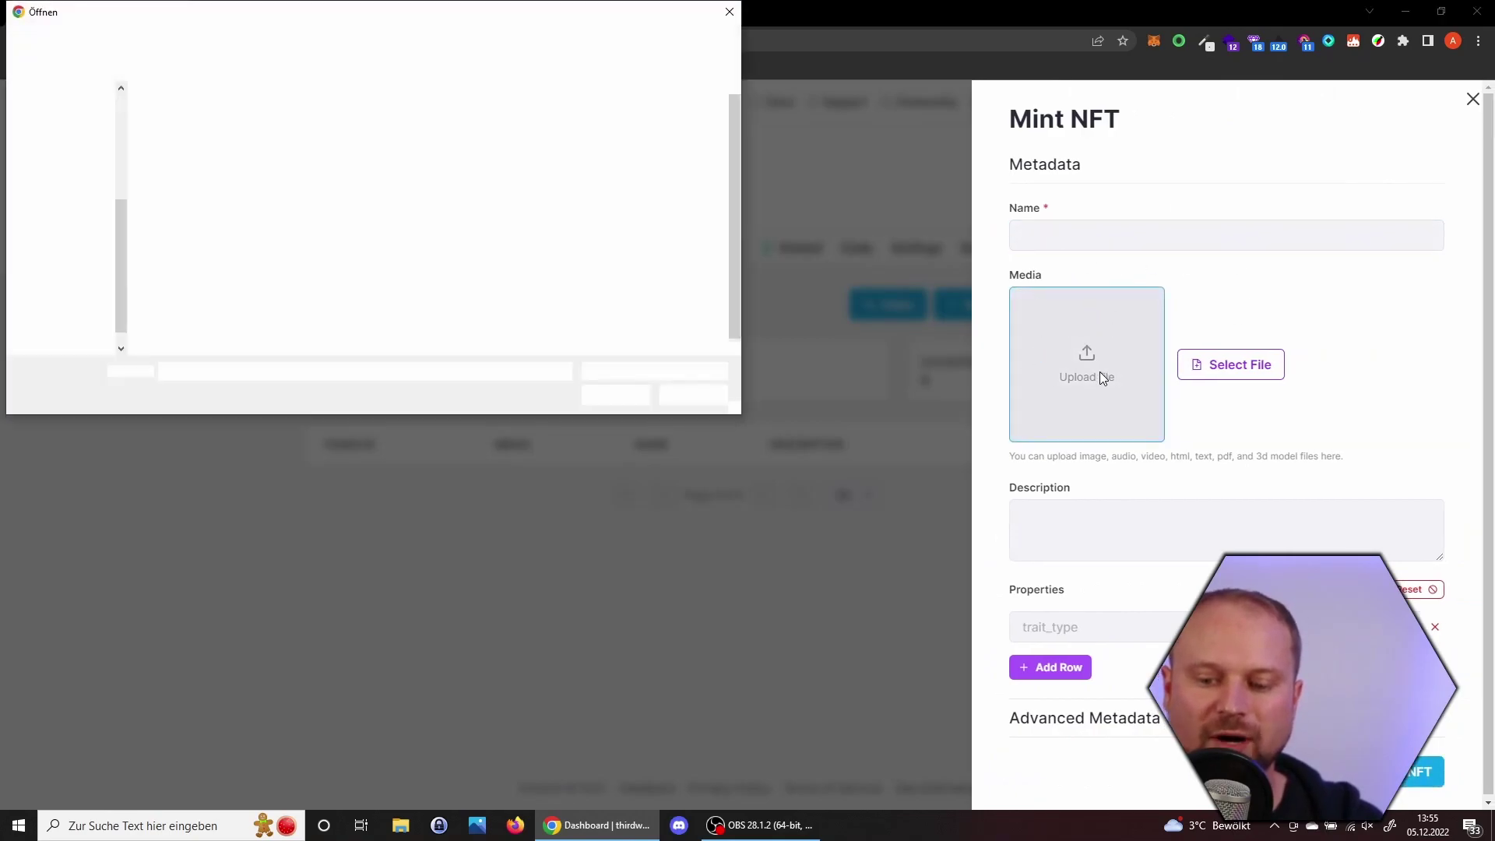
{"action": "double_click", "coordinate": [350, 132]}
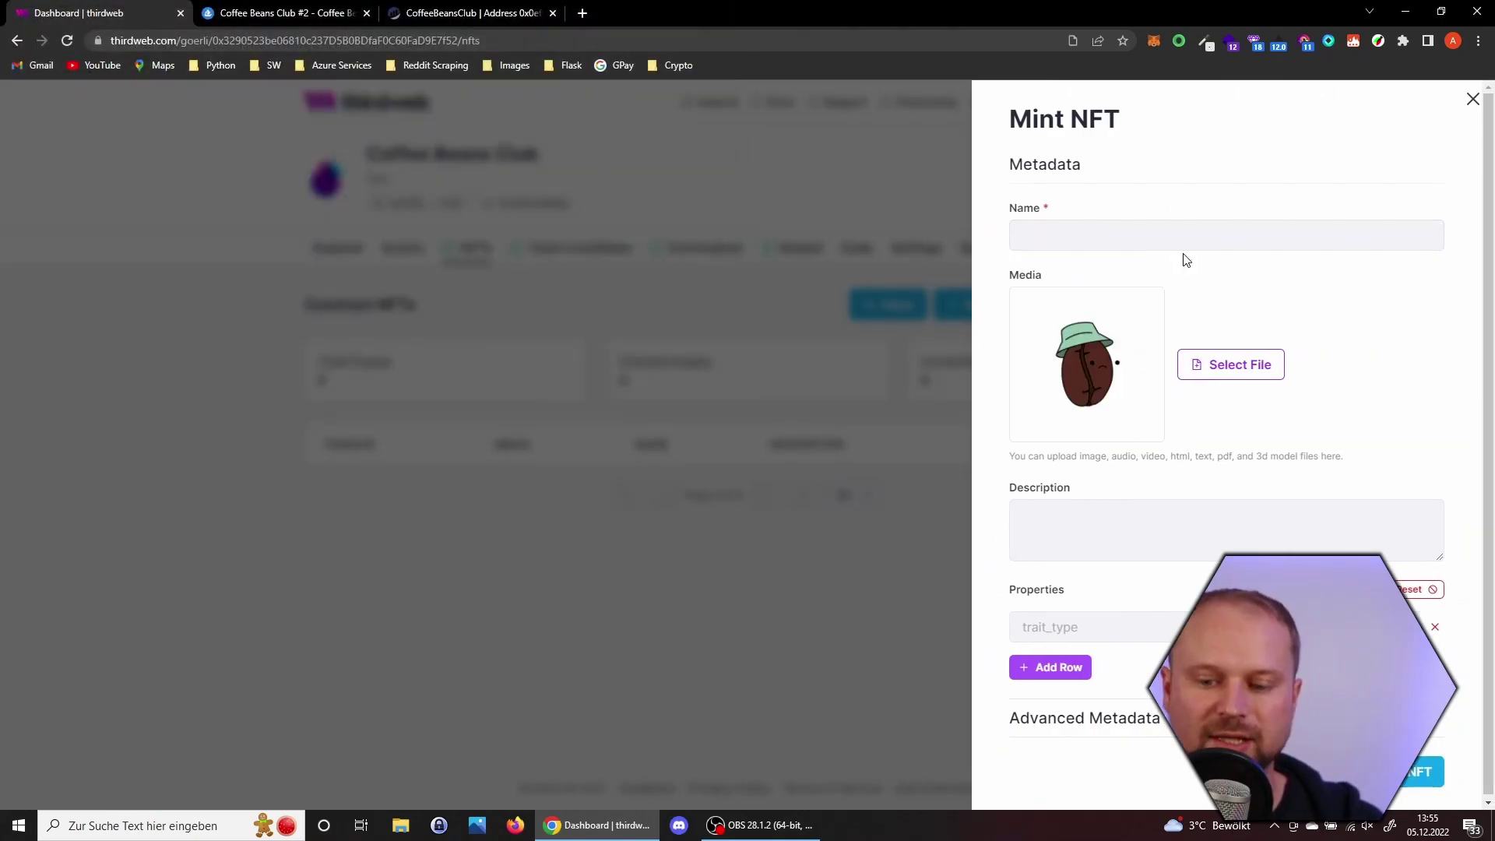
{"action": "left_click", "coordinate": [1166, 494]}
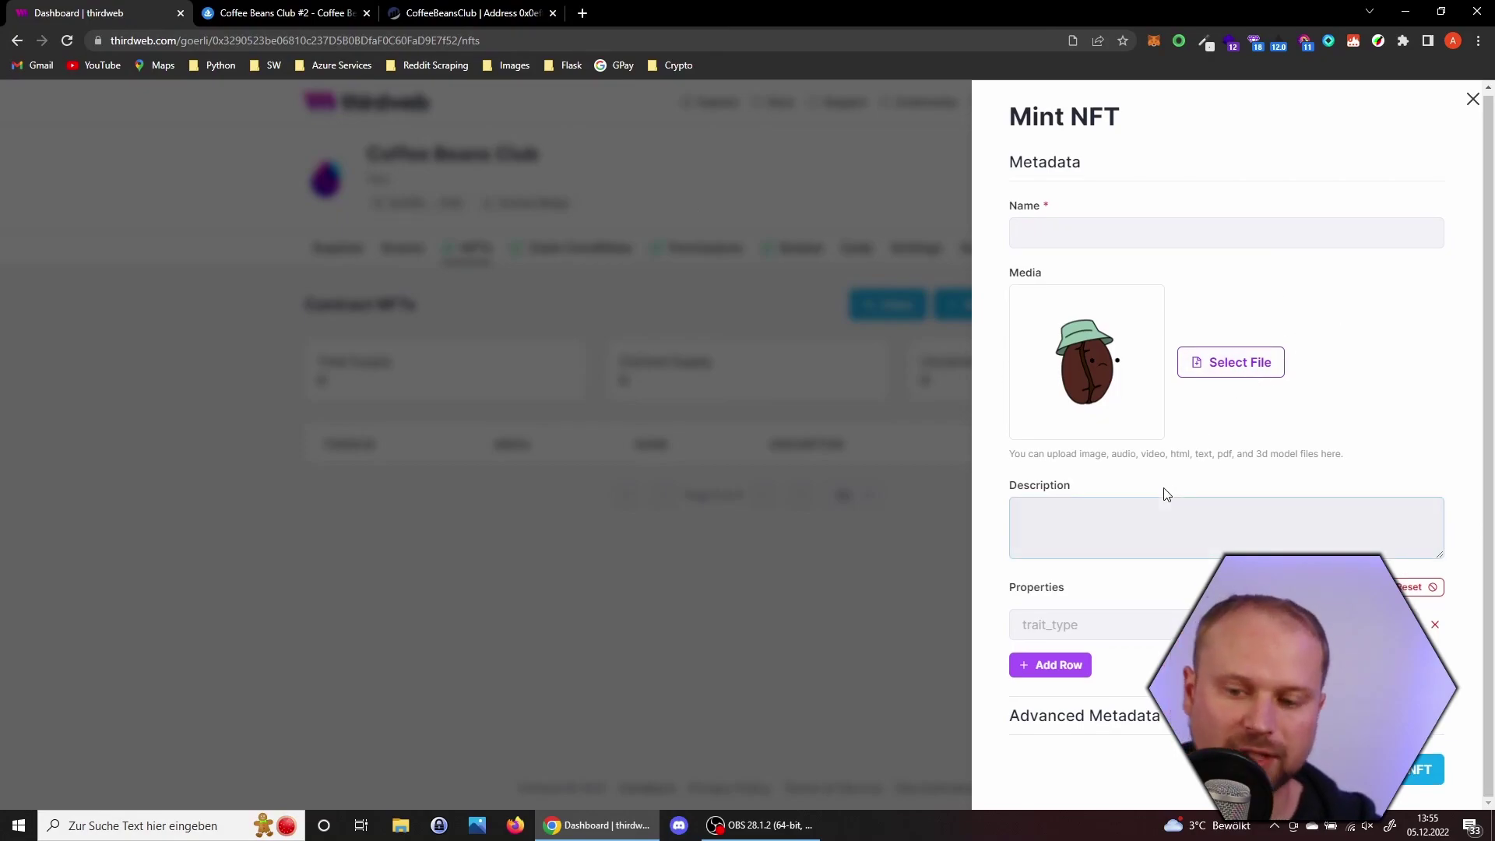
{"action": "left_click", "coordinate": [1066, 665]}
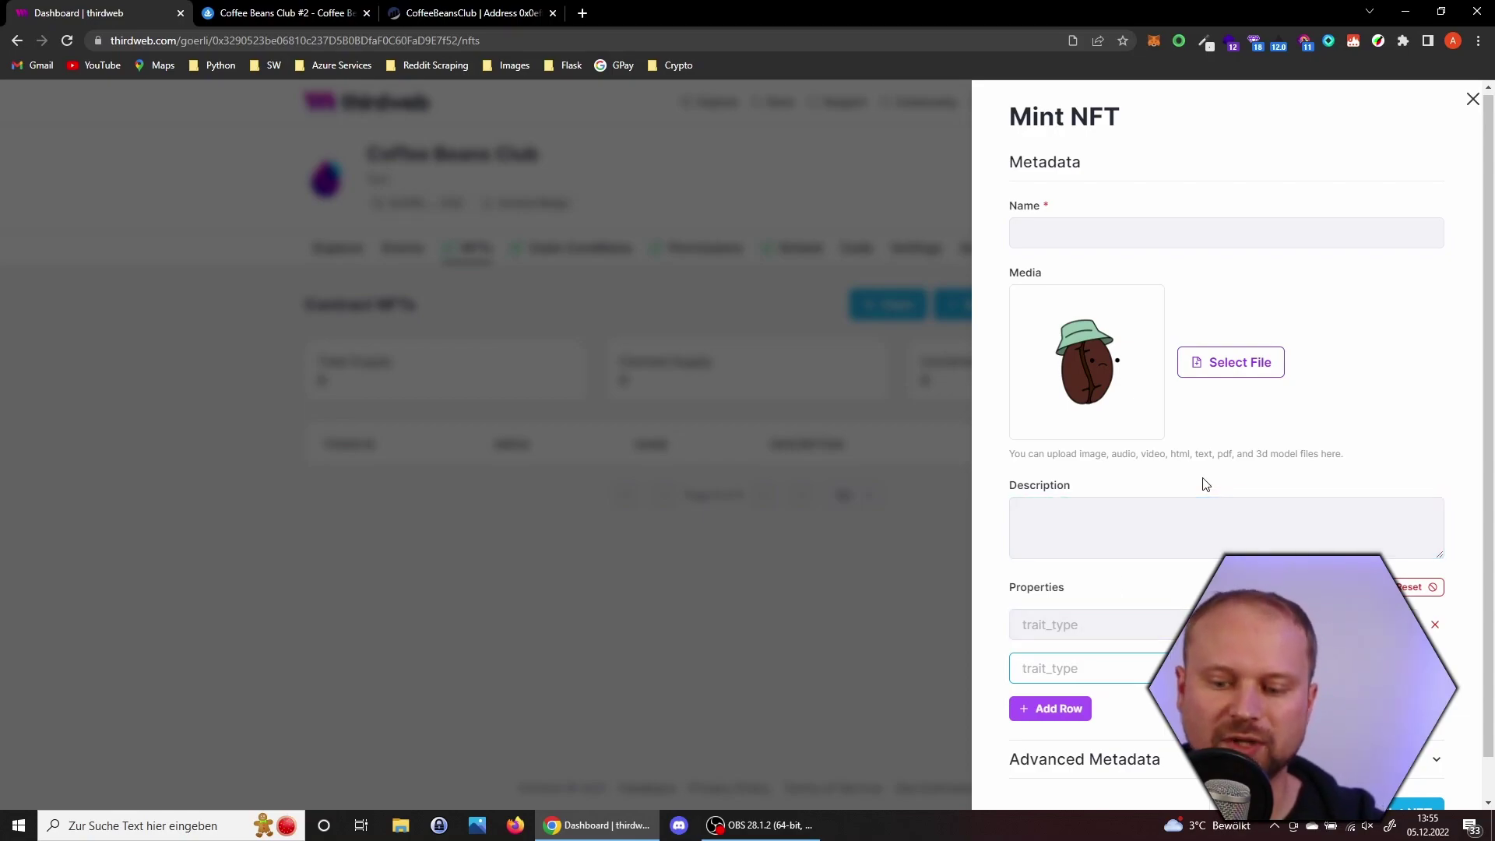
{"action": "scroll", "coordinate": [1206, 485], "scroll_direction": "down", "scroll_amount": 1}
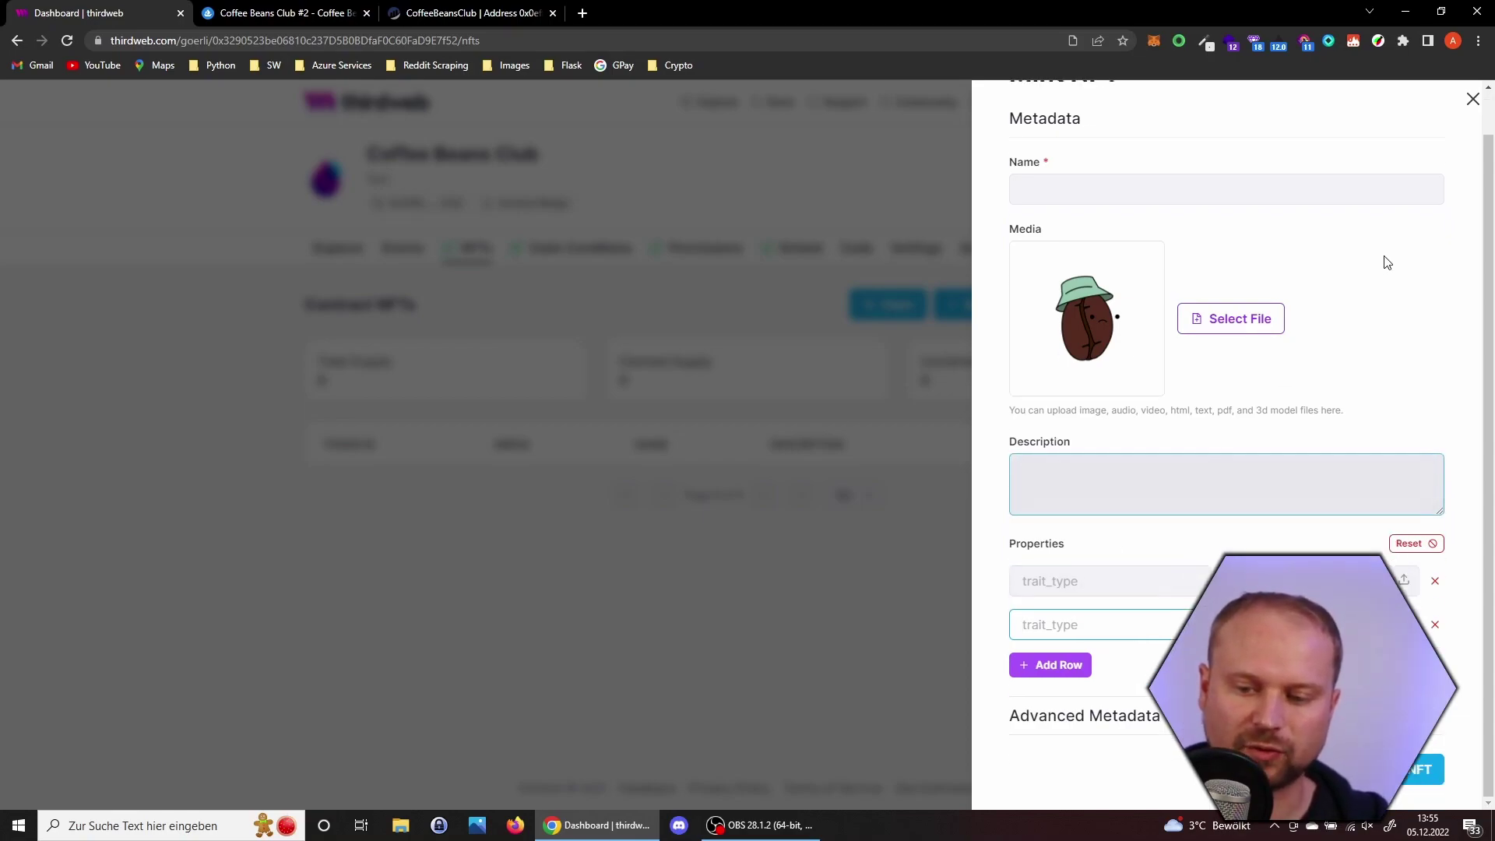
{"action": "left_click", "coordinate": [1468, 103]}
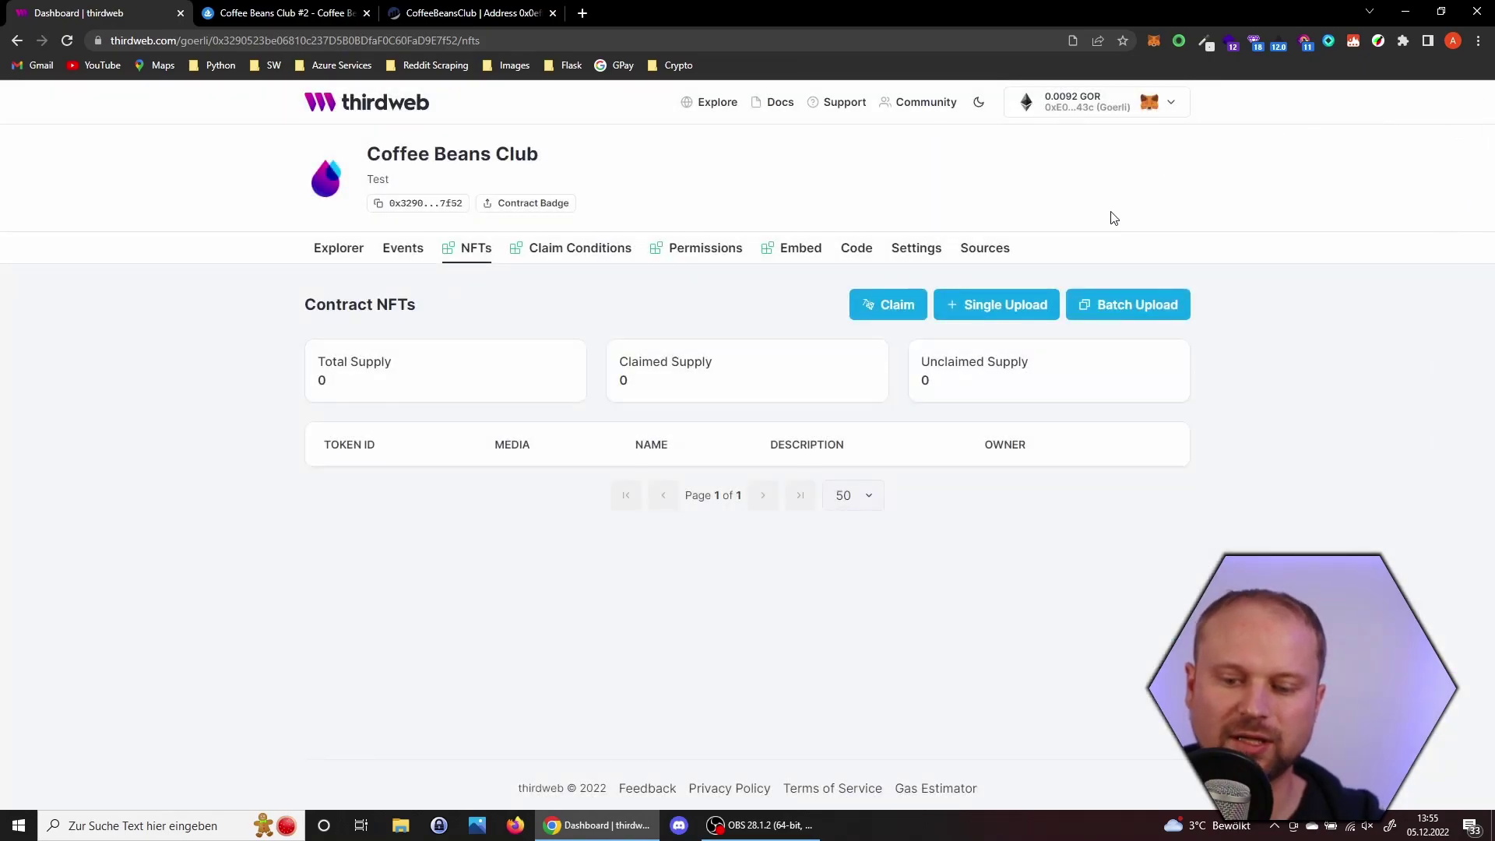
Step: From Batch Upload's file picker, browse to NFTs > json and bring up file 91's options
{"action": "left_click", "coordinate": [1084, 306]}
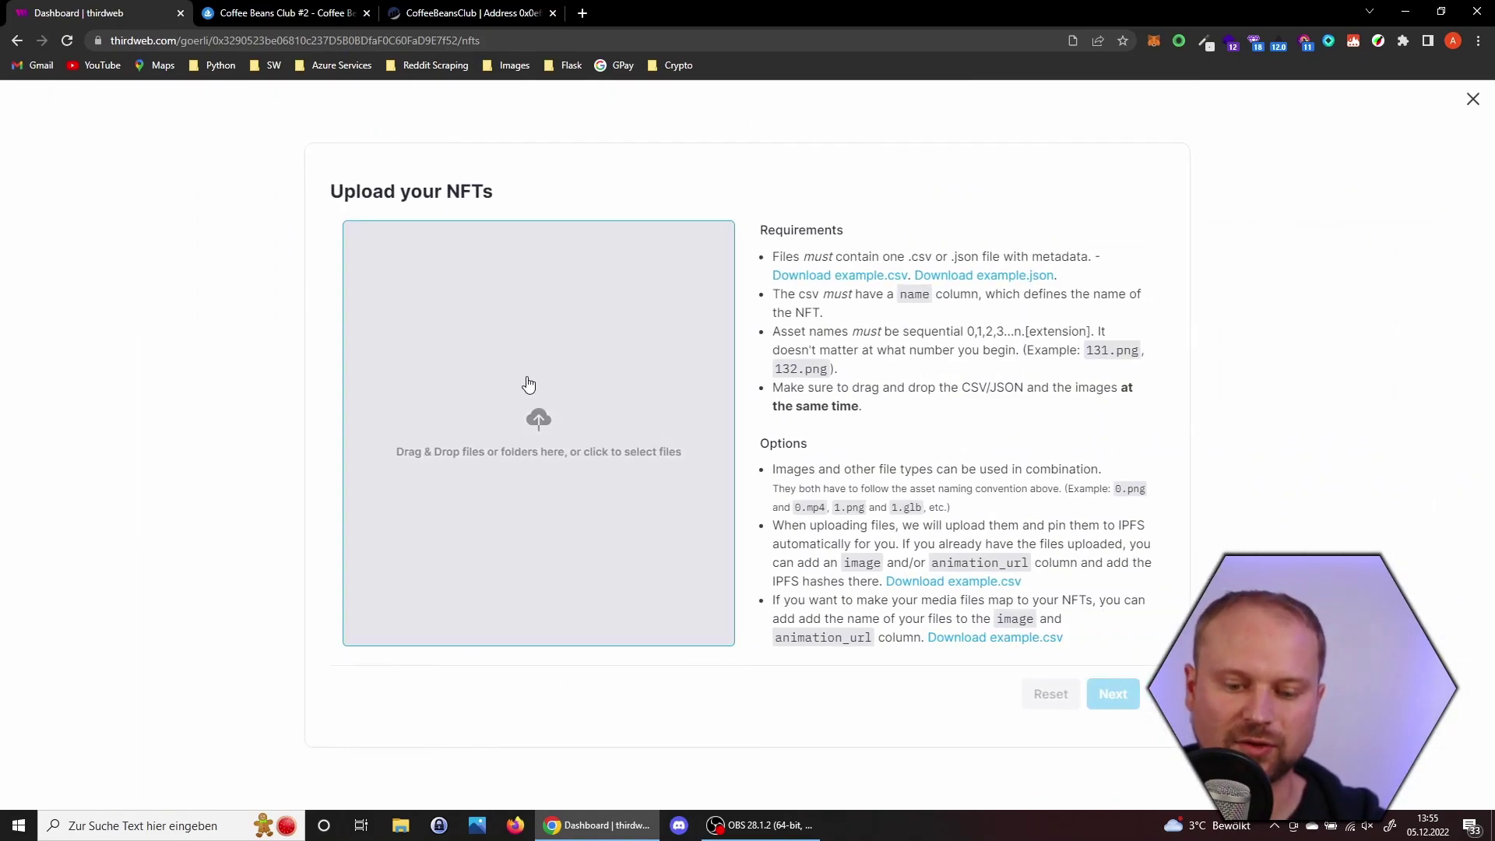
{"action": "left_click", "coordinate": [527, 376]}
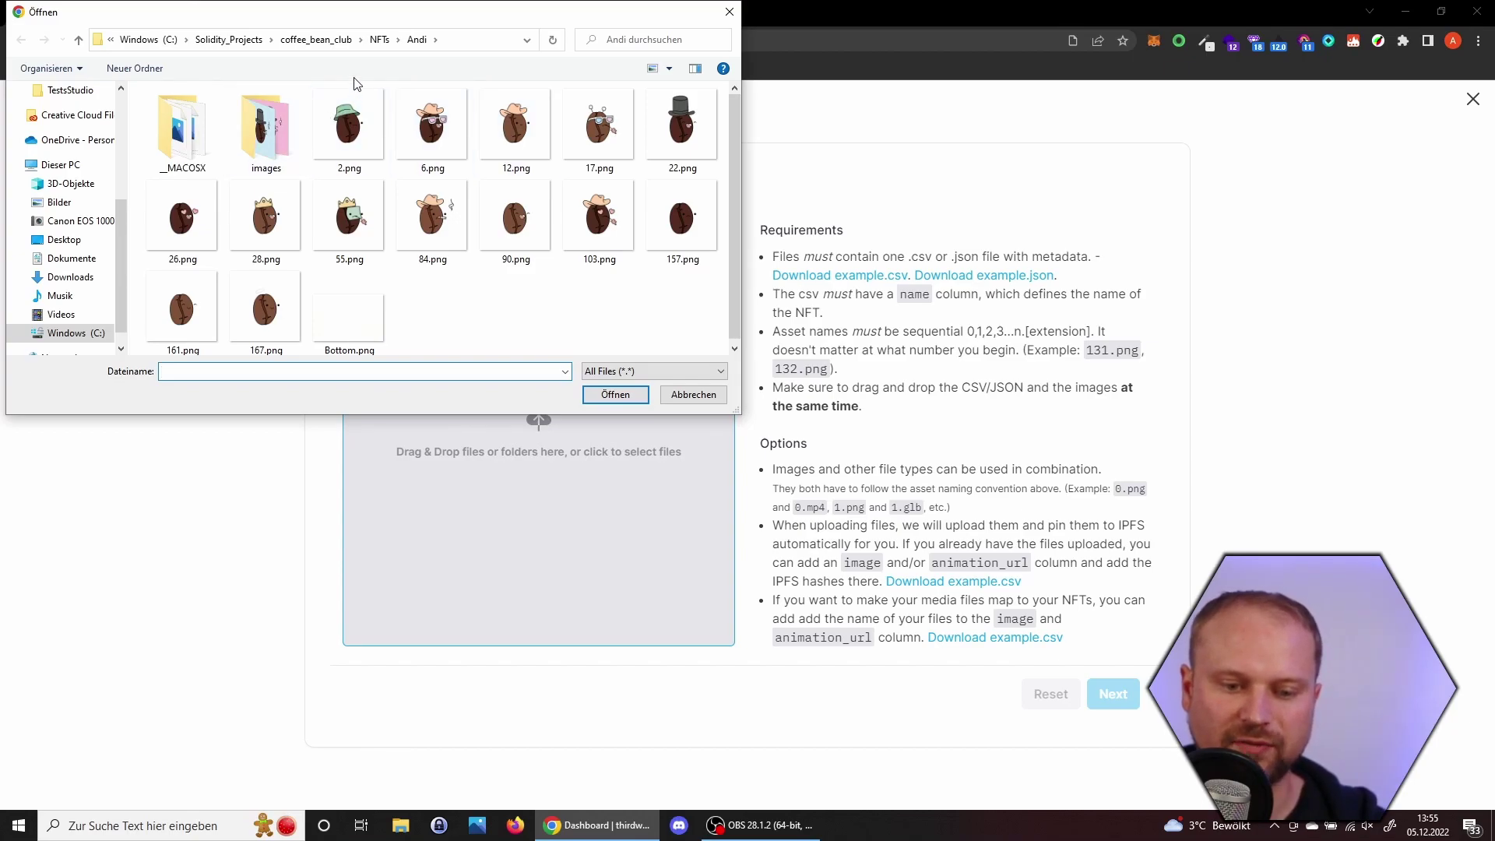
{"action": "left_click", "coordinate": [380, 40]}
{"action": "double_click", "coordinate": [268, 128]}
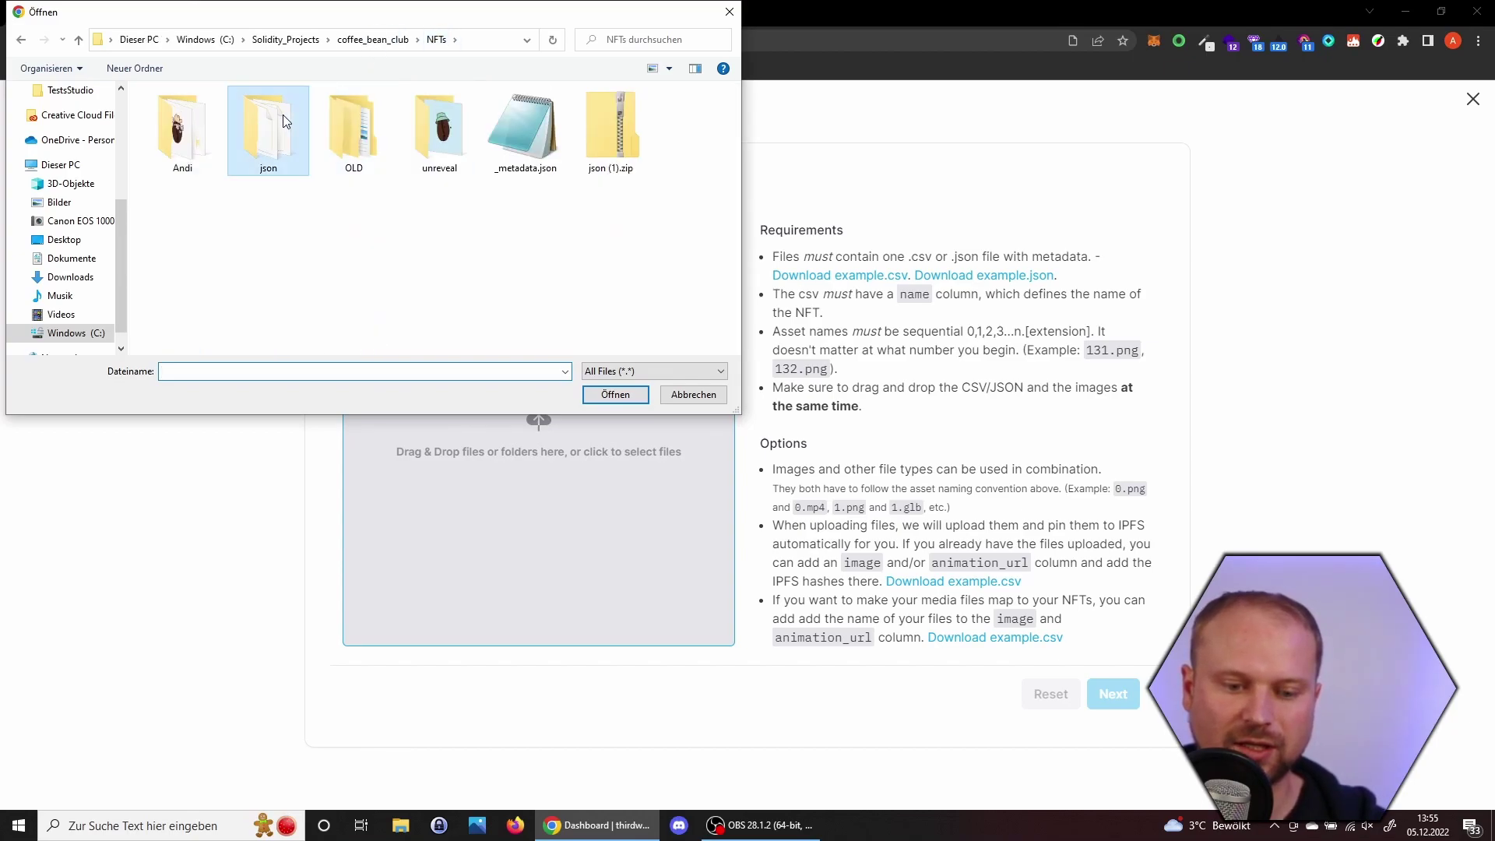
{"action": "scroll", "coordinate": [288, 199], "scroll_direction": "down", "scroll_amount": 20}
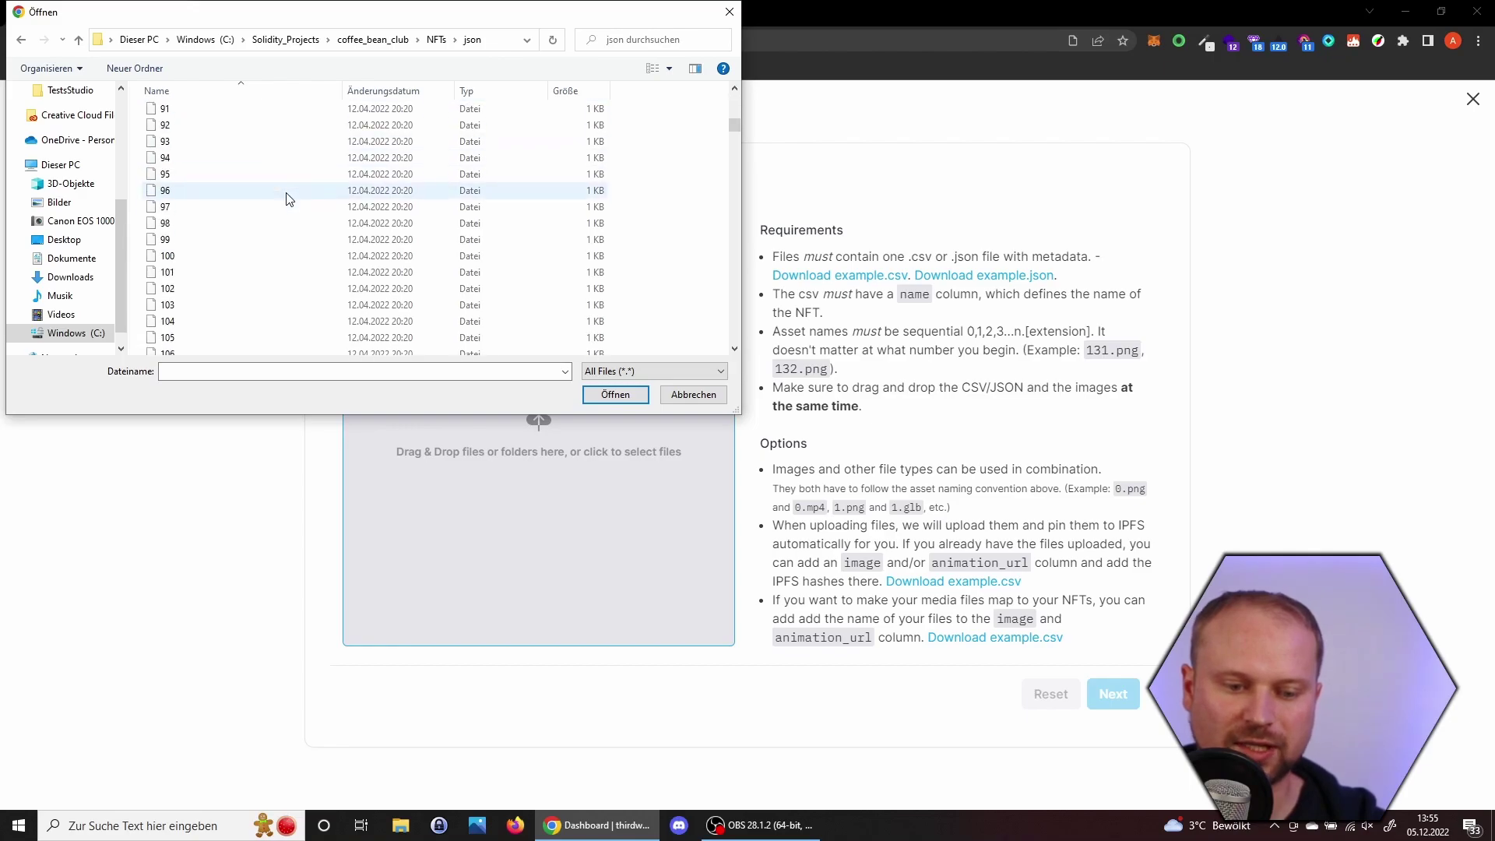
{"action": "left_click", "coordinate": [214, 159]}
{"action": "right_click", "coordinate": [213, 157]}
Step: Review file 91's name, description, image, edition, date keys and Background/Base attributes in Notepad++
{"action": "left_click", "coordinate": [454, 226]}
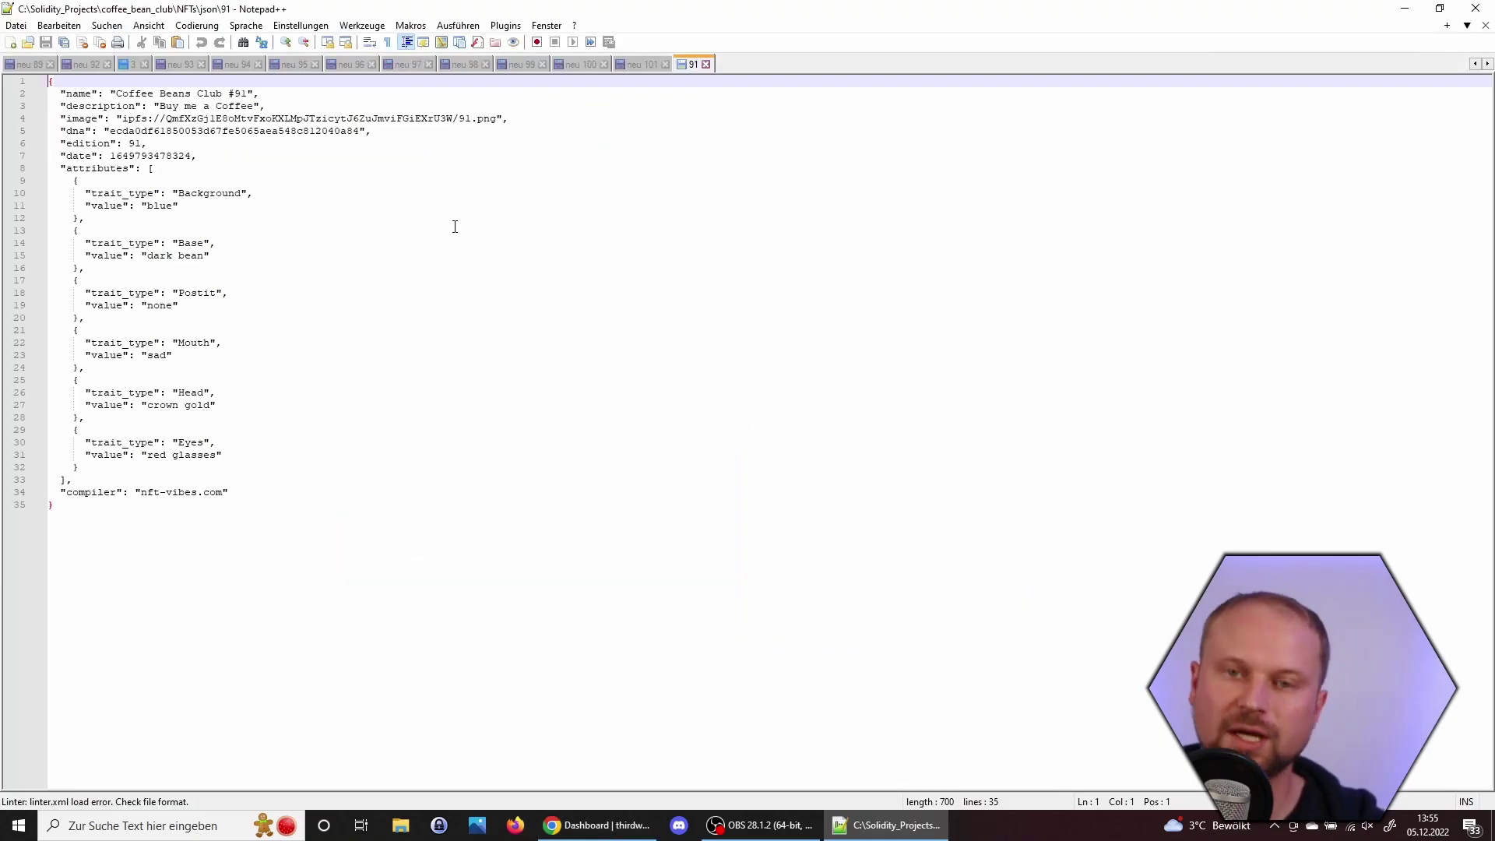
{"action": "double_click", "coordinate": [87, 94]}
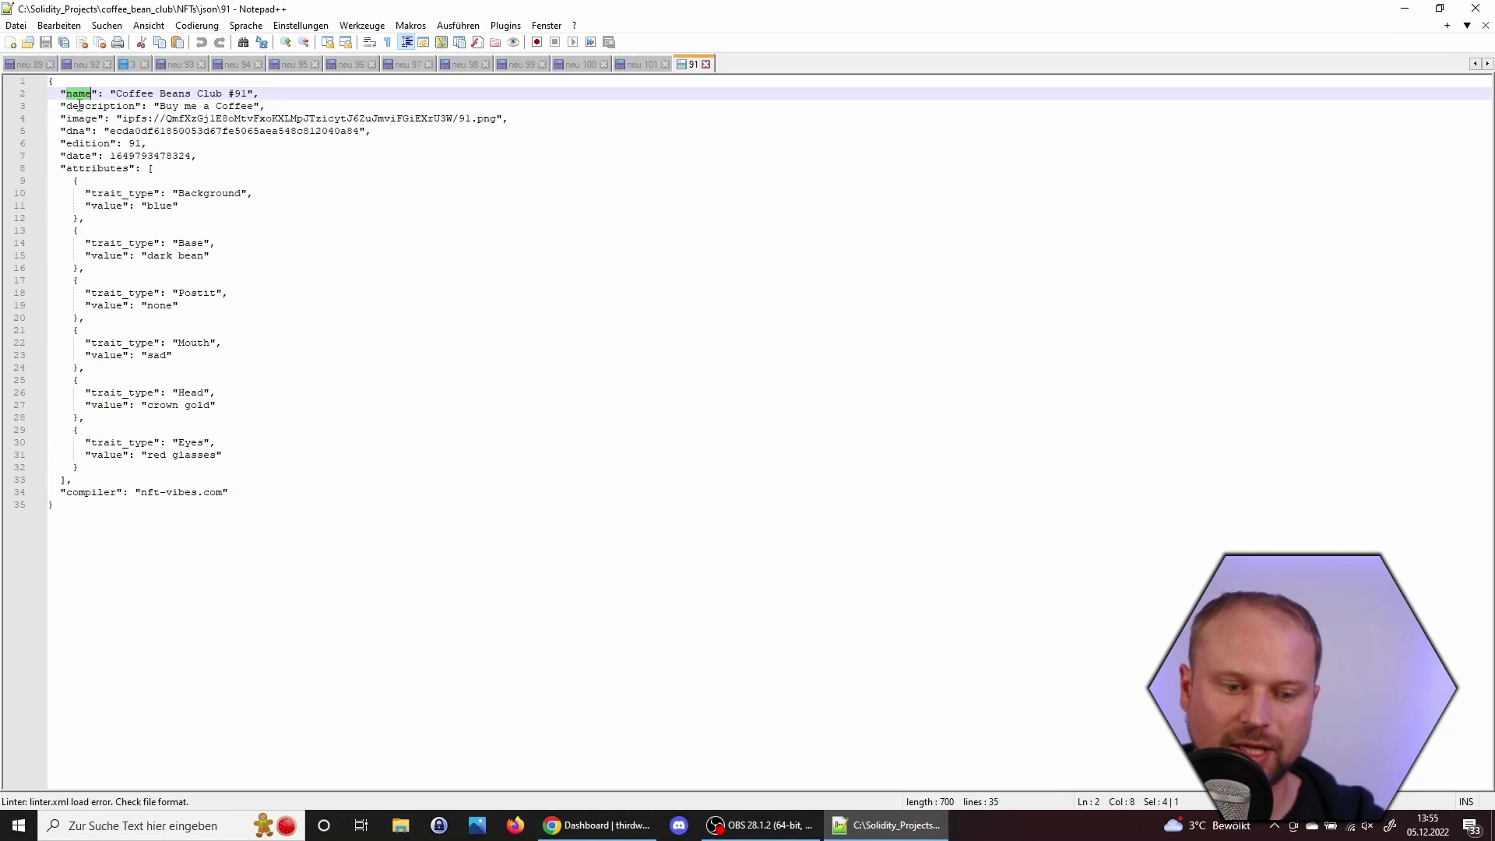
{"action": "double_click", "coordinate": [86, 107]}
{"action": "double_click", "coordinate": [81, 120]}
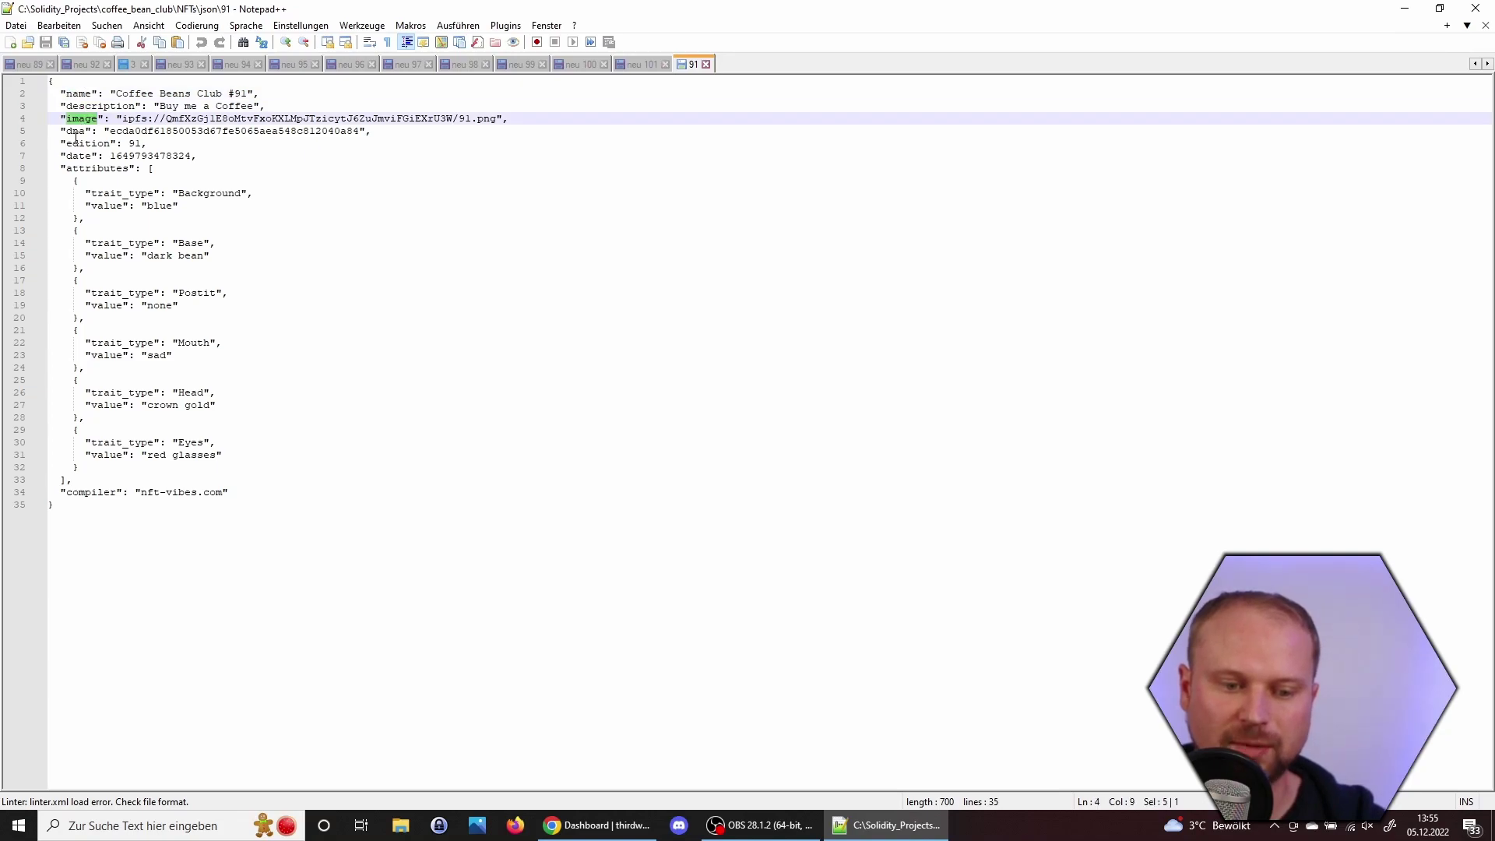
{"action": "left_click", "coordinate": [59, 131]}
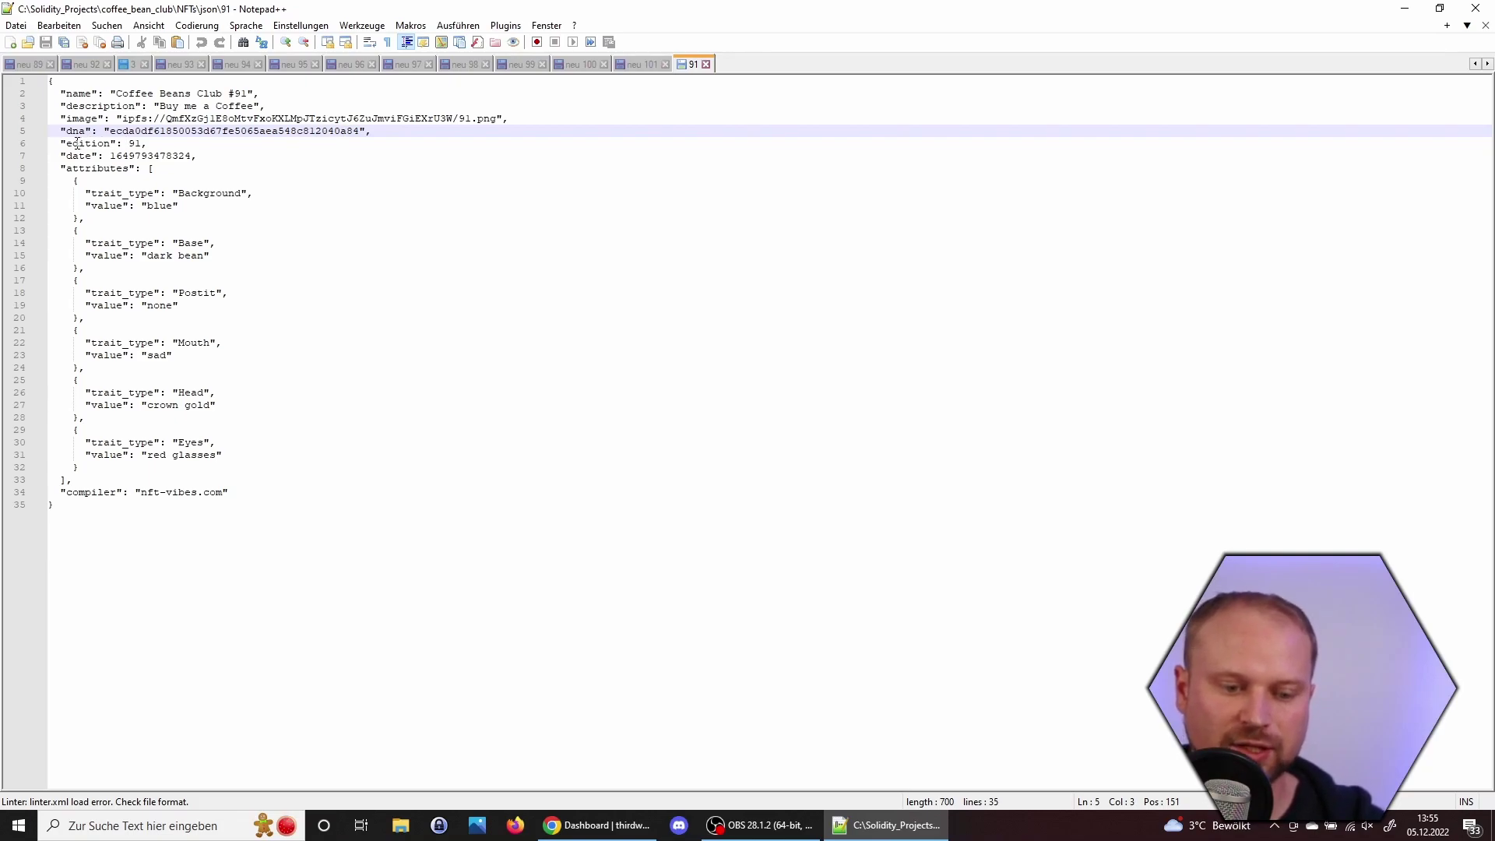
{"action": "double_click", "coordinate": [77, 143]}
{"action": "double_click", "coordinate": [81, 155]}
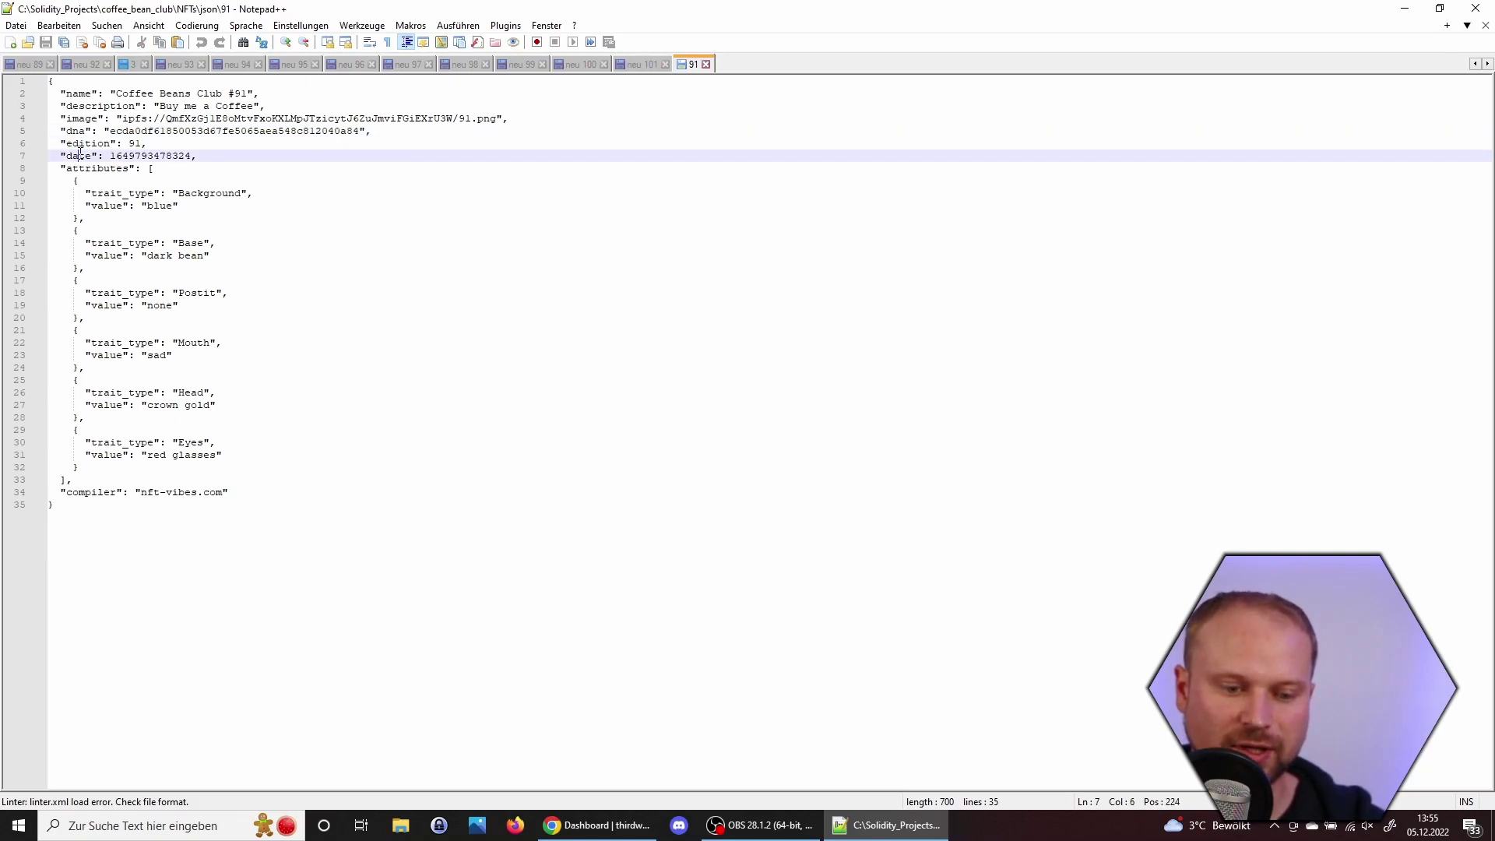
{"action": "left_click_drag", "start_coordinate": [61, 168], "coordinate": [233, 293]}
{"action": "double_click", "coordinate": [206, 193]}
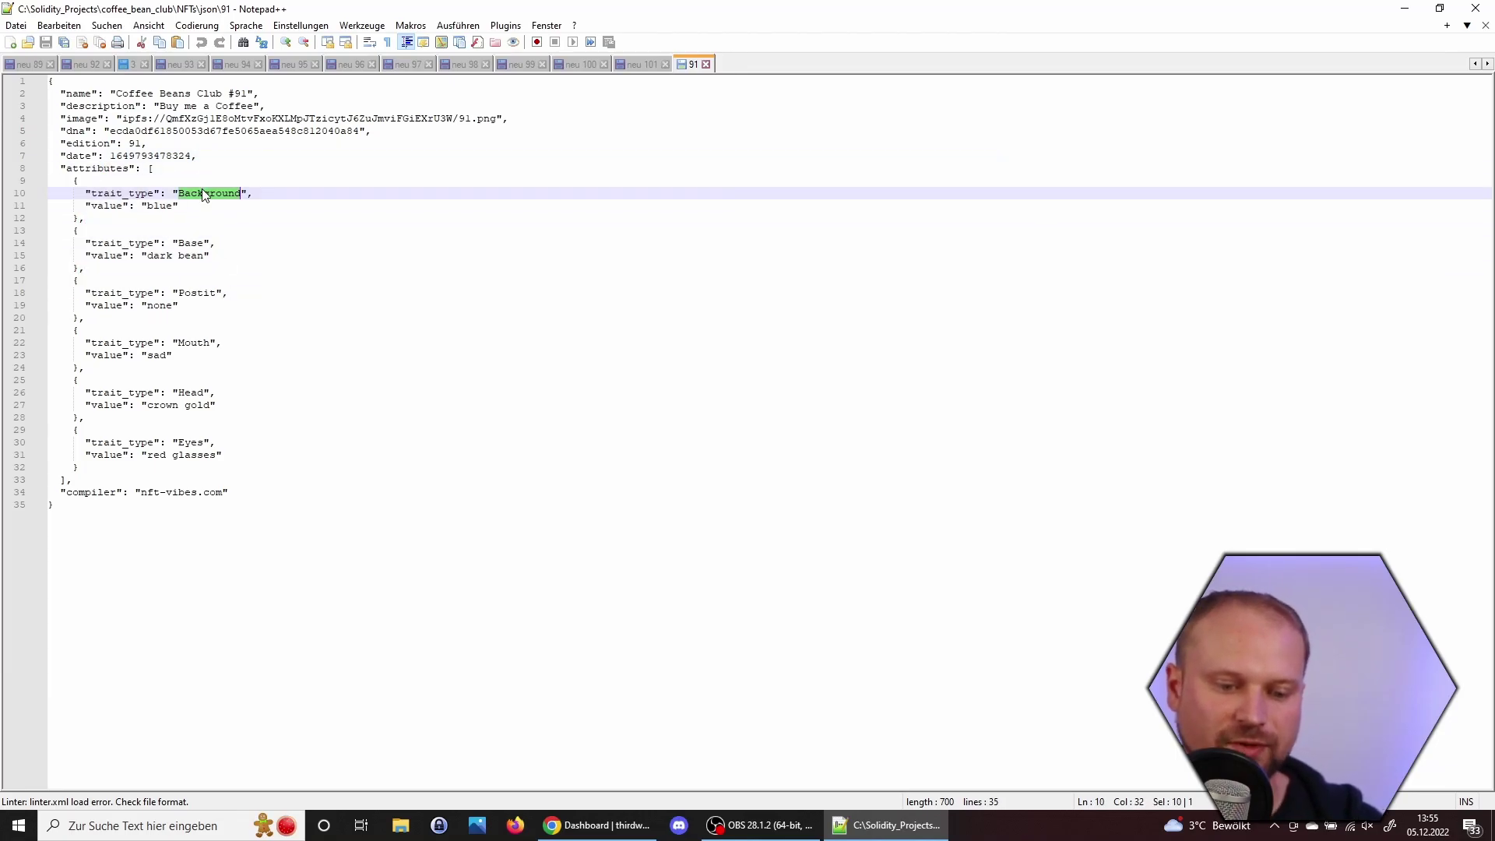
{"action": "double_click", "coordinate": [191, 243]}
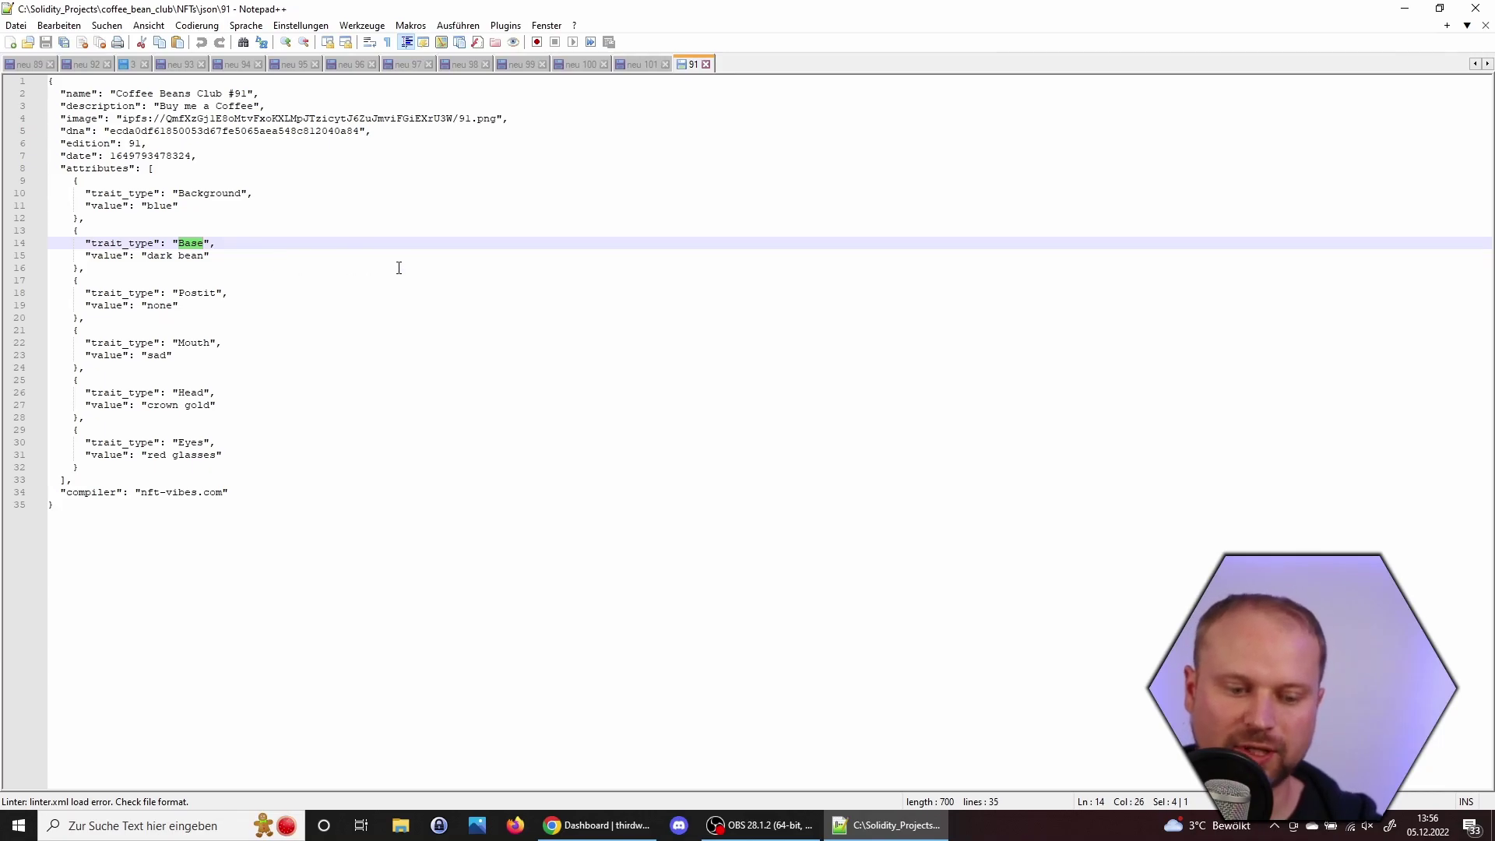
Step: Cancel the file picker, then download thirdweb's example.json and open it in Windows Editor
{"action": "left_click", "coordinate": [1405, 9]}
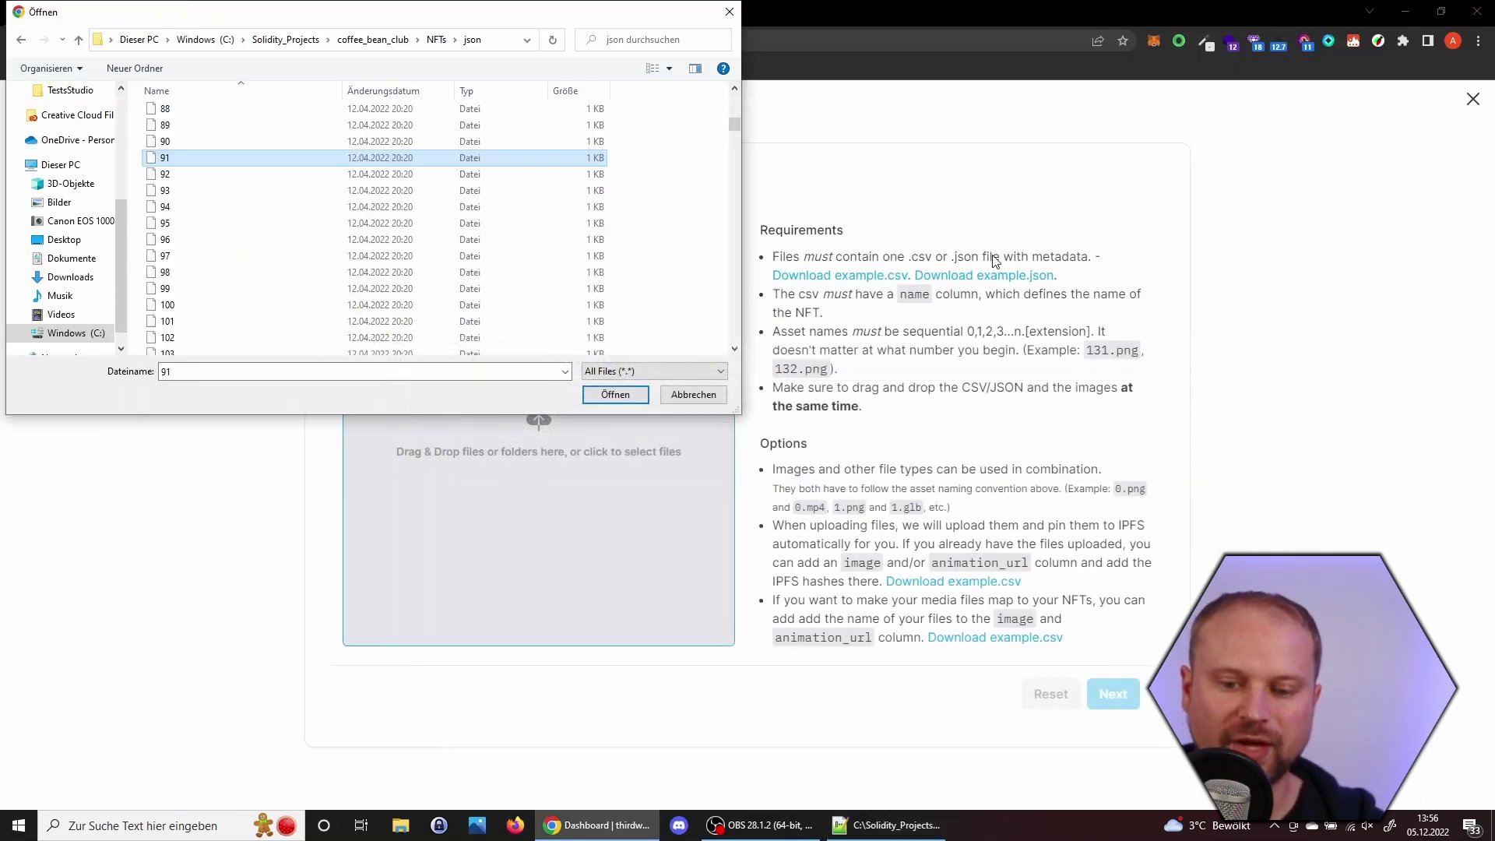
{"action": "left_click", "coordinate": [883, 172]}
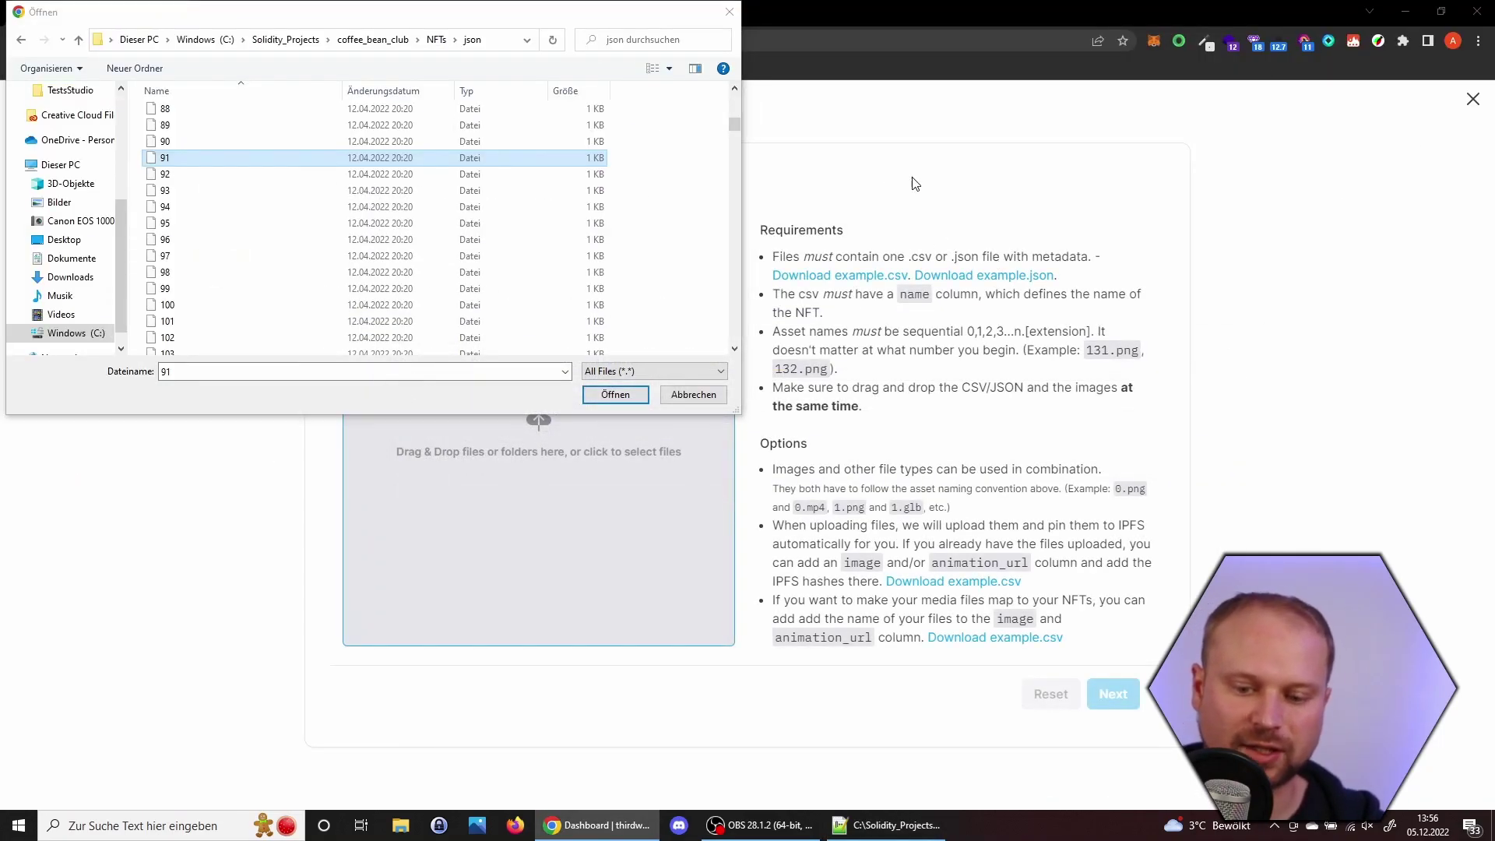
{"action": "left_click", "coordinate": [693, 394]}
{"action": "left_click", "coordinate": [995, 277]}
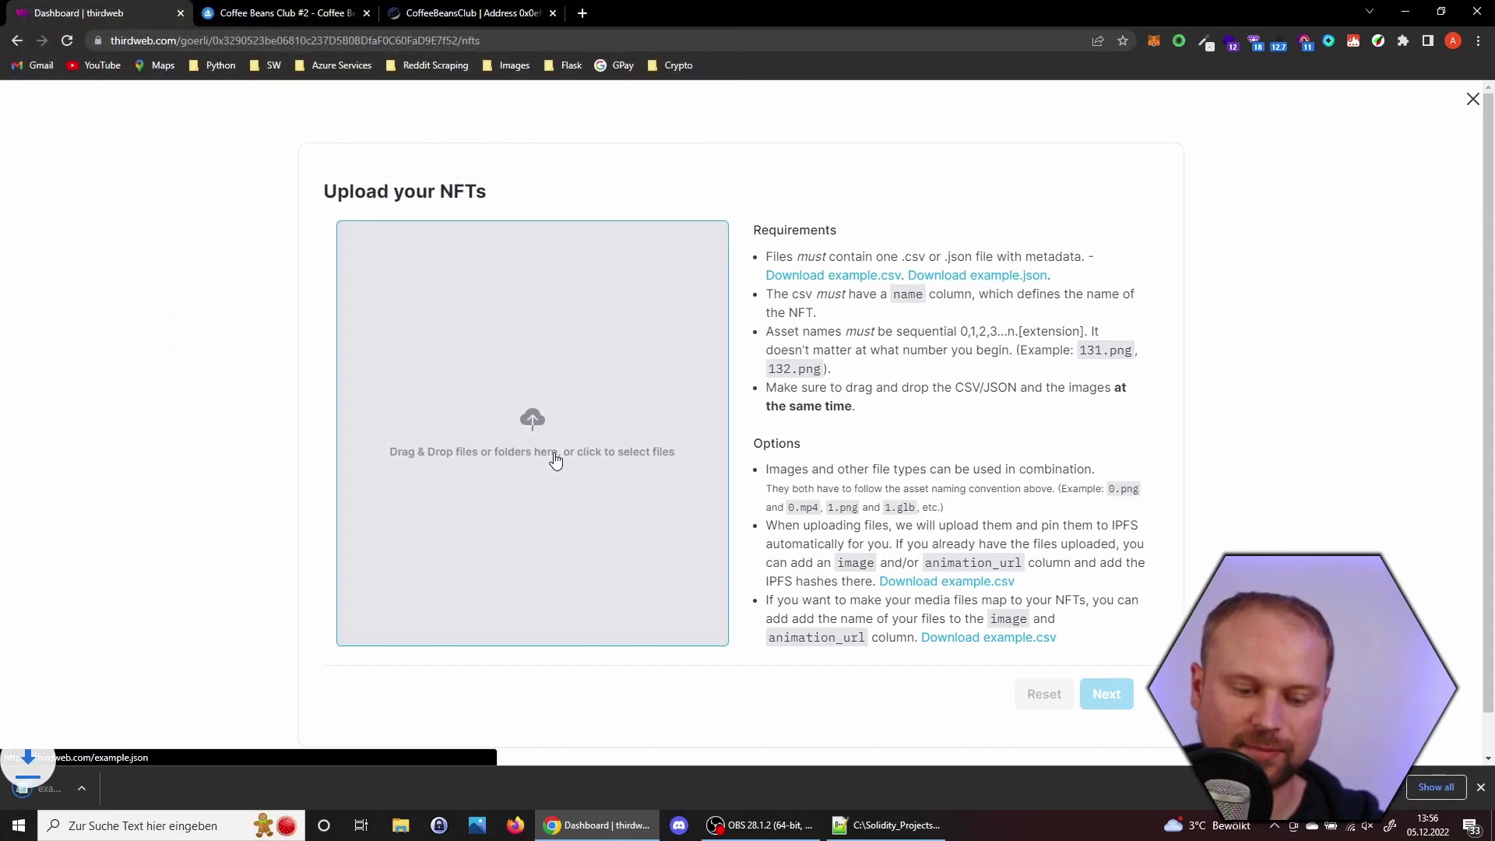
{"action": "left_click", "coordinate": [102, 792]}
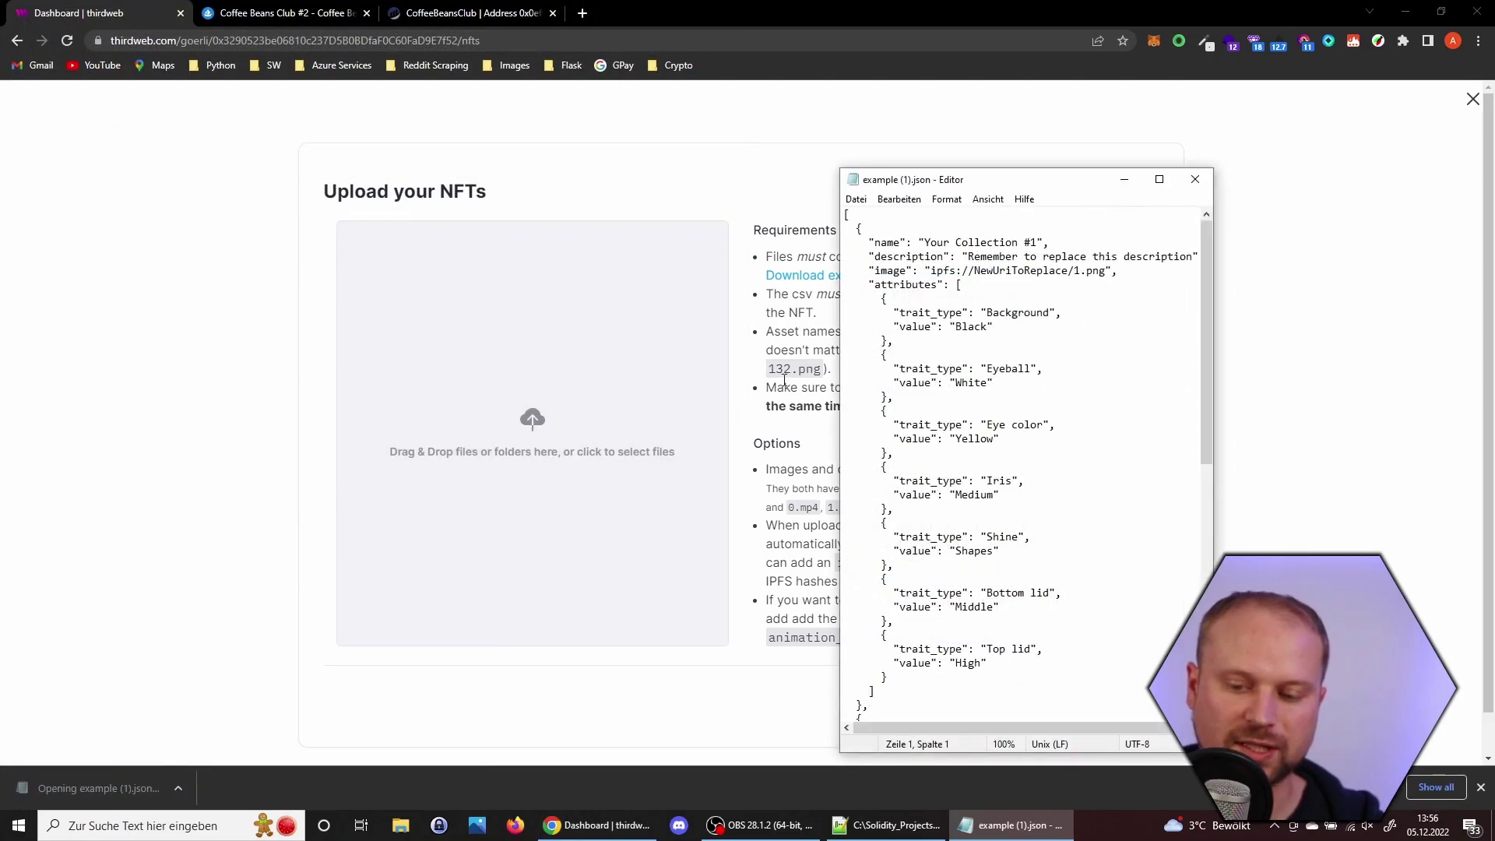
Step: Compare example.json's first two entries, their collection names and ipfs://NewUriToReplace/1.png image value
{"action": "left_click", "coordinate": [1159, 179]}
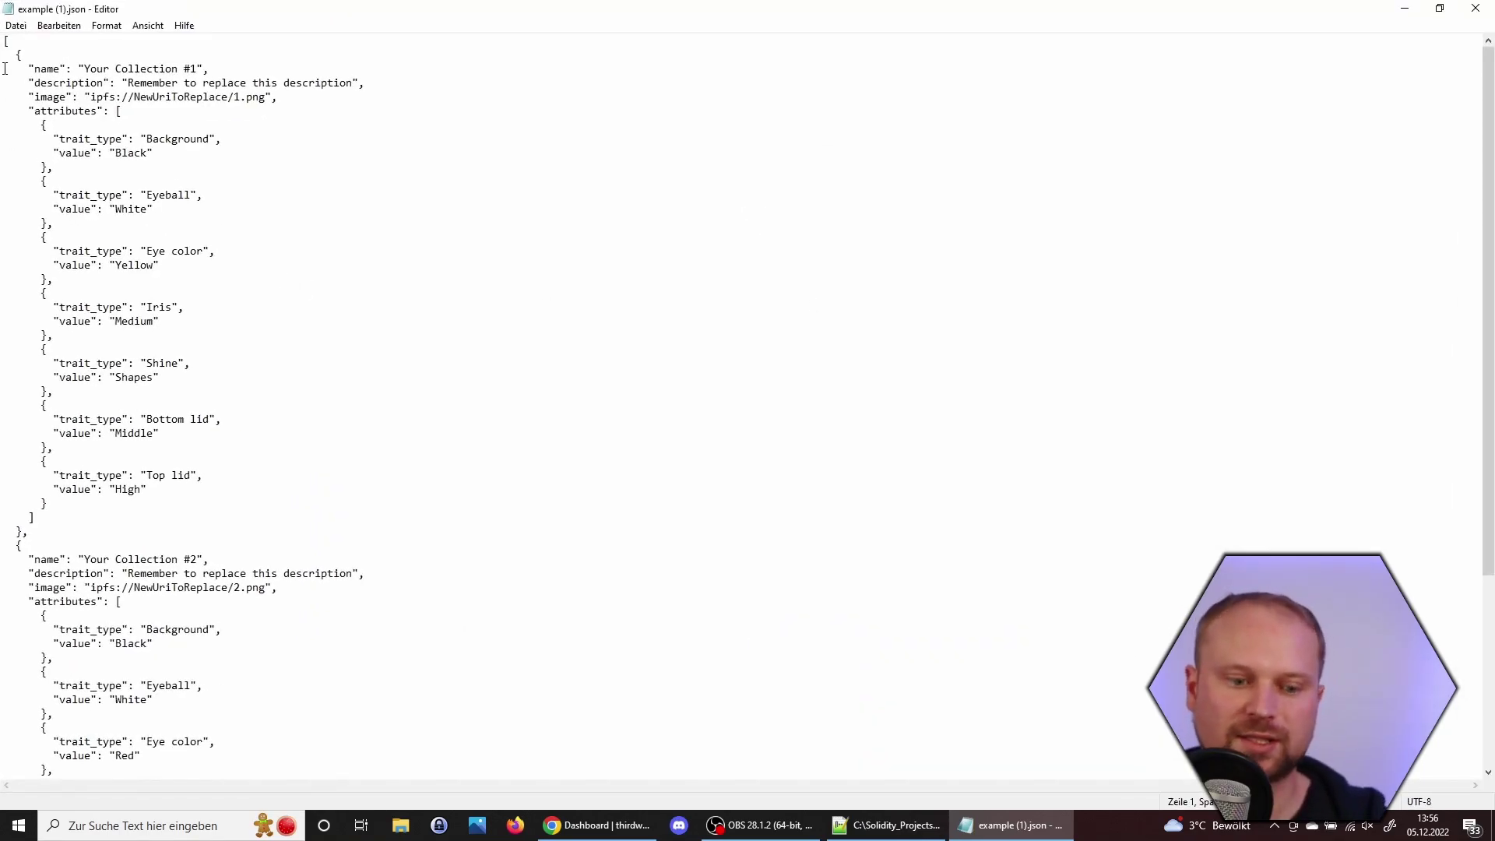
{"action": "left_click_drag", "start_coordinate": [15, 54], "coordinate": [24, 528]}
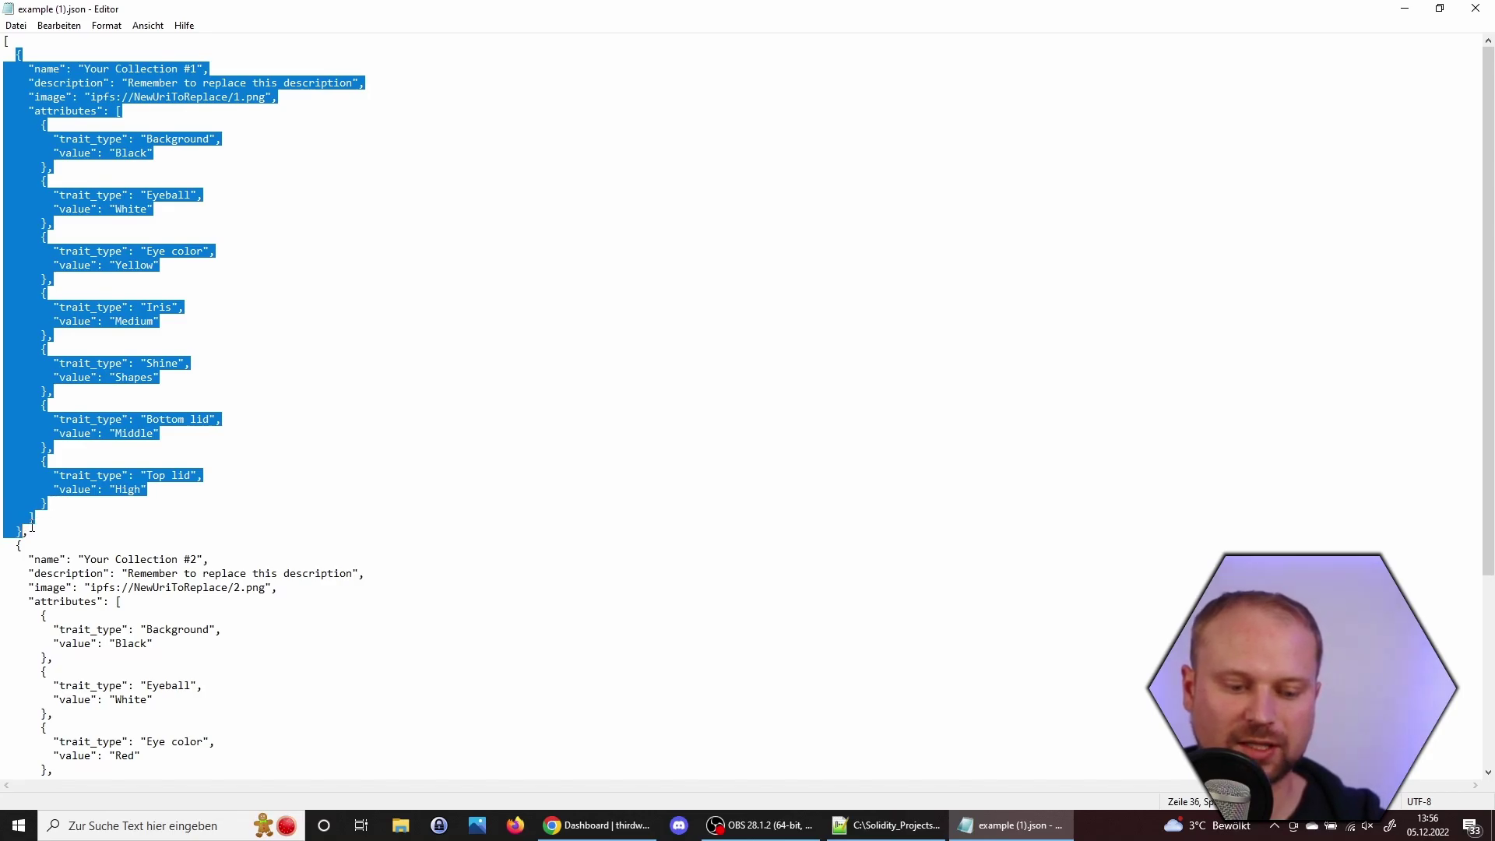
{"action": "left_click", "coordinate": [32, 529]}
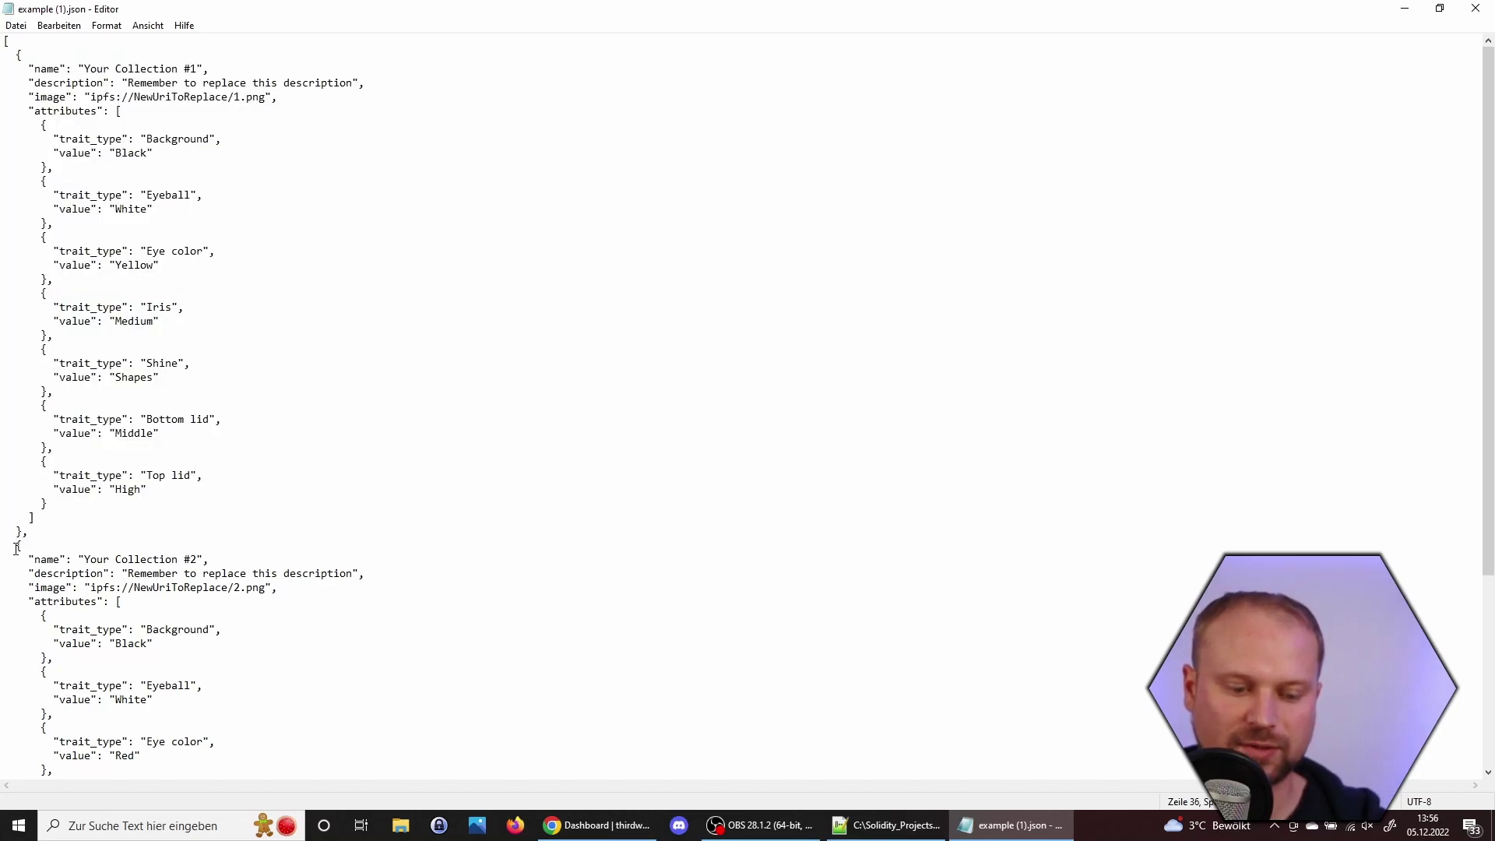
{"action": "left_click_drag", "start_coordinate": [16, 545], "coordinate": [122, 752]}
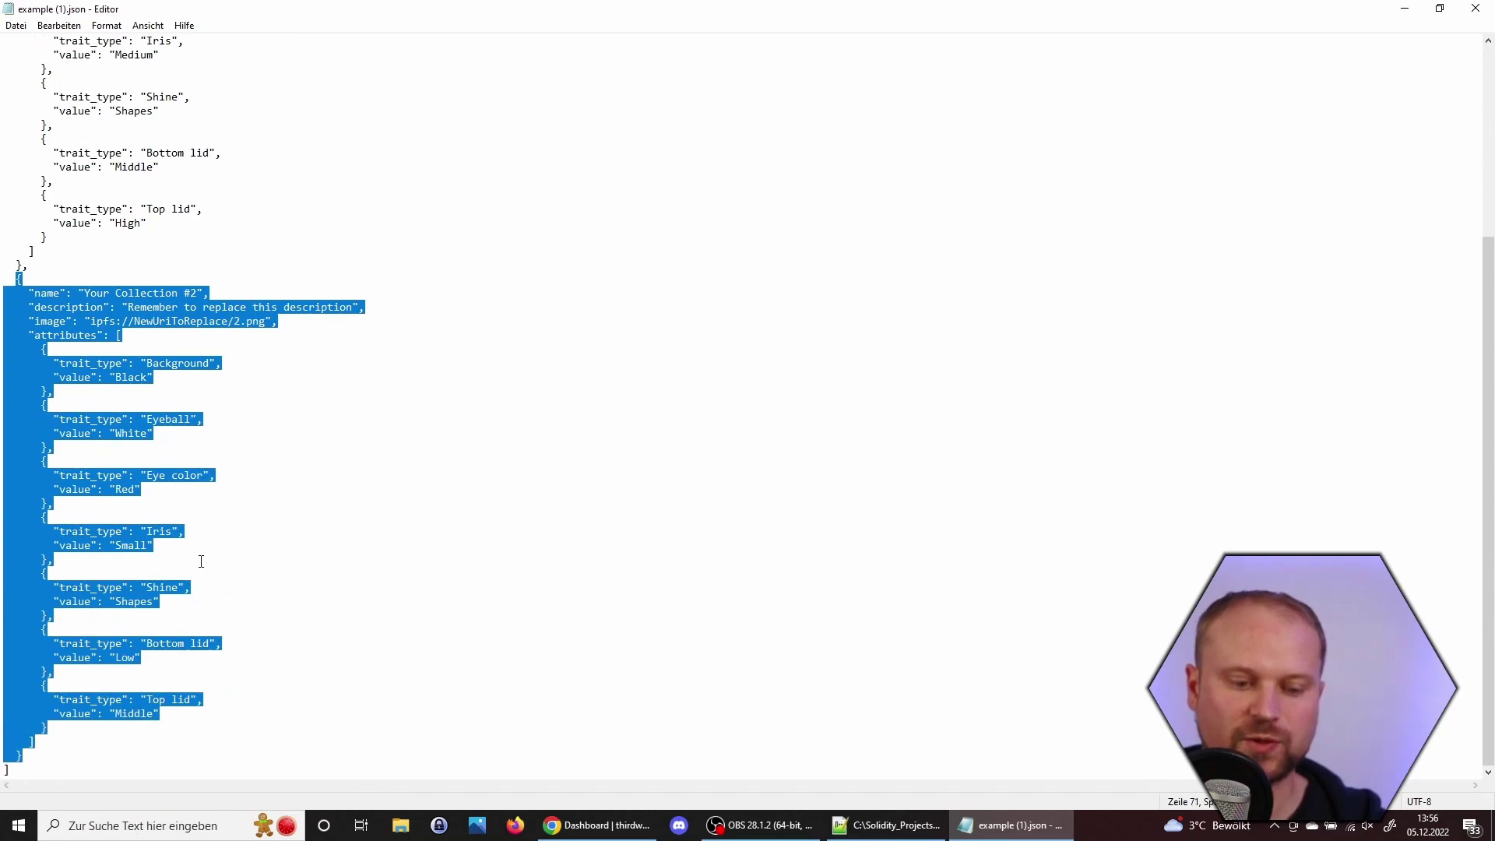
{"action": "scroll", "coordinate": [201, 560], "scroll_direction": "up", "scroll_amount": 6}
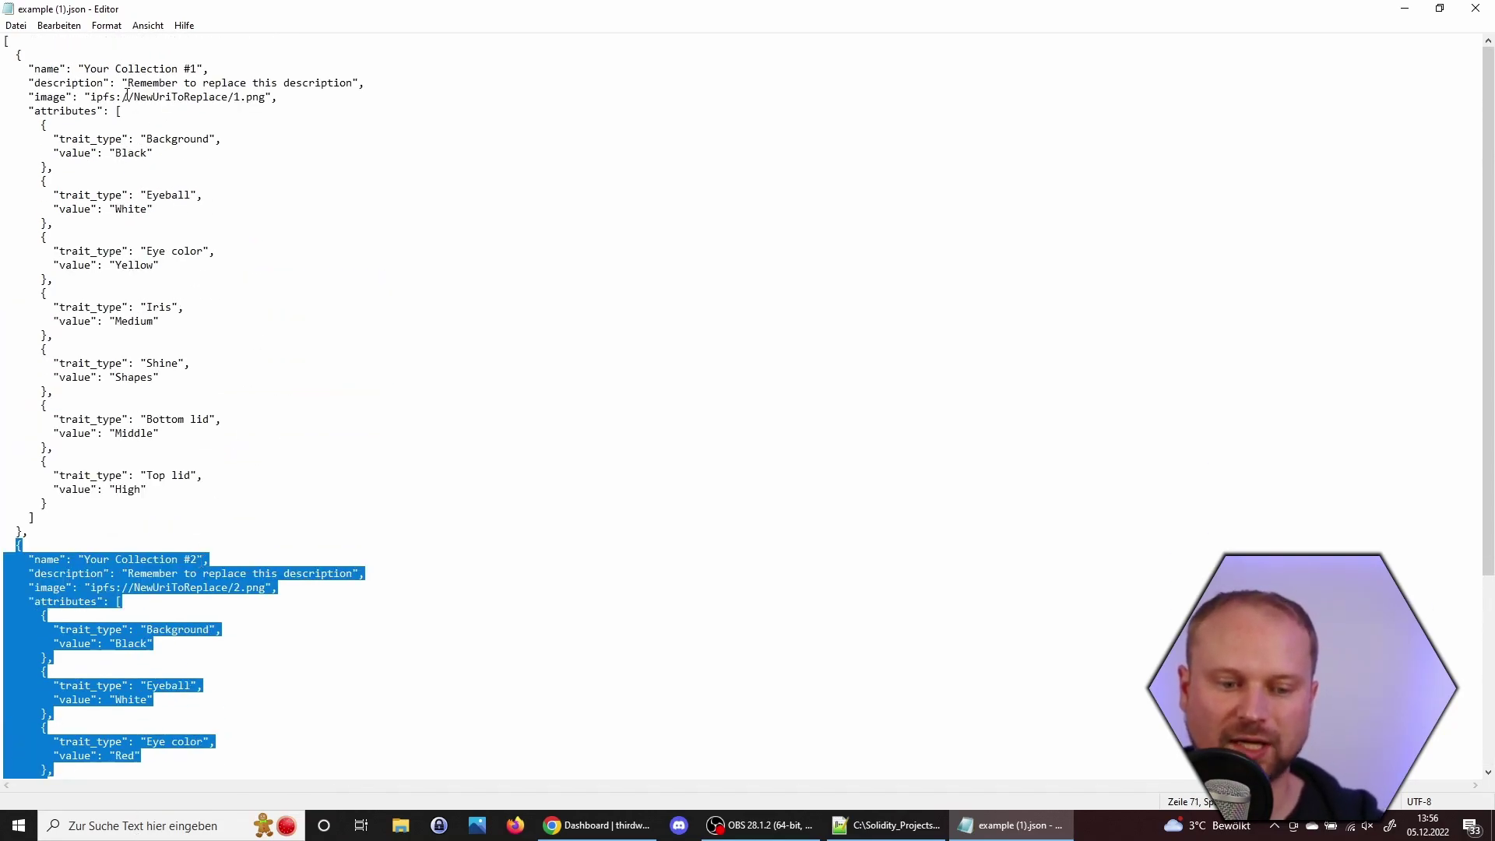
{"action": "left_click_drag", "start_coordinate": [90, 96], "coordinate": [271, 102]}
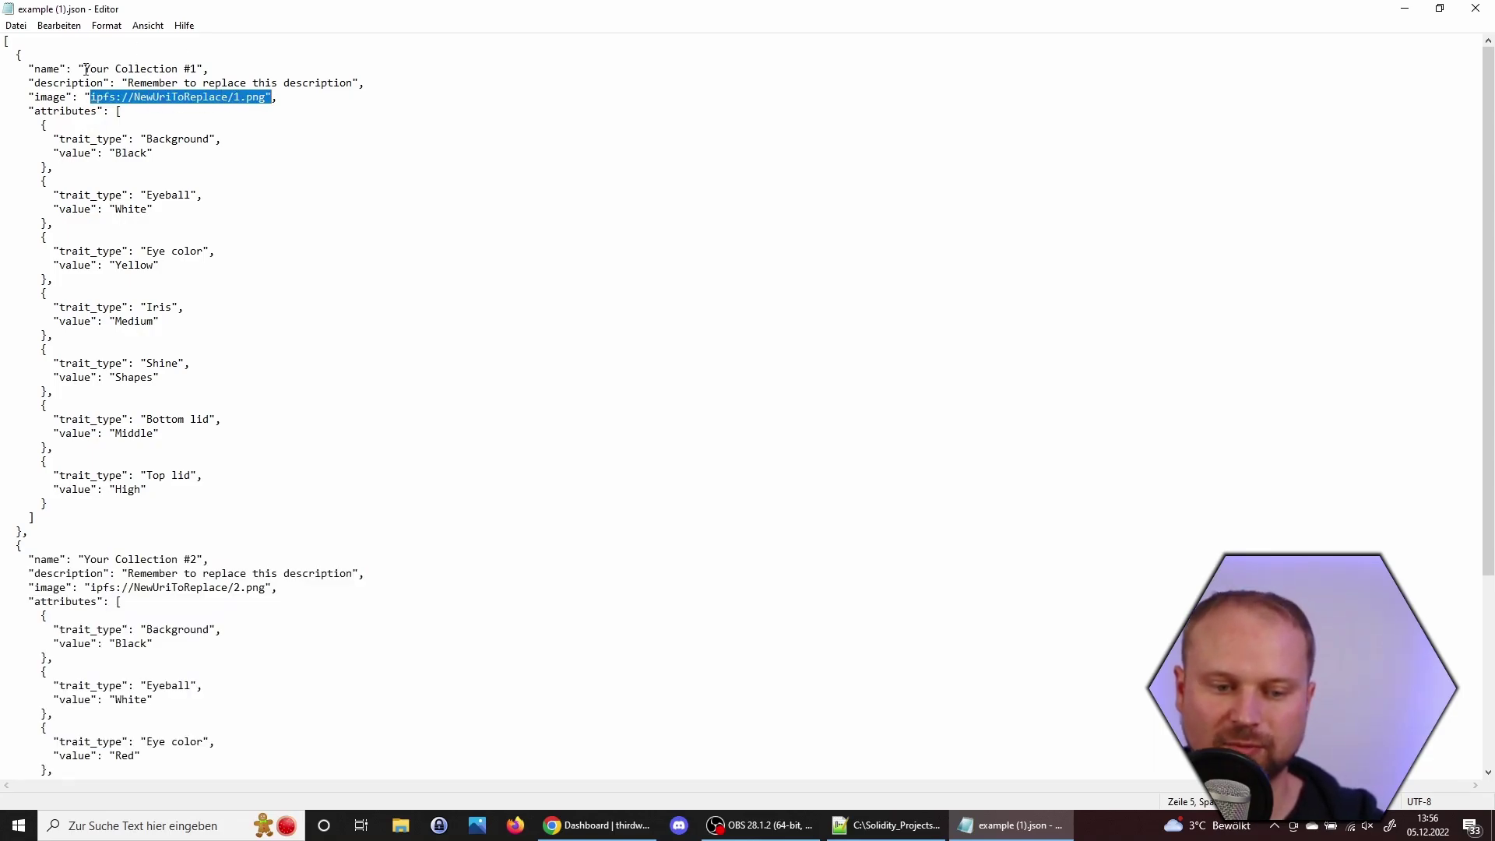
{"action": "left_click_drag", "start_coordinate": [84, 68], "coordinate": [197, 69]}
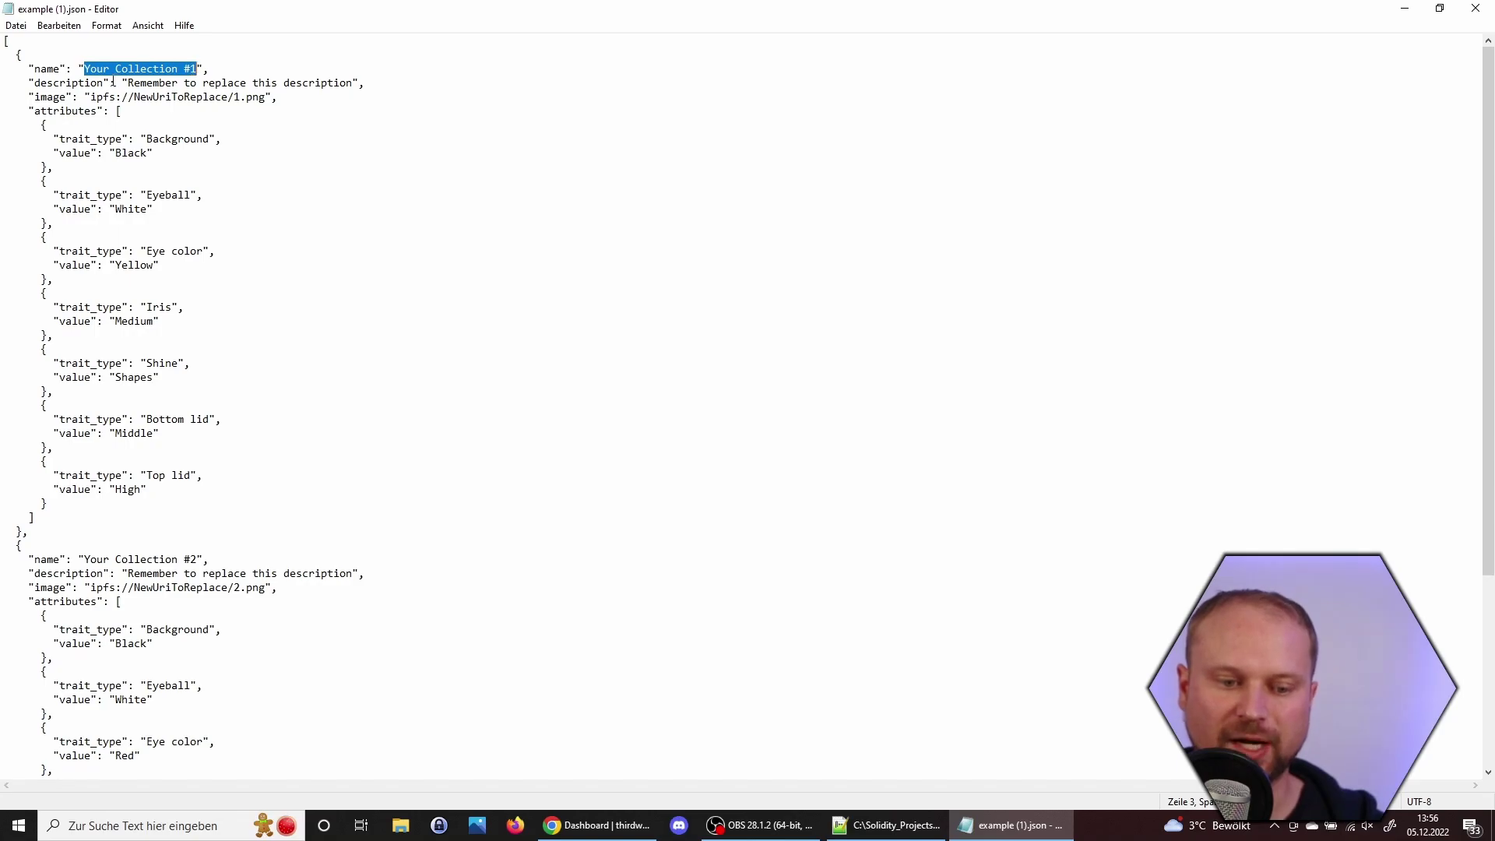
{"action": "left_click_drag", "start_coordinate": [91, 97], "coordinate": [269, 102]}
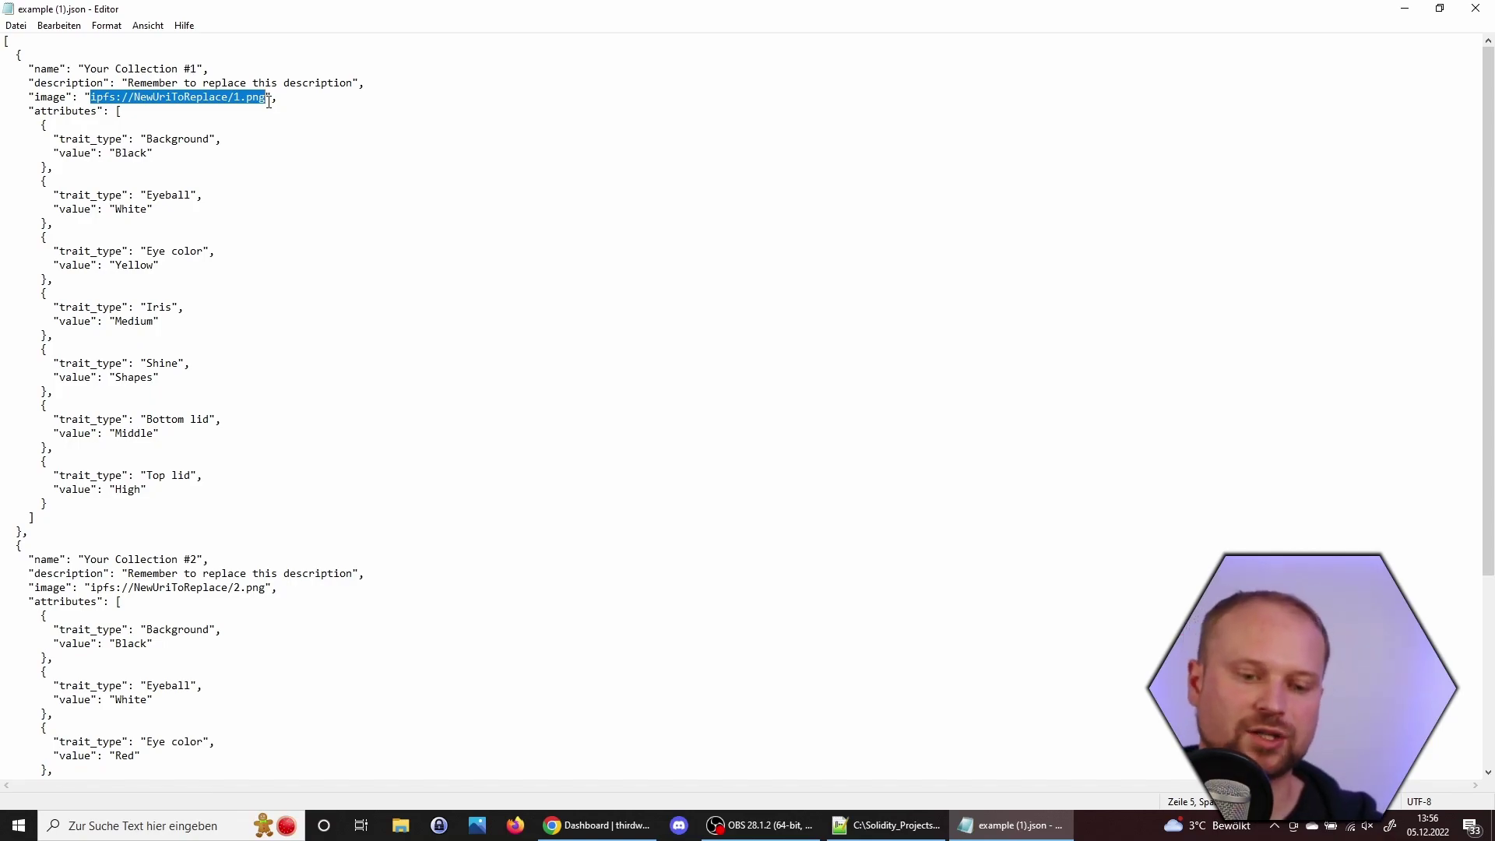
{"action": "left_click", "coordinate": [268, 101]}
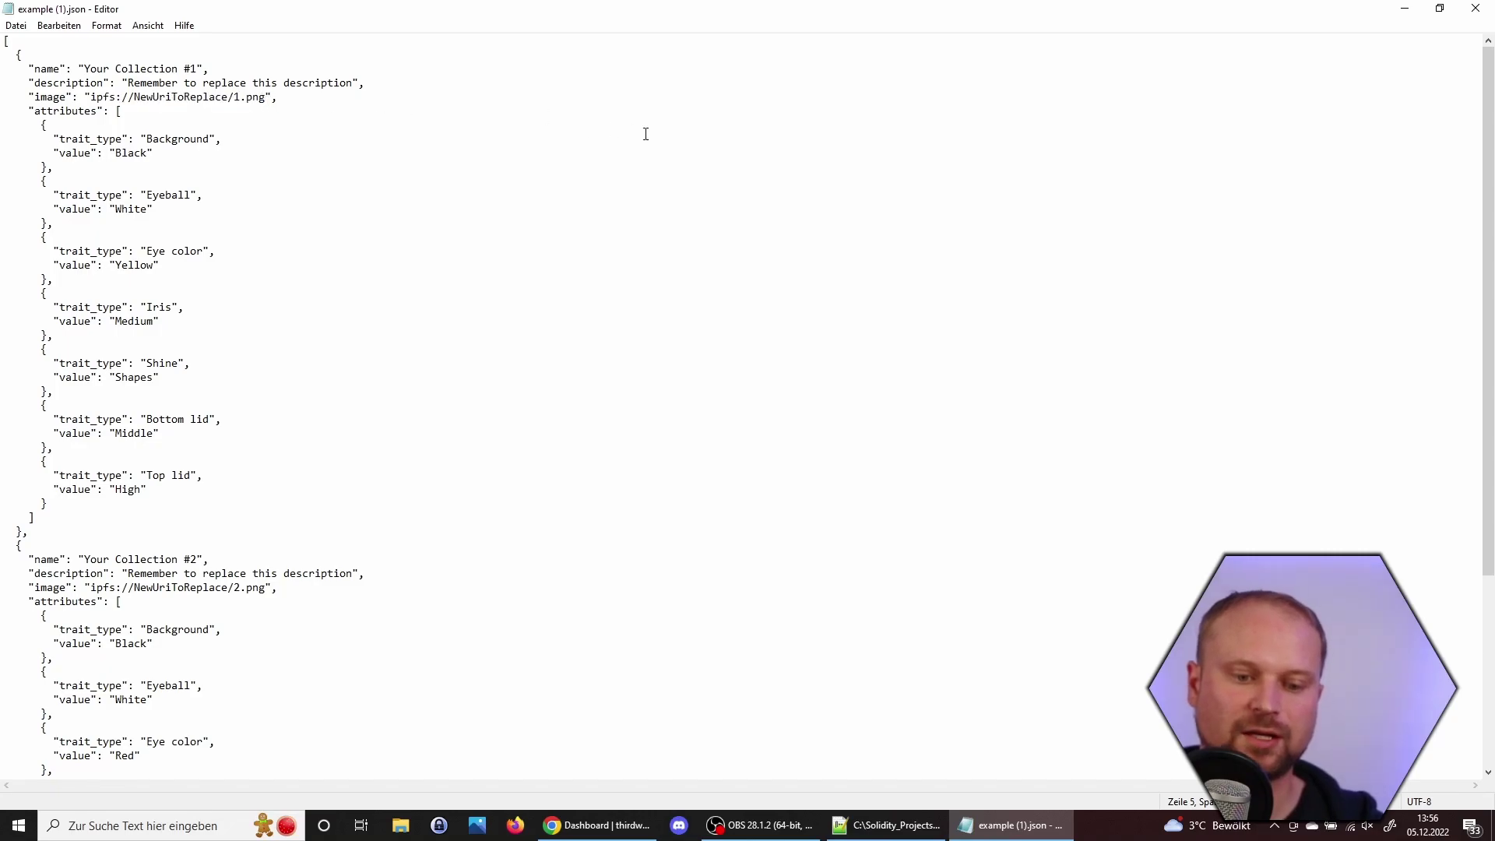
Step: Open the NFTs folder's _metadata.json from thirdweb's file picker in Windows Editor, maximized
{"action": "key", "text": "alt+Tab"}
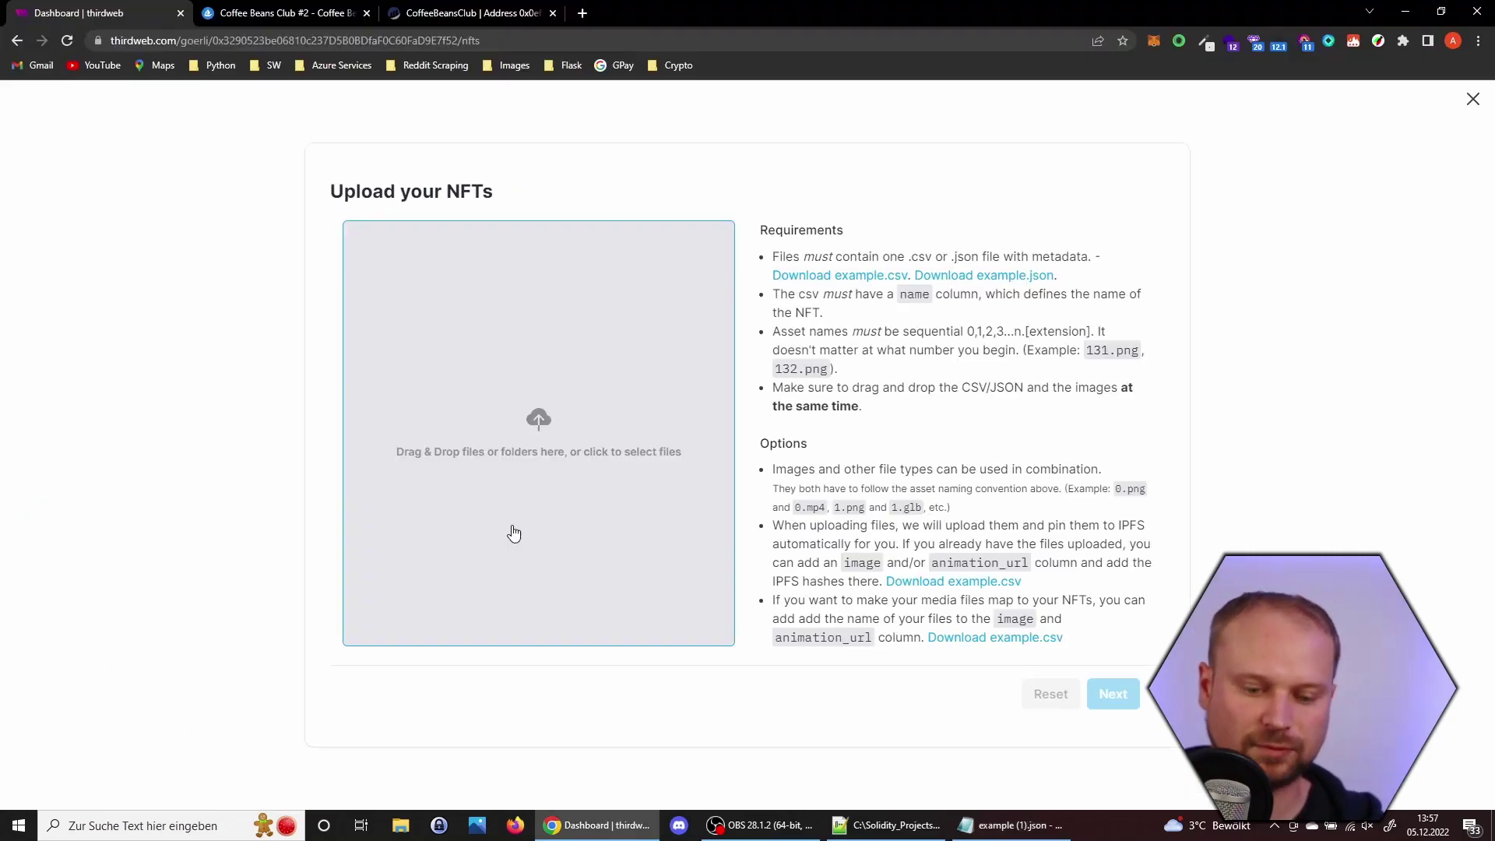
{"action": "left_click", "coordinate": [511, 525]}
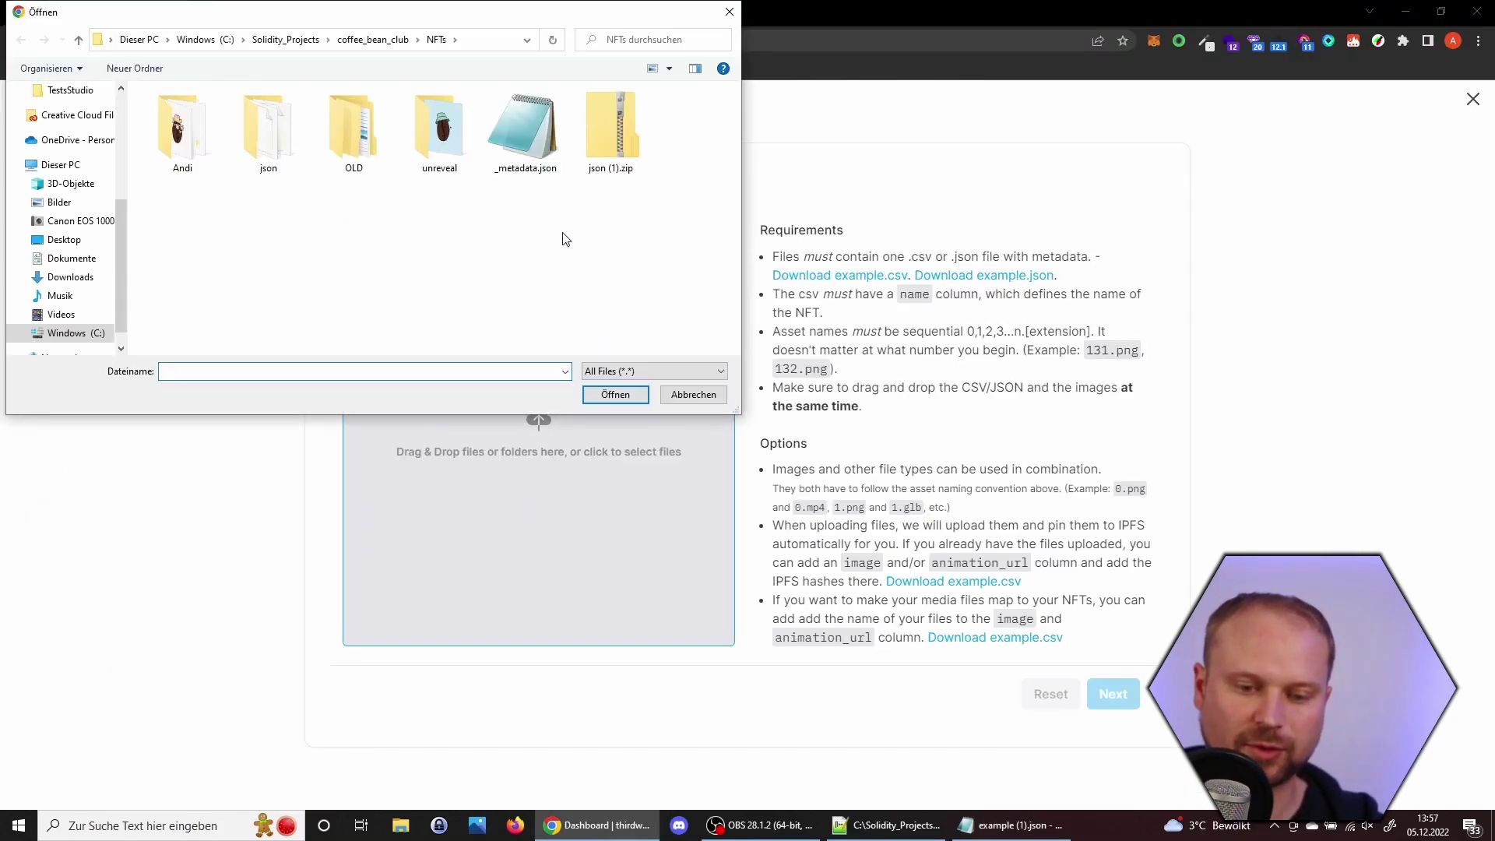
{"action": "left_click", "coordinate": [516, 148]}
{"action": "right_click", "coordinate": [516, 150]}
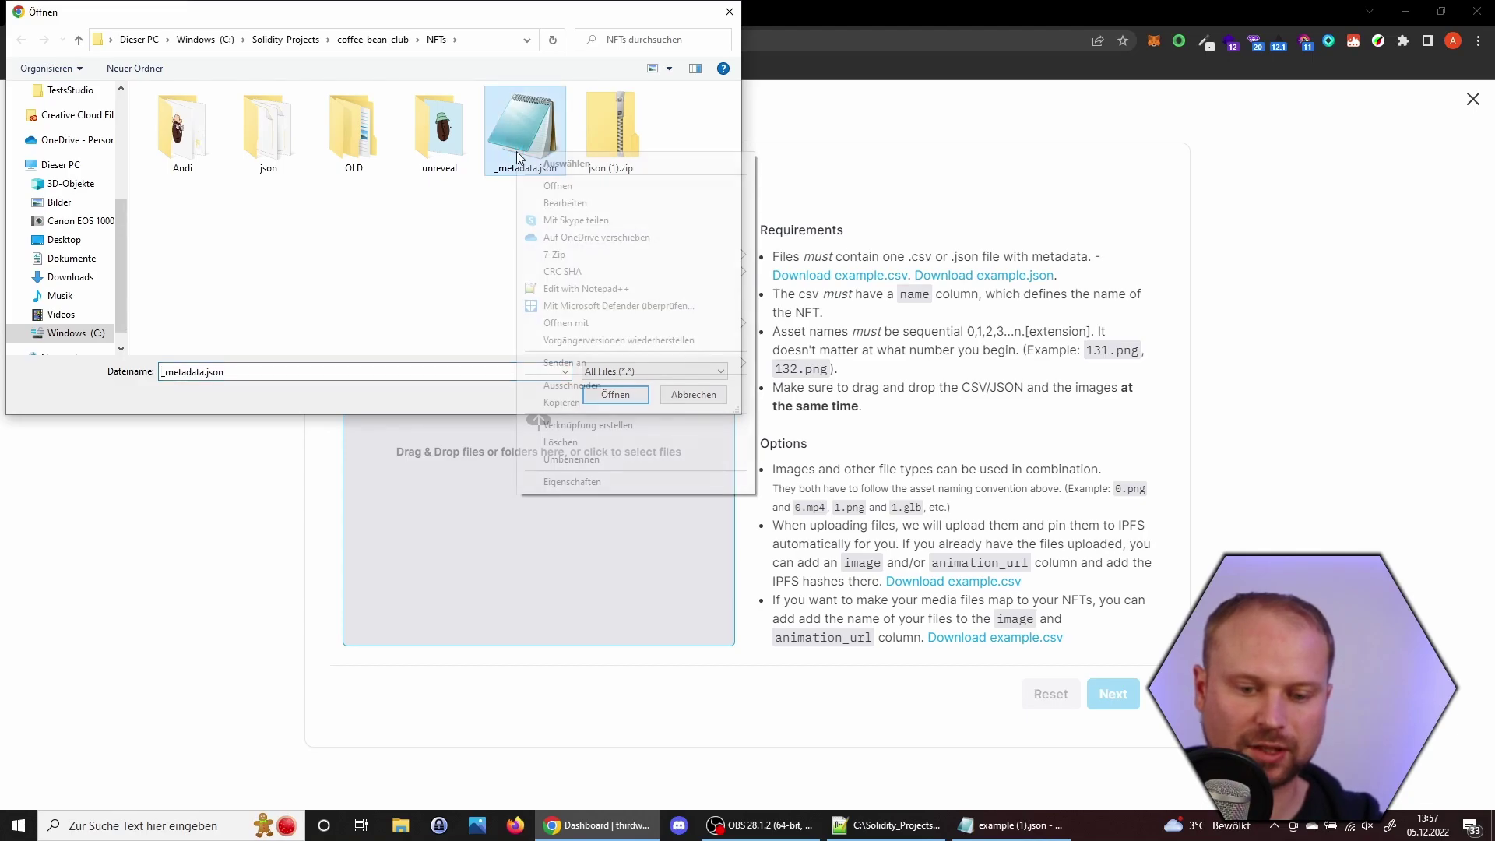
{"action": "left_click", "coordinate": [542, 204]}
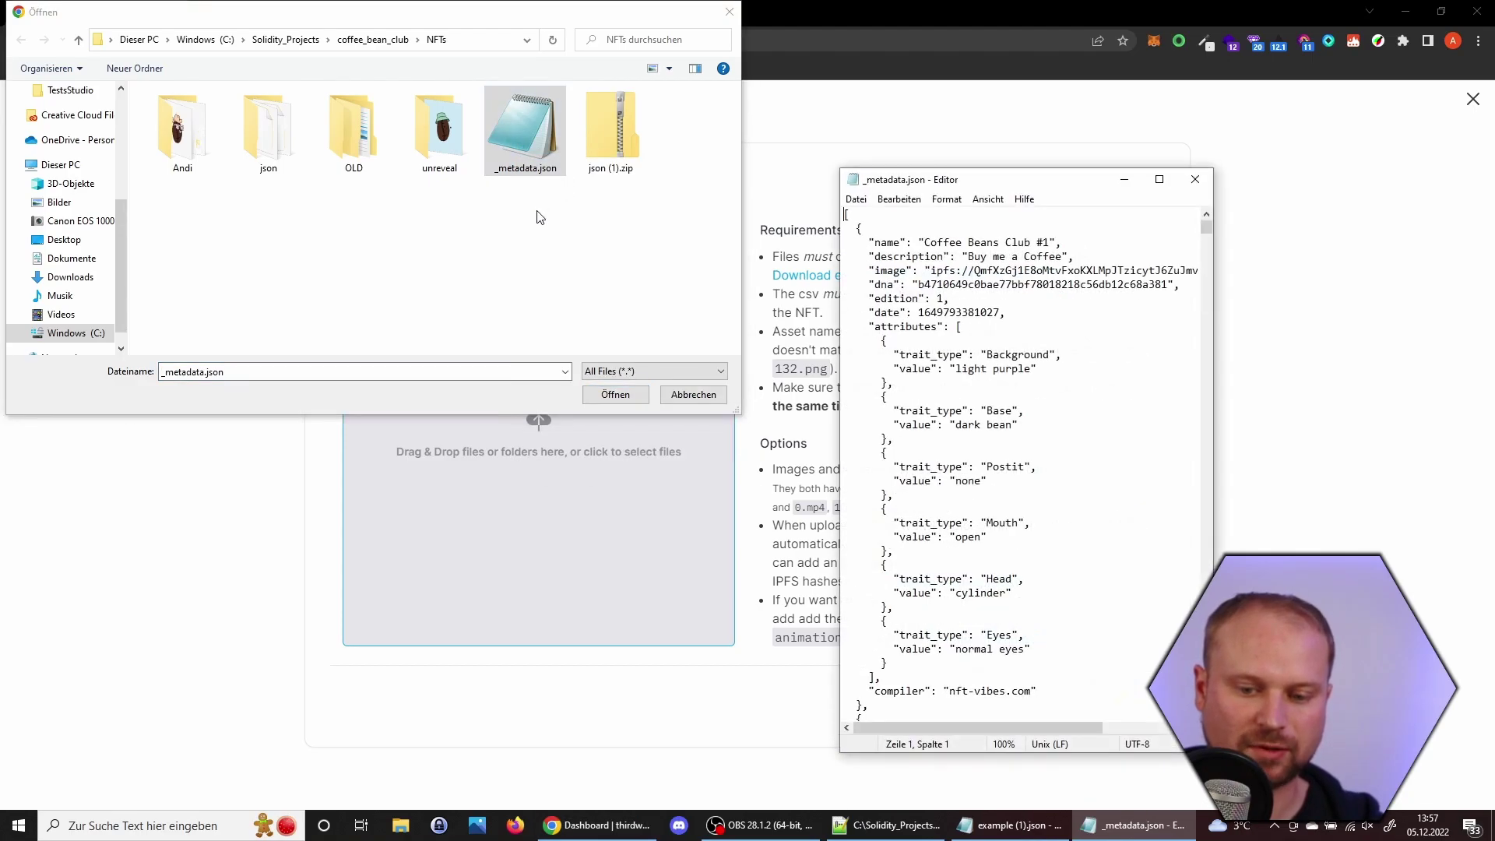
{"action": "left_click", "coordinate": [1162, 176]}
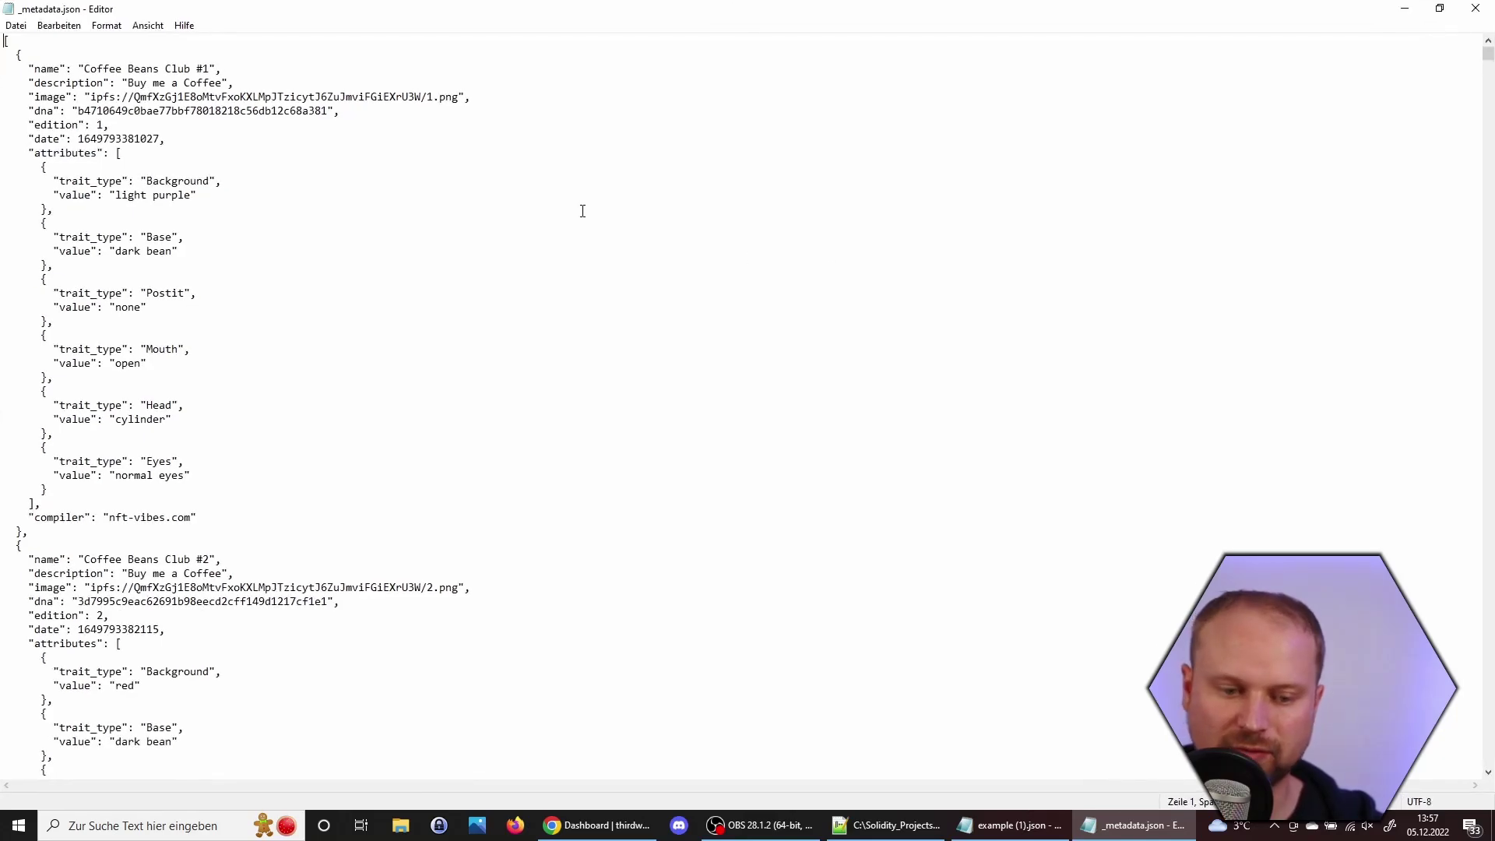
Step: Select and review the IPFS image link of Coffee Beans Club #1 in Notepad
{"action": "left_click", "coordinate": [21, 54]}
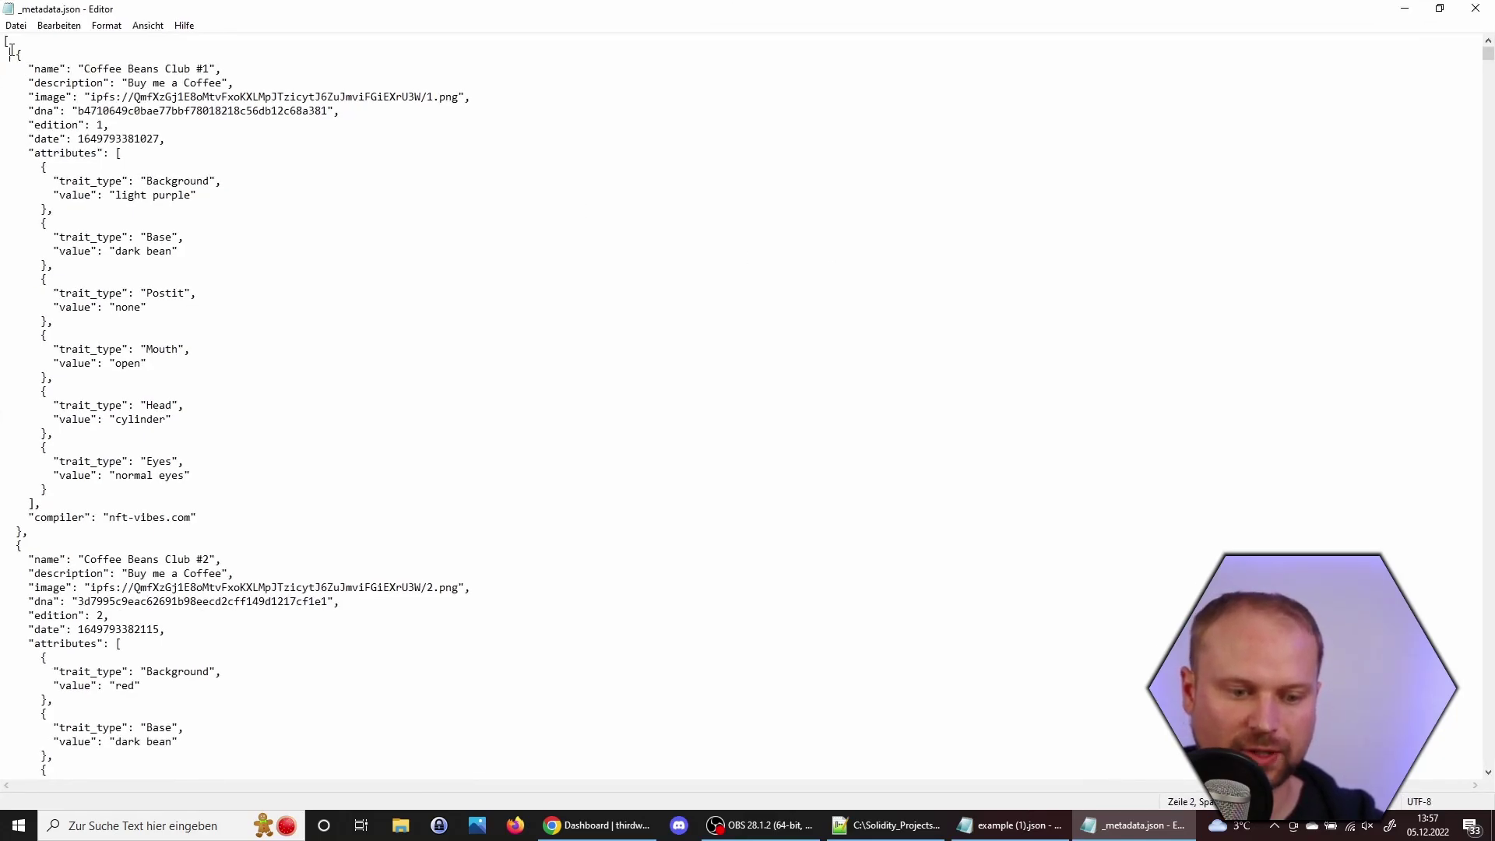
{"action": "left_click_drag", "start_coordinate": [19, 56], "coordinate": [60, 530]}
{"action": "left_click", "coordinate": [84, 96]}
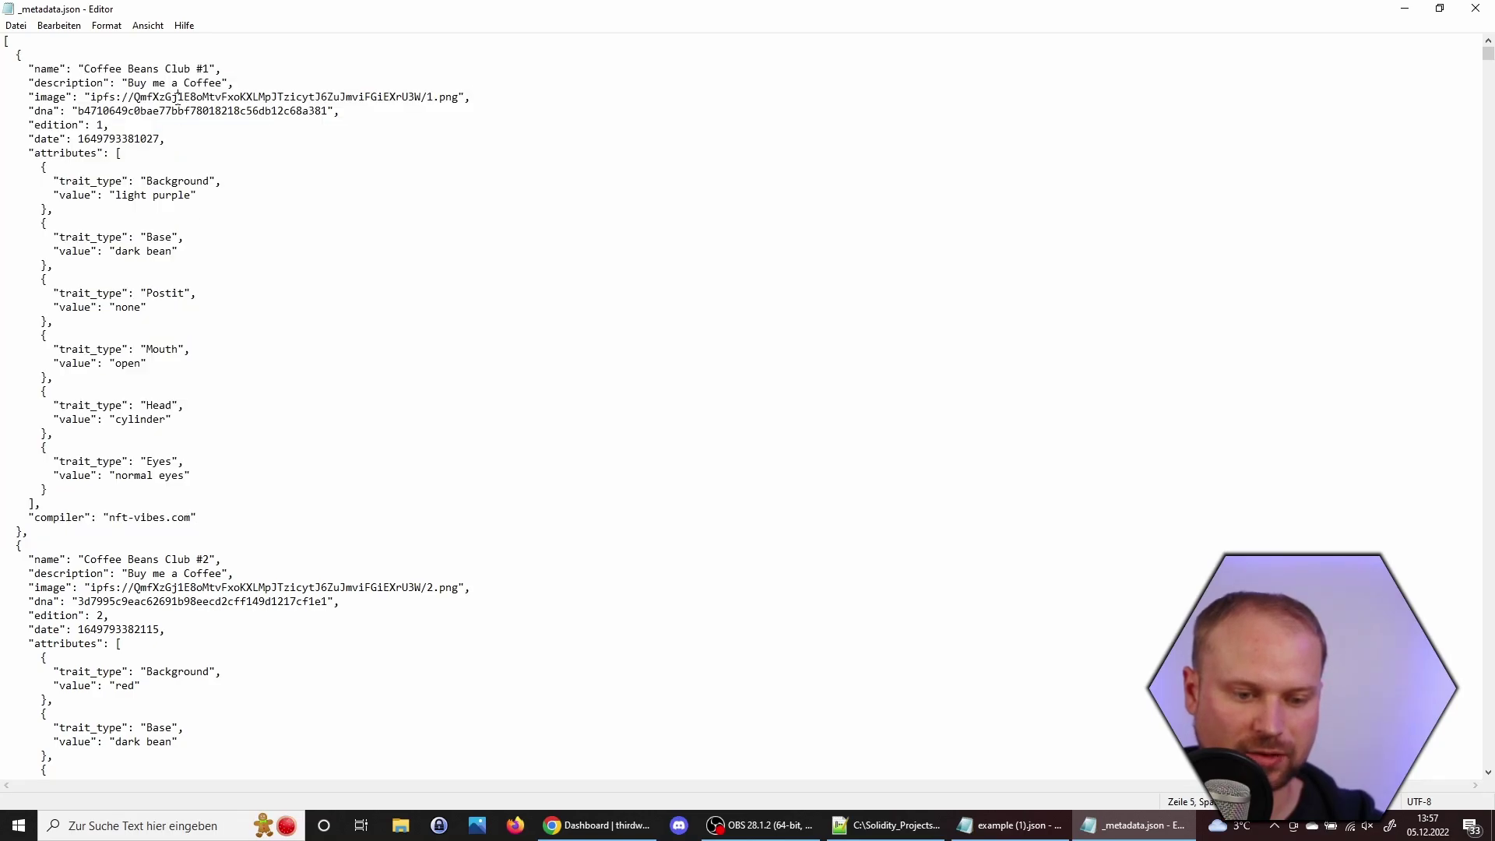
{"action": "key", "text": "shift+End"}
{"action": "left_click_drag", "start_coordinate": [90, 96], "coordinate": [462, 94]}
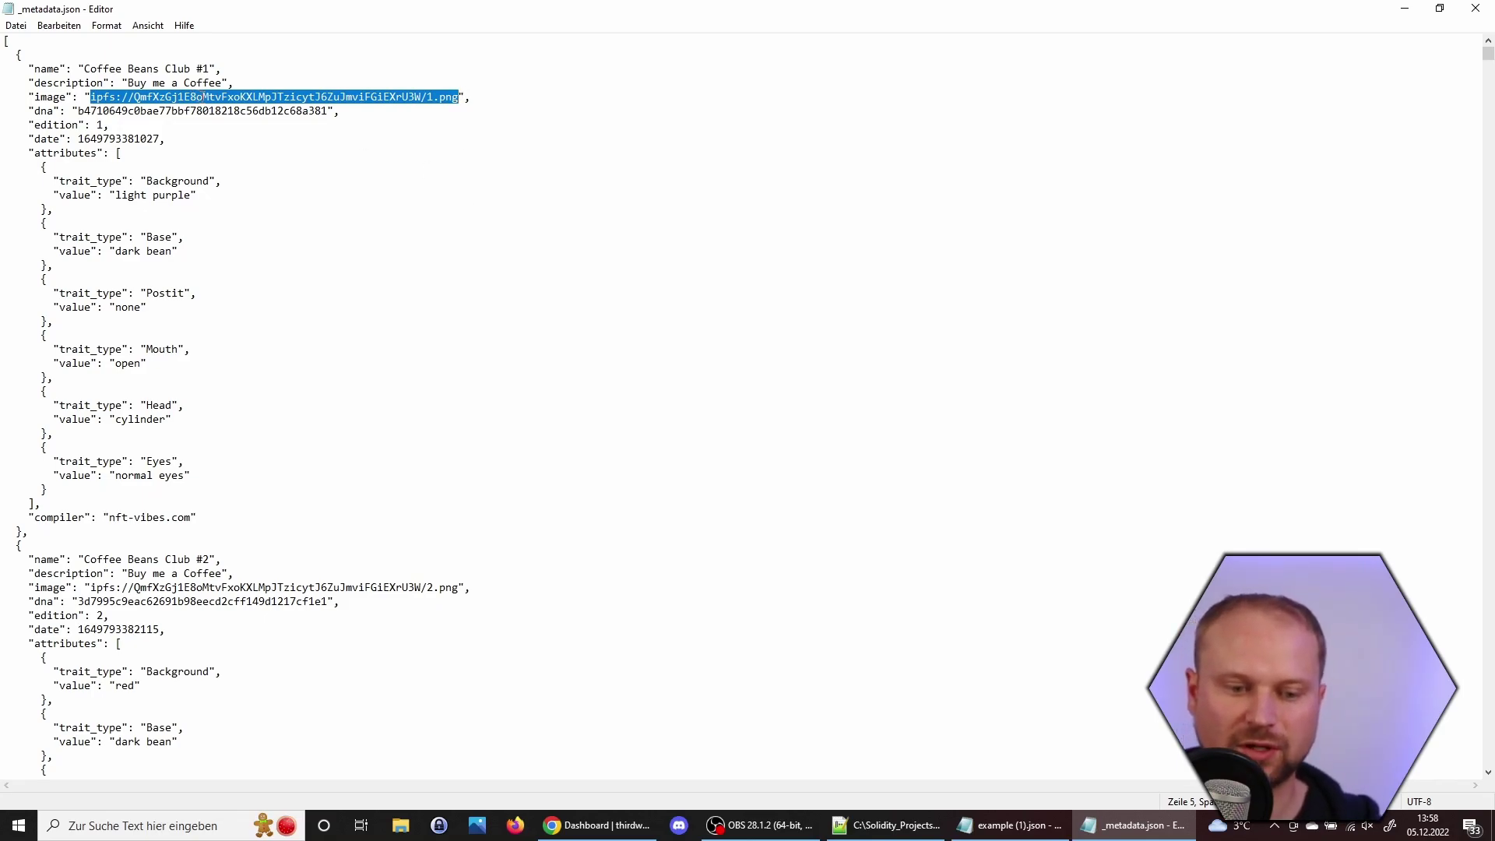
{"action": "left_click", "coordinate": [84, 97]}
{"action": "key", "text": "shift+End"}
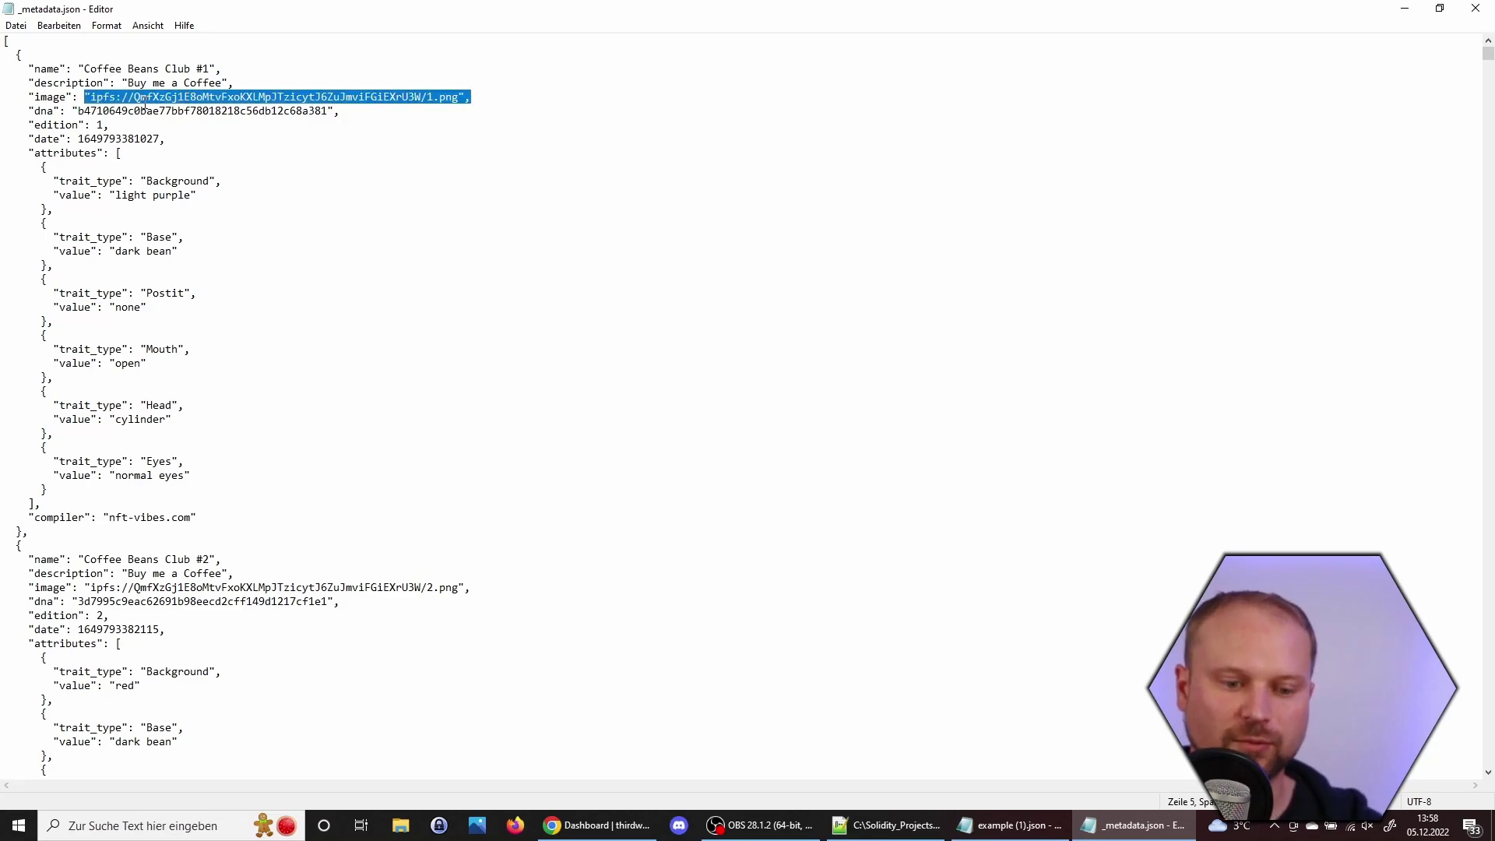
Step: Check Coffee Beans Club #2's image link, close Notepad, and load _metadata.json into the upload
{"action": "scroll", "coordinate": [187, 117], "scroll_direction": "down", "scroll_amount": 6}
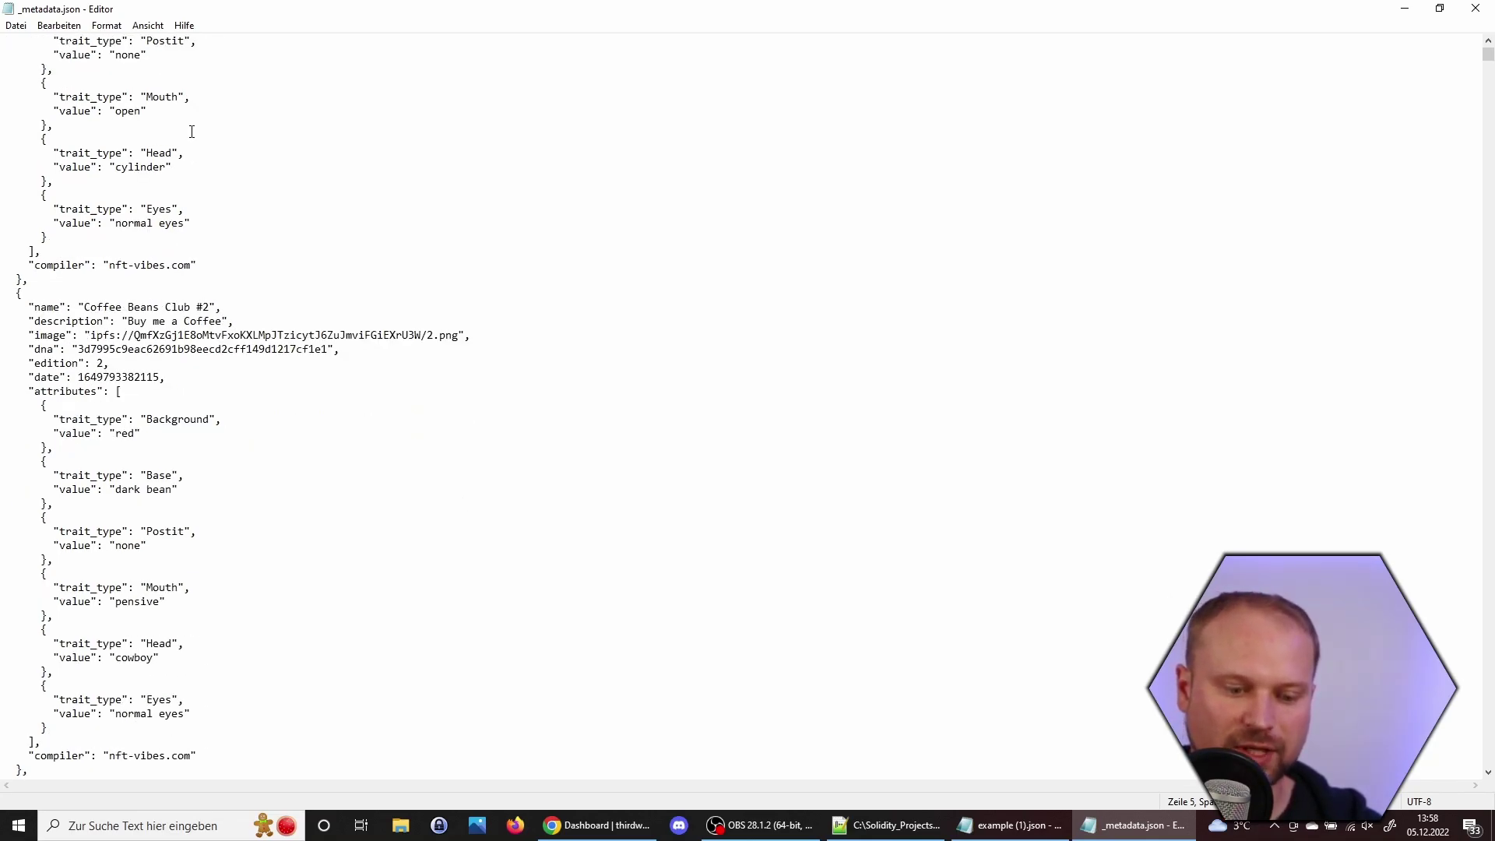
{"action": "double_click", "coordinate": [149, 334]}
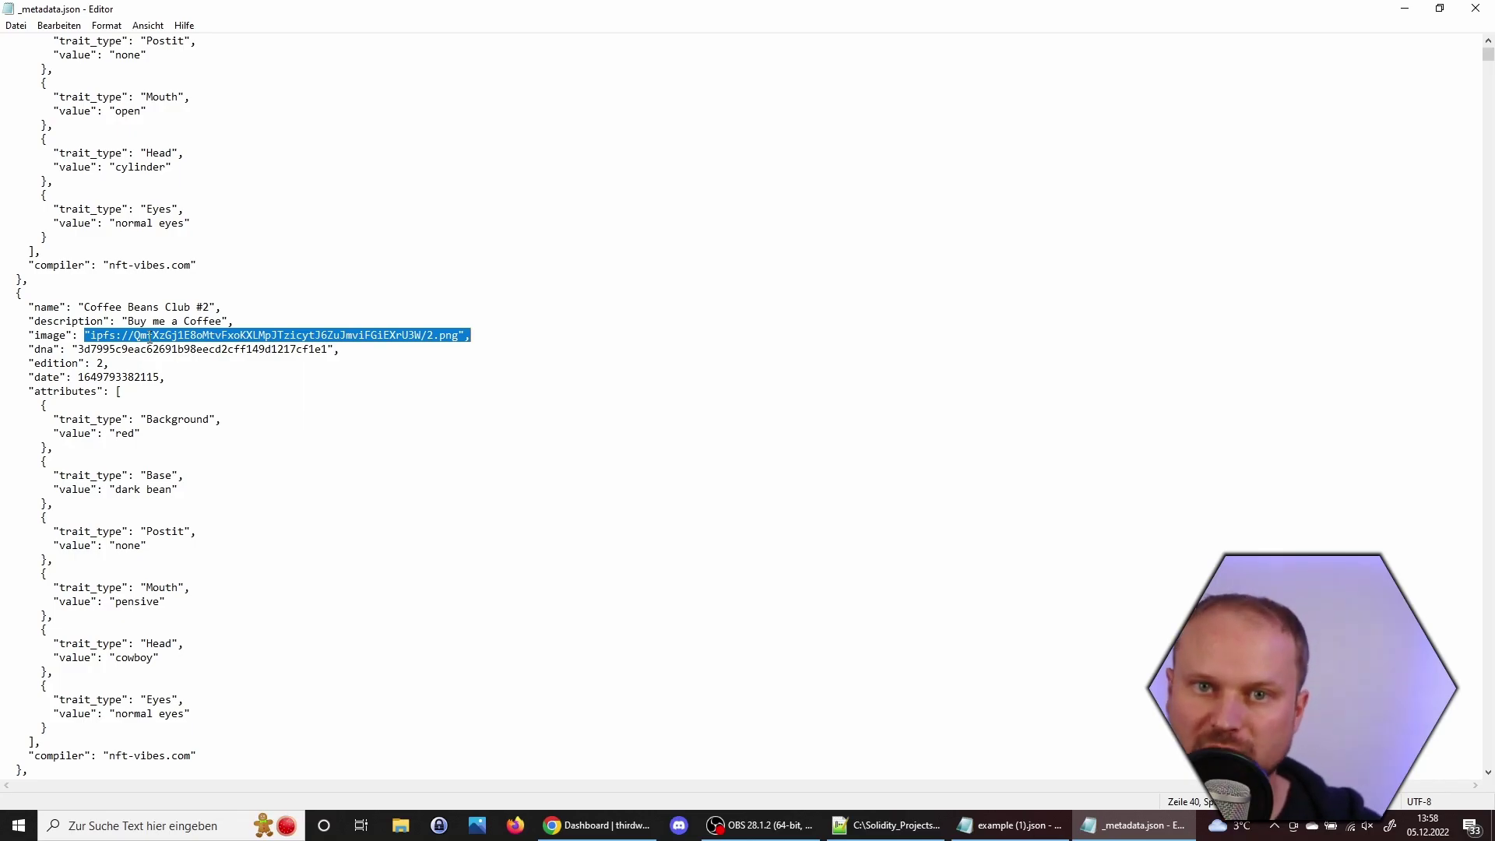
{"action": "scroll", "coordinate": [150, 335], "scroll_direction": "down", "scroll_amount": 4}
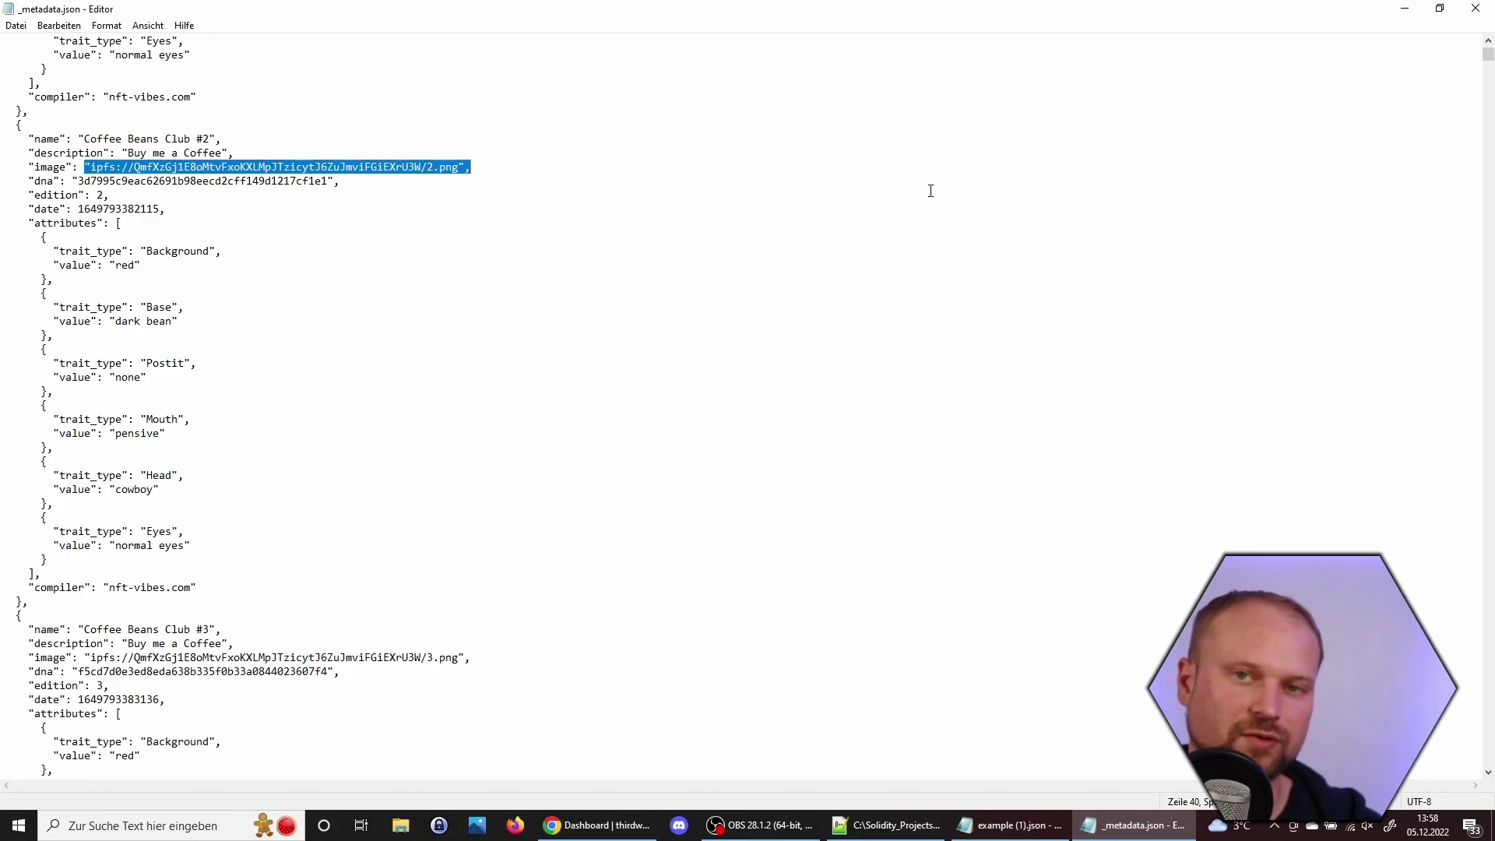
{"action": "left_click_drag", "start_coordinate": [34, 189], "coordinate": [281, 568]}
{"action": "left_click", "coordinate": [279, 572]}
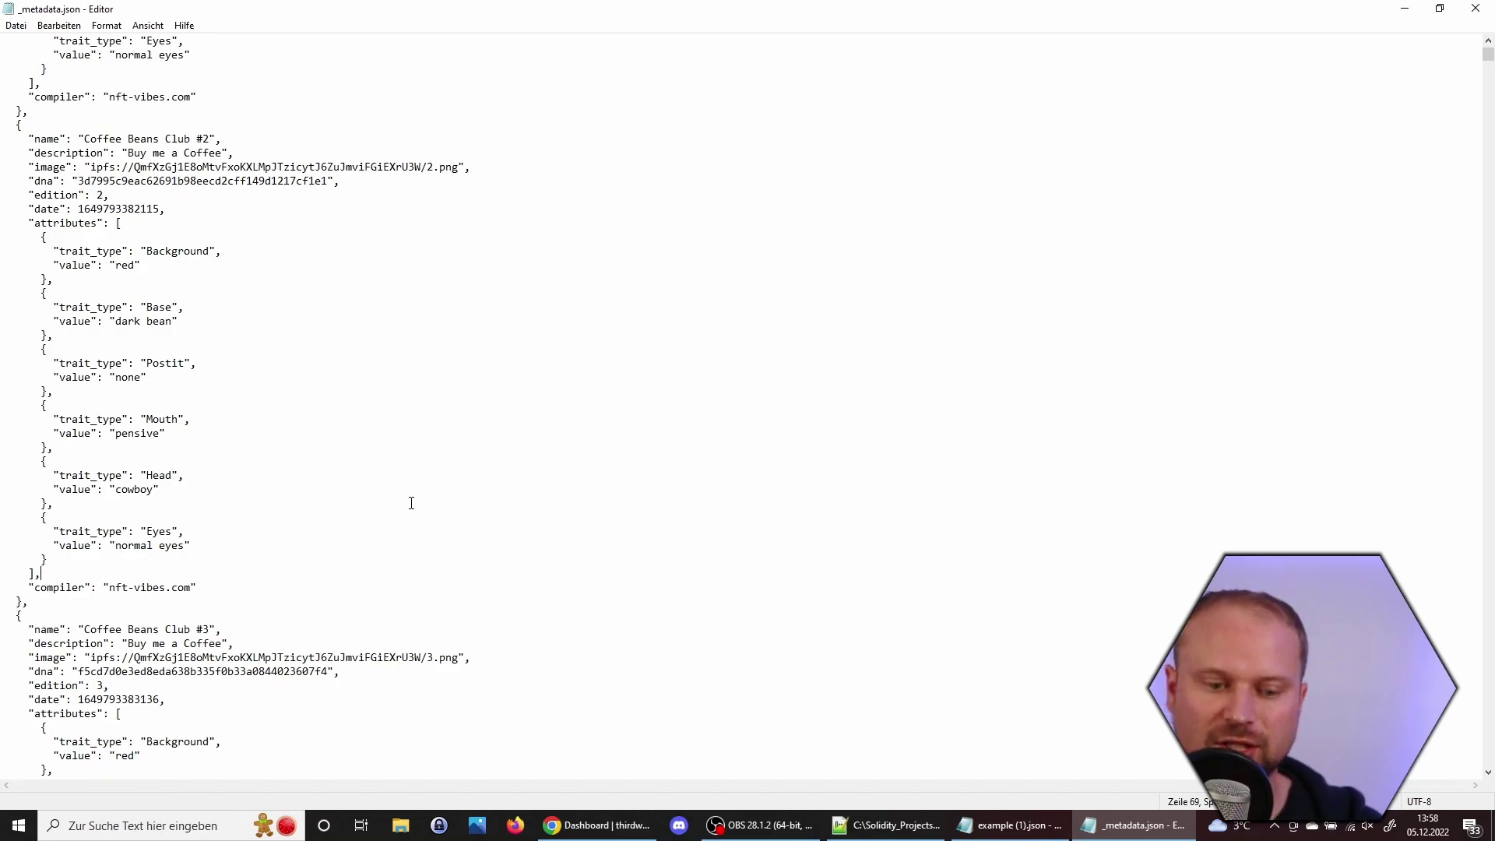
{"action": "key", "text": "alt+F4"}
{"action": "double_click", "coordinate": [530, 151]}
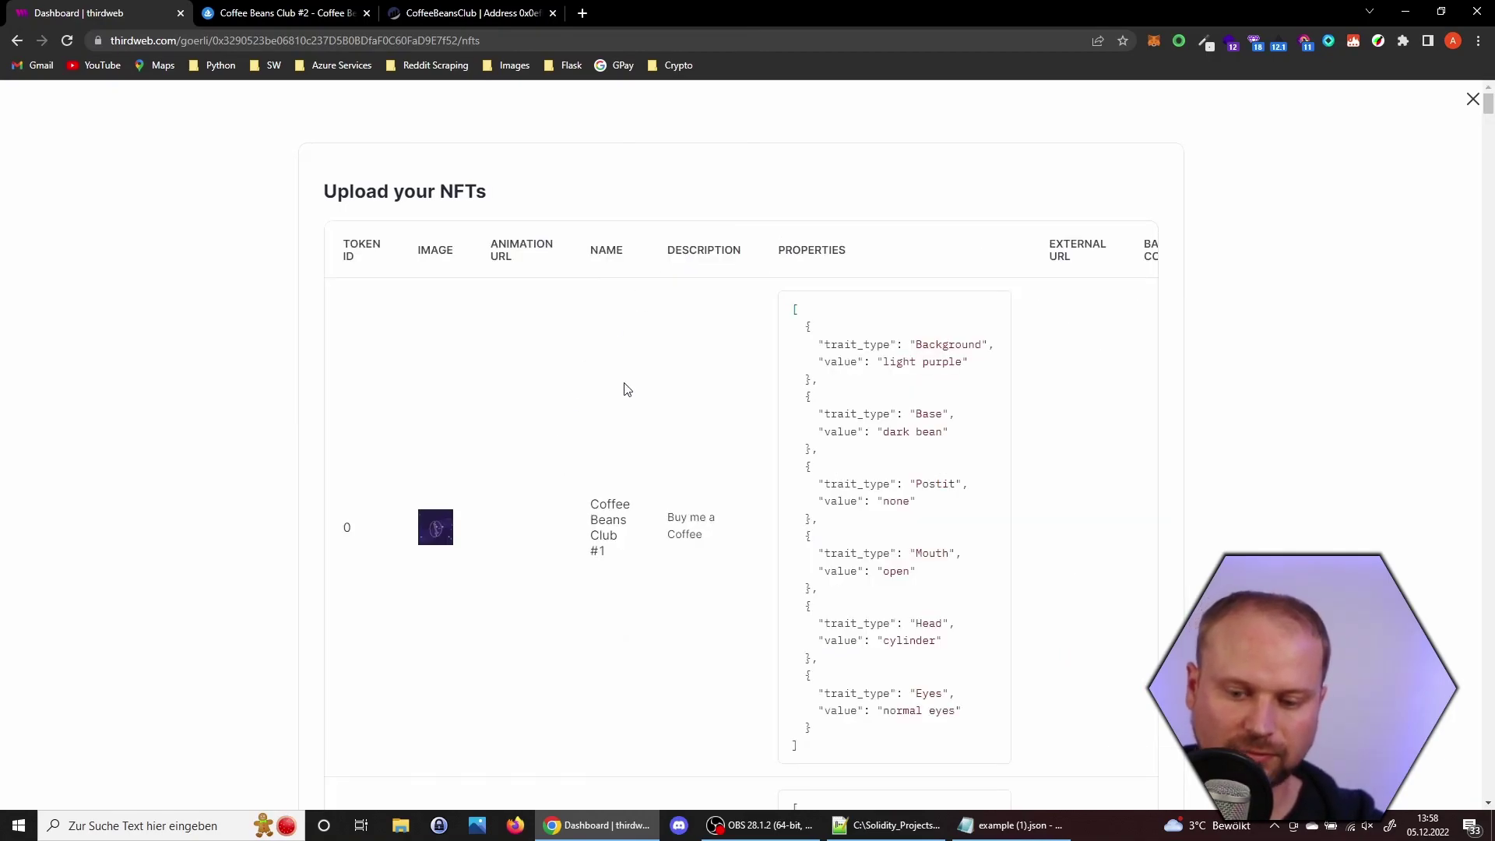
Step: Scroll through the upload table's rows and property columns to review the Coffee Beans Club NFTs
{"action": "scroll", "coordinate": [627, 389], "scroll_direction": "right", "scroll_amount": 1}
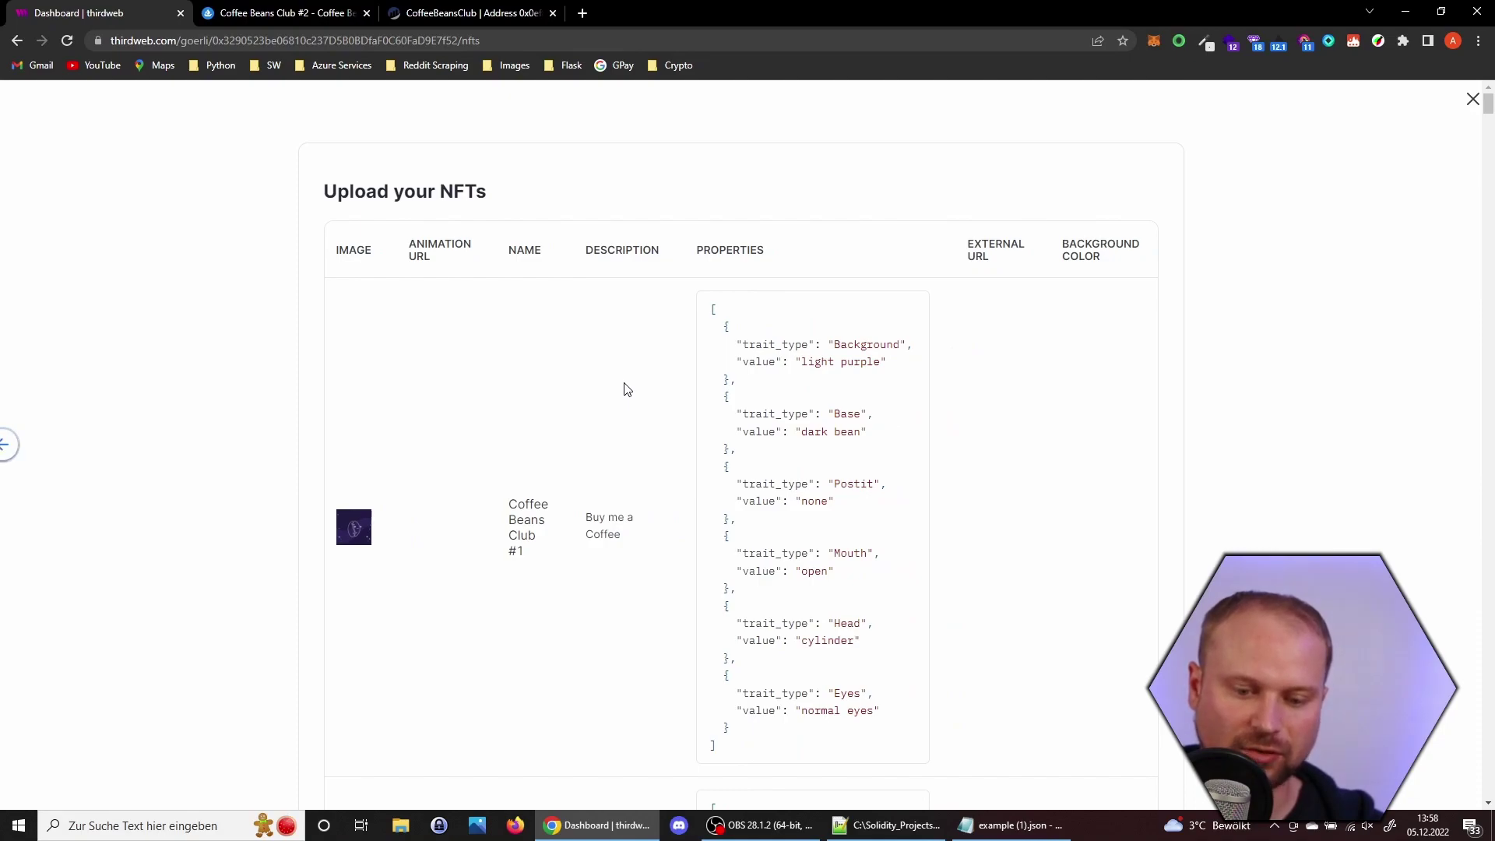
{"action": "scroll", "coordinate": [625, 388], "scroll_direction": "left", "scroll_amount": 1}
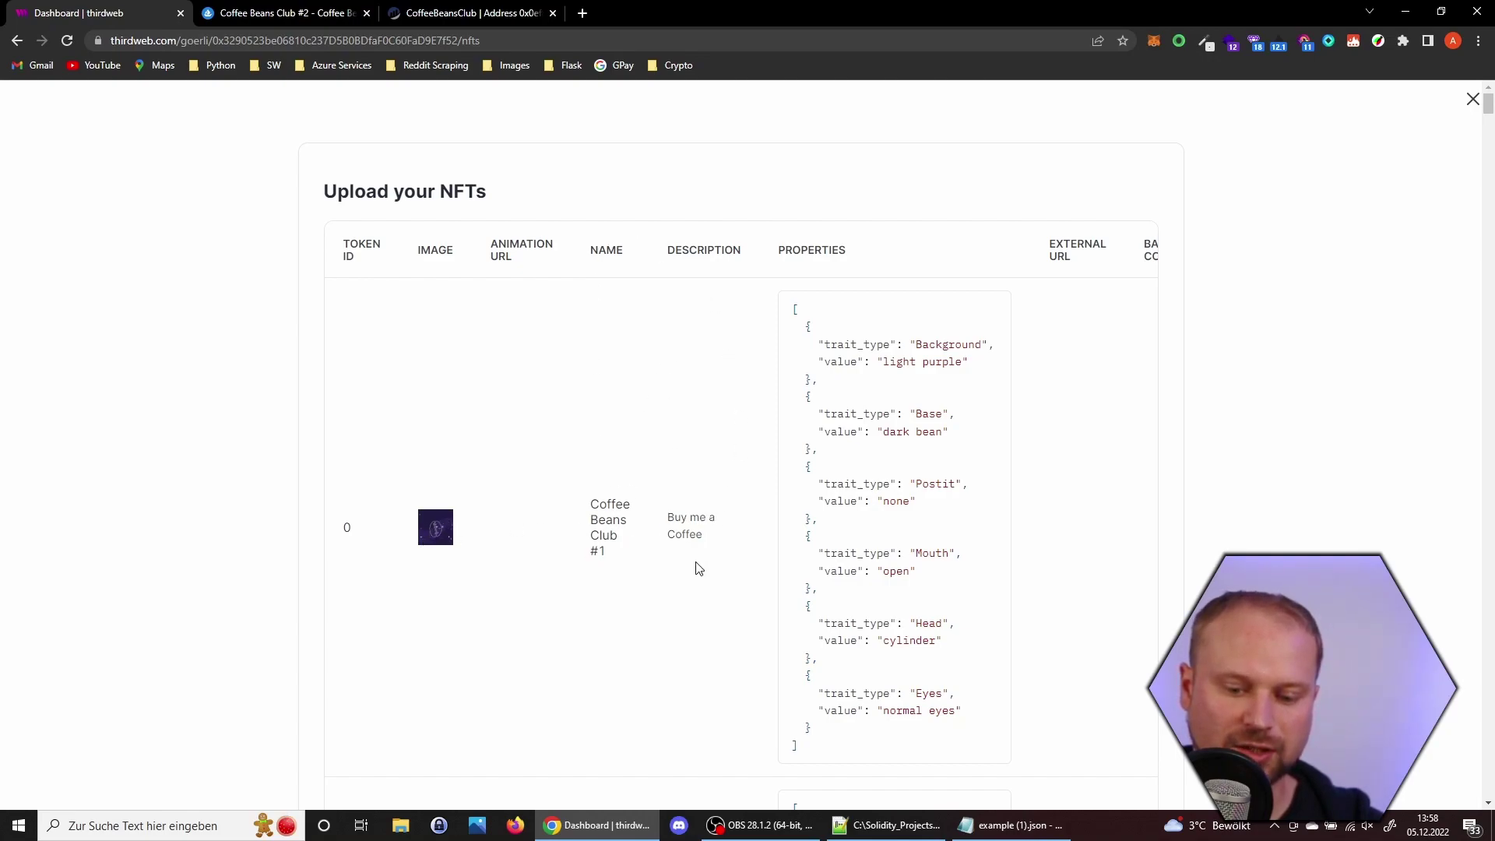
{"action": "scroll", "coordinate": [778, 525], "scroll_direction": "right", "scroll_amount": 2}
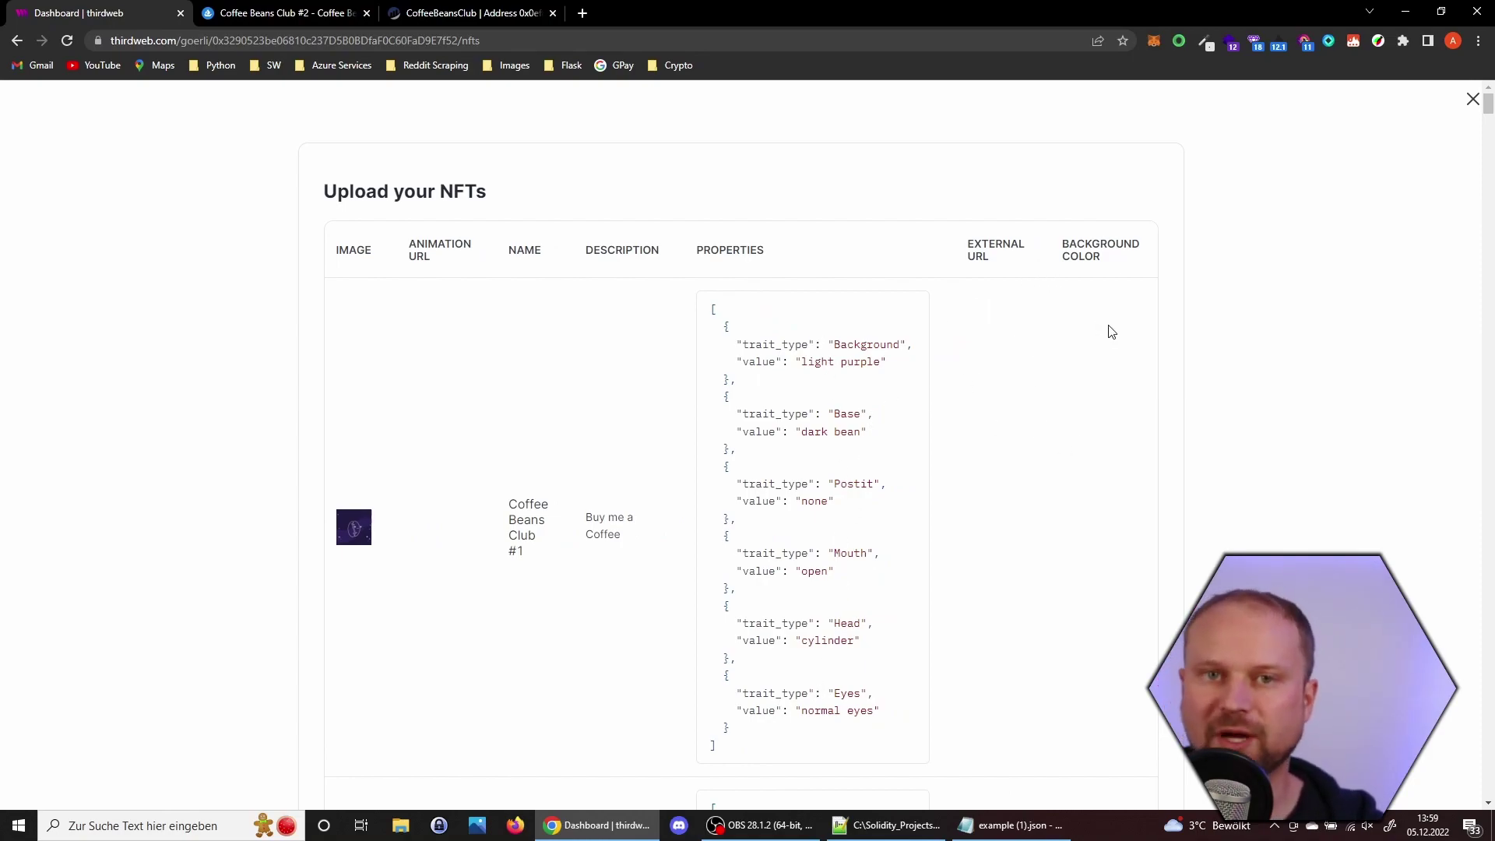
{"action": "scroll", "coordinate": [1026, 352], "scroll_direction": "down", "scroll_amount": 7}
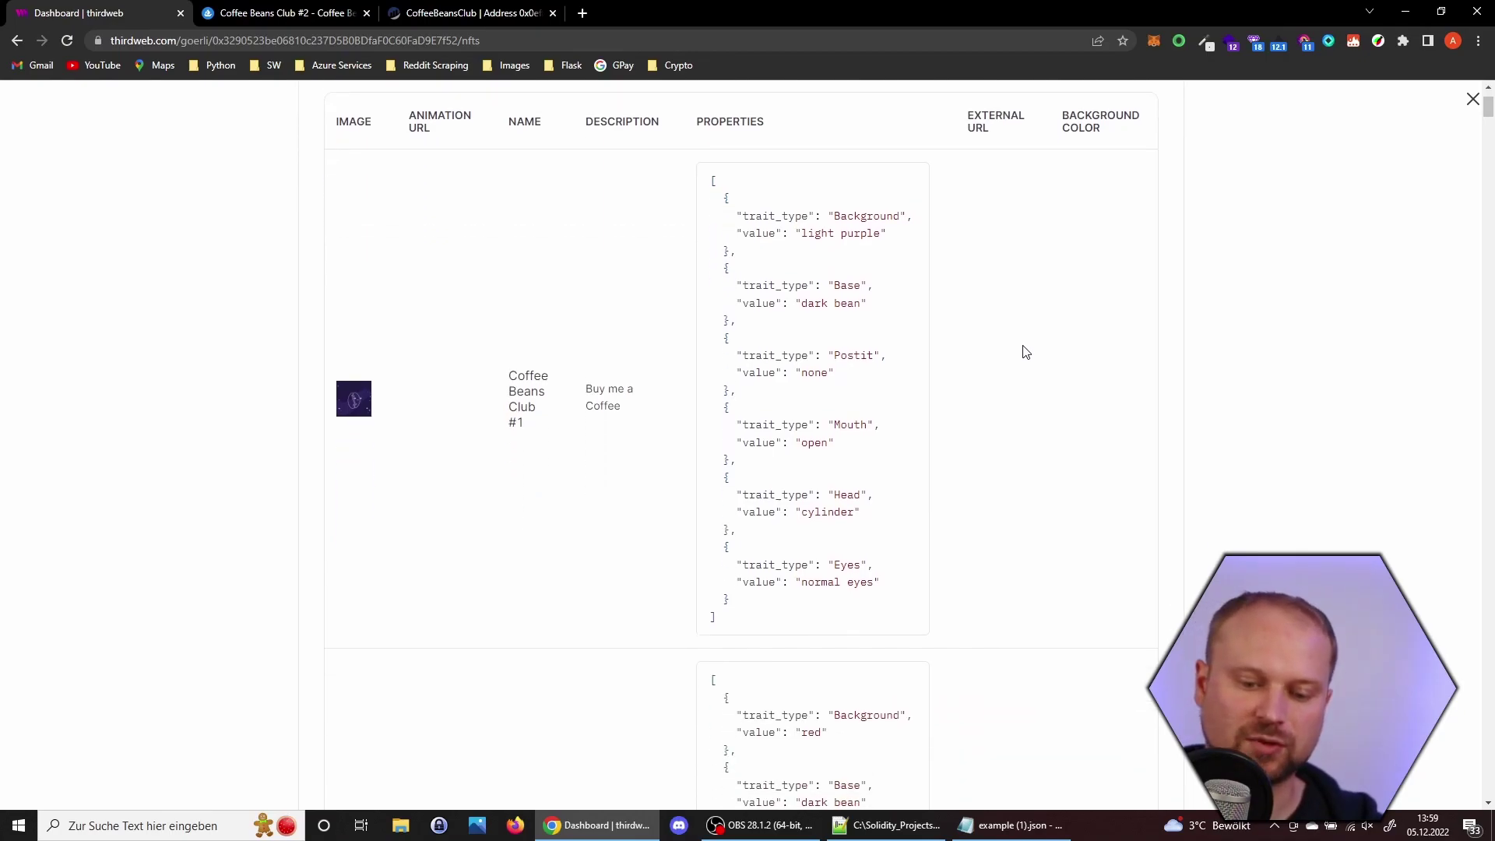
{"action": "scroll", "coordinate": [1026, 352], "scroll_direction": "down", "scroll_amount": 10}
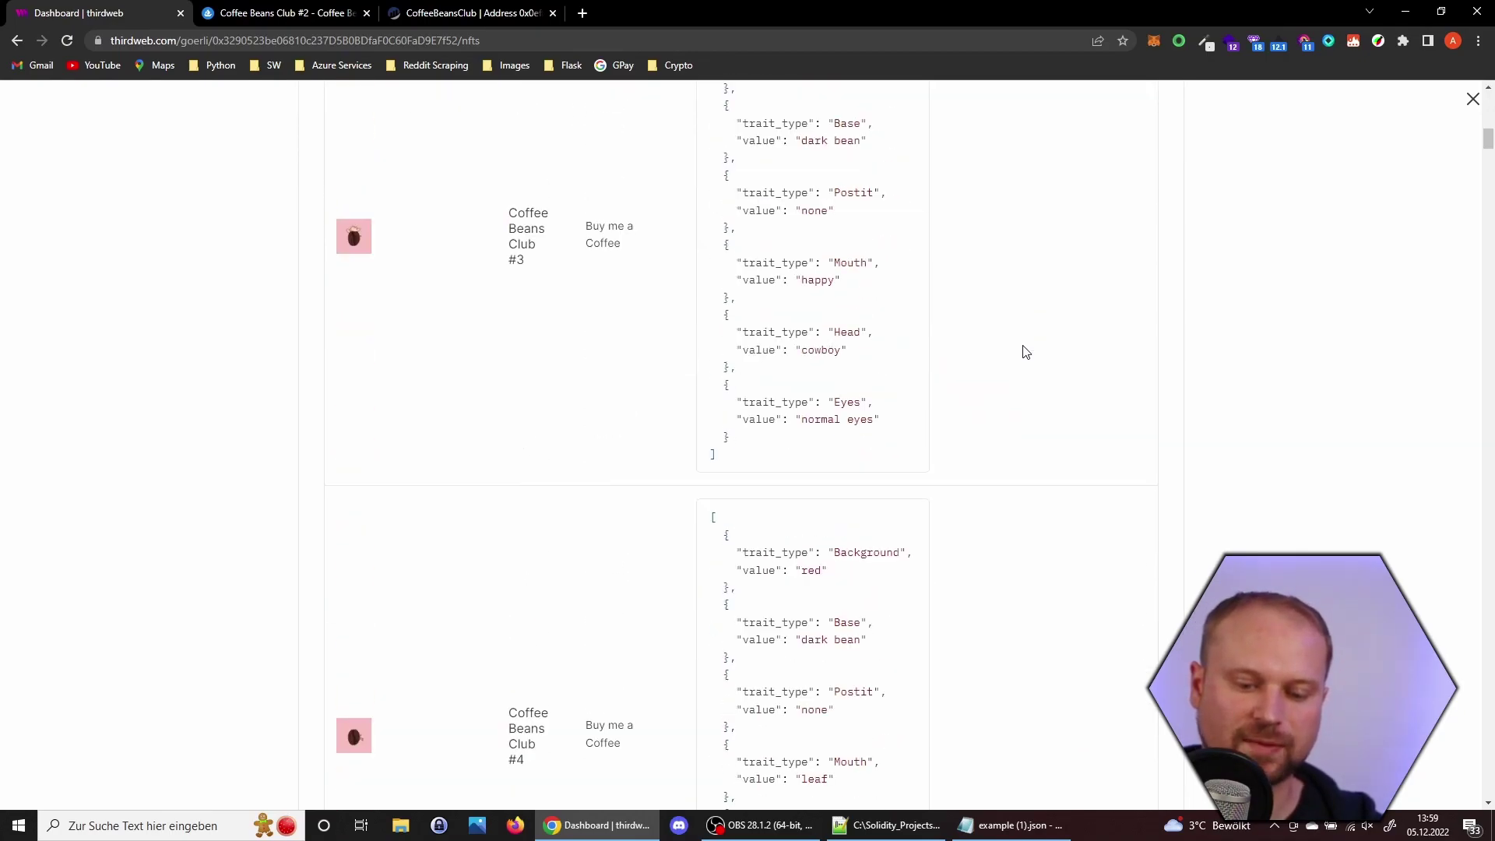
{"action": "left_click_drag", "start_coordinate": [1488, 131], "coordinate": [1488, 786]}
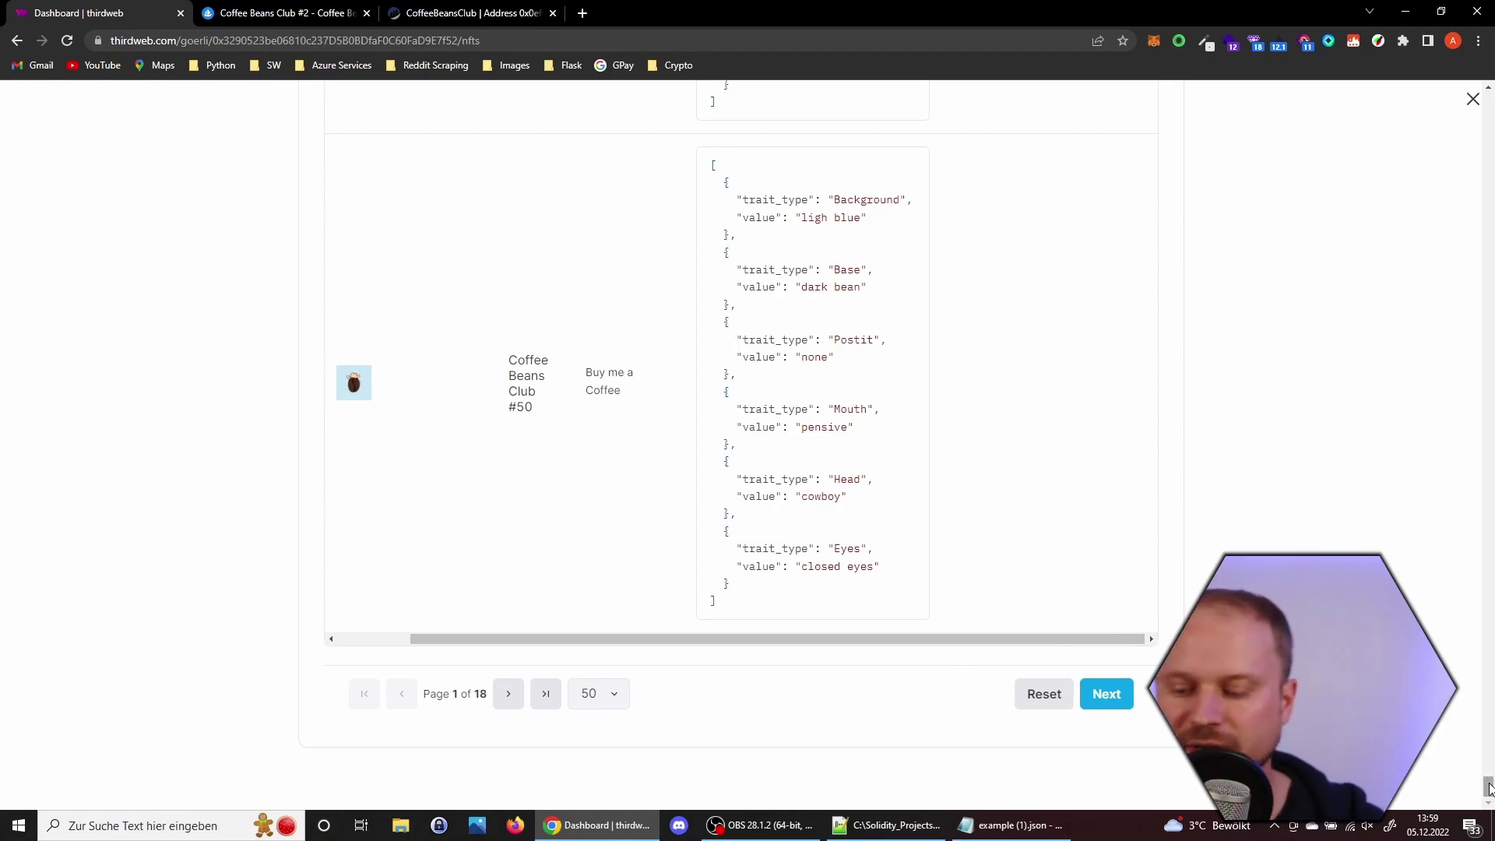
{"action": "scroll", "coordinate": [1490, 771], "scroll_direction": "up", "scroll_amount": 1}
{"action": "scroll", "coordinate": [1460, 109], "scroll_direction": "up", "scroll_amount": 20}
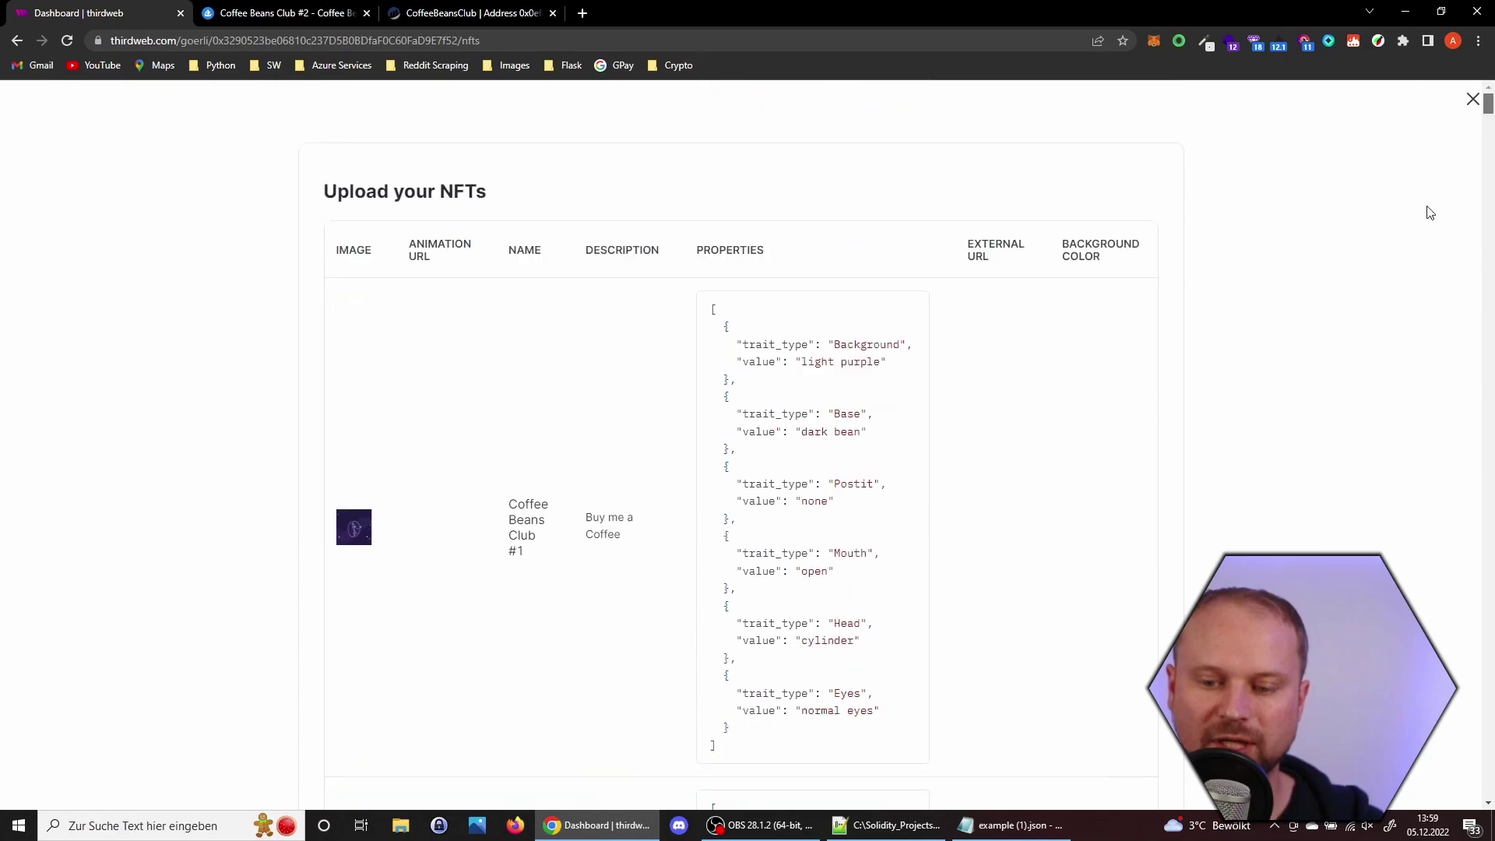
{"action": "scroll", "coordinate": [1479, 112], "scroll_direction": "down", "scroll_amount": 10}
{"action": "scroll", "coordinate": [1476, 105], "scroll_direction": "up", "scroll_amount": 10}
{"action": "scroll", "coordinate": [1246, 390], "scroll_direction": "down", "scroll_amount": 20}
Step: Look over the Delayed Reveal options, then choose Reveal upon mint with Shuffle left unchecked
{"action": "left_click", "coordinate": [1110, 696]}
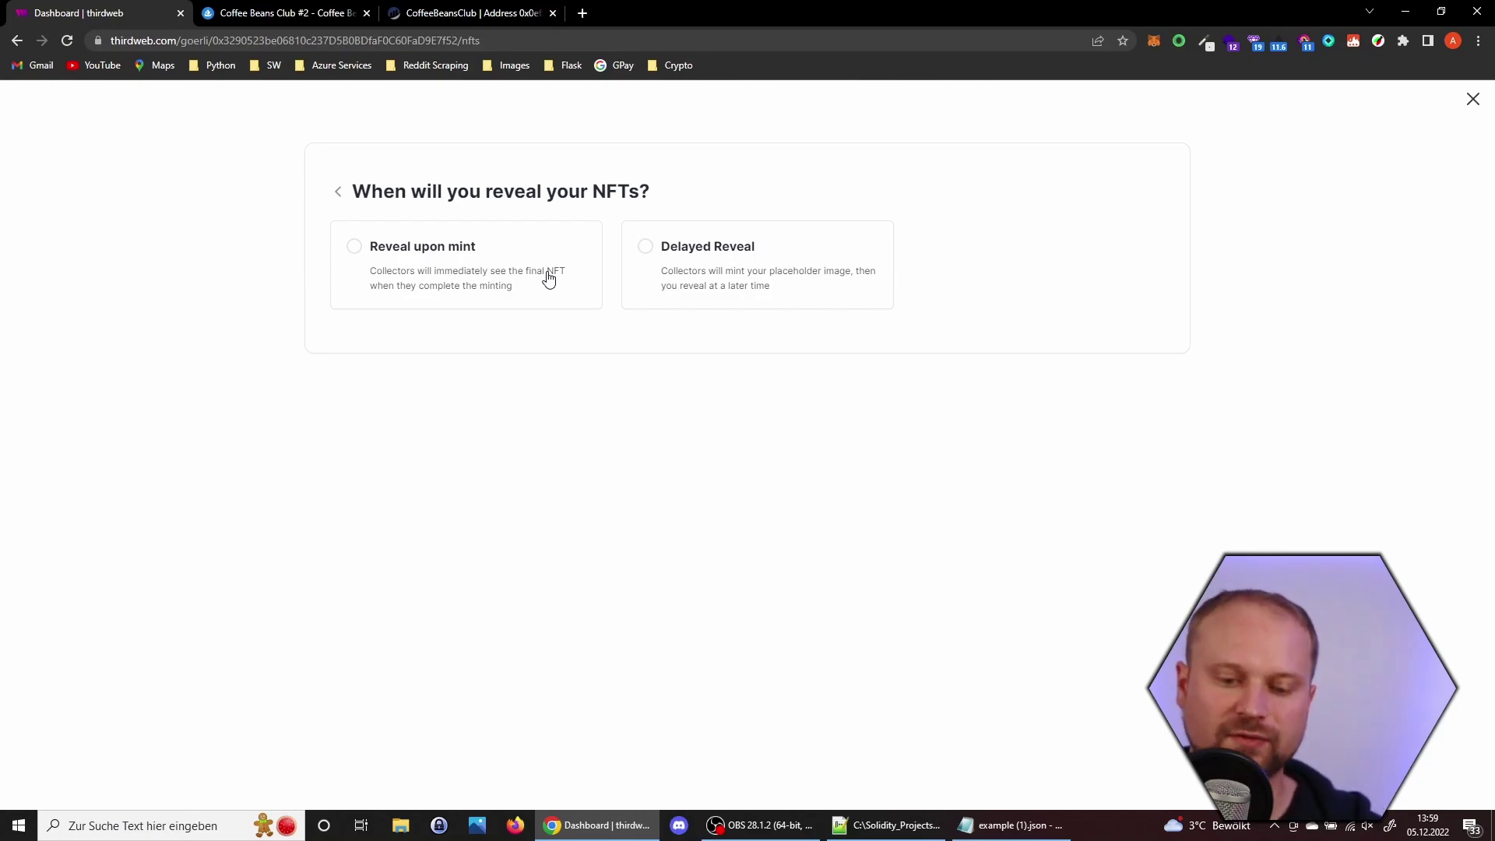
{"action": "left_click", "coordinate": [665, 269]}
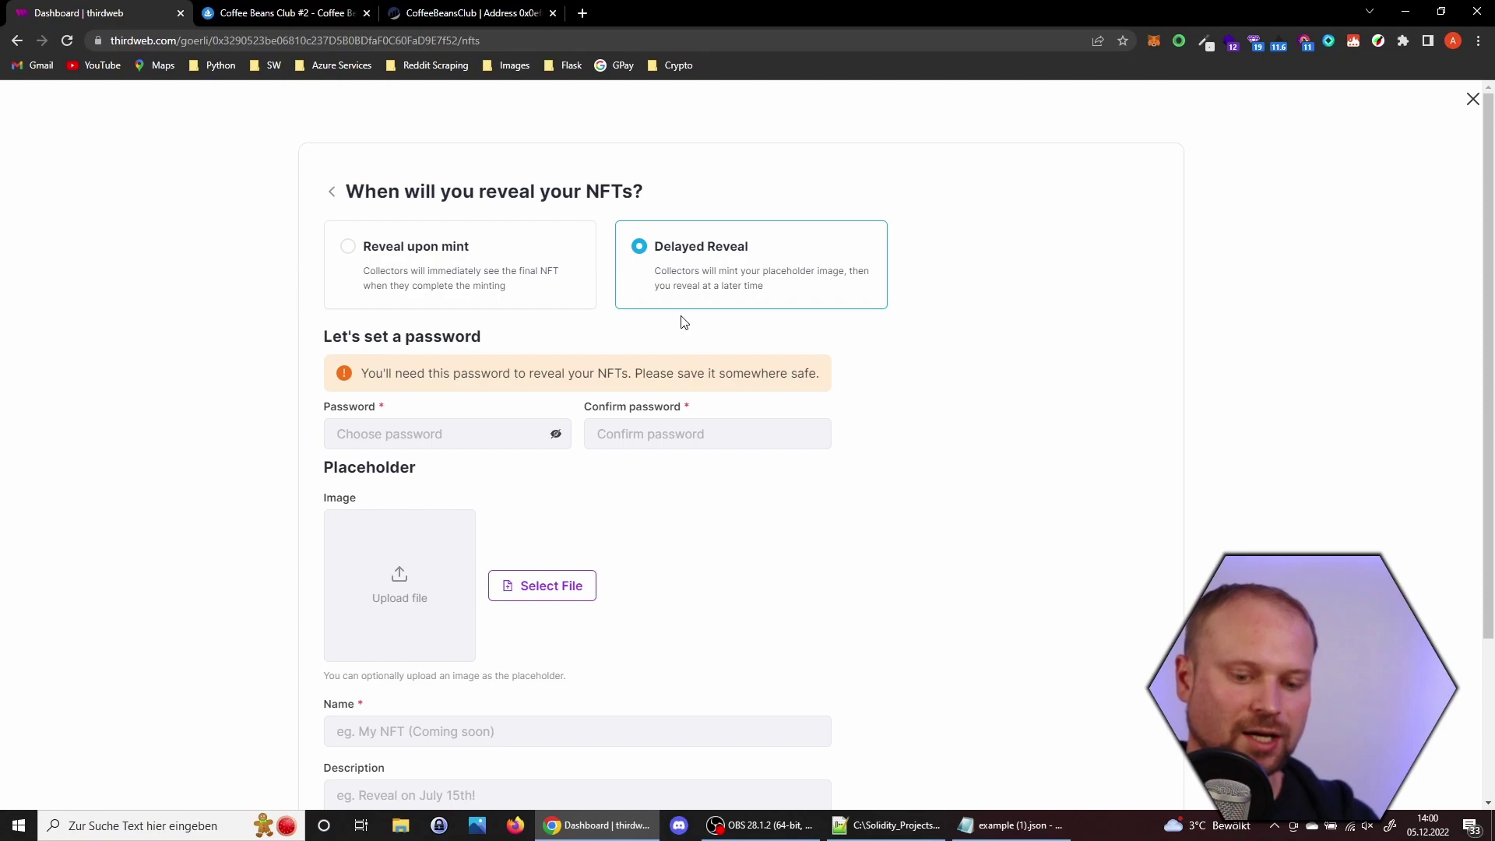
{"action": "scroll", "coordinate": [551, 463], "scroll_direction": "down", "scroll_amount": 2}
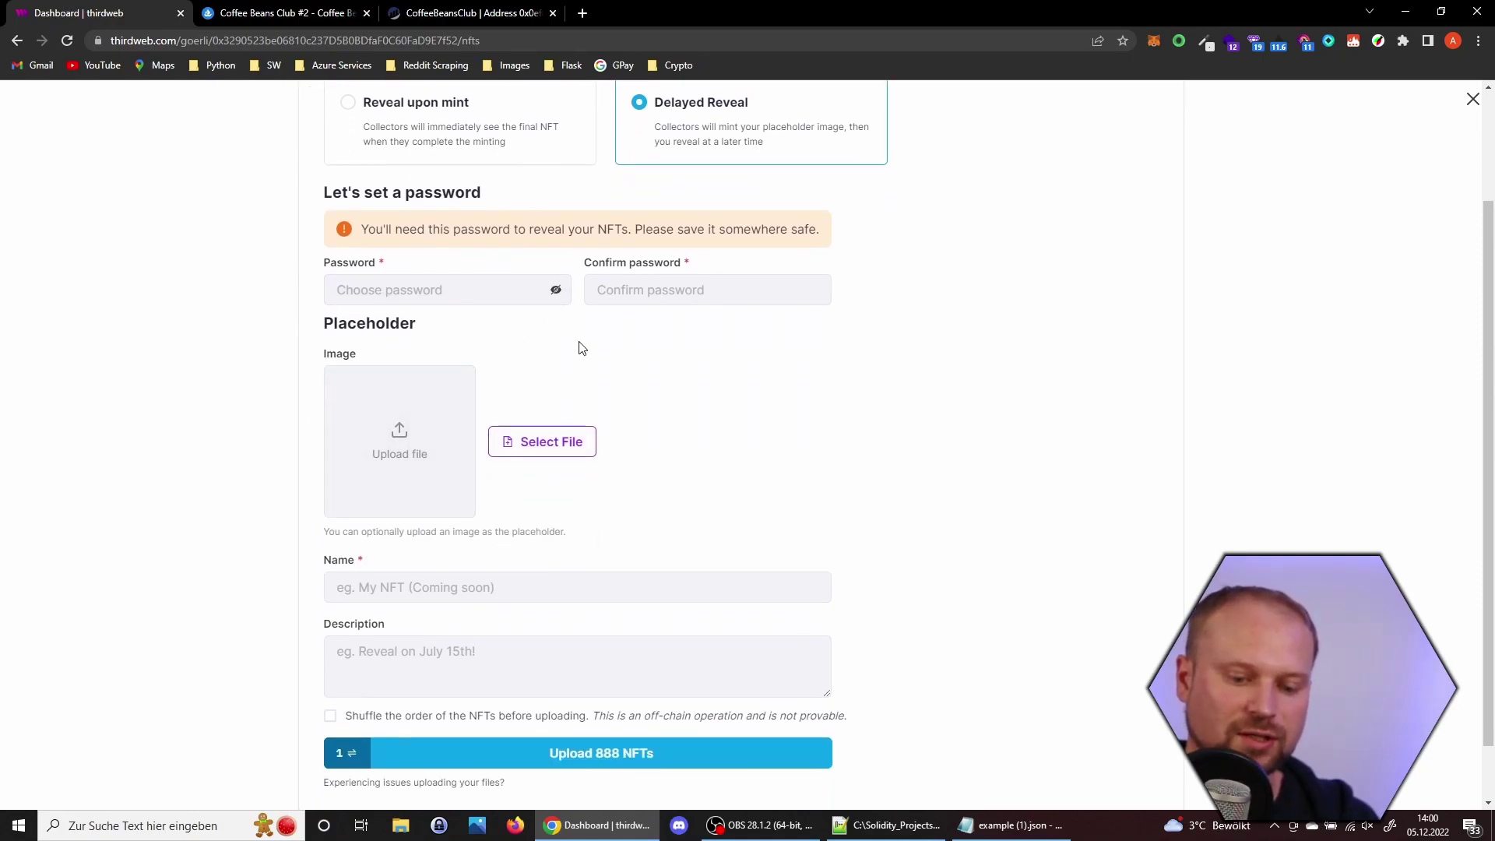
{"action": "scroll", "coordinate": [581, 348], "scroll_direction": "down", "scroll_amount": 1}
{"action": "scroll", "coordinate": [720, 382], "scroll_direction": "up", "scroll_amount": 3}
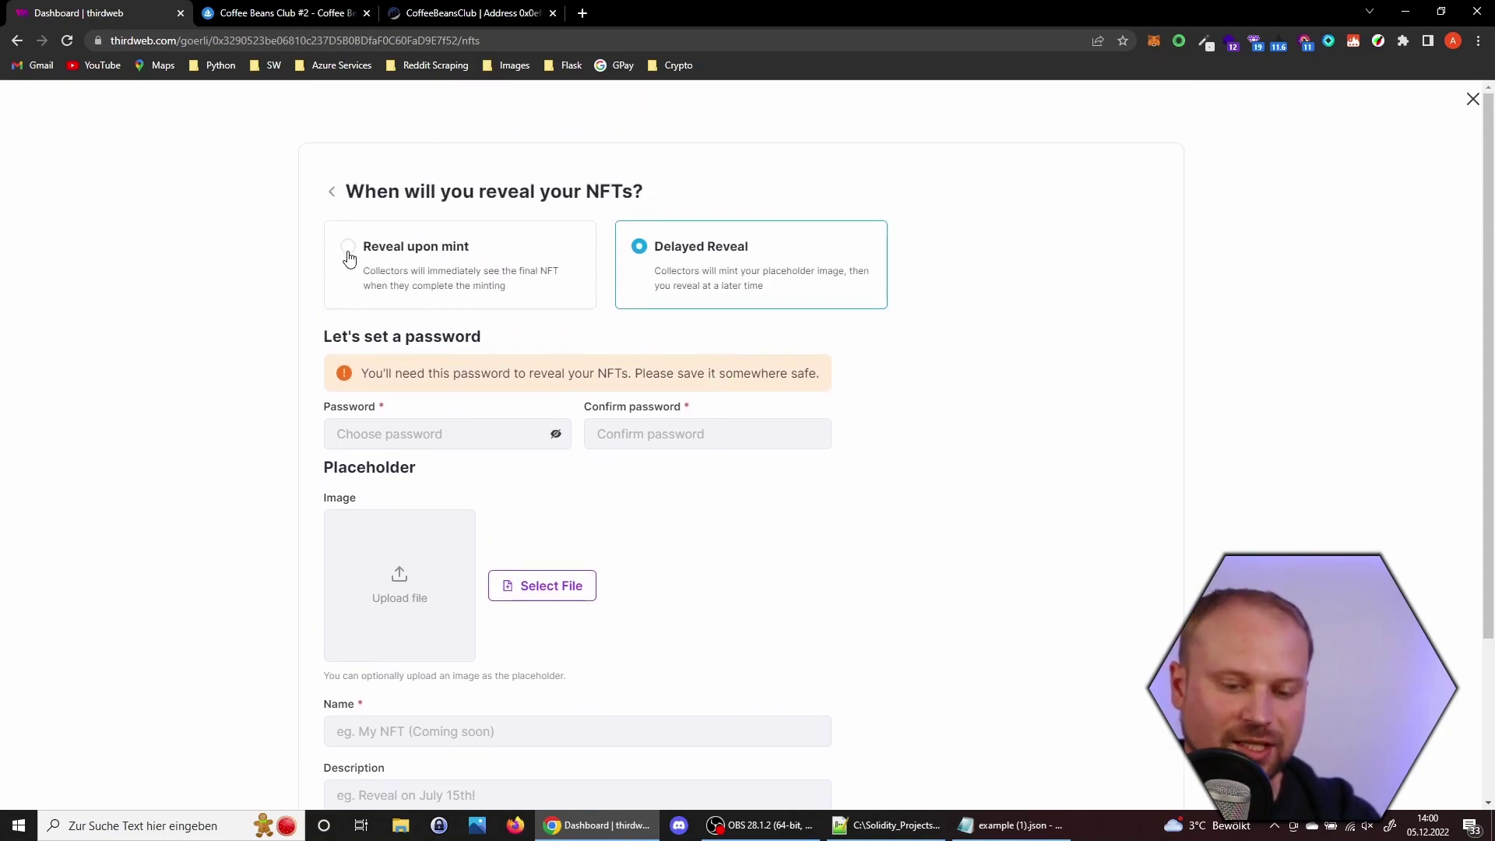
{"action": "left_click", "coordinate": [345, 249]}
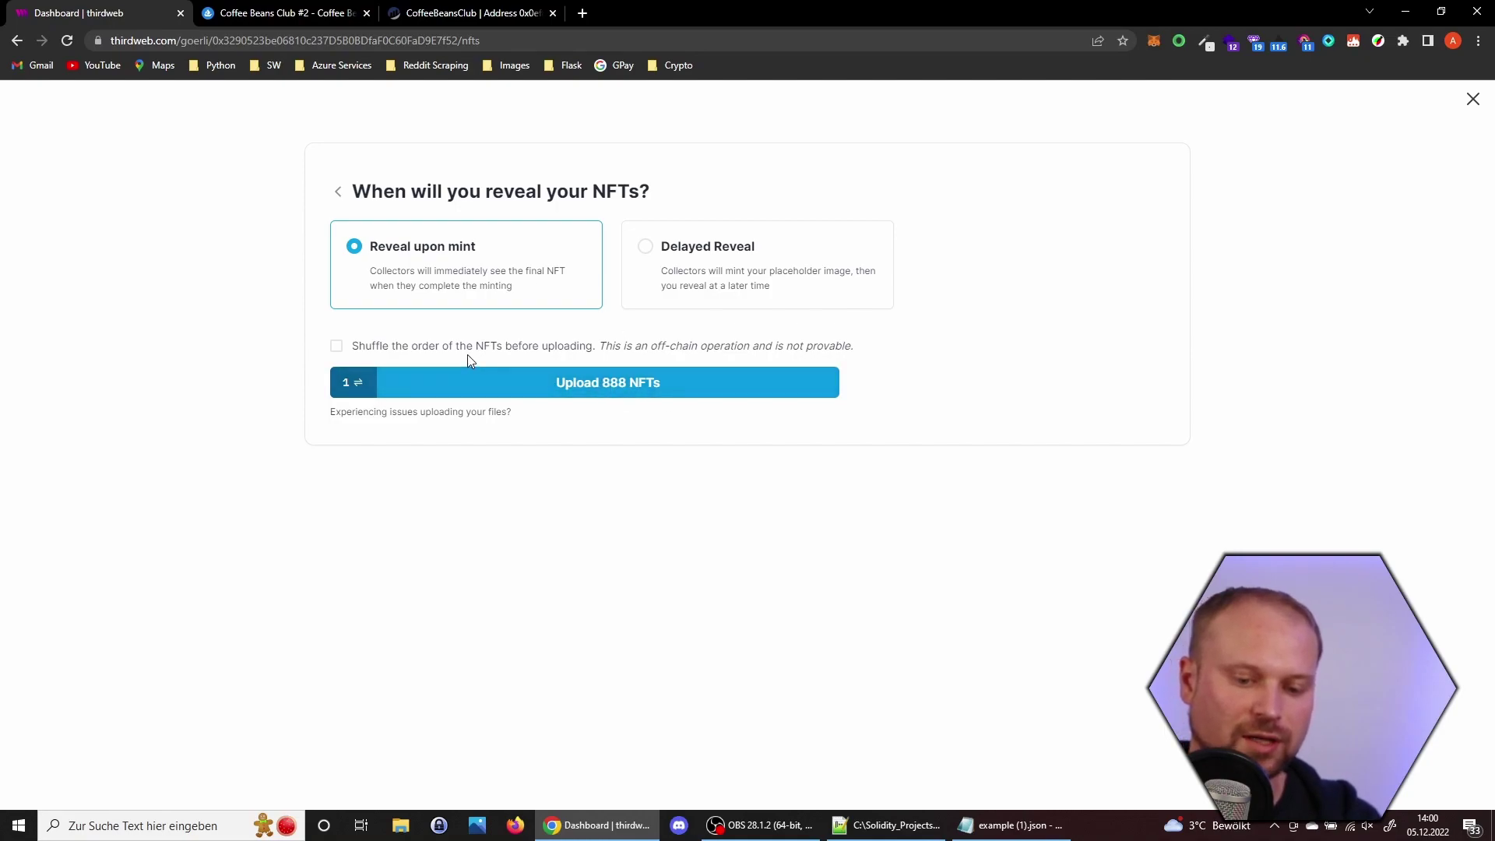
{"action": "left_click_drag", "start_coordinate": [354, 345], "coordinate": [595, 345]}
Step: Approve the 888-NFT batch upload in MetaMask, dismiss the save-password prompt, and check the NFTs table
{"action": "left_click", "coordinate": [597, 345]}
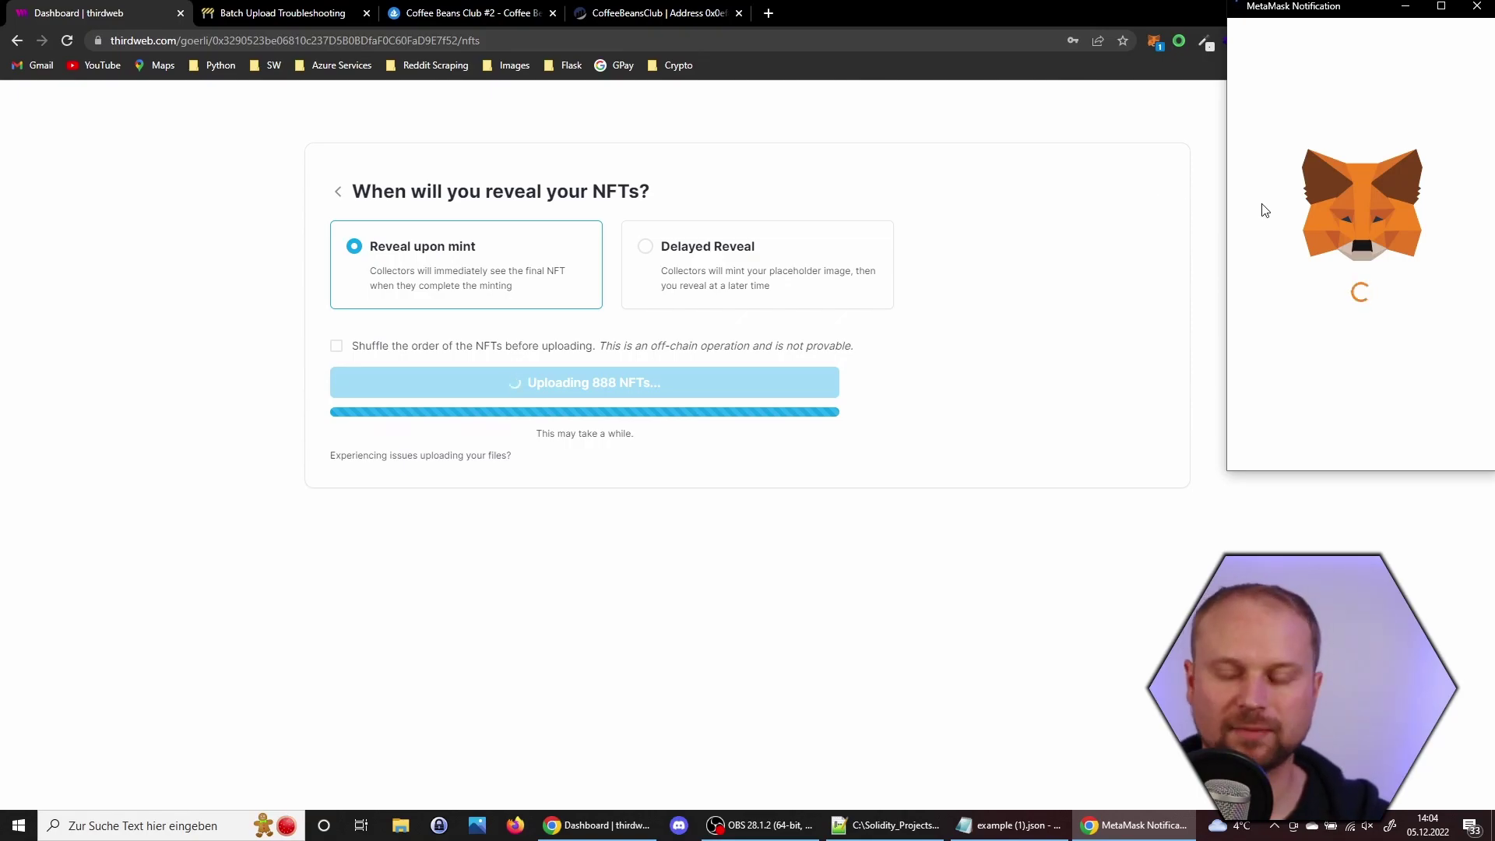
{"action": "scroll", "coordinate": [1396, 369], "scroll_direction": "down", "scroll_amount": 1}
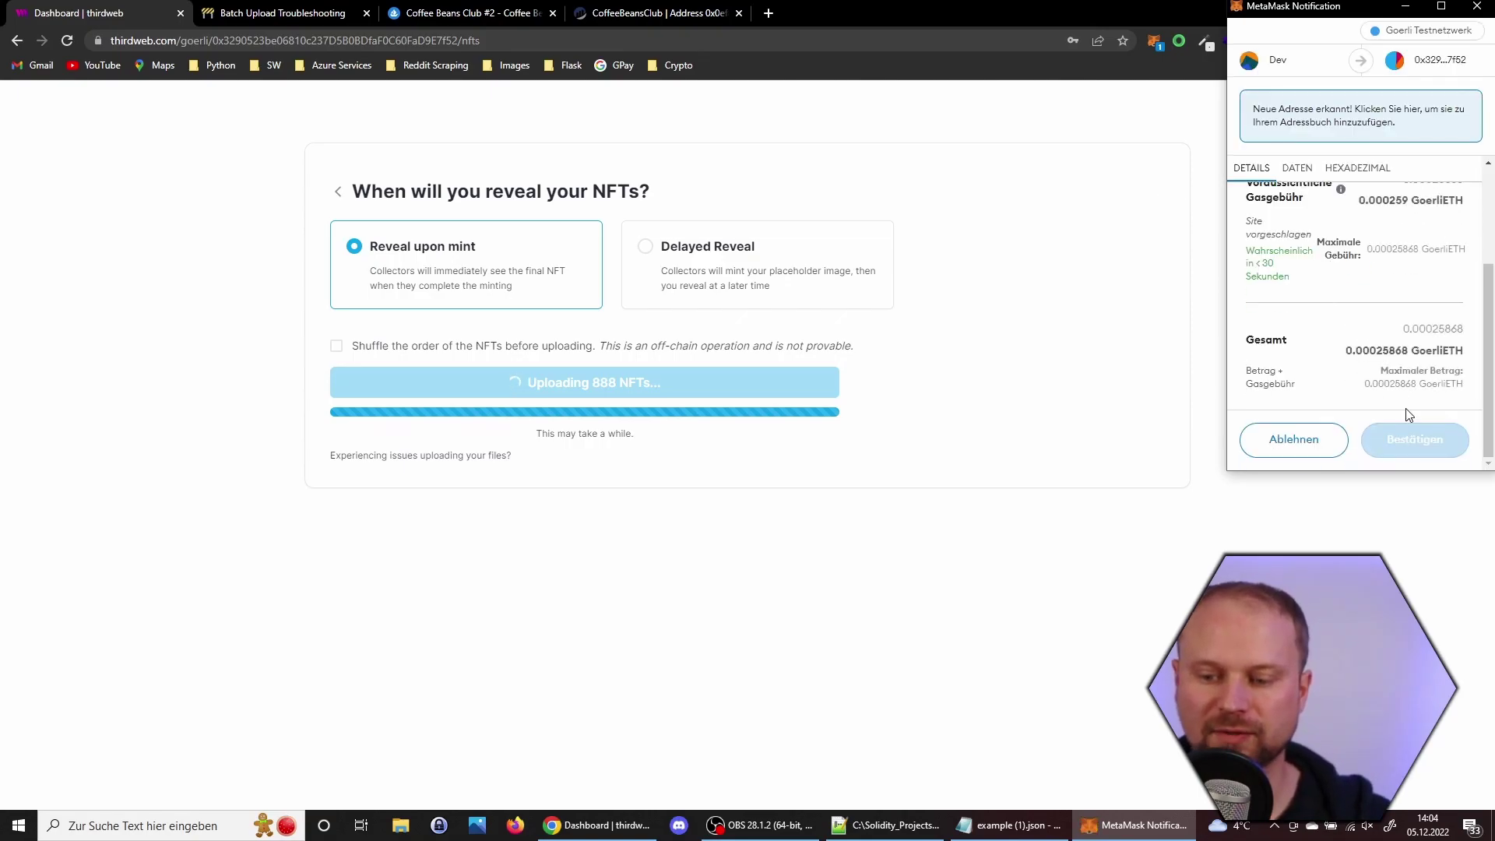
{"action": "left_click", "coordinate": [1399, 444]}
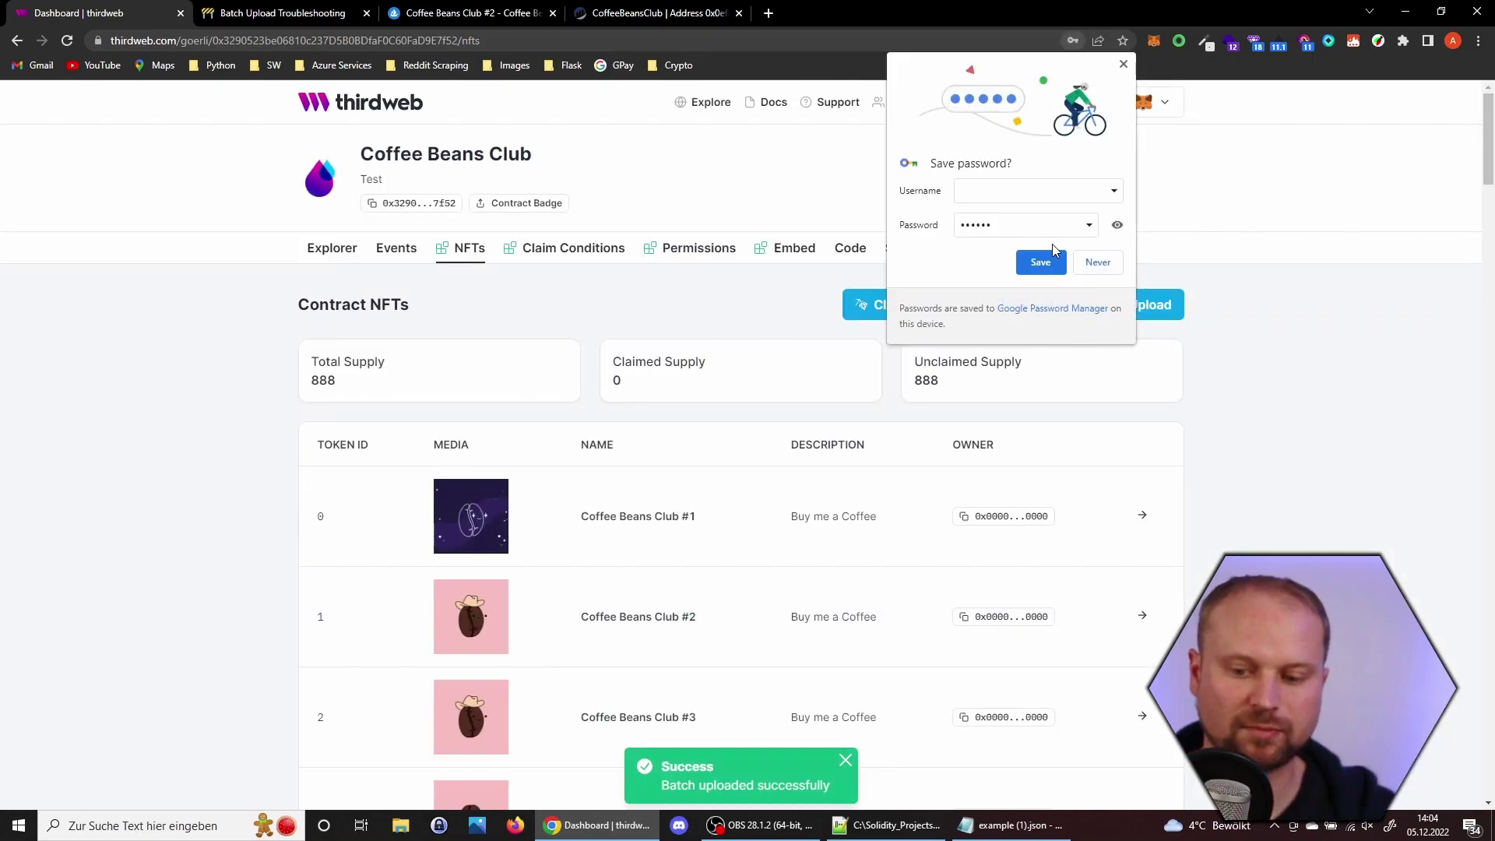
{"action": "left_click", "coordinate": [1098, 261]}
{"action": "scroll", "coordinate": [239, 436], "scroll_direction": "down", "scroll_amount": 10}
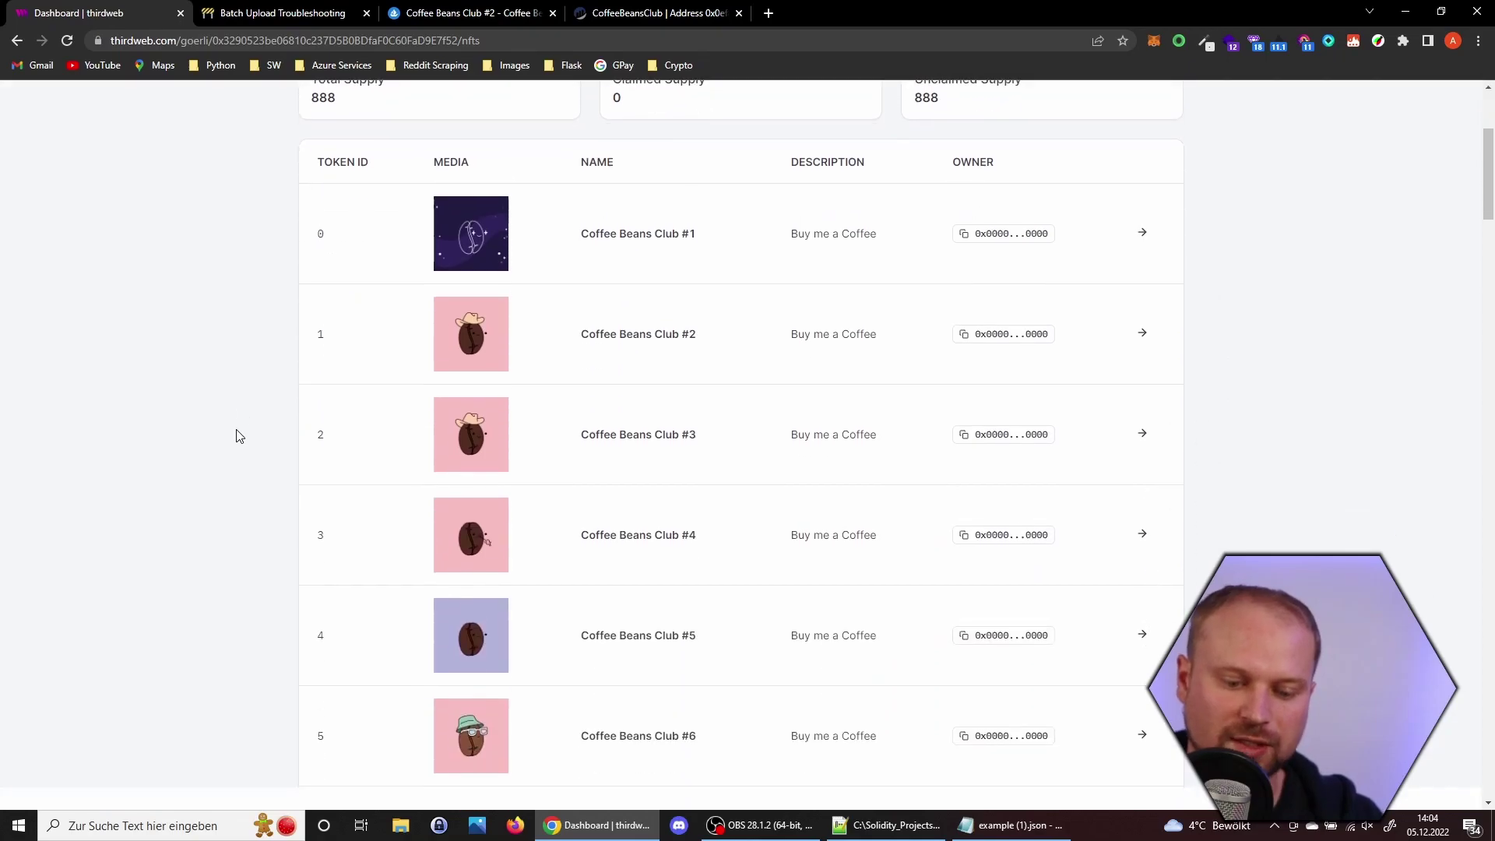
{"action": "scroll", "coordinate": [239, 435], "scroll_direction": "up", "scroll_amount": 5}
{"action": "scroll", "coordinate": [239, 436], "scroll_direction": "up", "scroll_amount": 5}
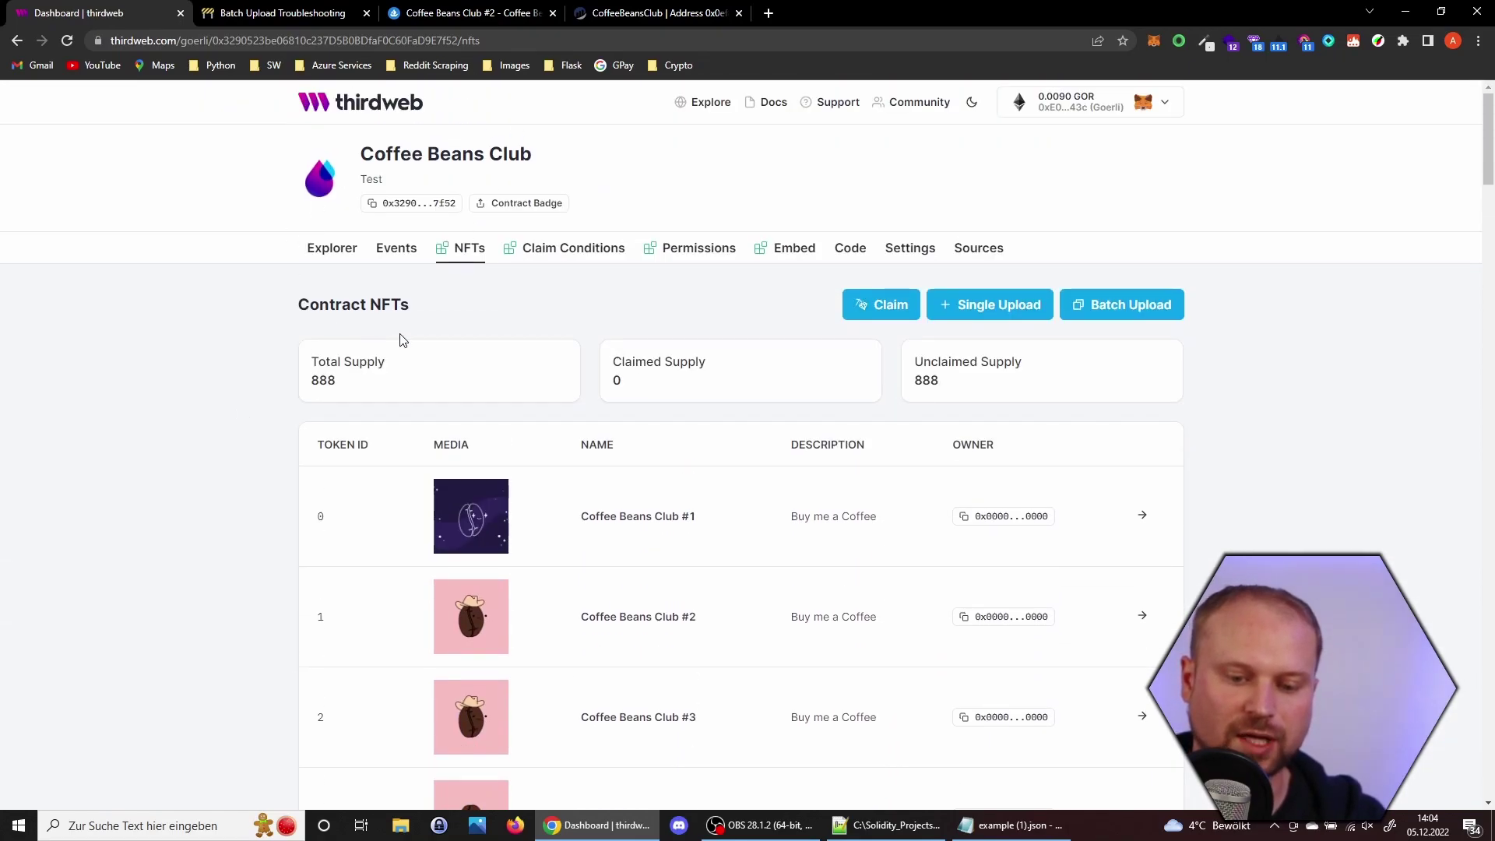
Step: Add an initial claim phase in Claim Conditions and name it Public
{"action": "left_click", "coordinate": [553, 255]}
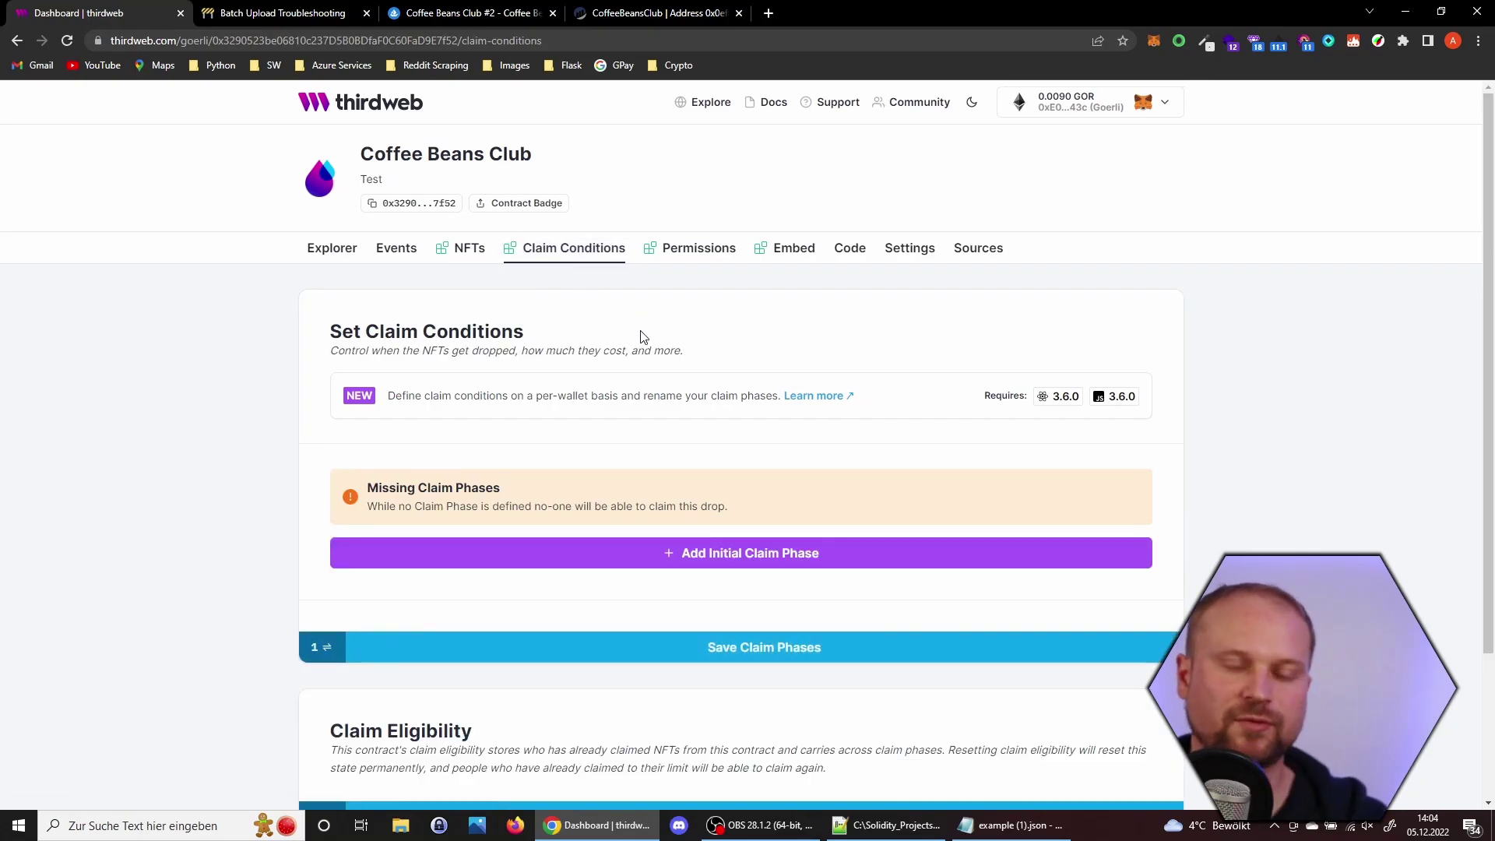
{"action": "left_click", "coordinate": [732, 562]}
{"action": "double_click", "coordinate": [468, 507]}
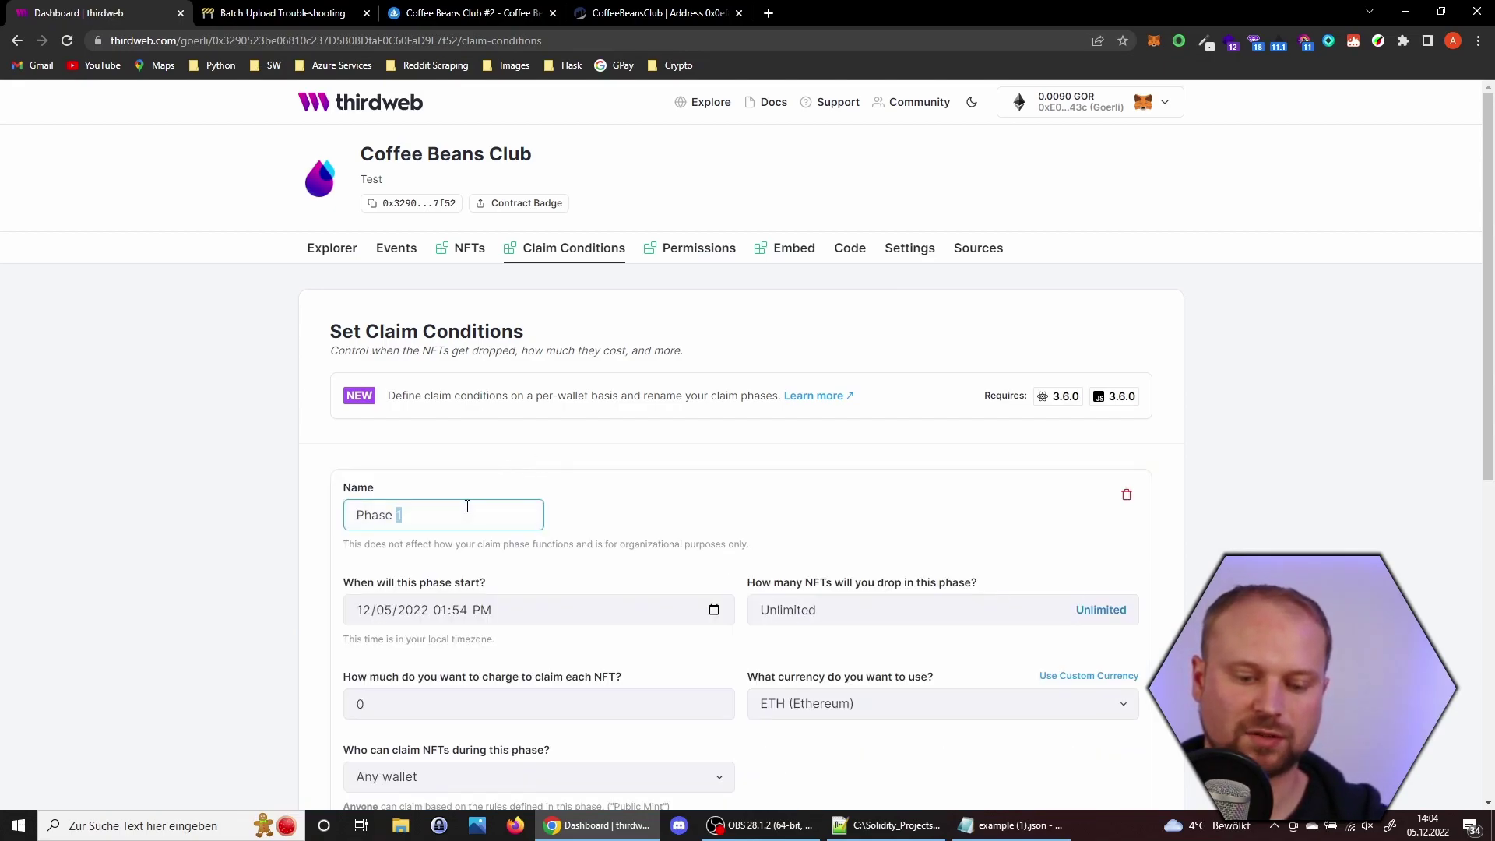
{"action": "key", "text": "ctrl+a"}
{"action": "type", "text": "Whitelist"}
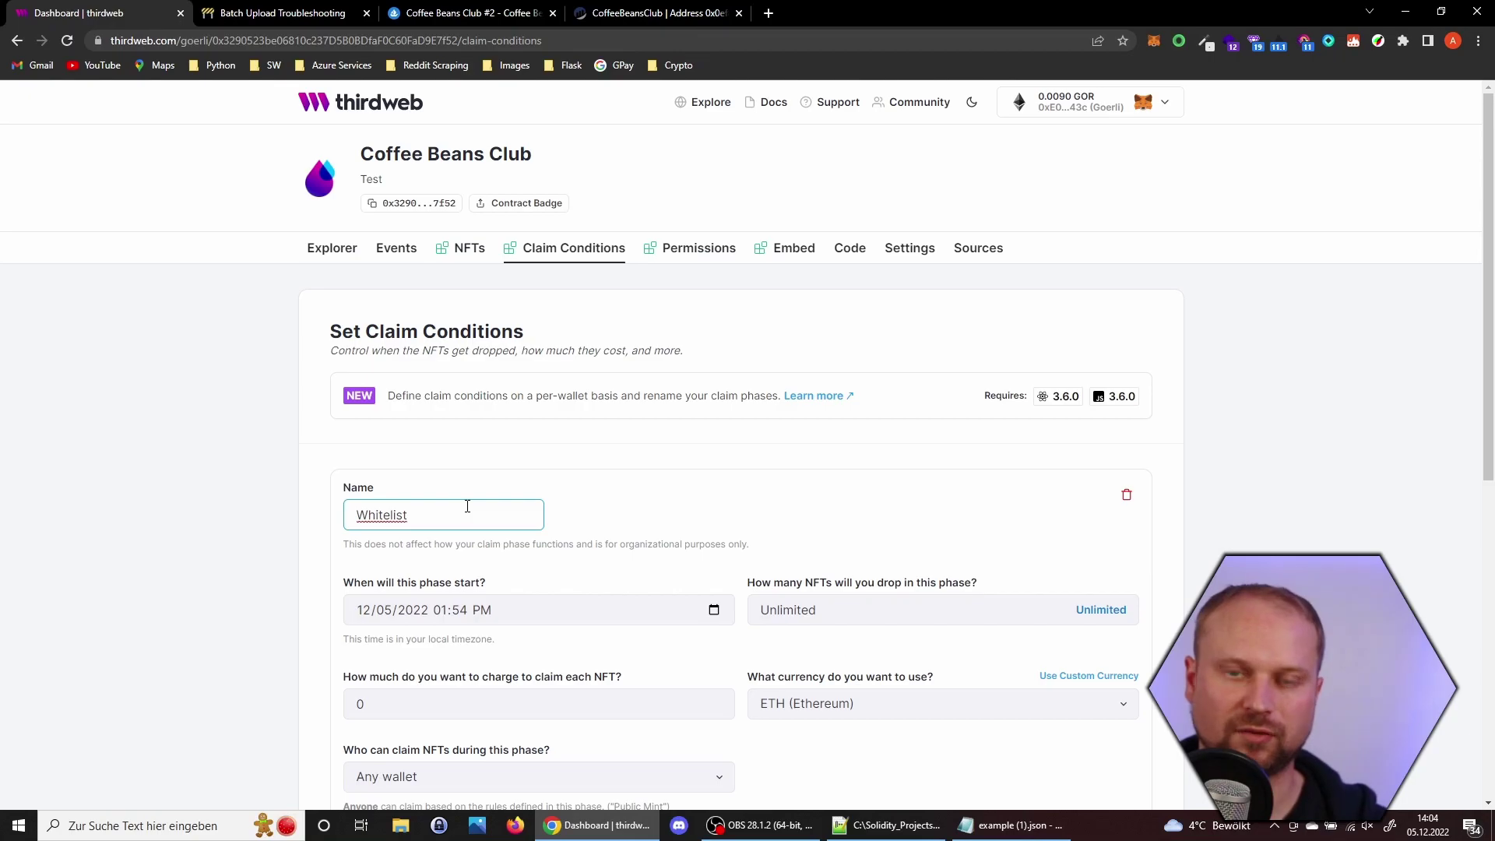
{"action": "key", "text": "ctrl+a"}
{"action": "type", "text": "Pub"}
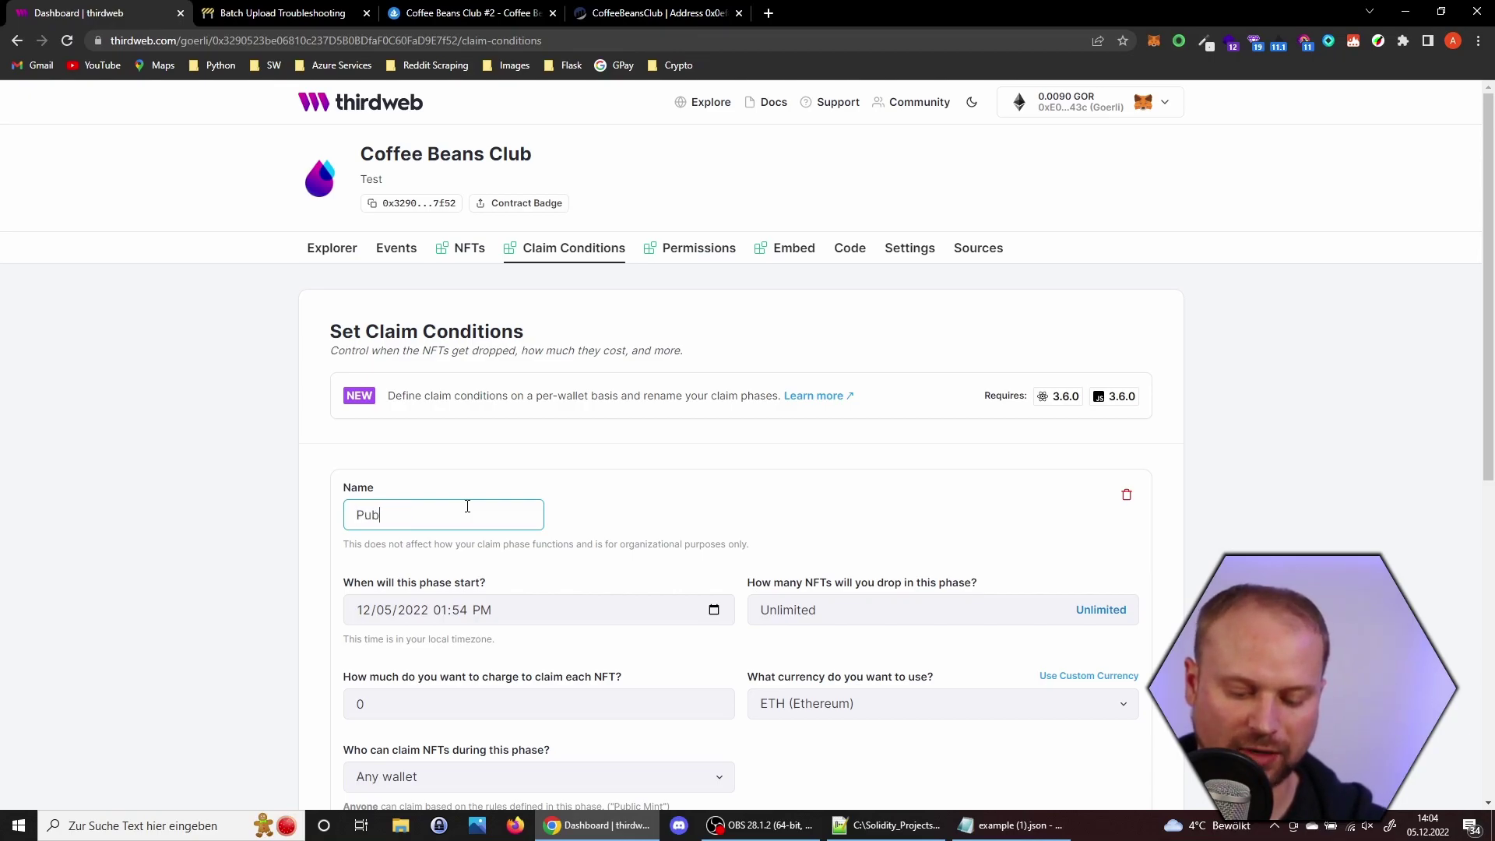
{"action": "type", "text": "lic"}
Step: Set the phase to drop 888 NFTs at a price of 0.001 ETH each
{"action": "scroll", "coordinate": [475, 483], "scroll_direction": "down", "scroll_amount": 3}
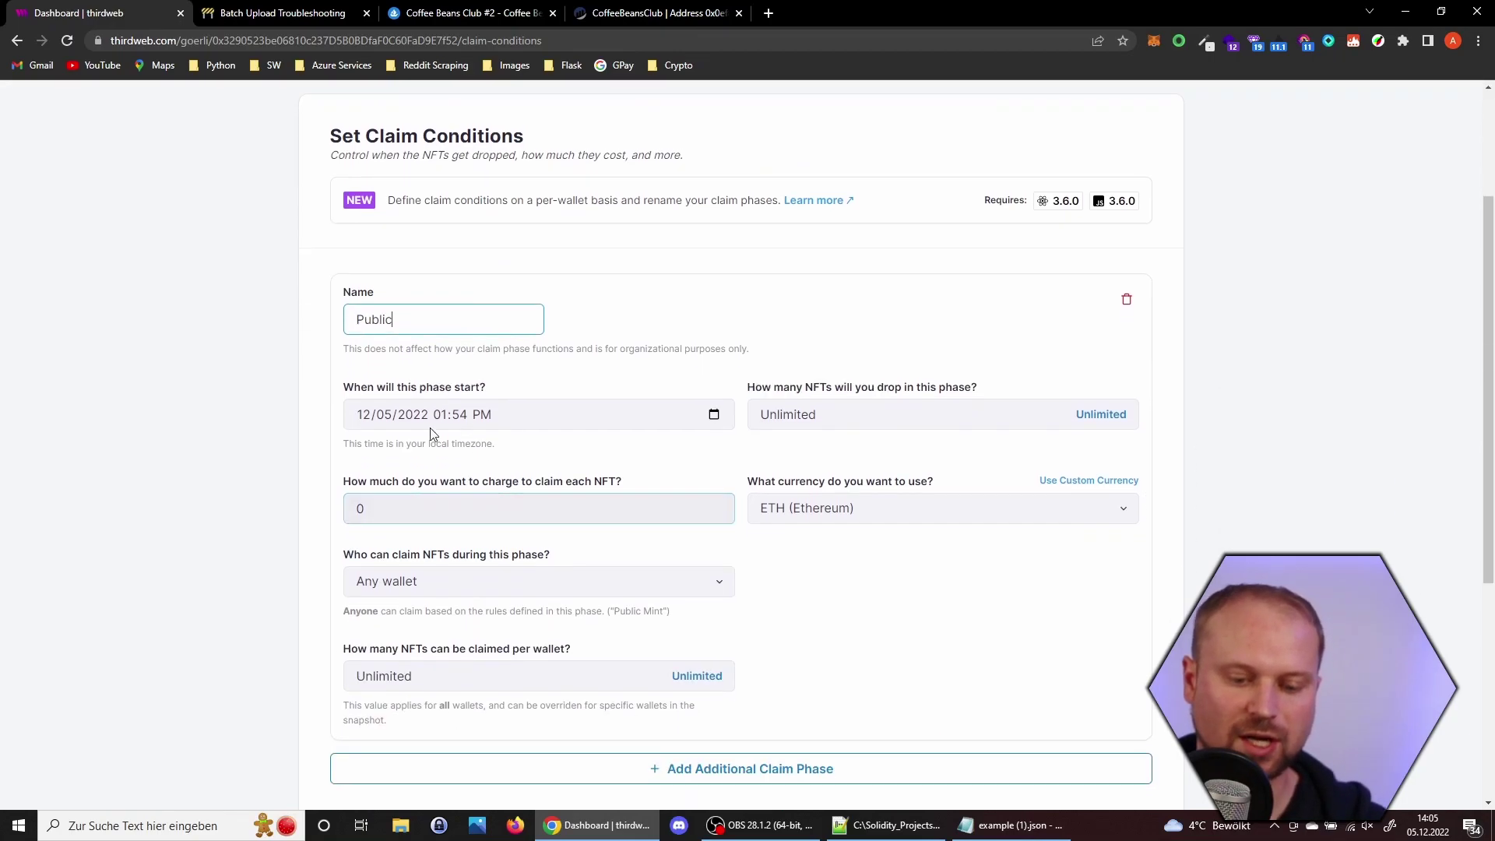
{"action": "left_click", "coordinate": [869, 413]}
{"action": "left_click_drag", "start_coordinate": [869, 413], "coordinate": [753, 407]}
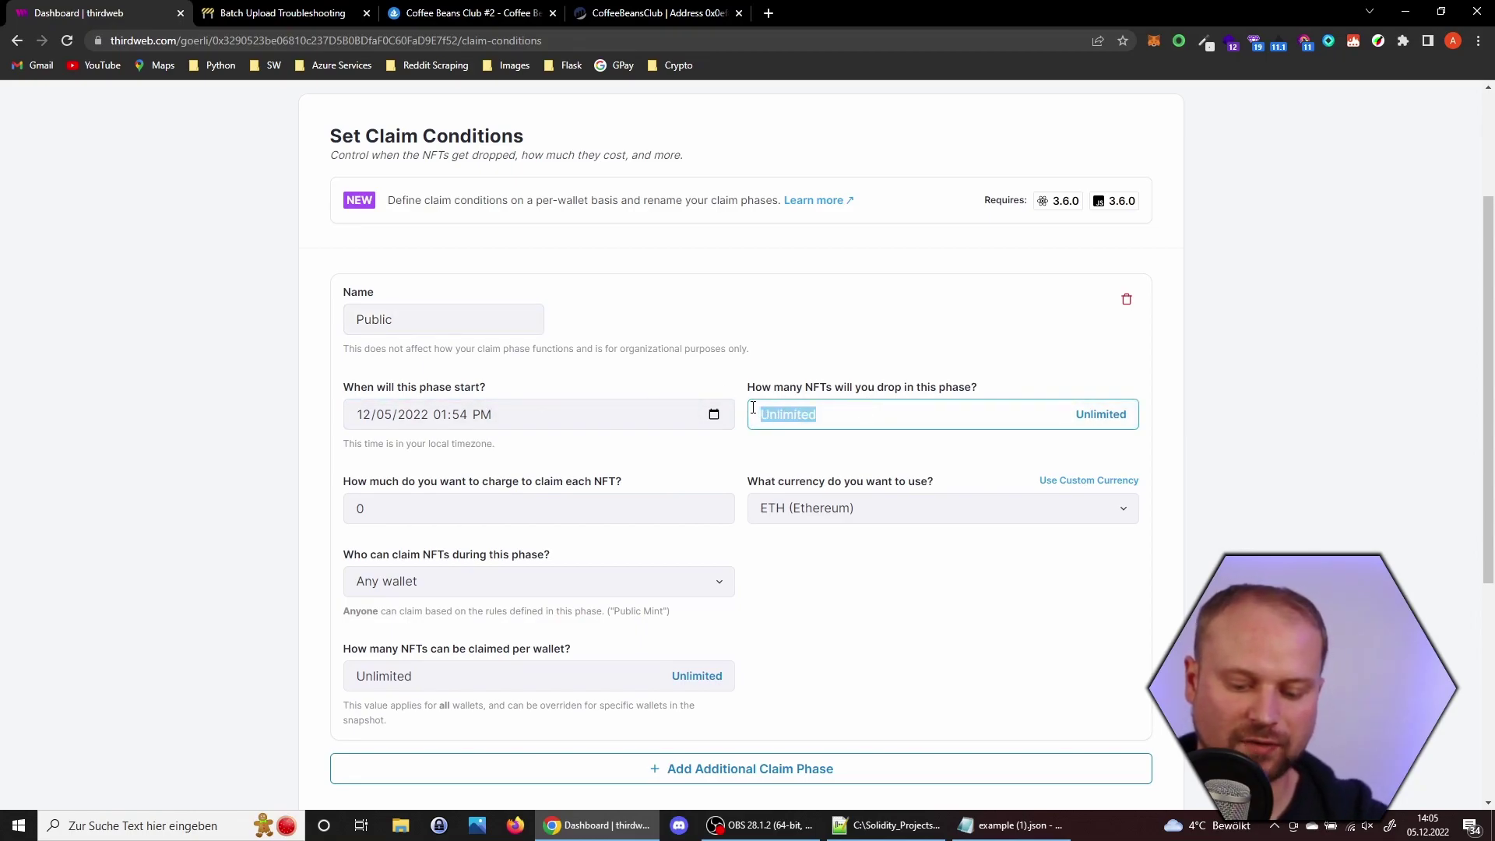
{"action": "type", "text": "888"}
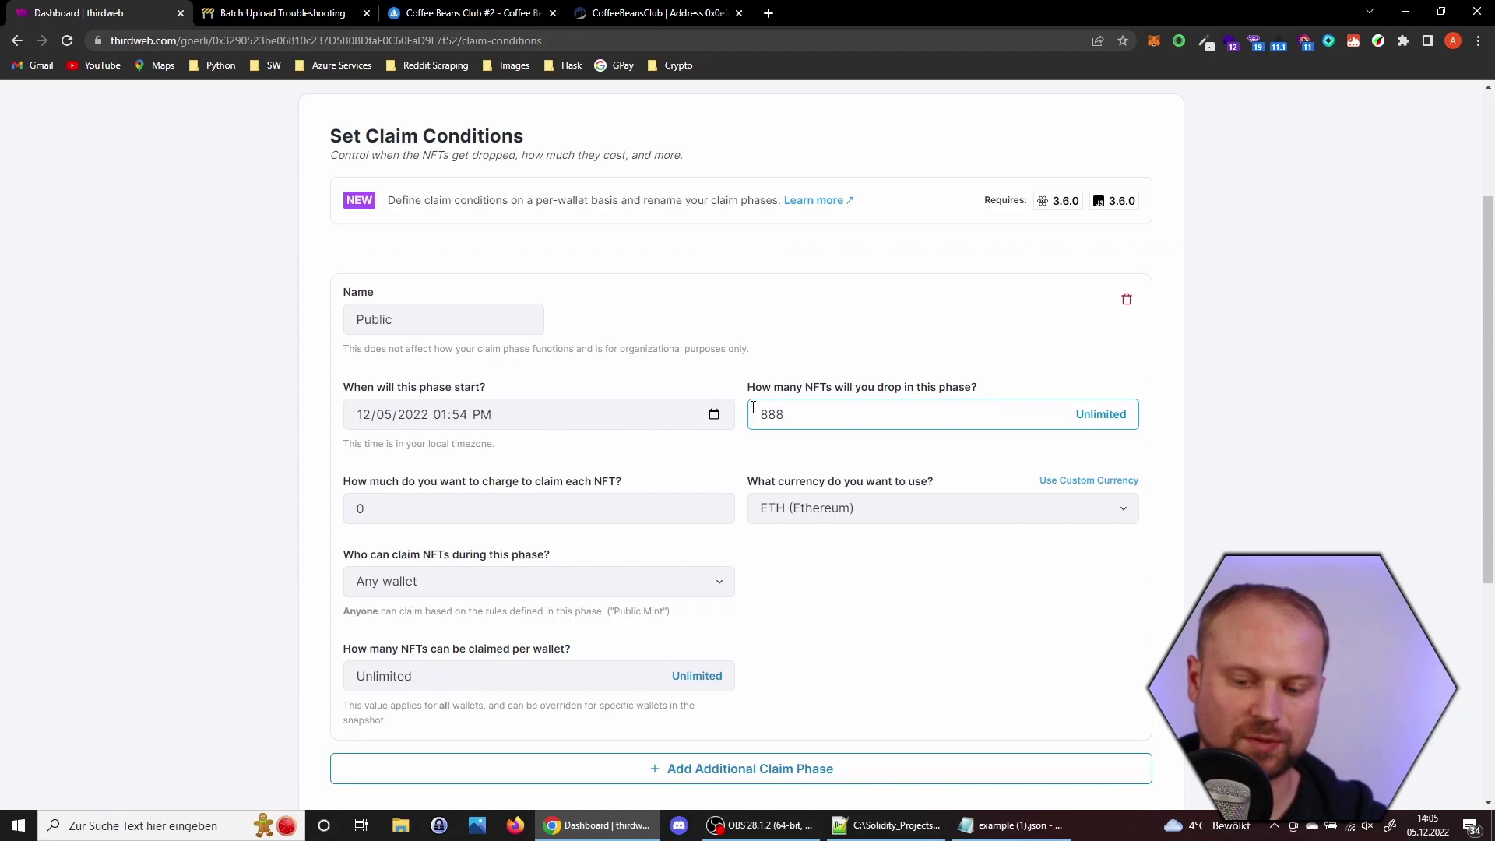
{"action": "left_click", "coordinate": [820, 623]}
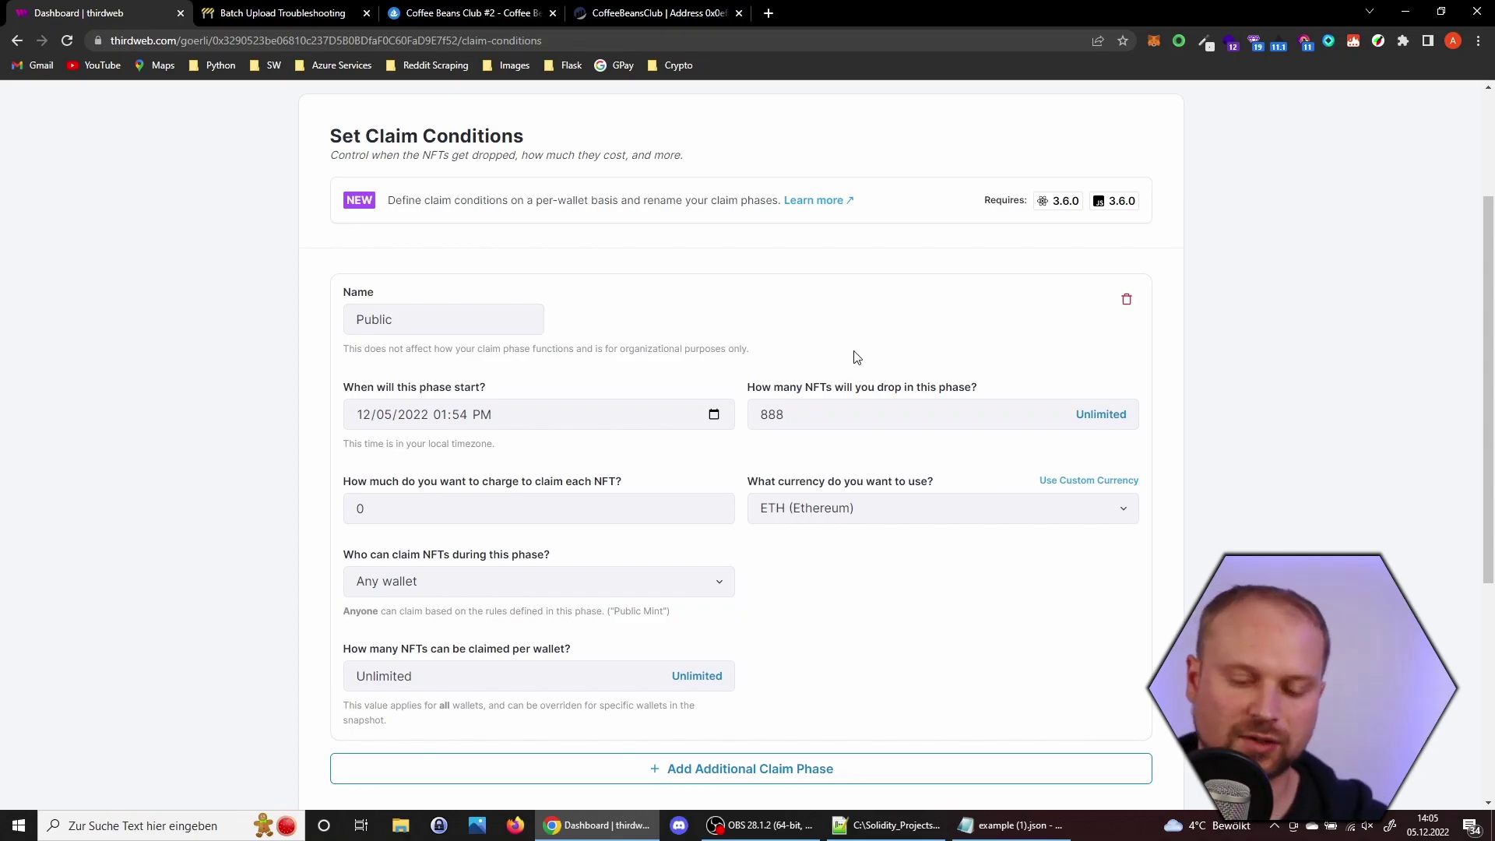
{"action": "left_click", "coordinate": [549, 500]}
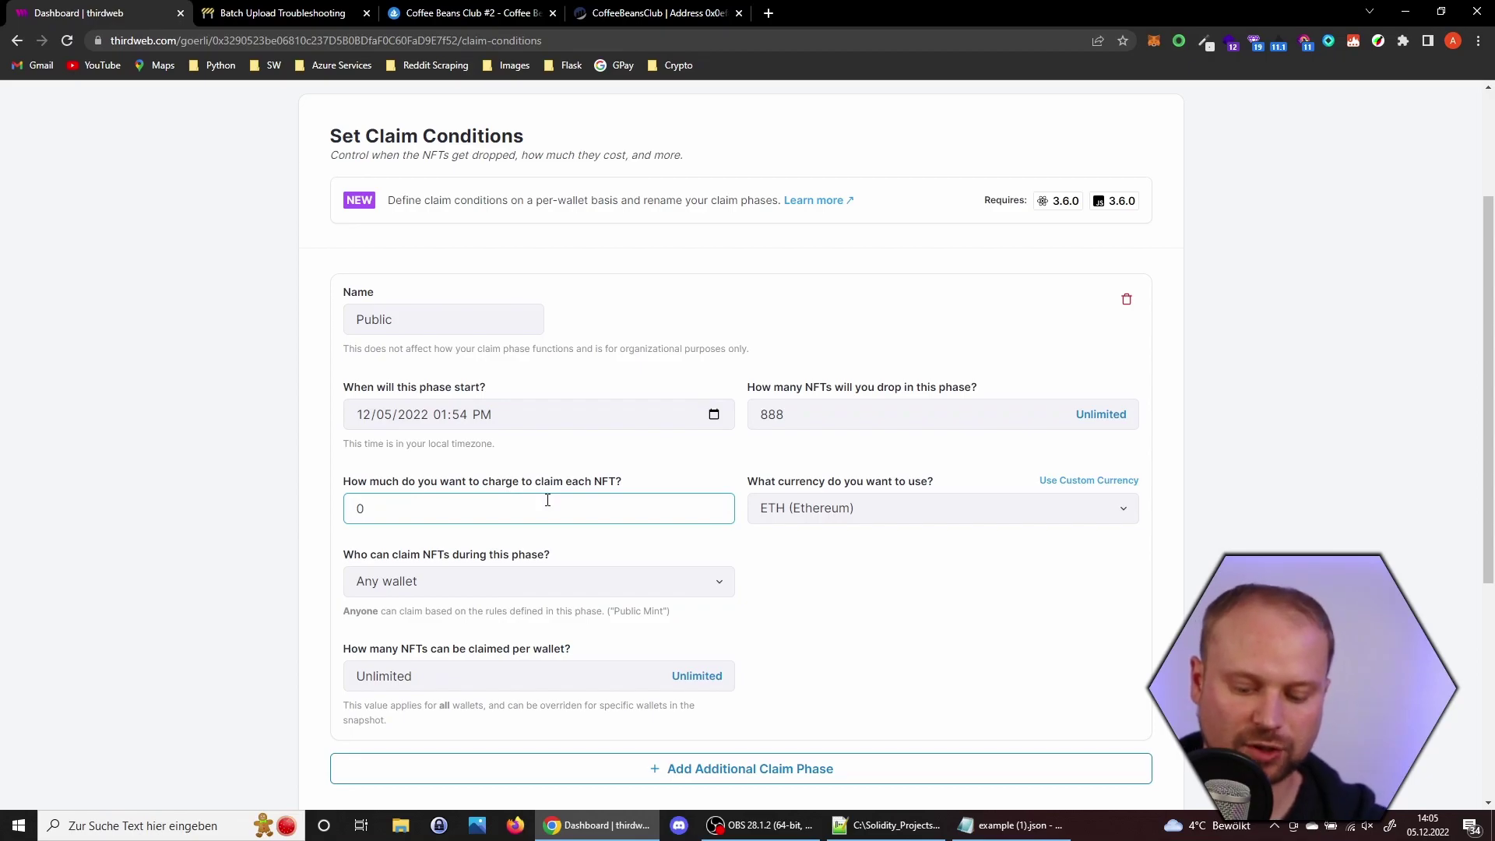
{"action": "type", "text": ".001"}
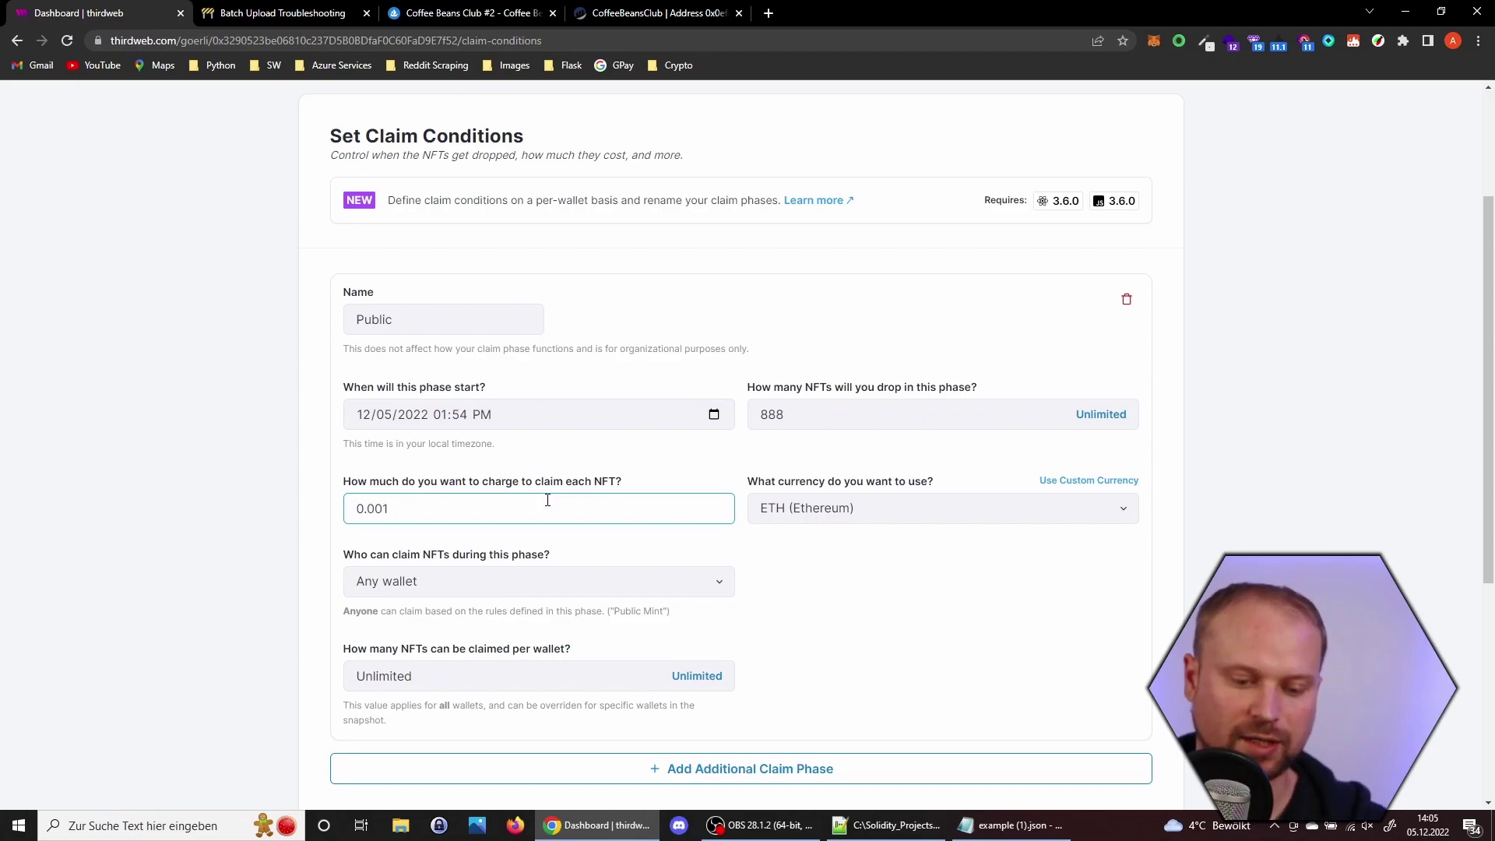
{"action": "left_click", "coordinate": [534, 542]}
Step: Allow any wallet to claim, with a limit of 10 NFTs per wallet
{"action": "scroll", "coordinate": [535, 542], "scroll_direction": "down", "scroll_amount": 1}
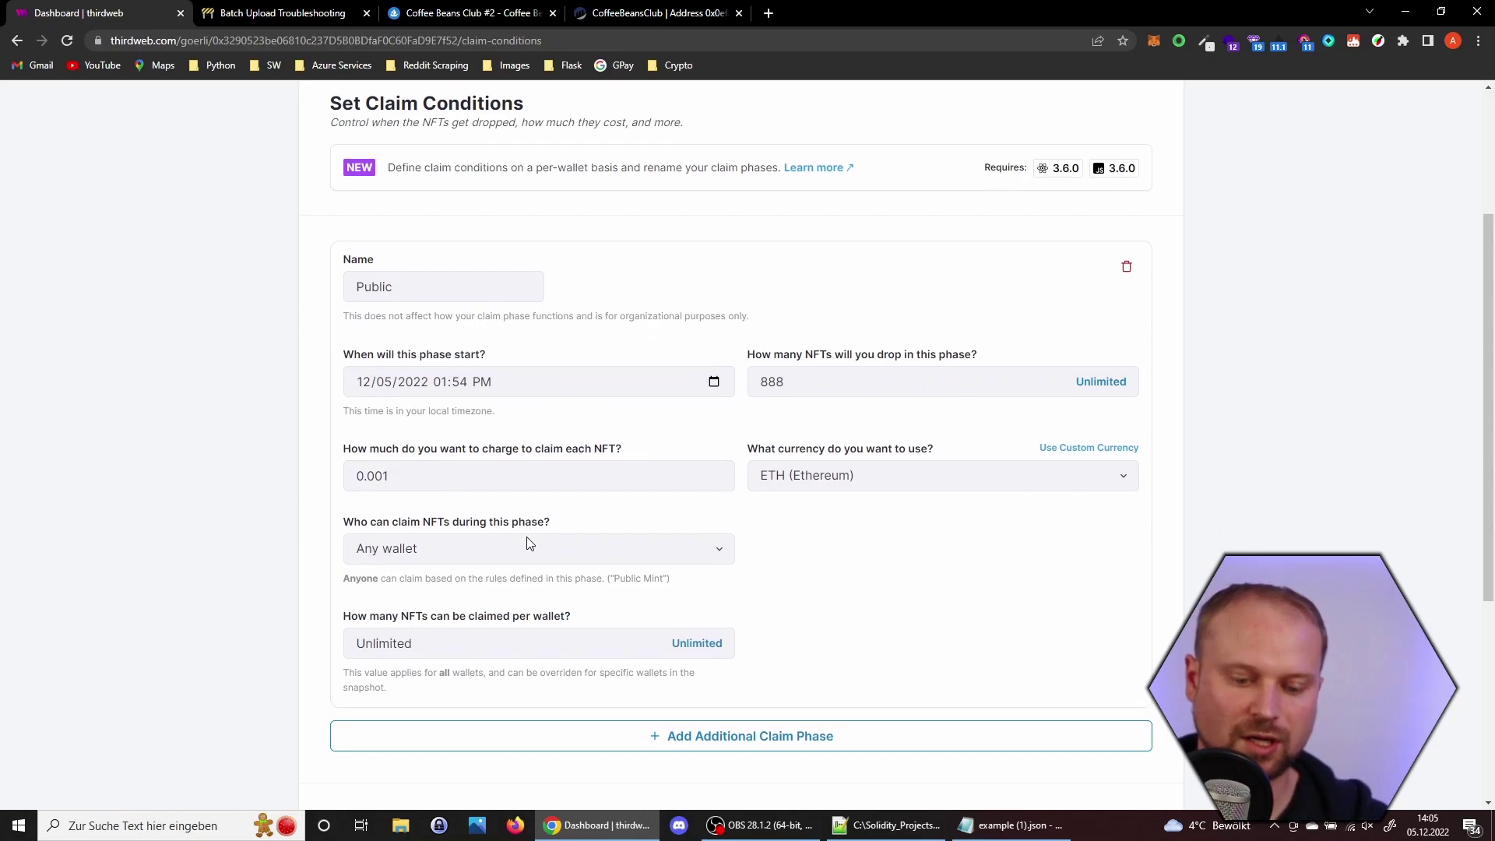
{"action": "left_click", "coordinate": [497, 475]}
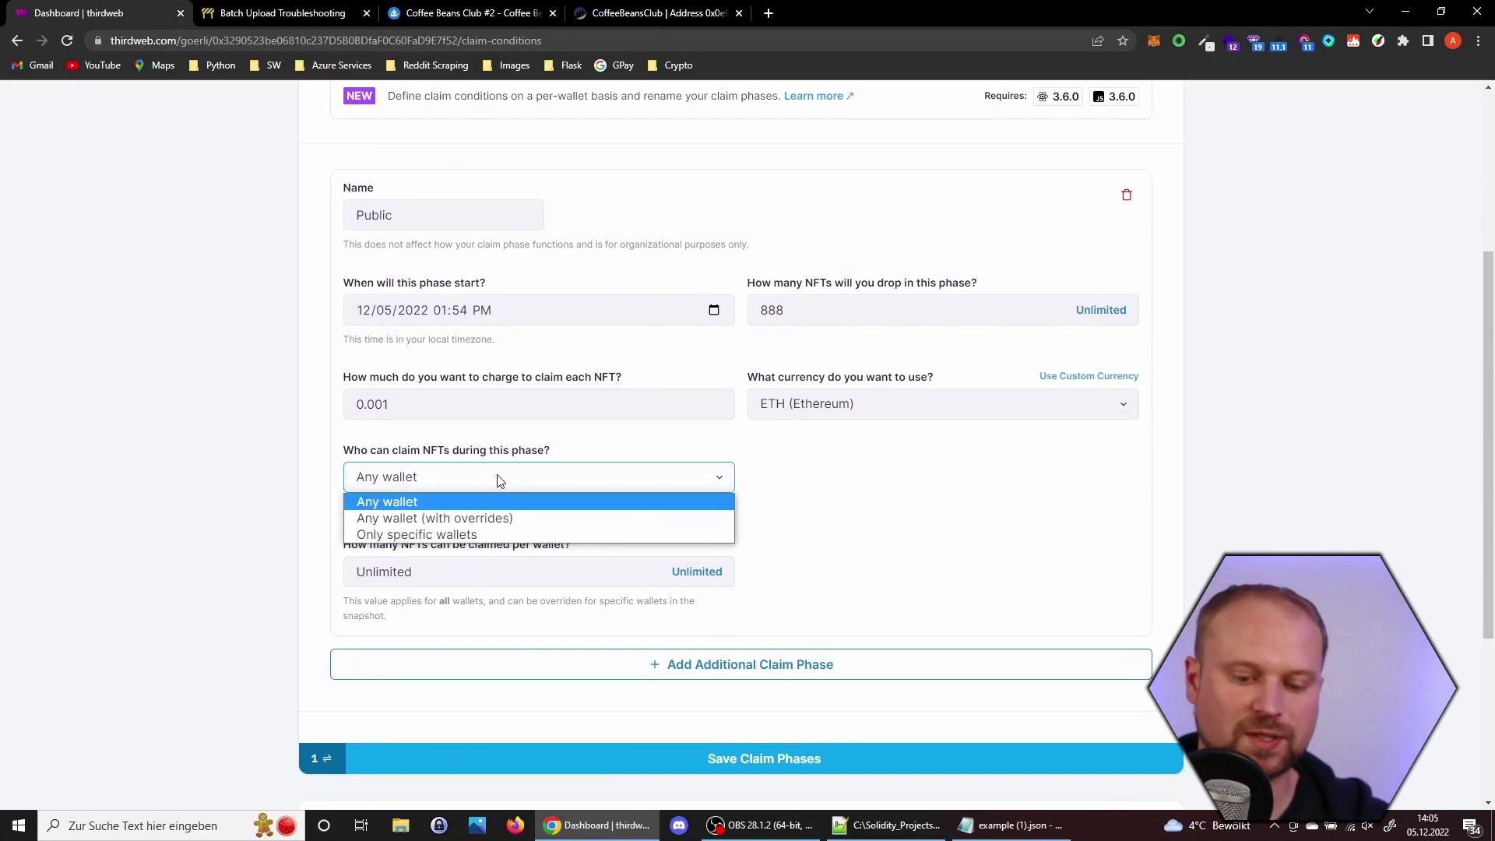
{"action": "left_click", "coordinate": [470, 502]}
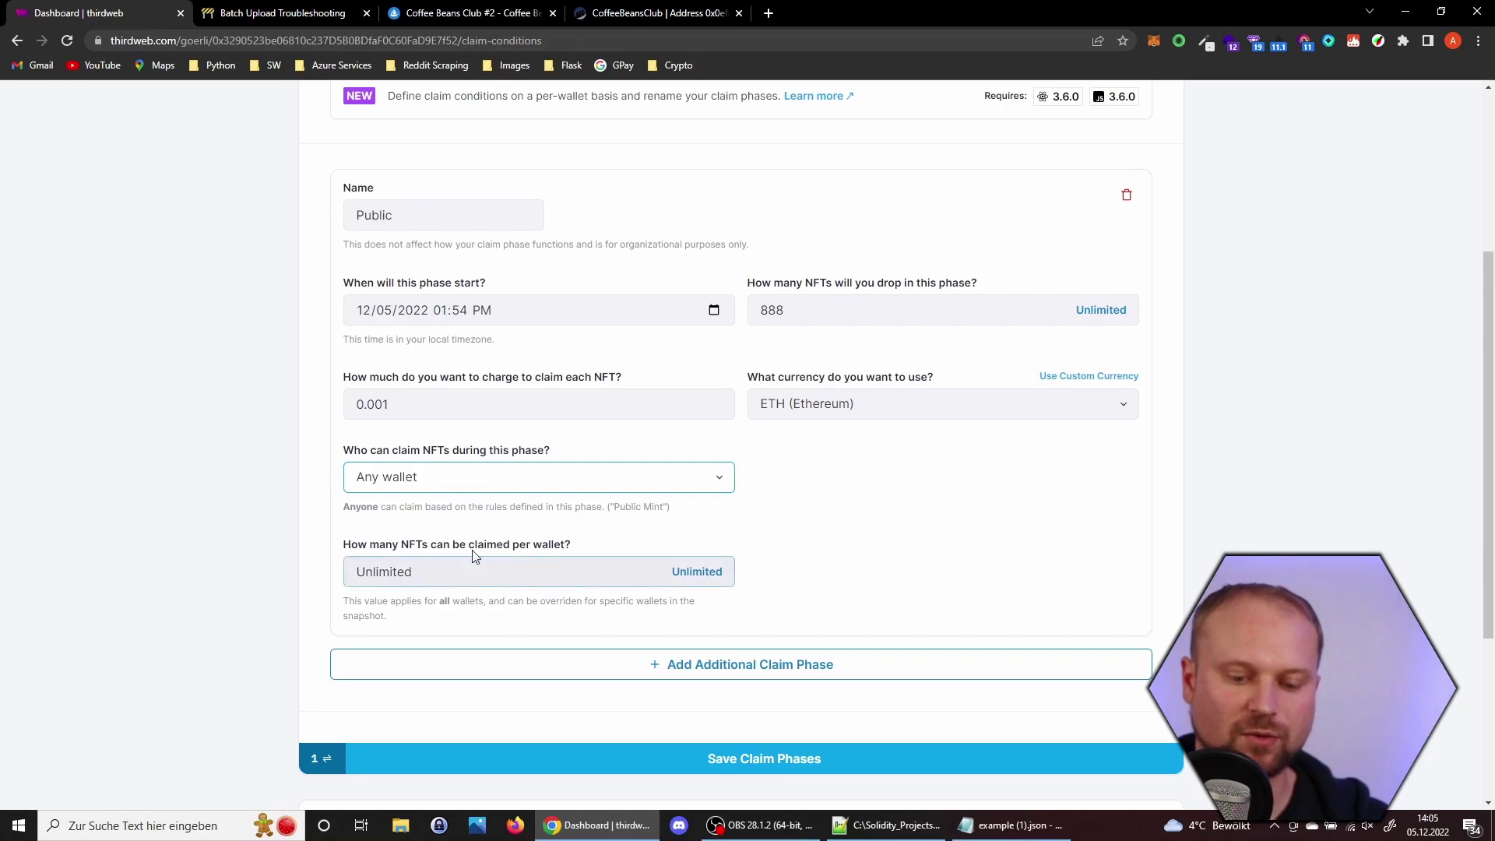
{"action": "left_click", "coordinate": [849, 532]}
{"action": "double_click", "coordinate": [596, 579]}
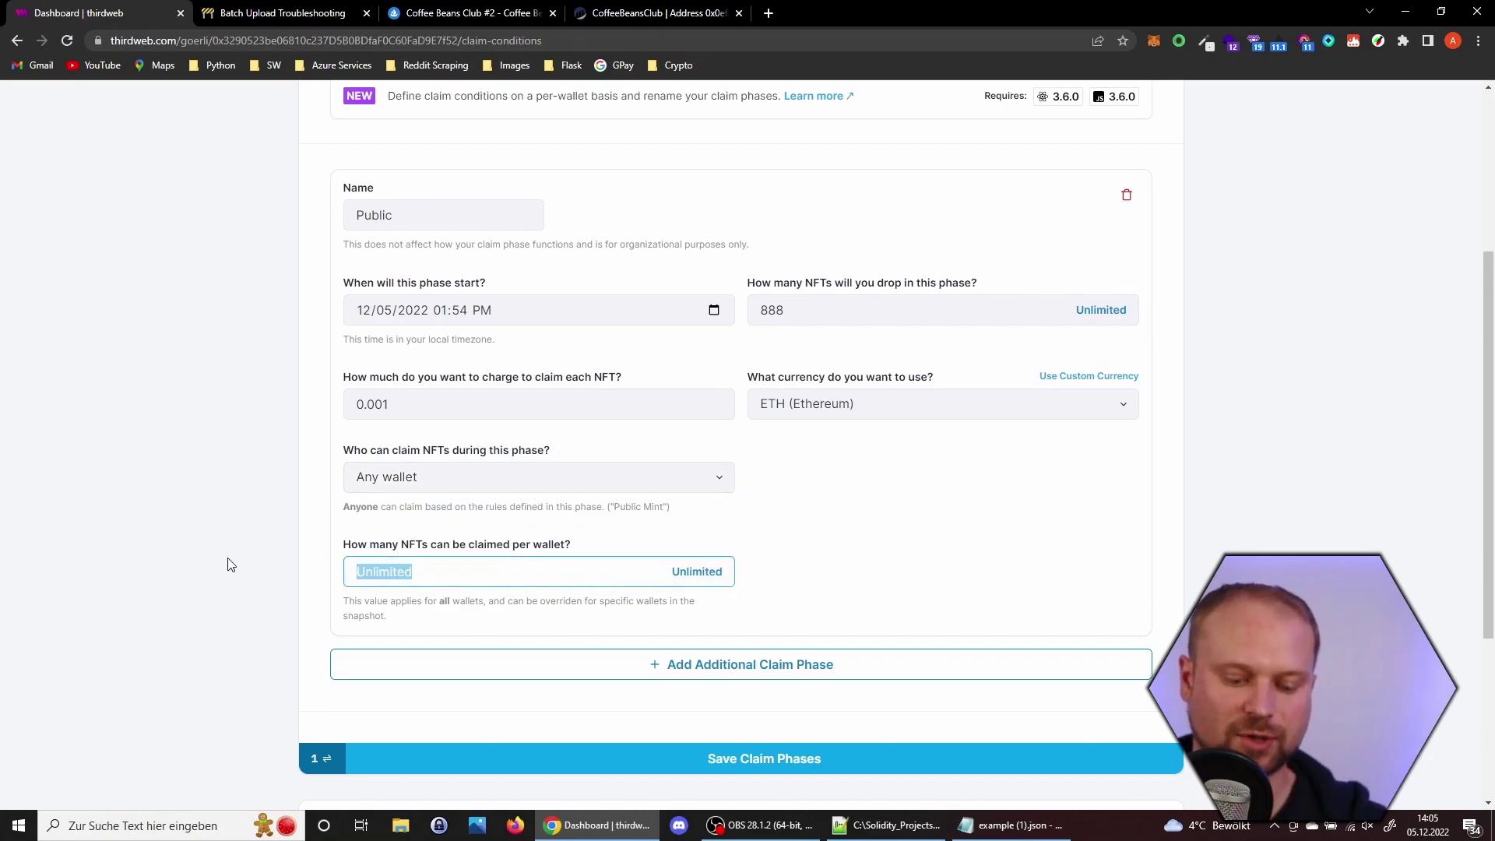
{"action": "type", "text": "10"}
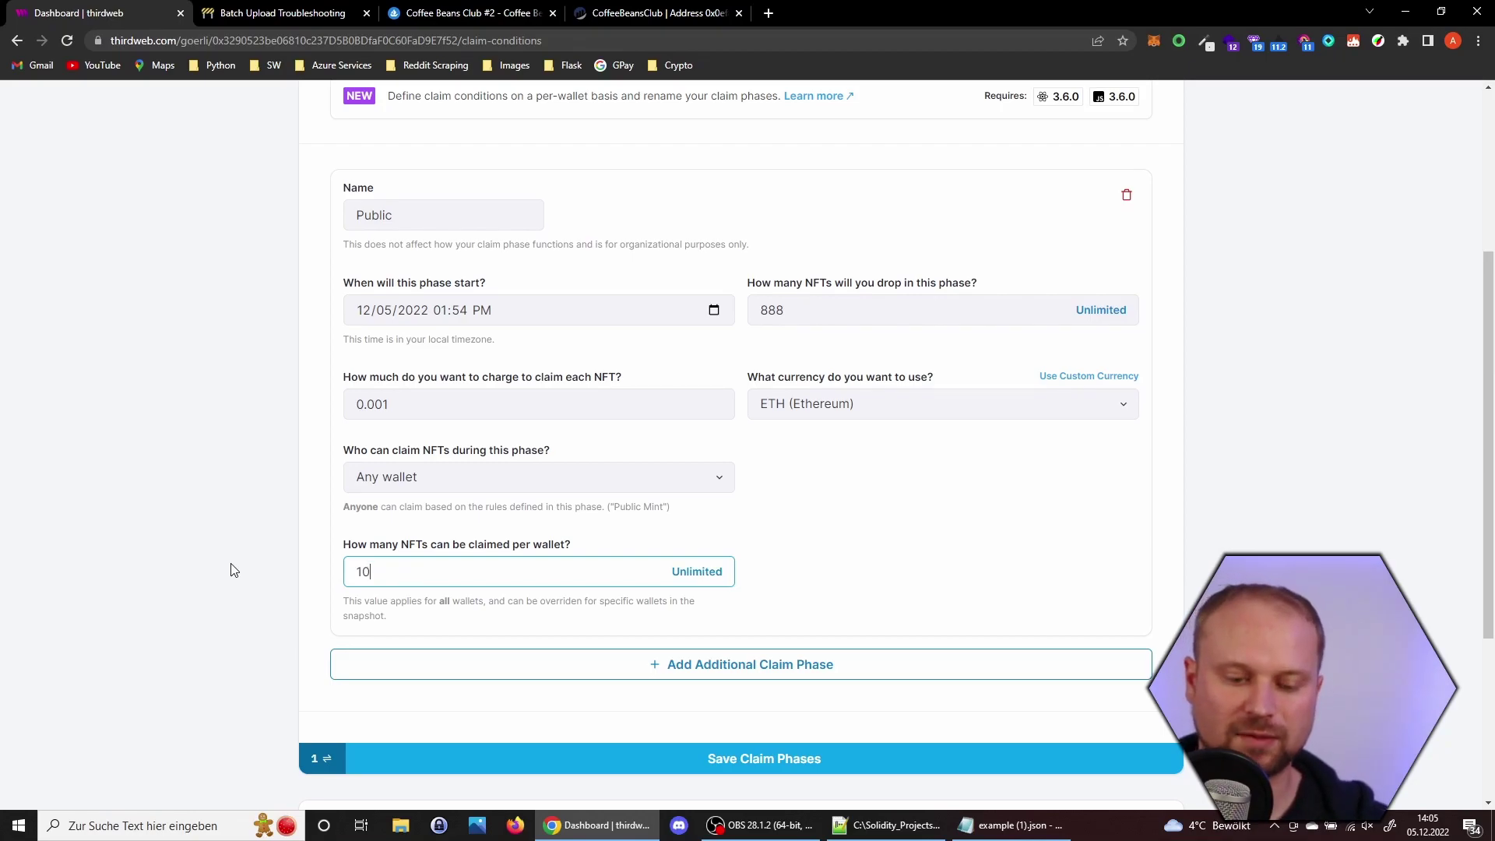
{"action": "left_click", "coordinate": [234, 569]}
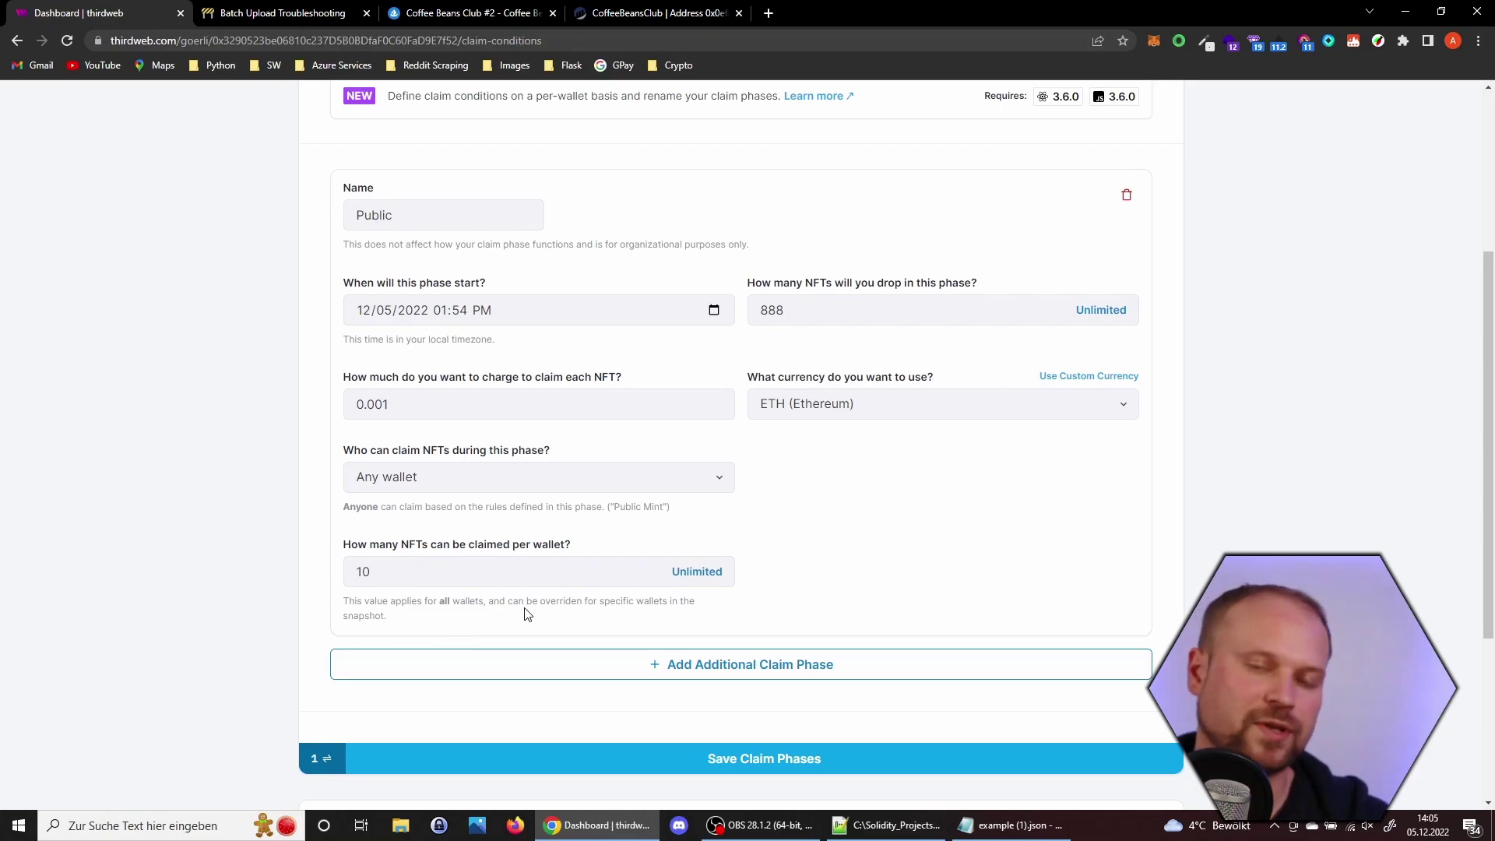
{"action": "scroll", "coordinate": [825, 555], "scroll_direction": "down", "scroll_amount": 2}
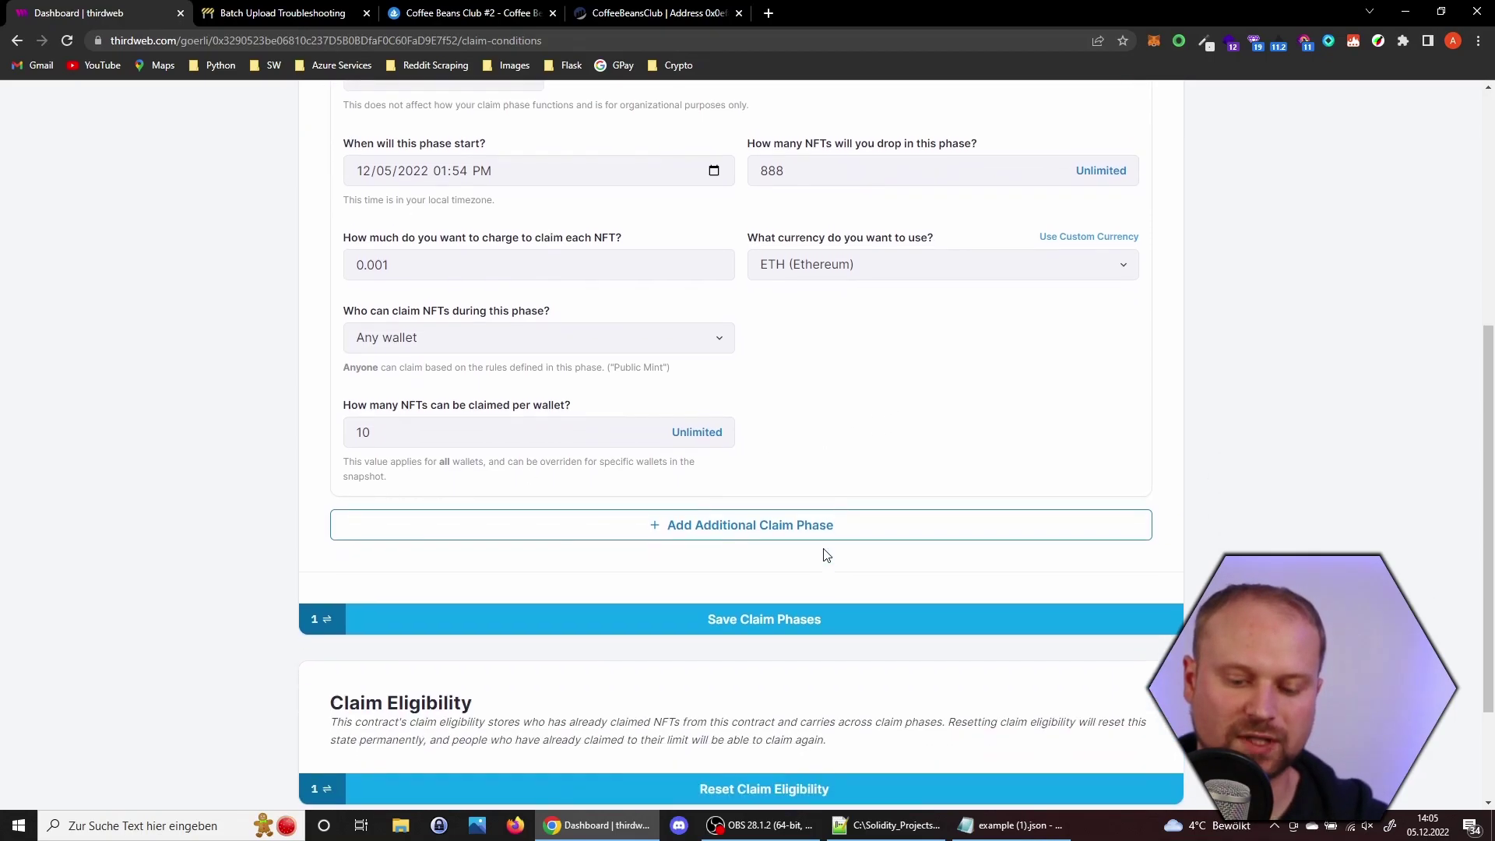
{"action": "scroll", "coordinate": [878, 410], "scroll_direction": "up", "scroll_amount": 2}
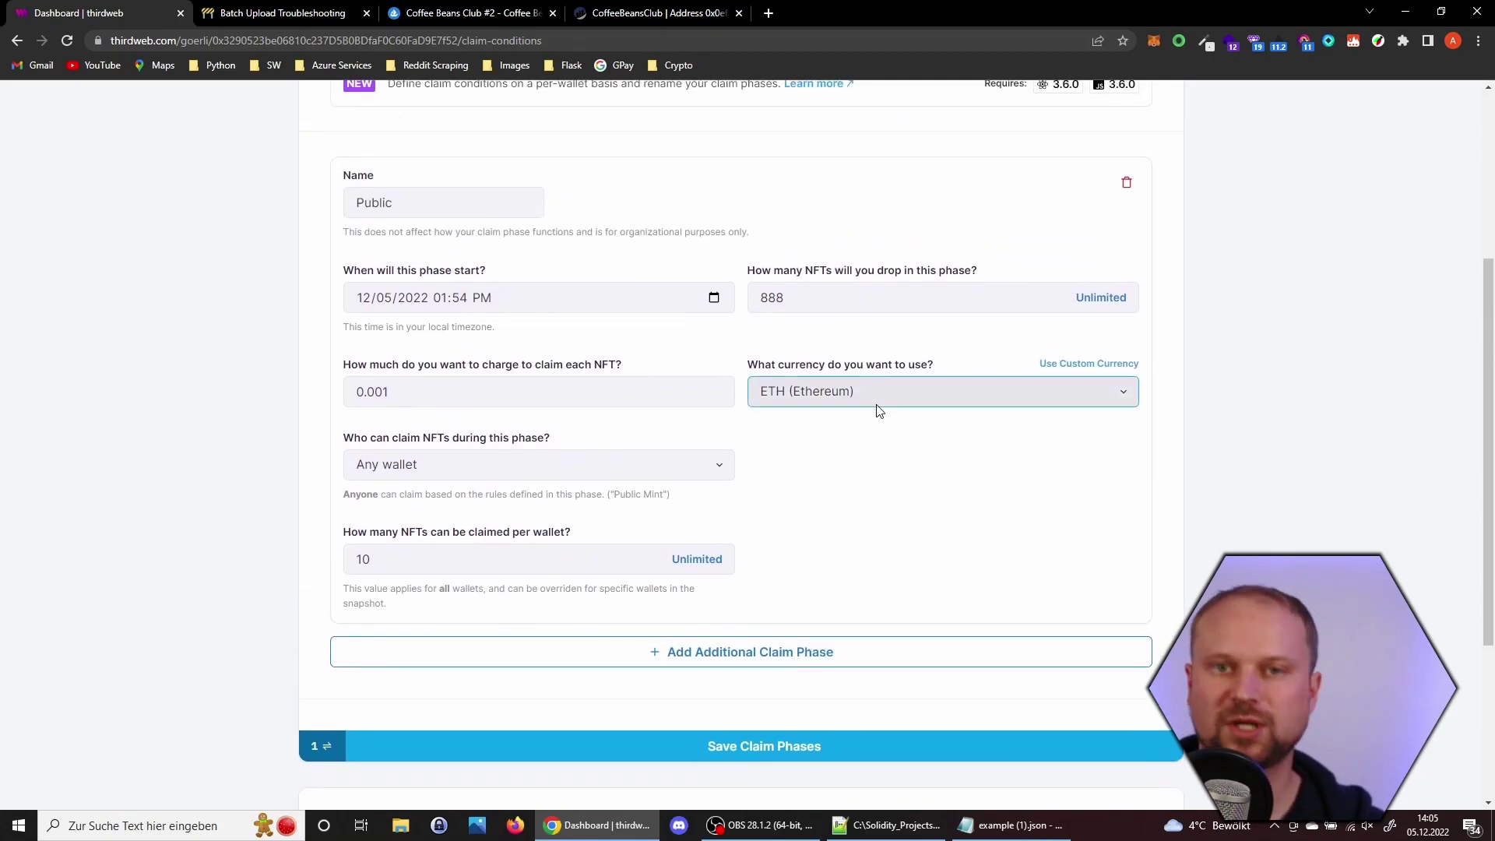
{"action": "scroll", "coordinate": [878, 410], "scroll_direction": "down", "scroll_amount": 3}
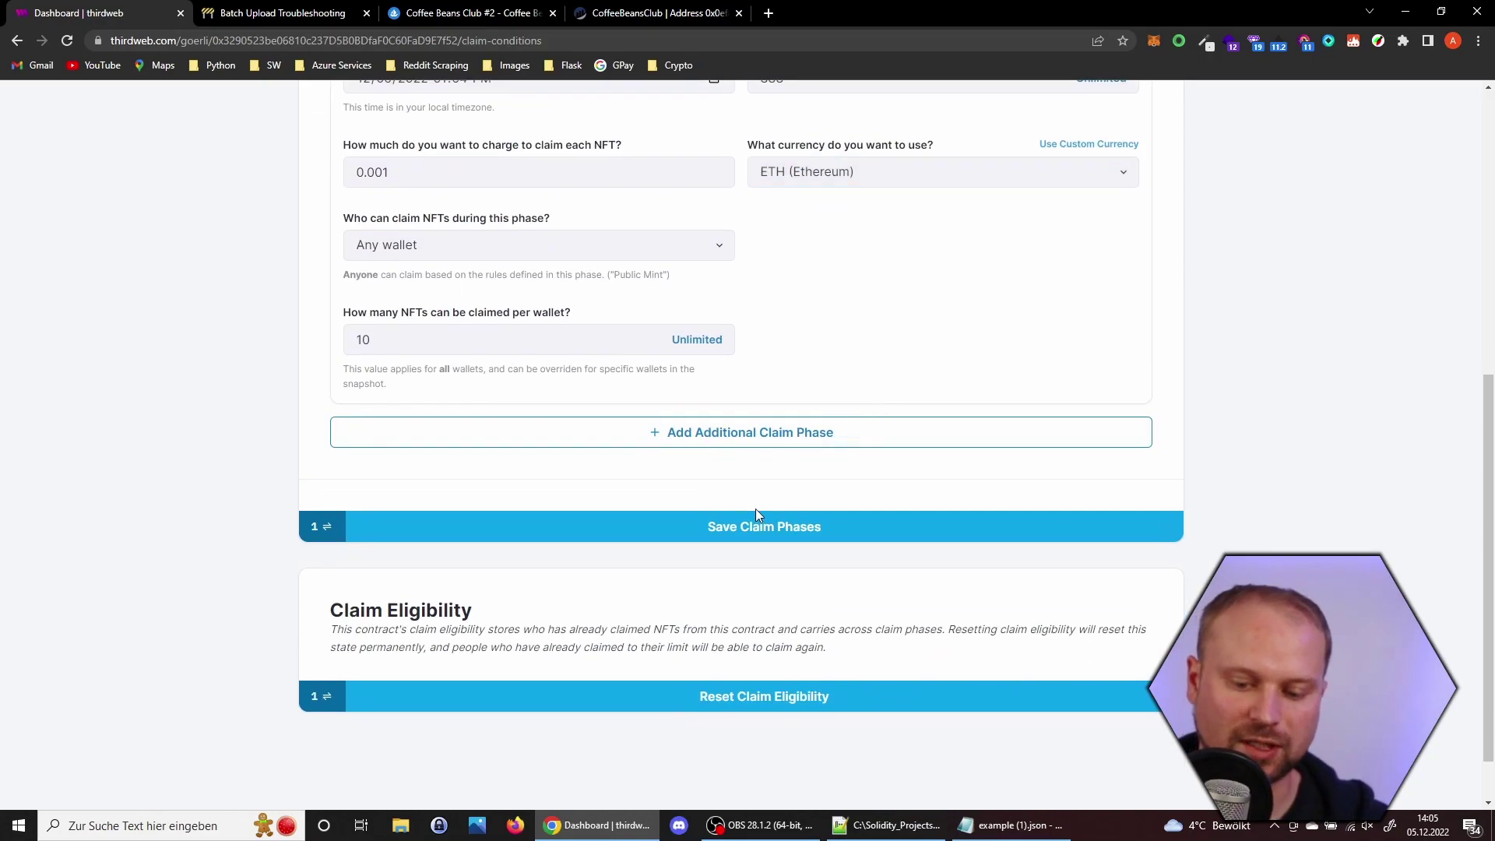
Step: Save the Public claim phase and approve the transaction in MetaMask
{"action": "left_click", "coordinate": [761, 531]}
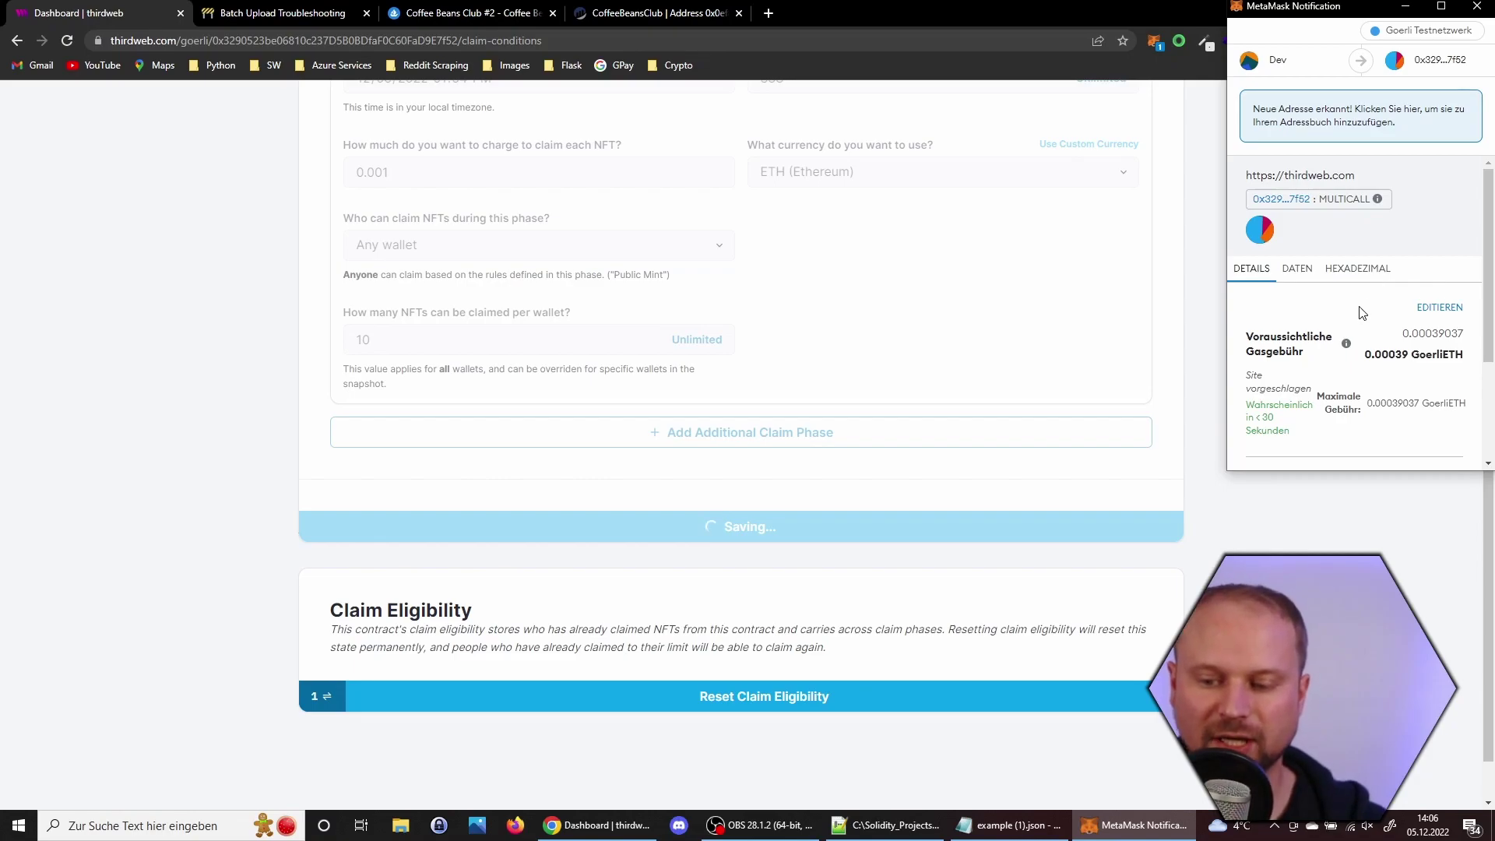
{"action": "scroll", "coordinate": [1362, 312], "scroll_direction": "down", "scroll_amount": 3}
{"action": "left_click", "coordinate": [1406, 432]}
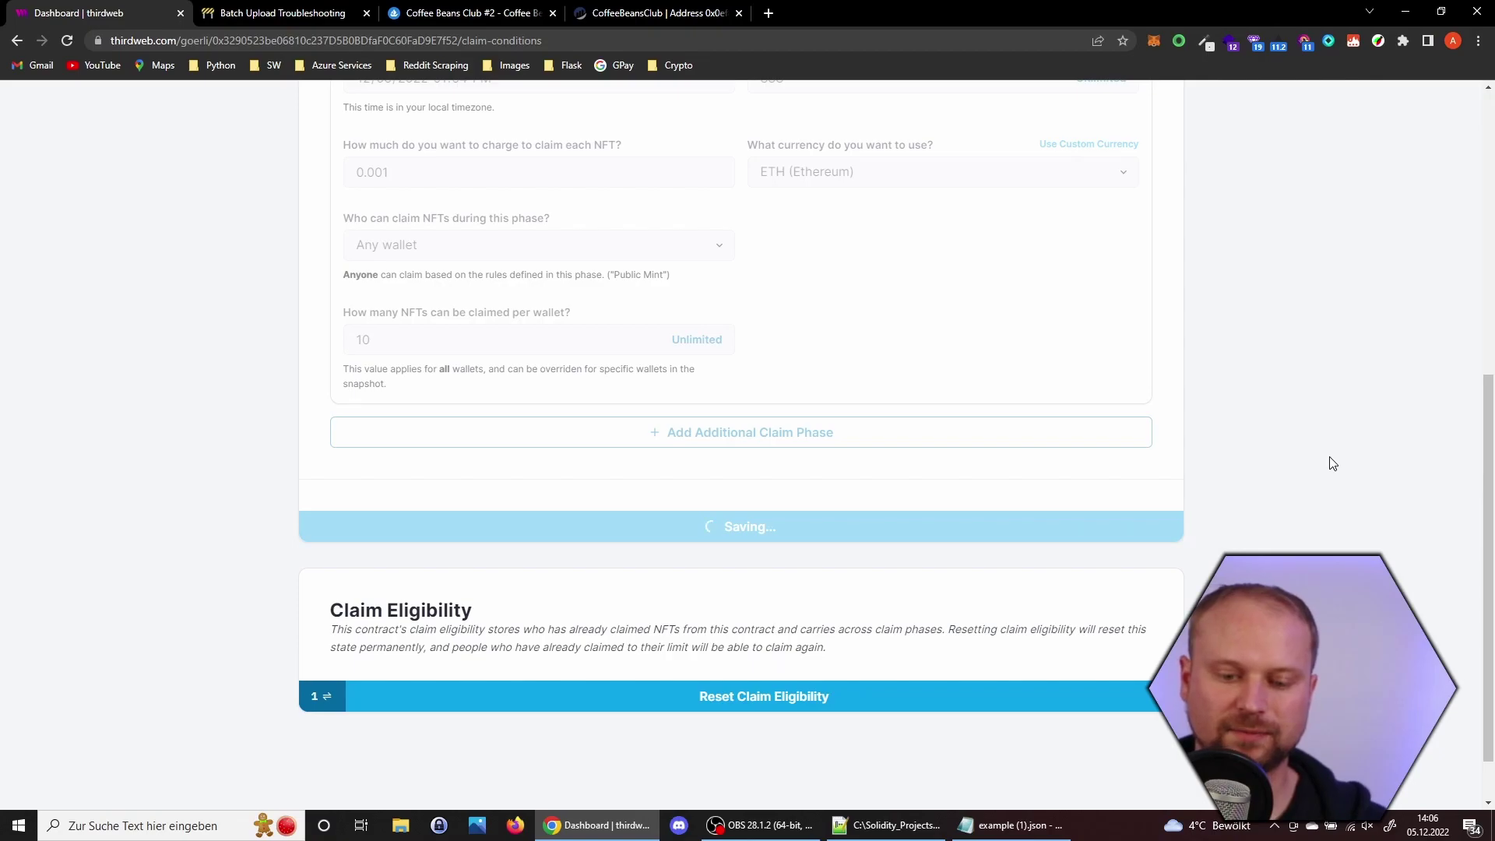
{"action": "scroll", "coordinate": [1080, 379], "scroll_direction": "up", "scroll_amount": 7}
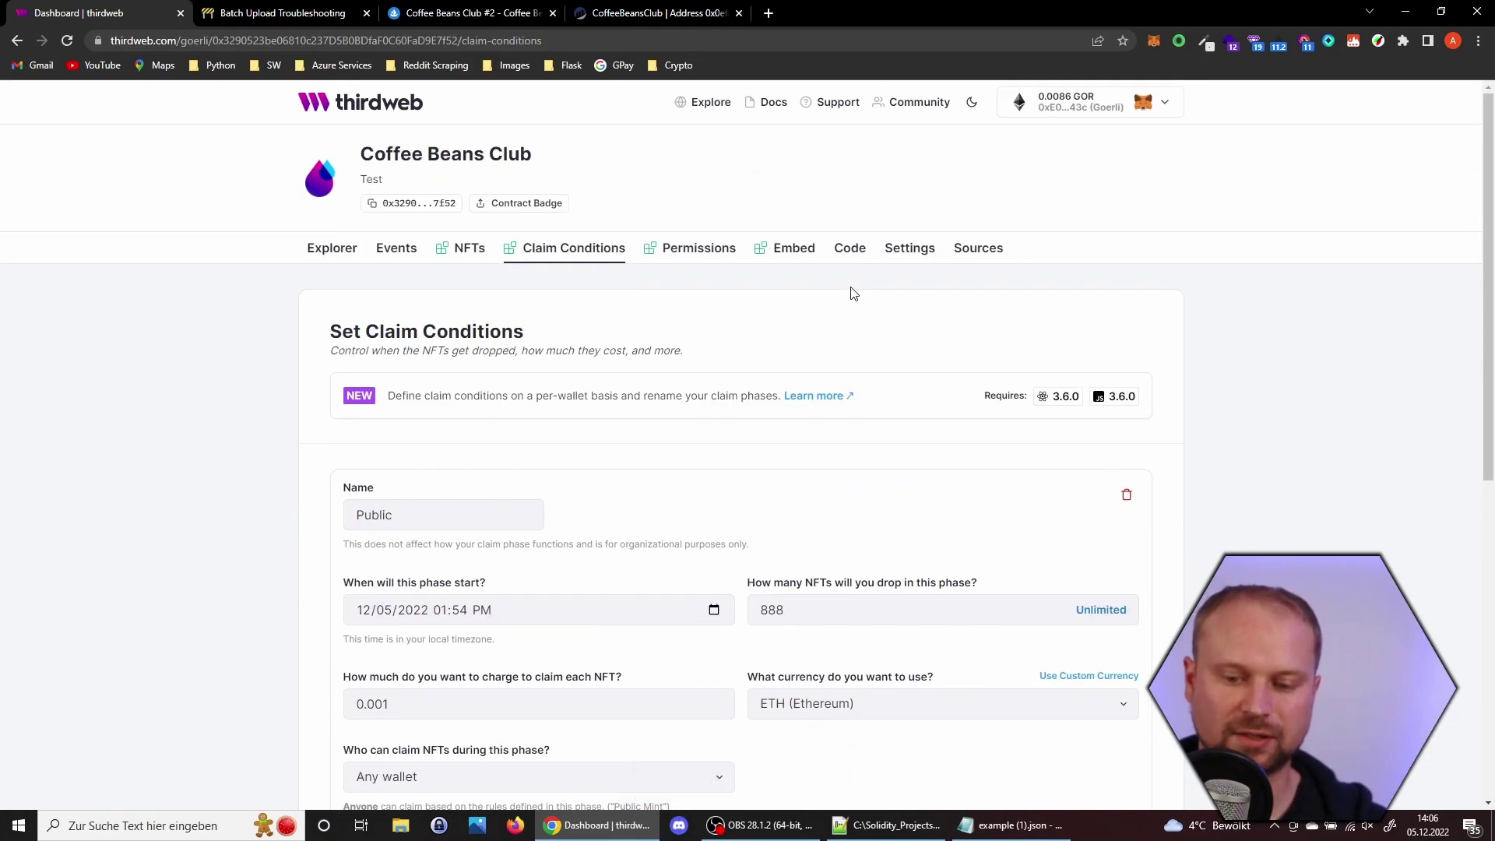
Step: Open the Permissions page showing the Admin, Minter and transfer settings
{"action": "left_click", "coordinate": [686, 255]}
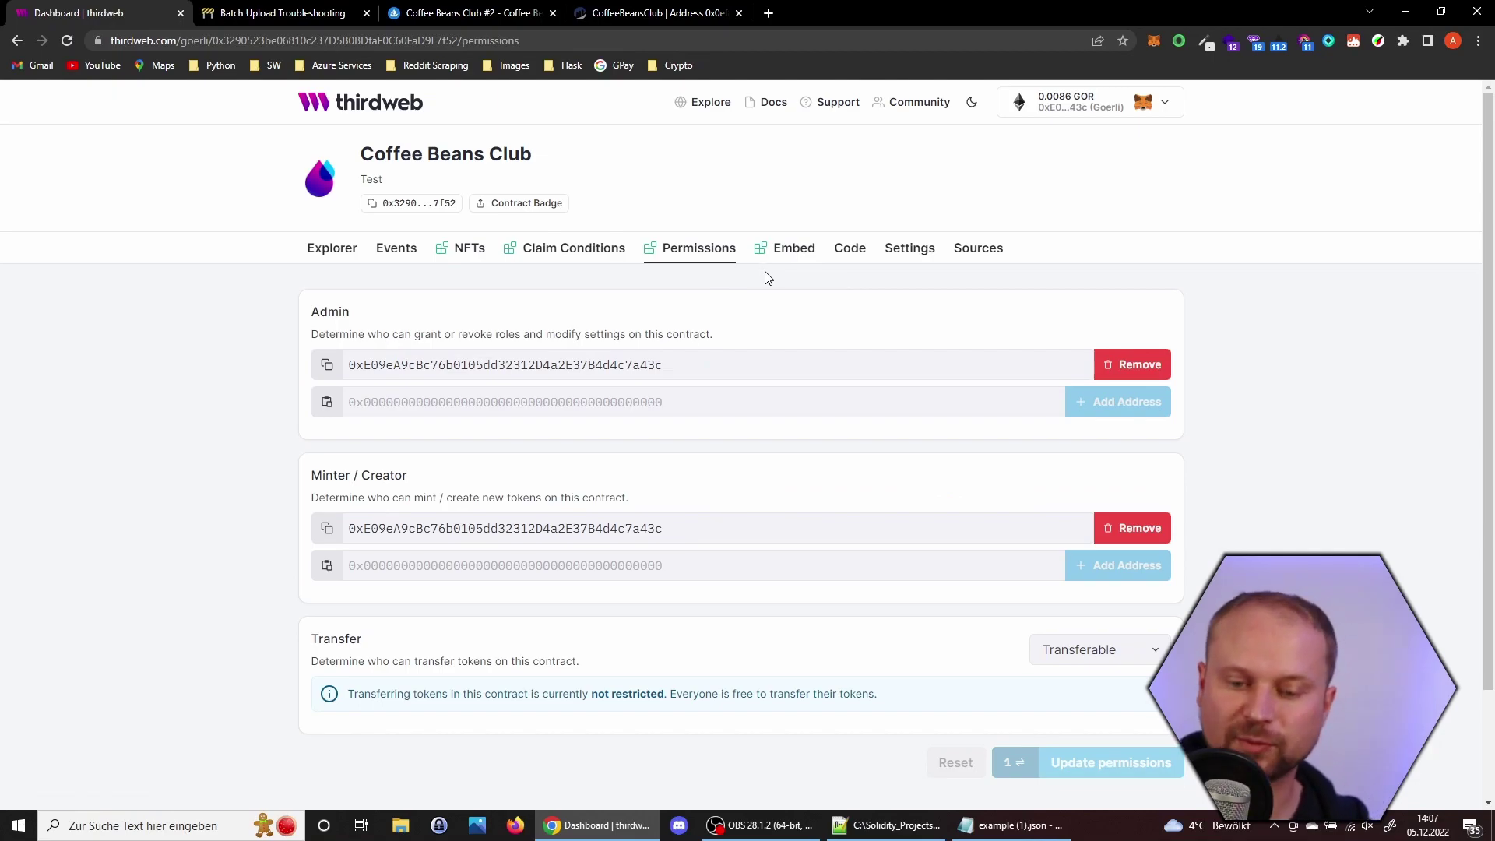
Step: Open the Embed settings and leave the gasless relayer Disabled
{"action": "left_click", "coordinate": [768, 256]}
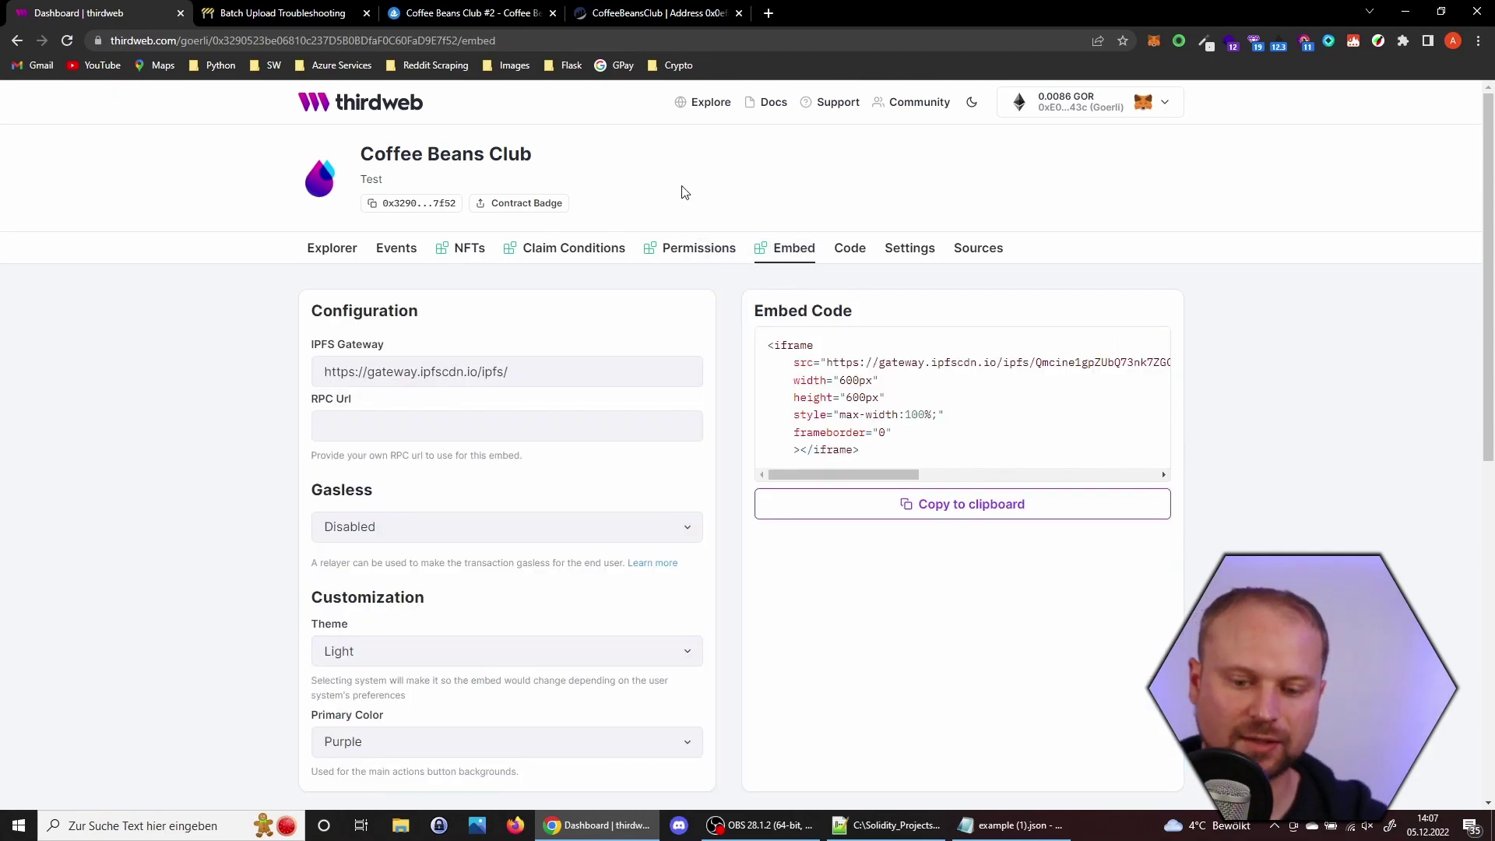
{"action": "left_click_drag", "start_coordinate": [312, 310], "coordinate": [484, 314]}
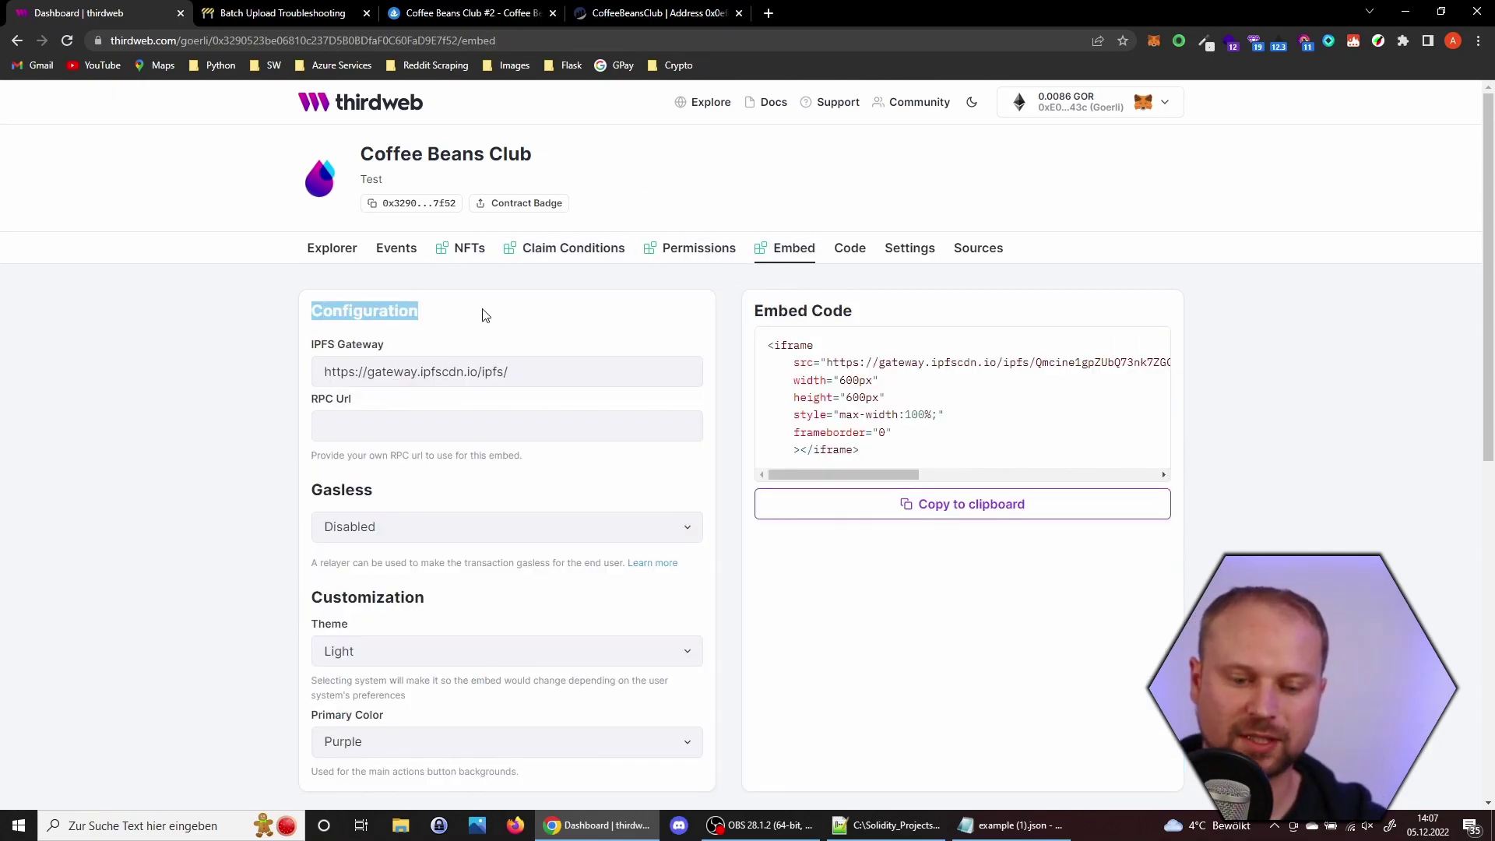
{"action": "left_click", "coordinate": [484, 315]}
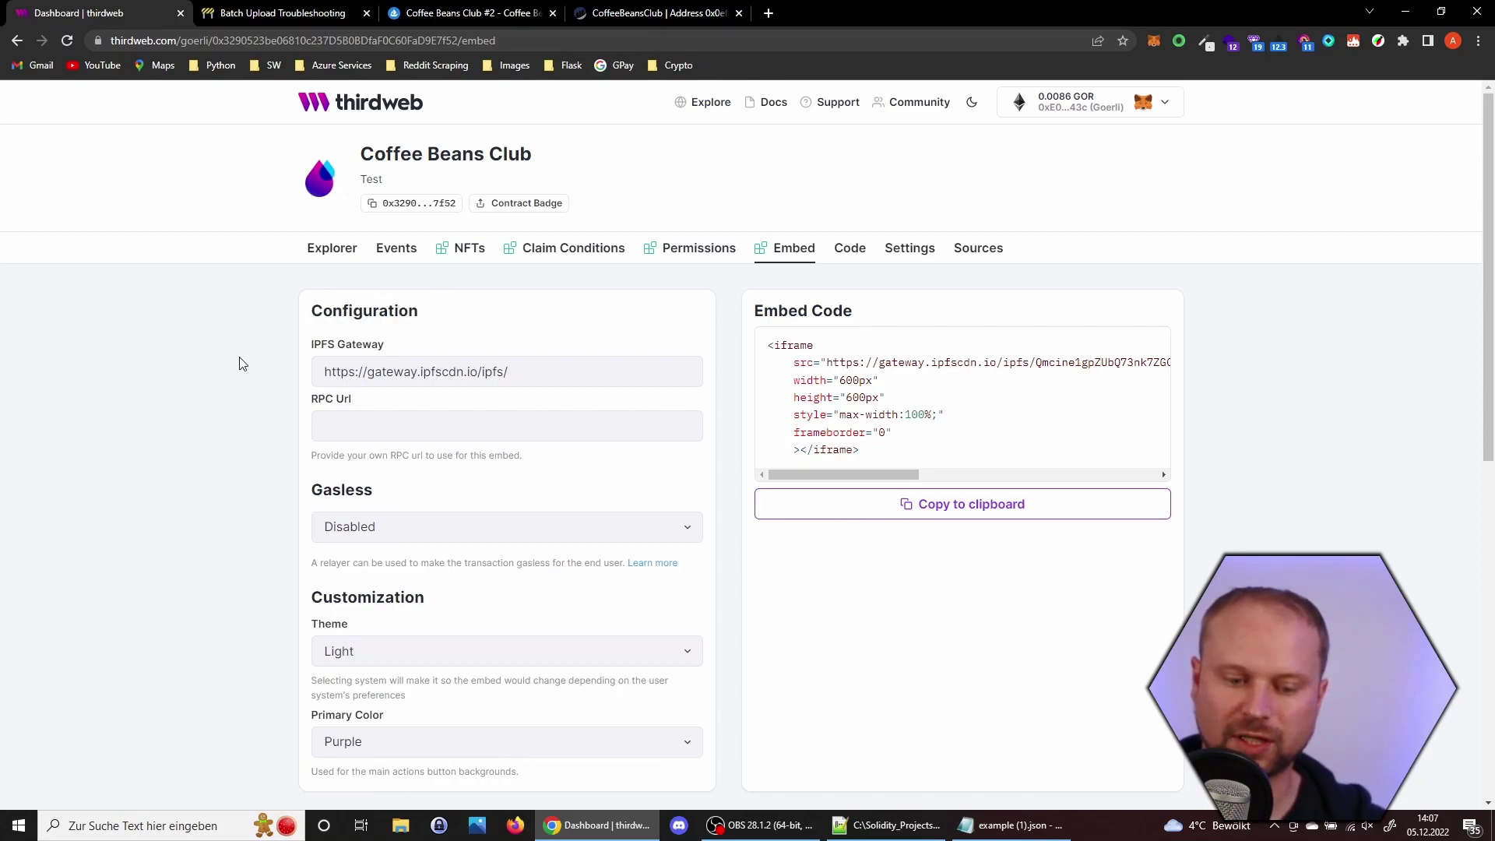
{"action": "scroll", "coordinate": [240, 444], "scroll_direction": "down", "scroll_amount": 2}
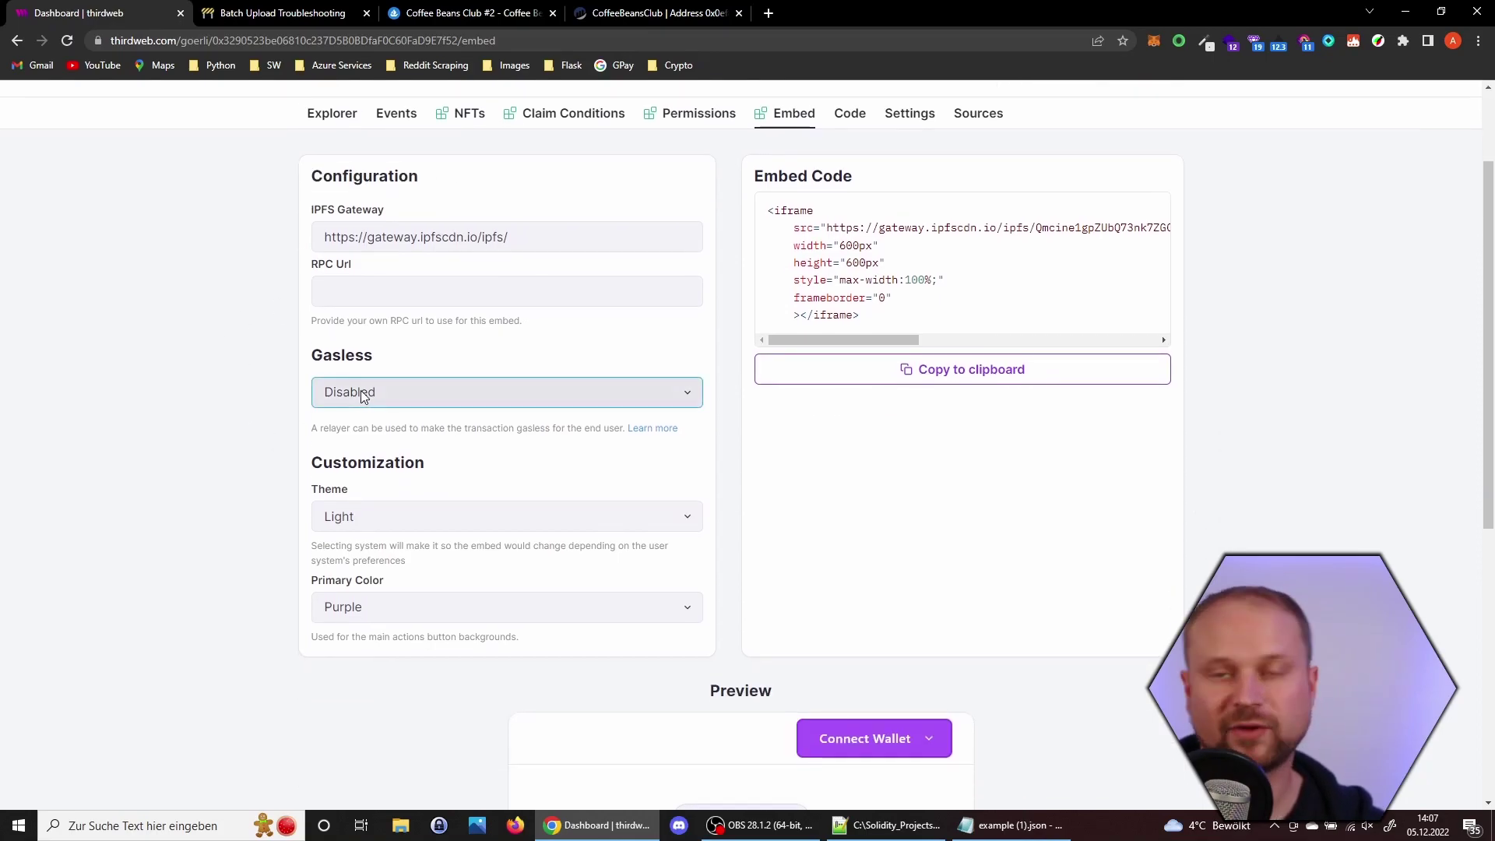
{"action": "left_click", "coordinate": [388, 391]}
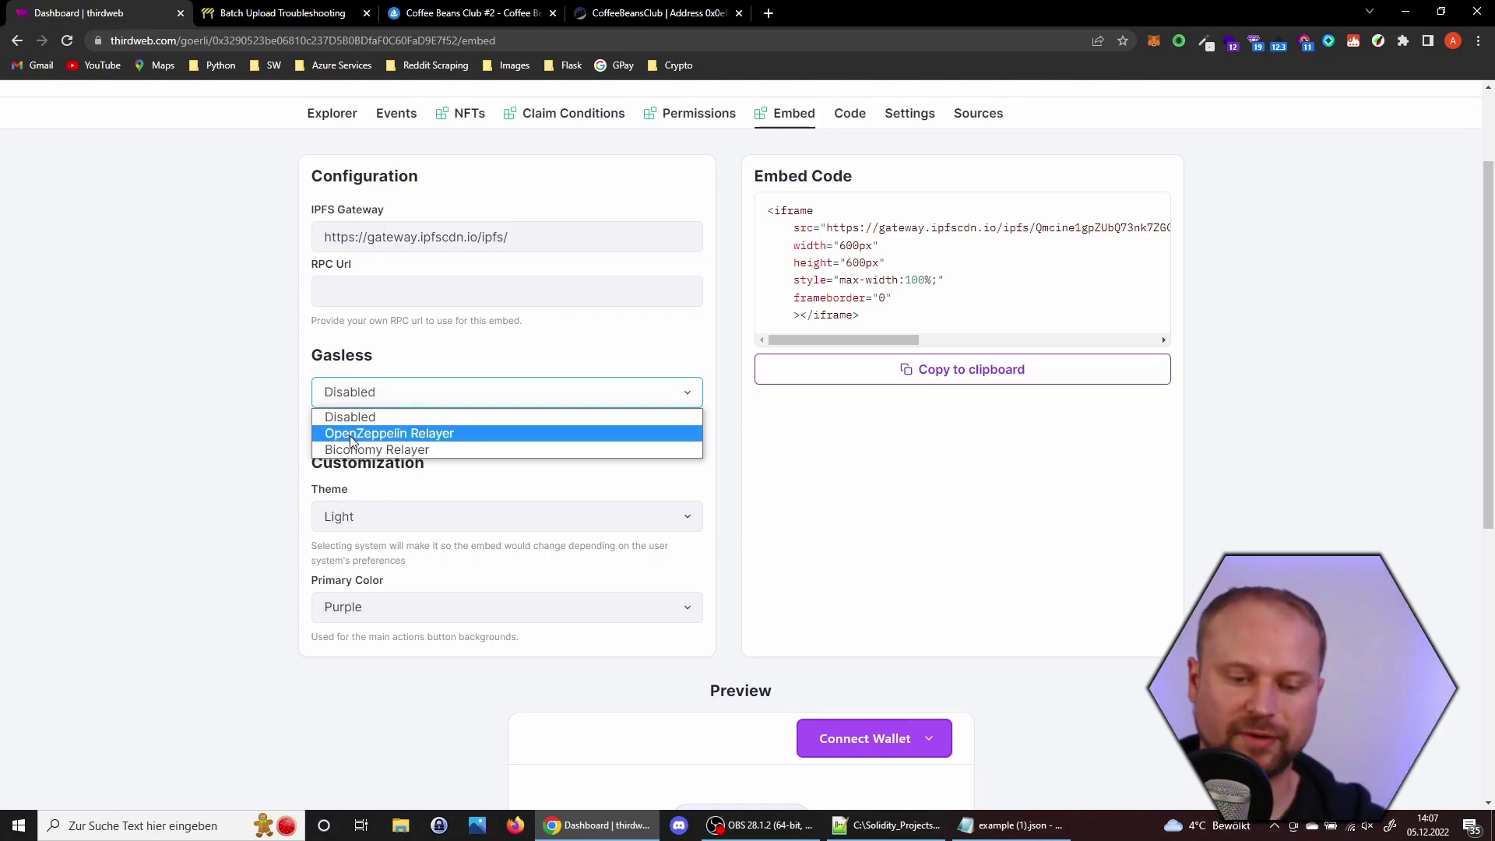
{"action": "left_click", "coordinate": [288, 392]}
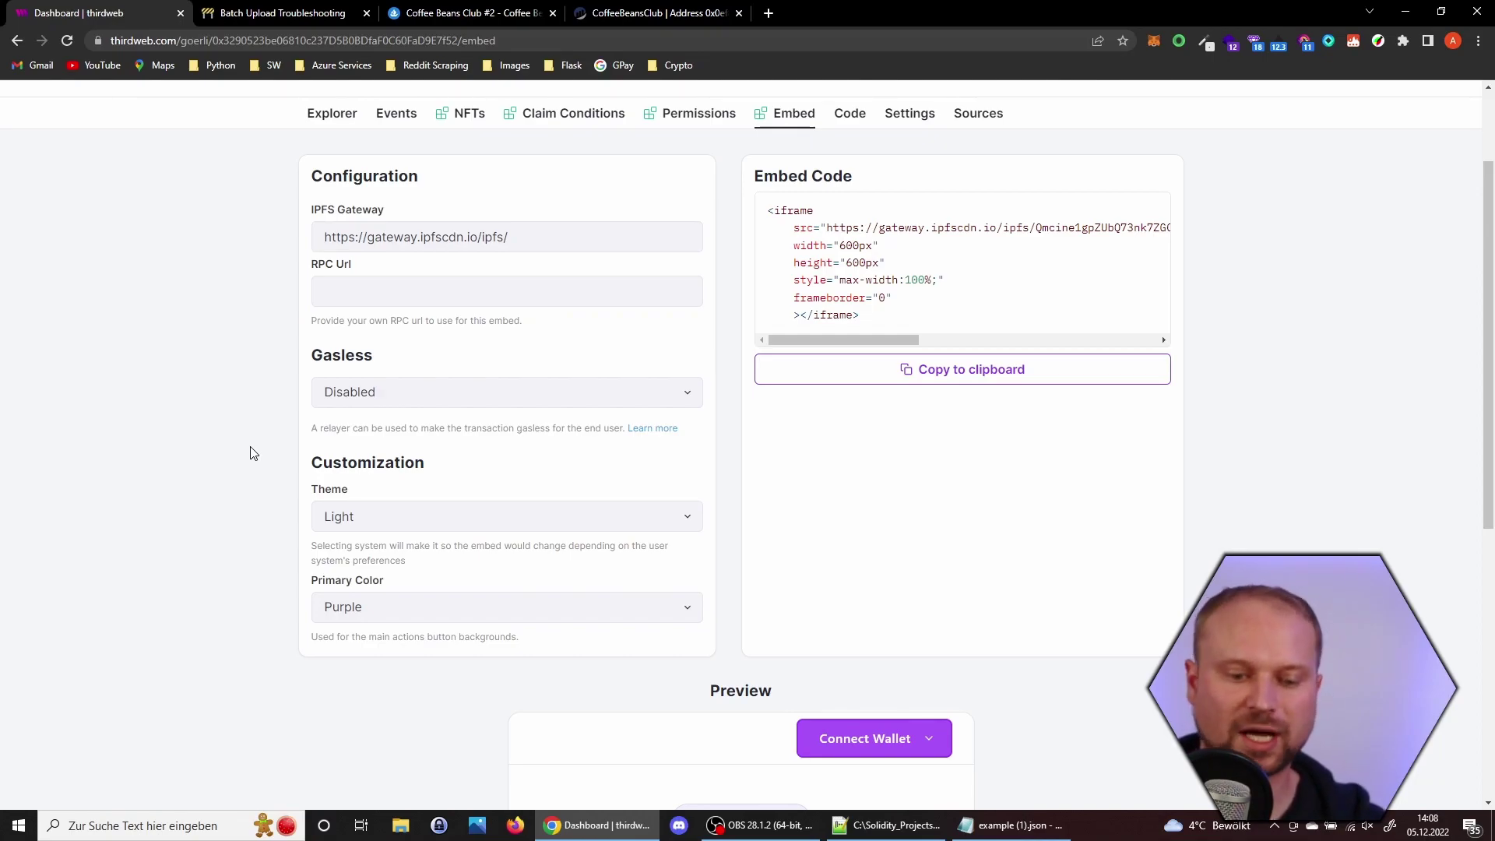
Step: Set the widget theme to Dark and primary colour to Pink, then check the preview
{"action": "left_click", "coordinate": [428, 517]}
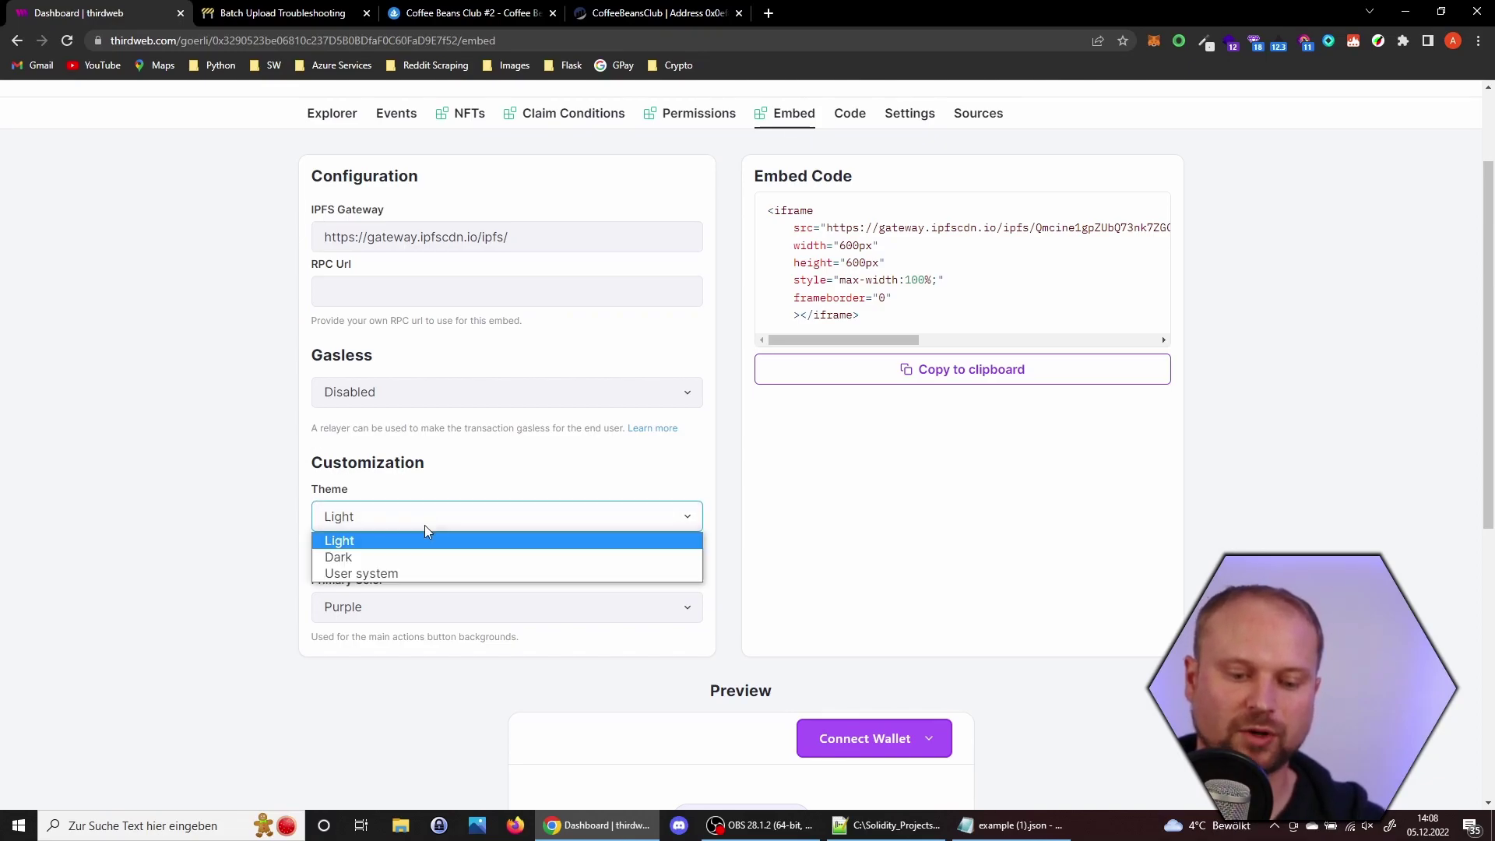
{"action": "left_click", "coordinate": [413, 556]}
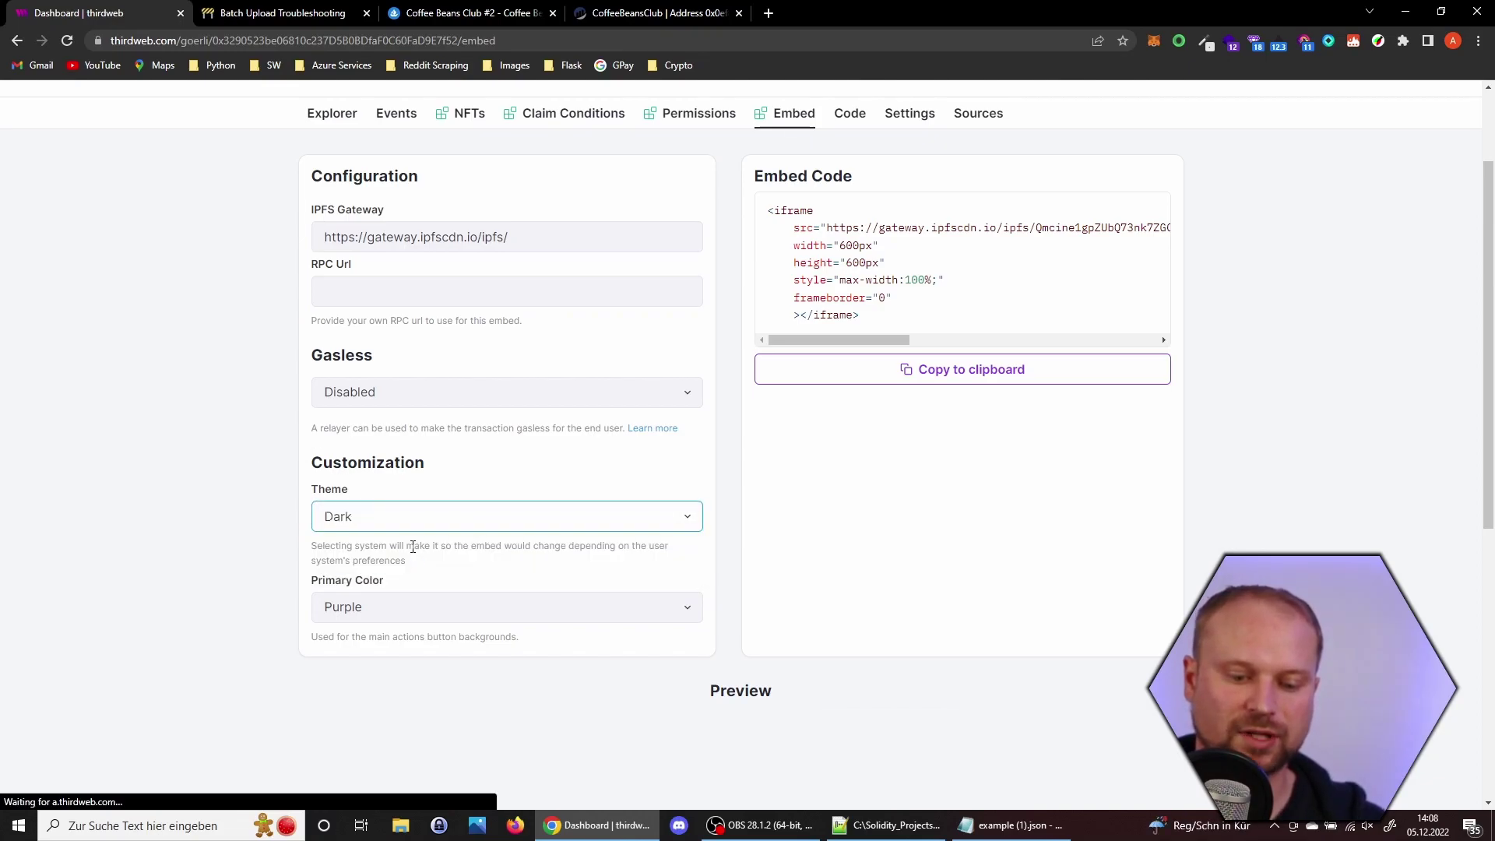
{"action": "scroll", "coordinate": [267, 550], "scroll_direction": "down", "scroll_amount": 1}
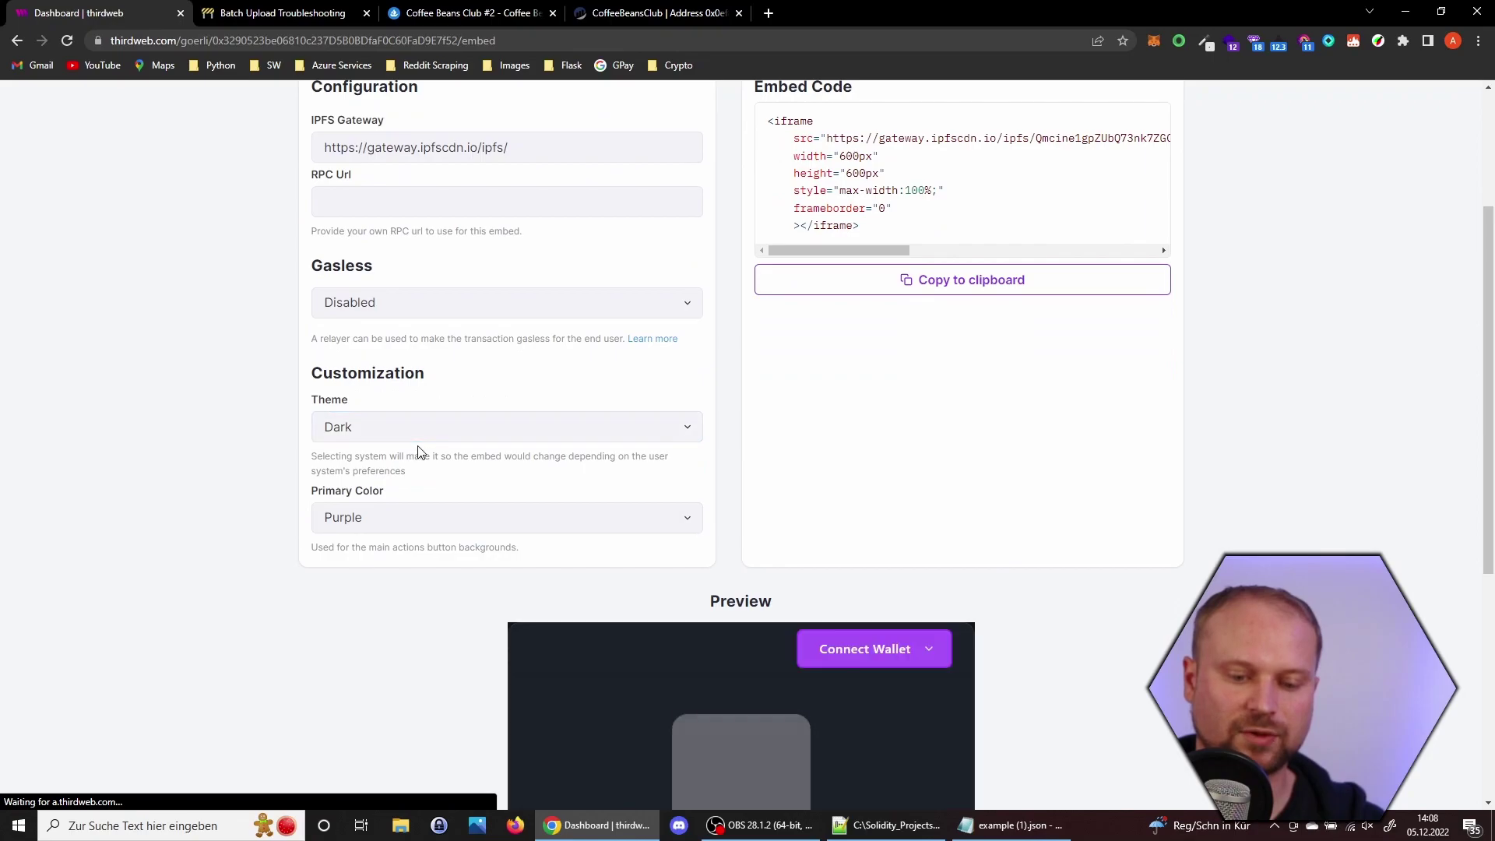
{"action": "scroll", "coordinate": [289, 511], "scroll_direction": "down", "scroll_amount": 1}
{"action": "left_click", "coordinate": [470, 381]}
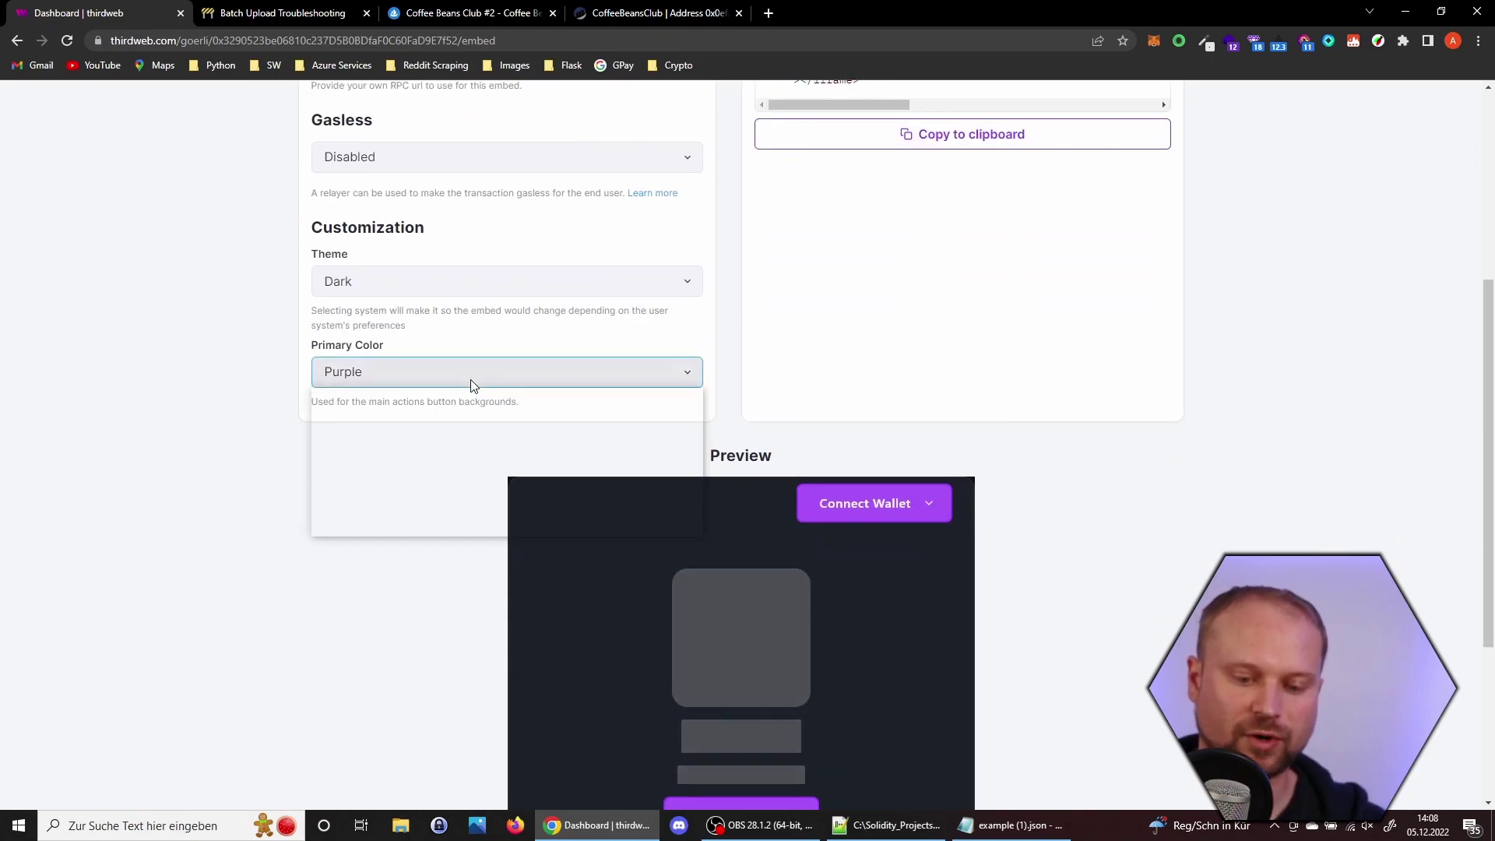
{"action": "left_click", "coordinate": [435, 441]}
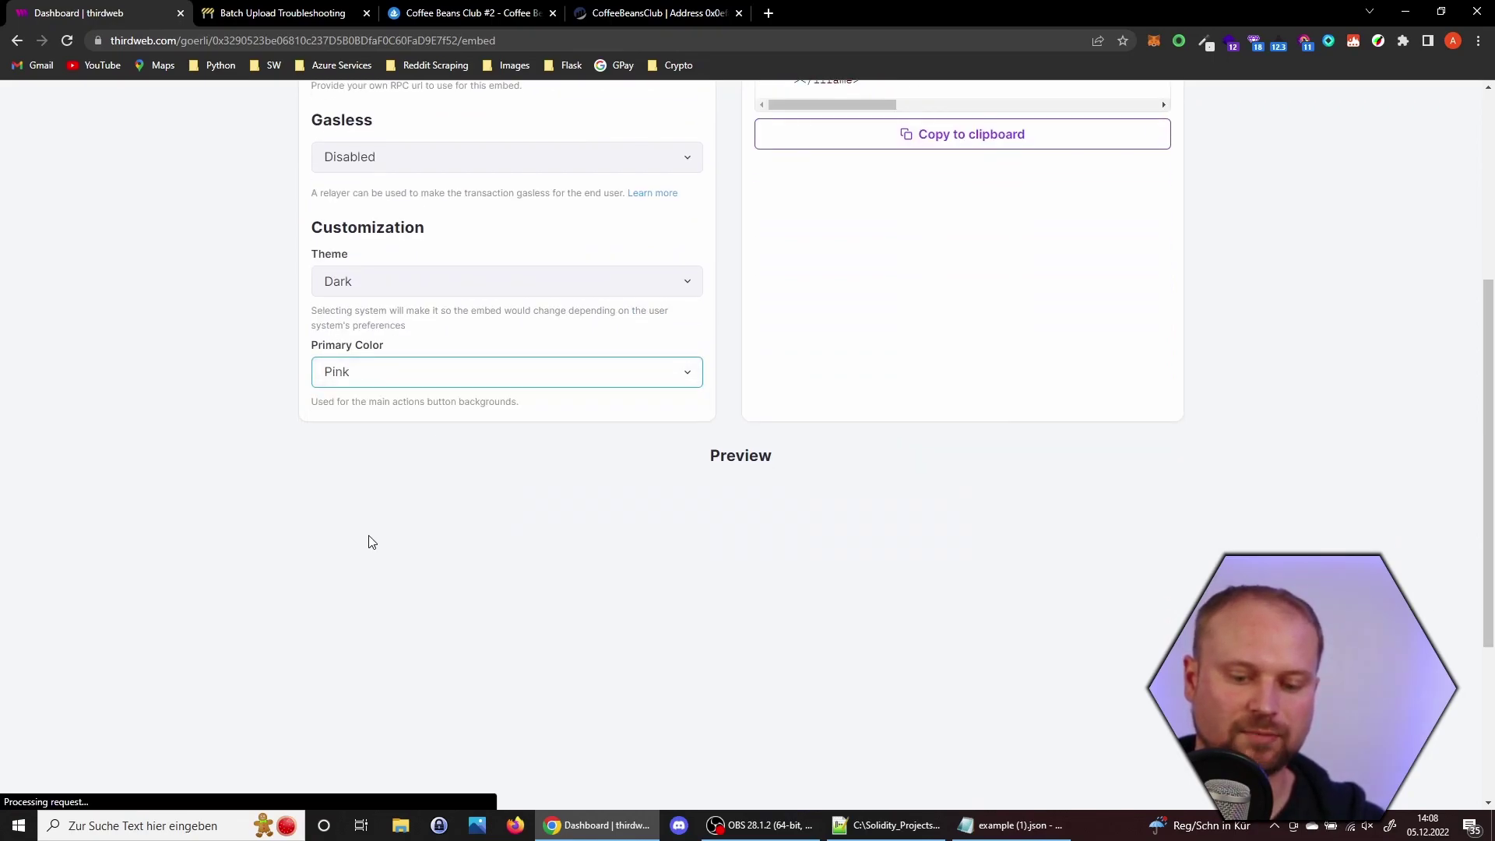
{"action": "scroll", "coordinate": [372, 542], "scroll_direction": "down", "scroll_amount": 2}
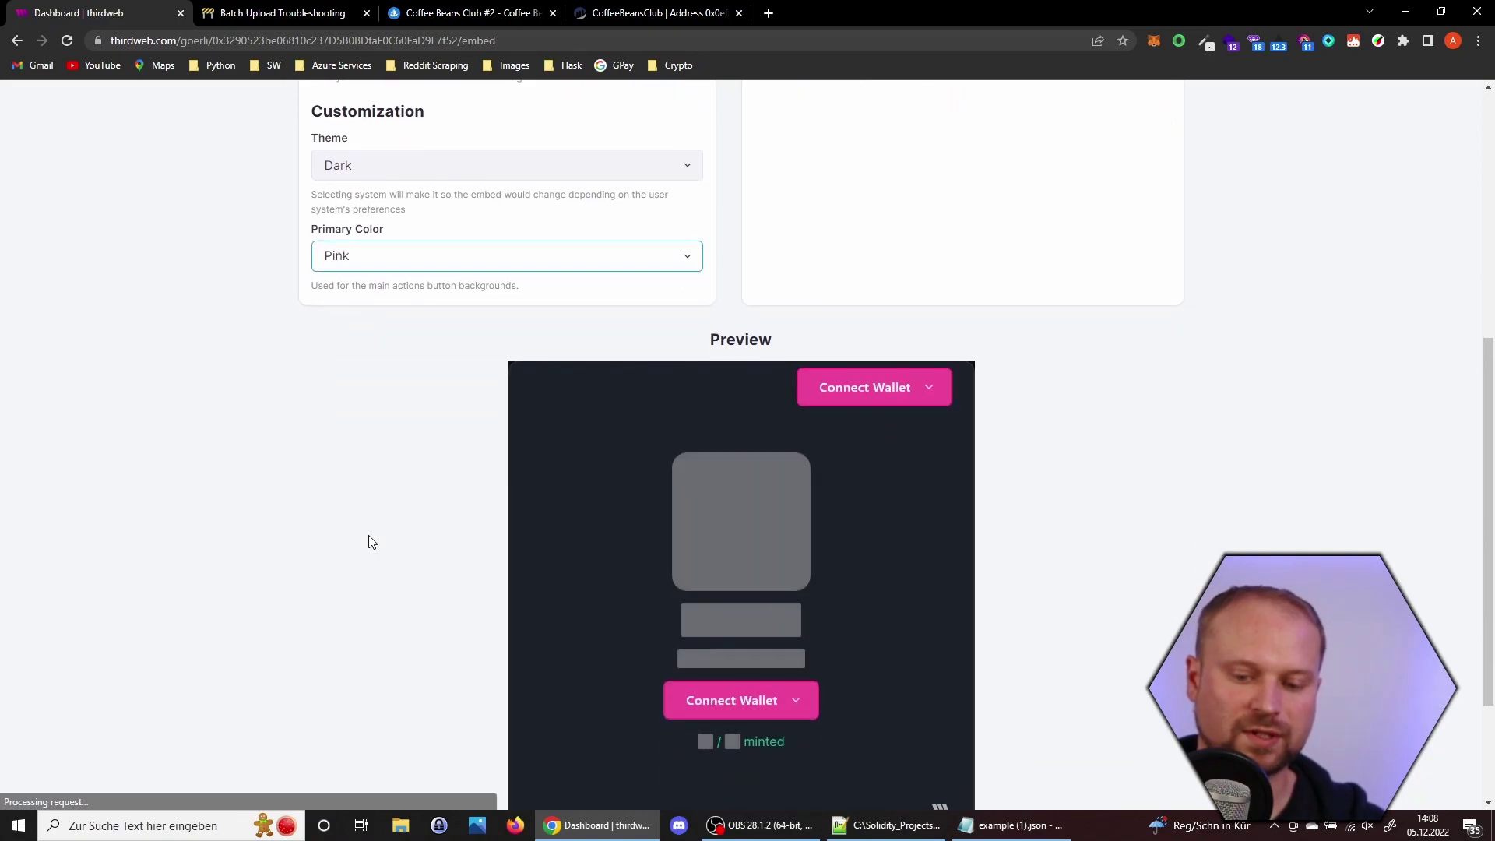
{"action": "scroll", "coordinate": [372, 542], "scroll_direction": "down", "scroll_amount": 2}
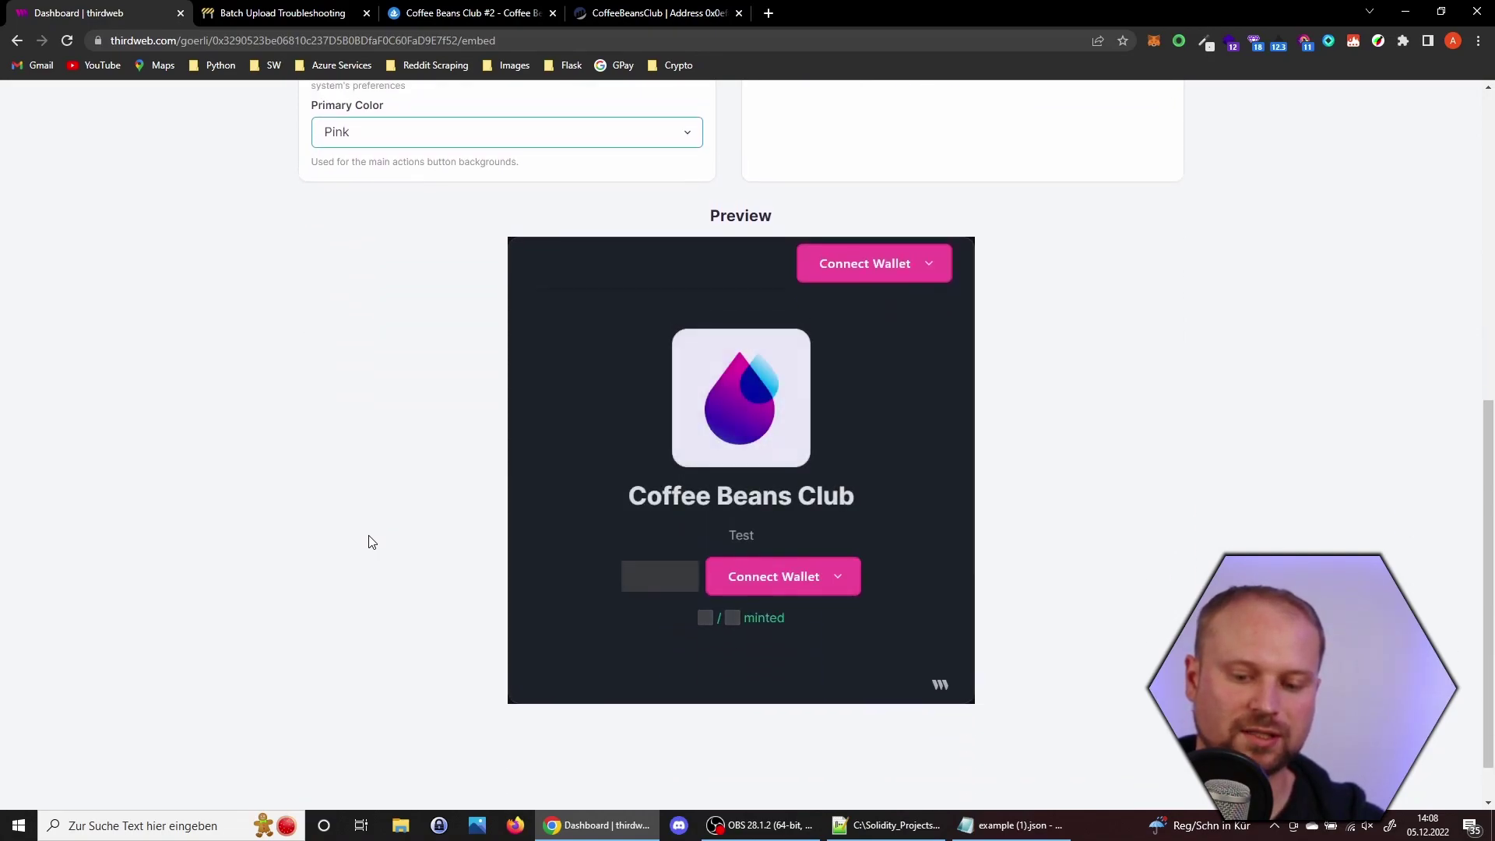
{"action": "scroll", "coordinate": [622, 419], "scroll_direction": "up", "scroll_amount": 8}
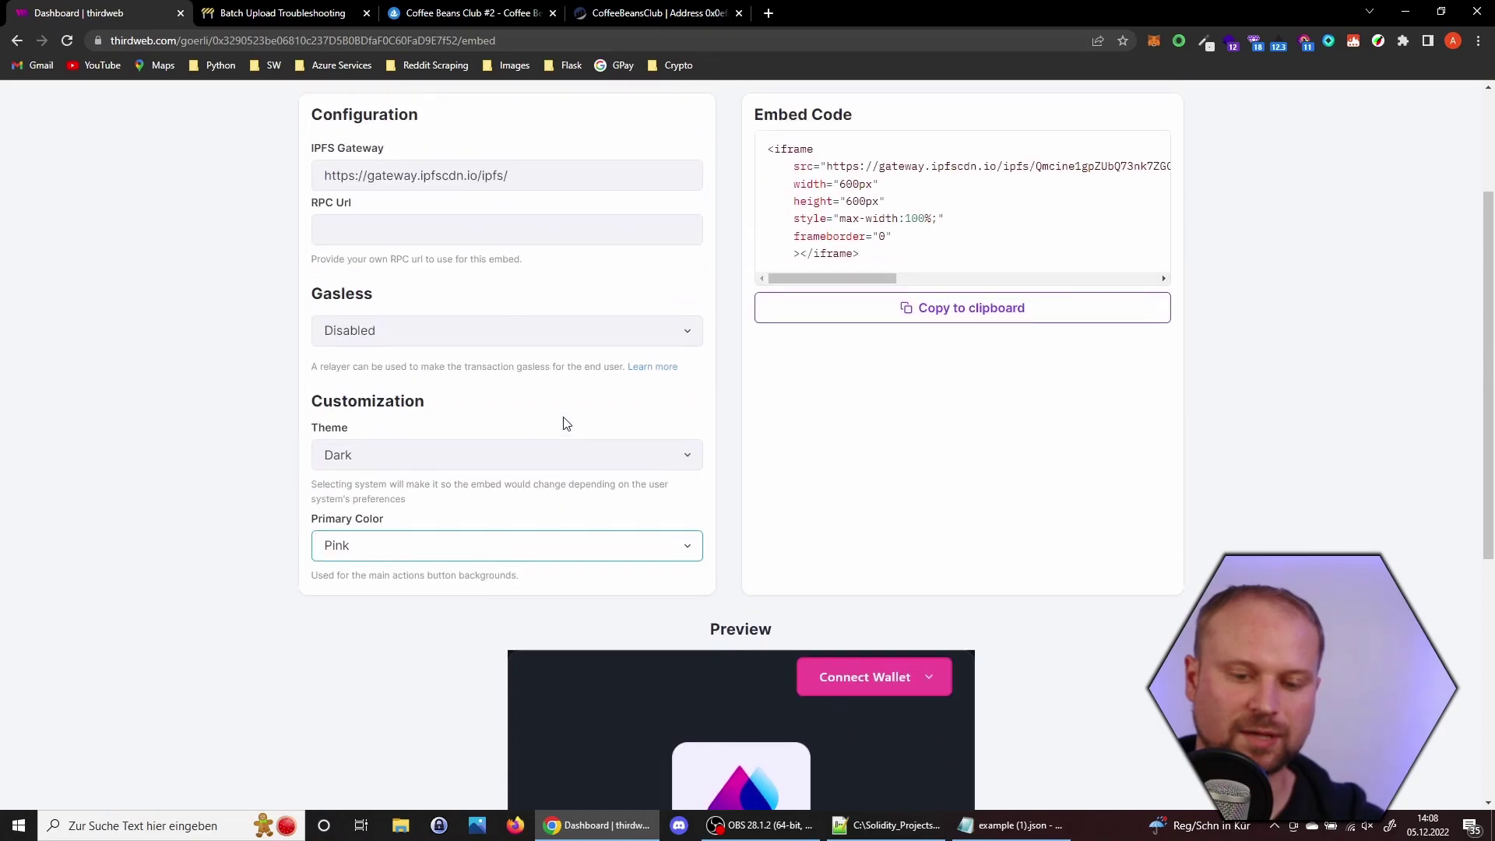
{"action": "scroll", "coordinate": [566, 423], "scroll_direction": "down", "scroll_amount": 2}
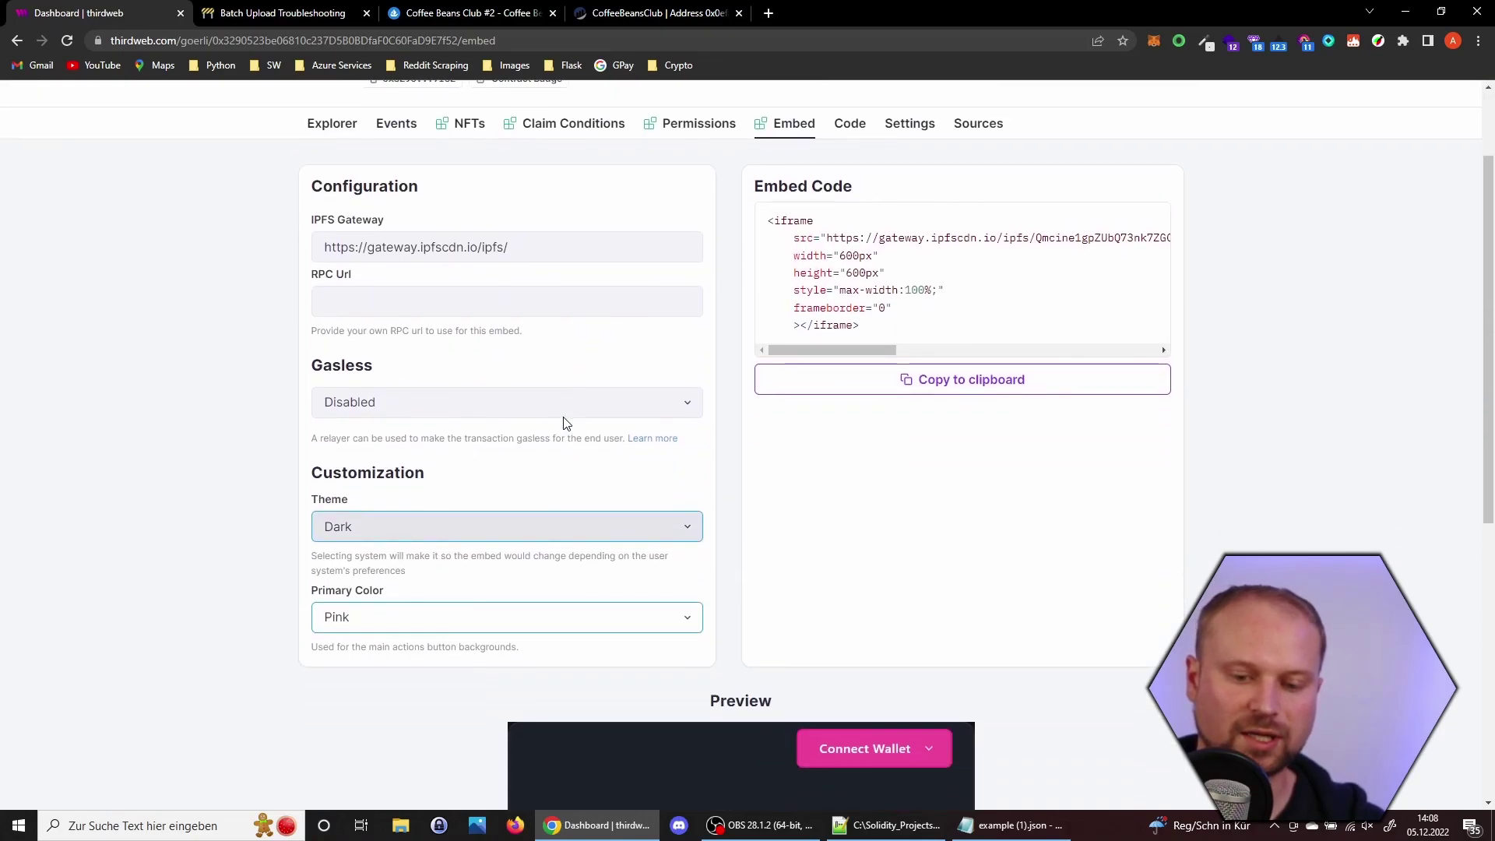
{"action": "scroll", "coordinate": [566, 423], "scroll_direction": "up", "scroll_amount": 2}
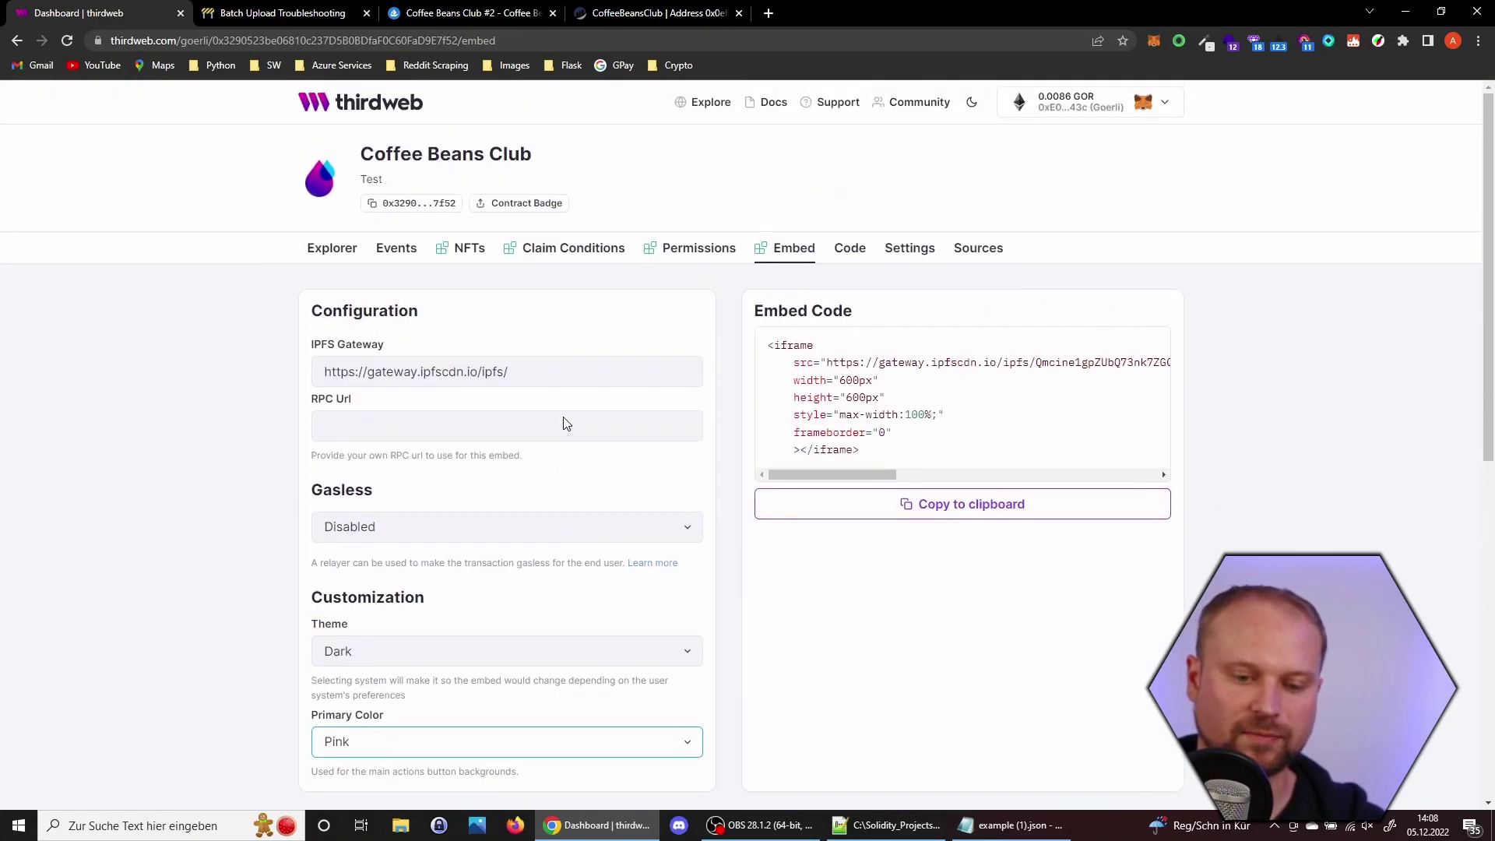
Step: Upload coffeebeansclub.gif as the contract image in Settings and update the metadata
{"action": "left_click", "coordinate": [908, 253]}
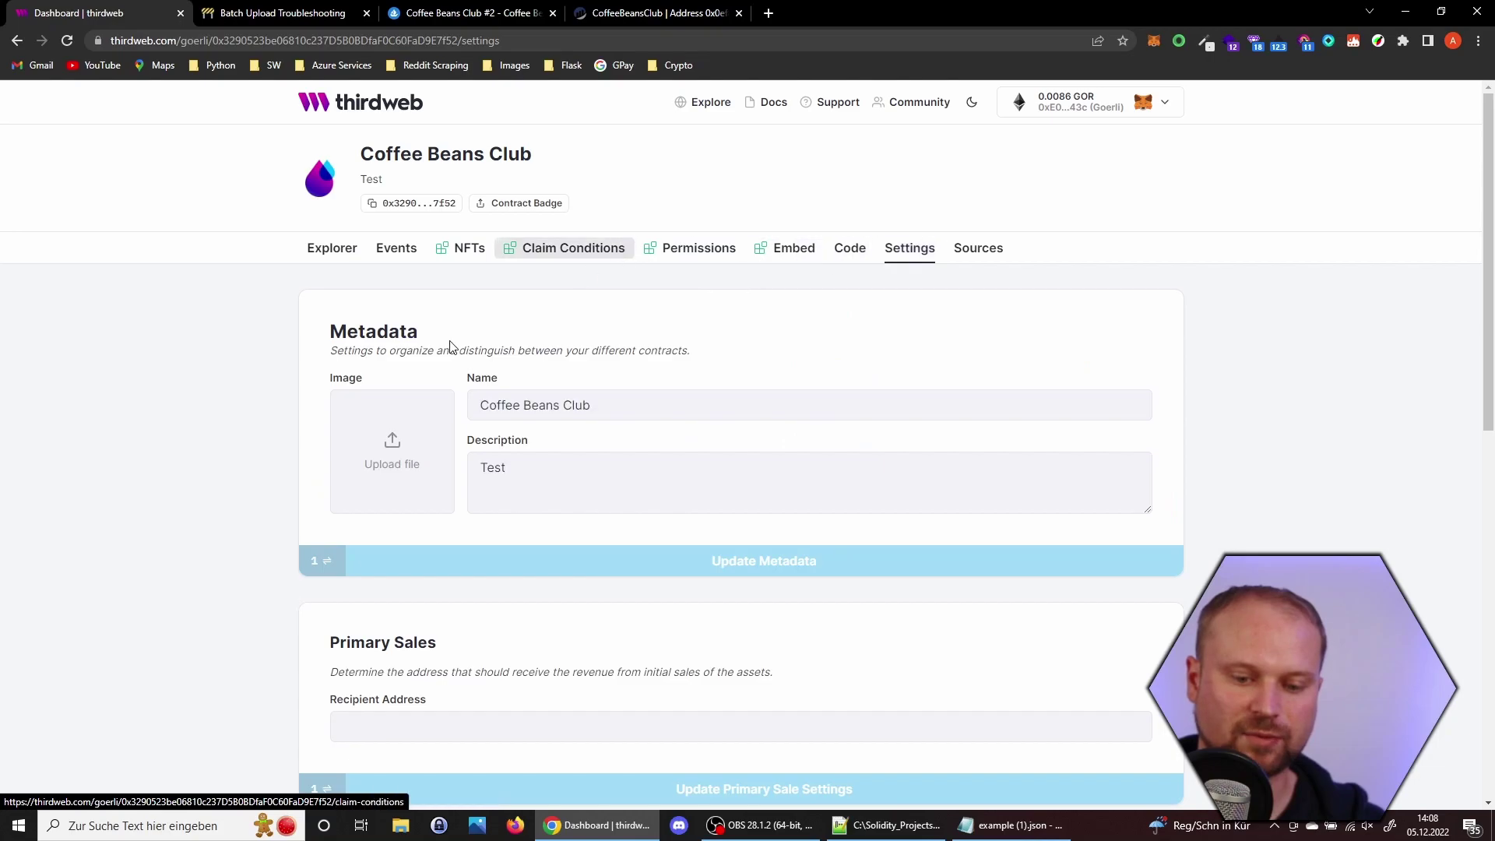
{"action": "left_click", "coordinate": [394, 468]}
{"action": "double_click", "coordinate": [156, 159]}
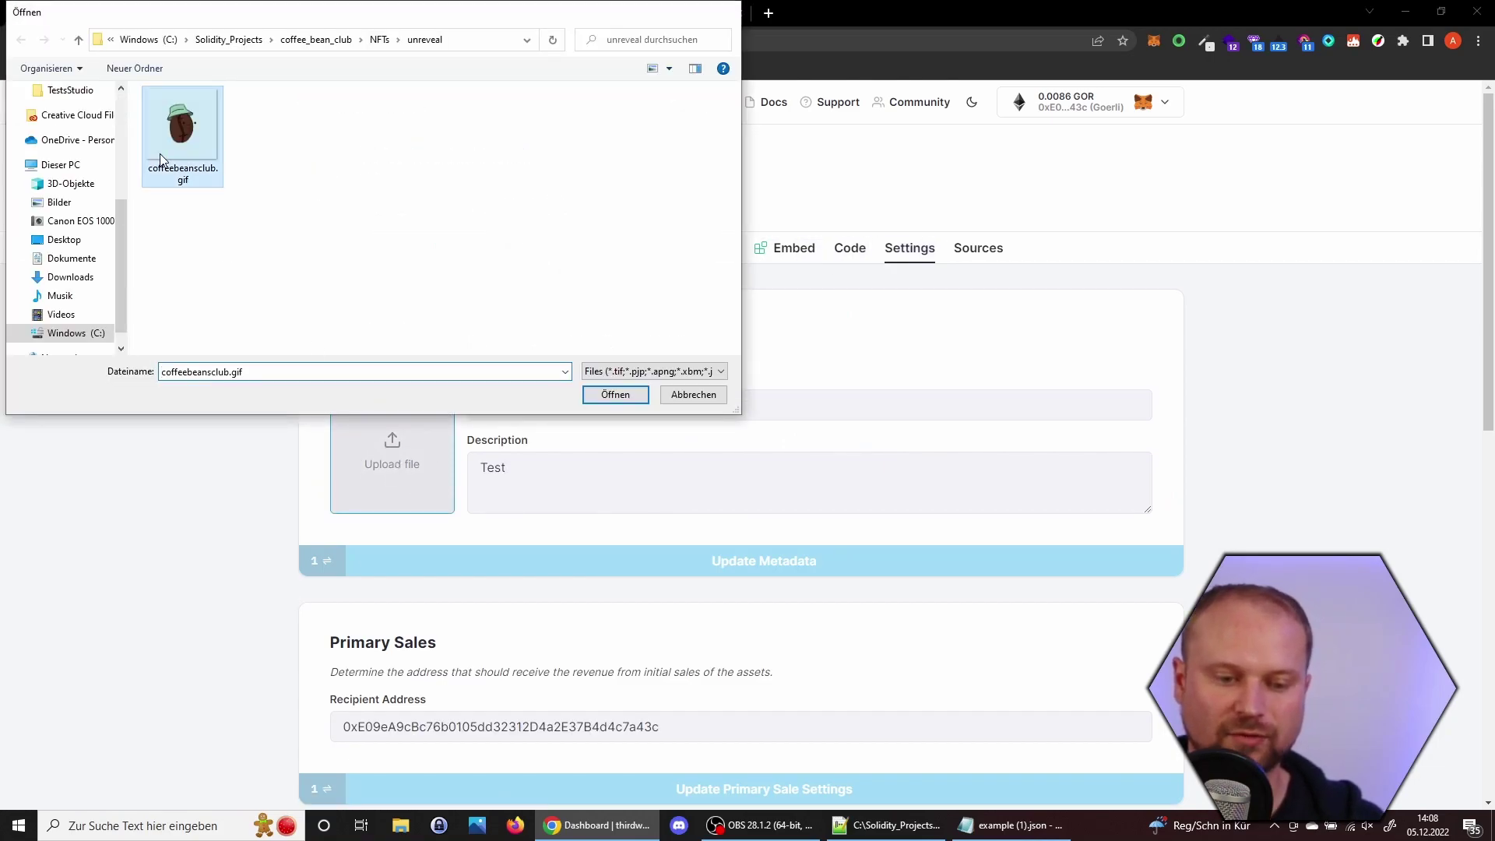
{"action": "left_click", "coordinate": [644, 570]}
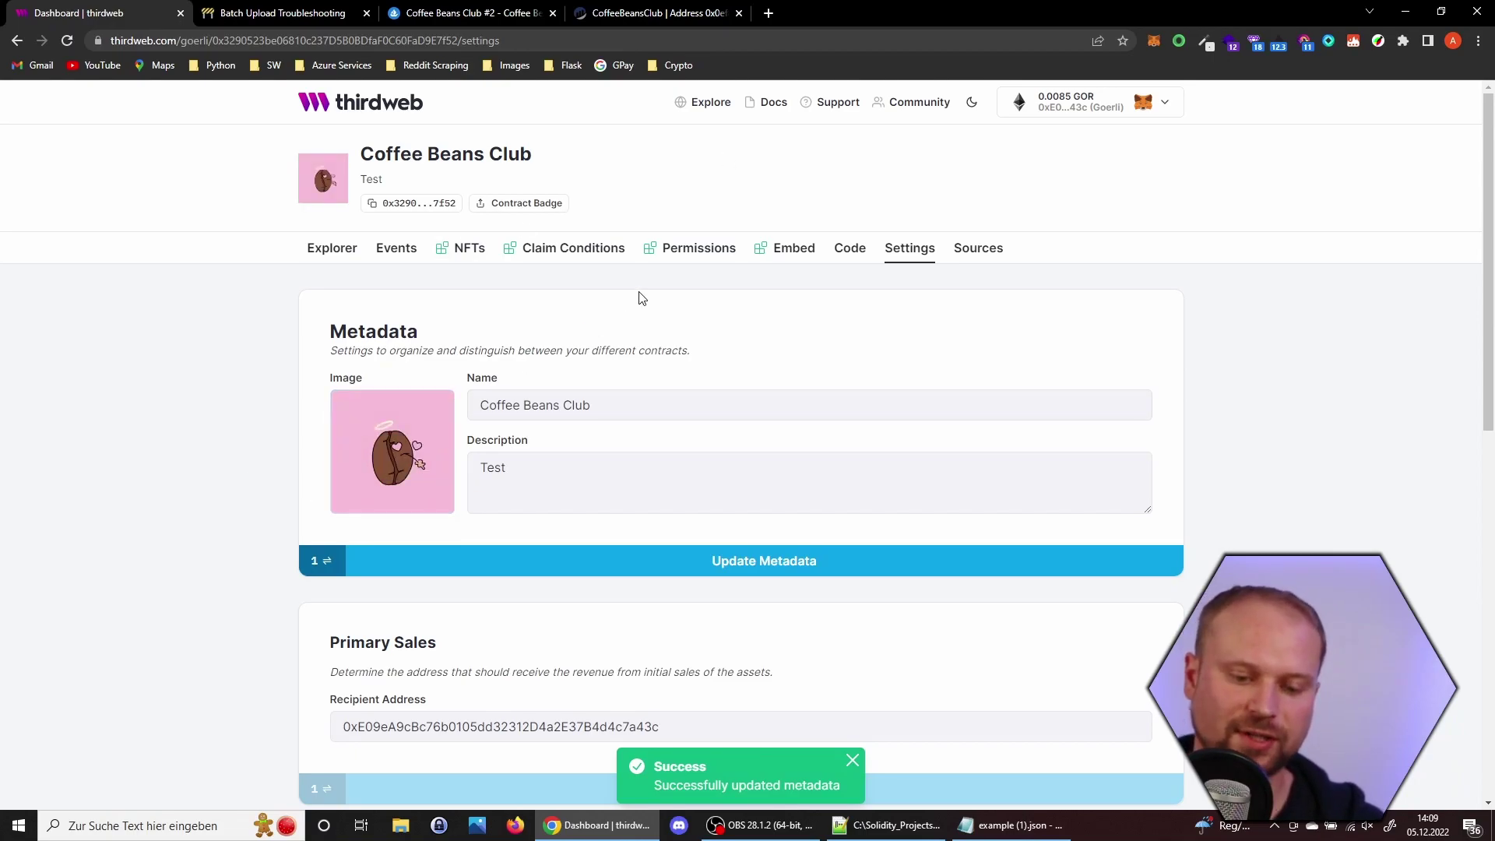
Step: Return to Embed, select the iframe embed code, and view the preview showing 0 / 888 minted
{"action": "left_click", "coordinate": [802, 250]}
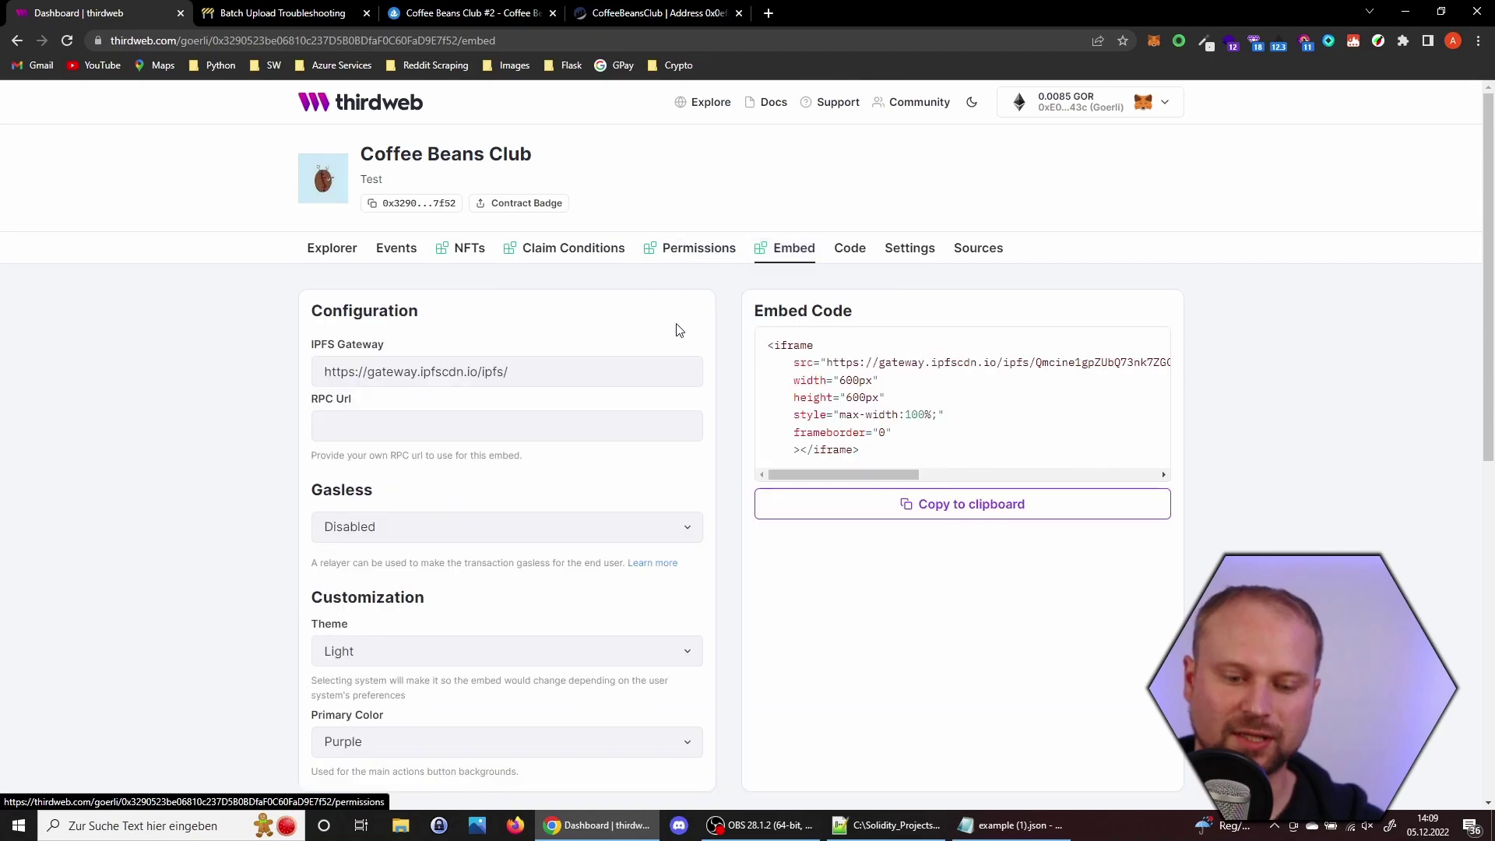
{"action": "scroll", "coordinate": [686, 330], "scroll_direction": "down", "scroll_amount": 7}
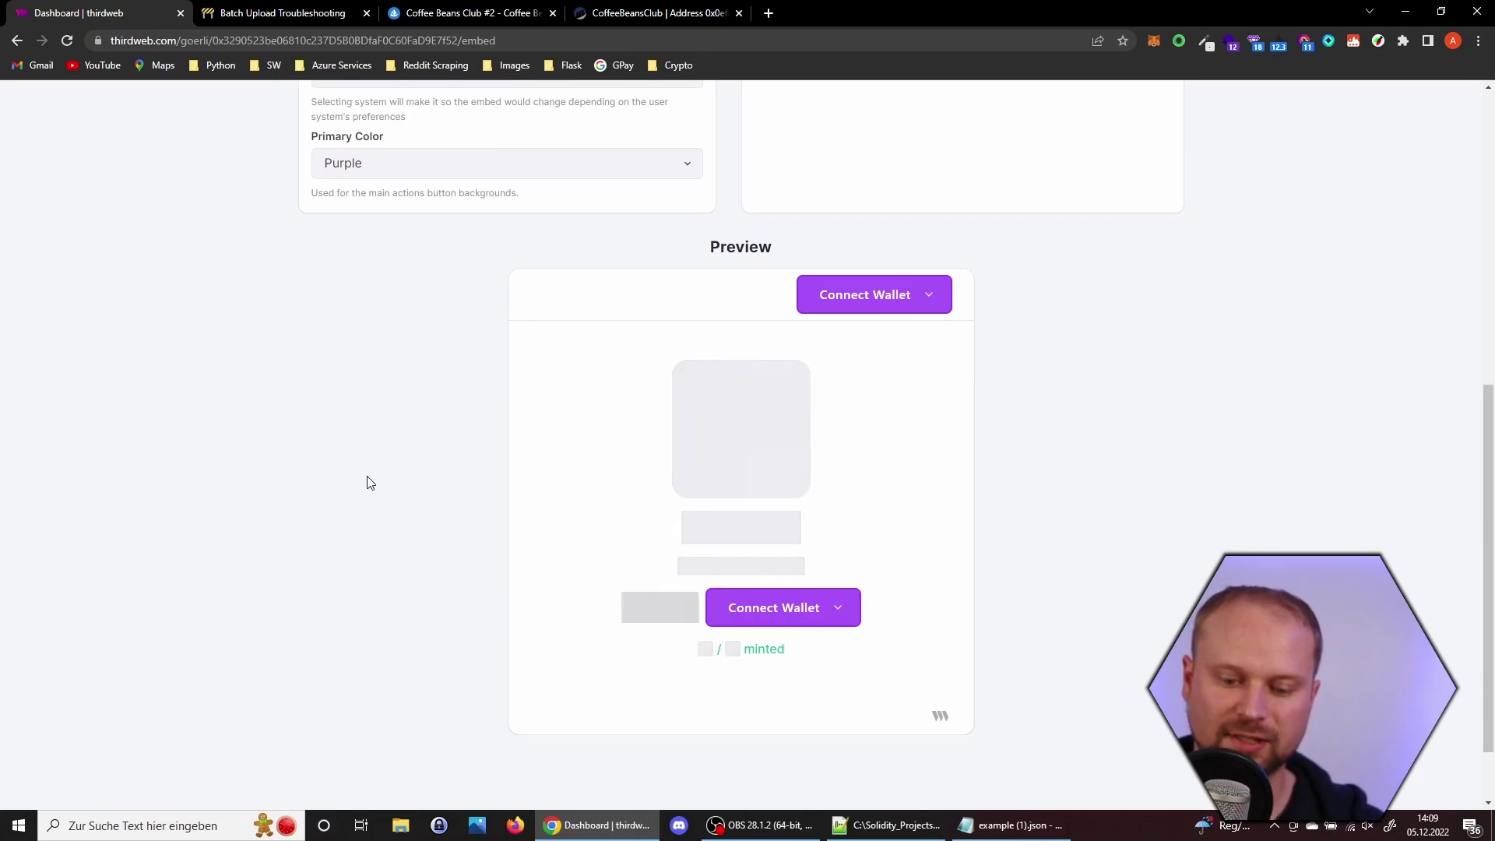
{"action": "scroll", "coordinate": [370, 483], "scroll_direction": "up", "scroll_amount": 7}
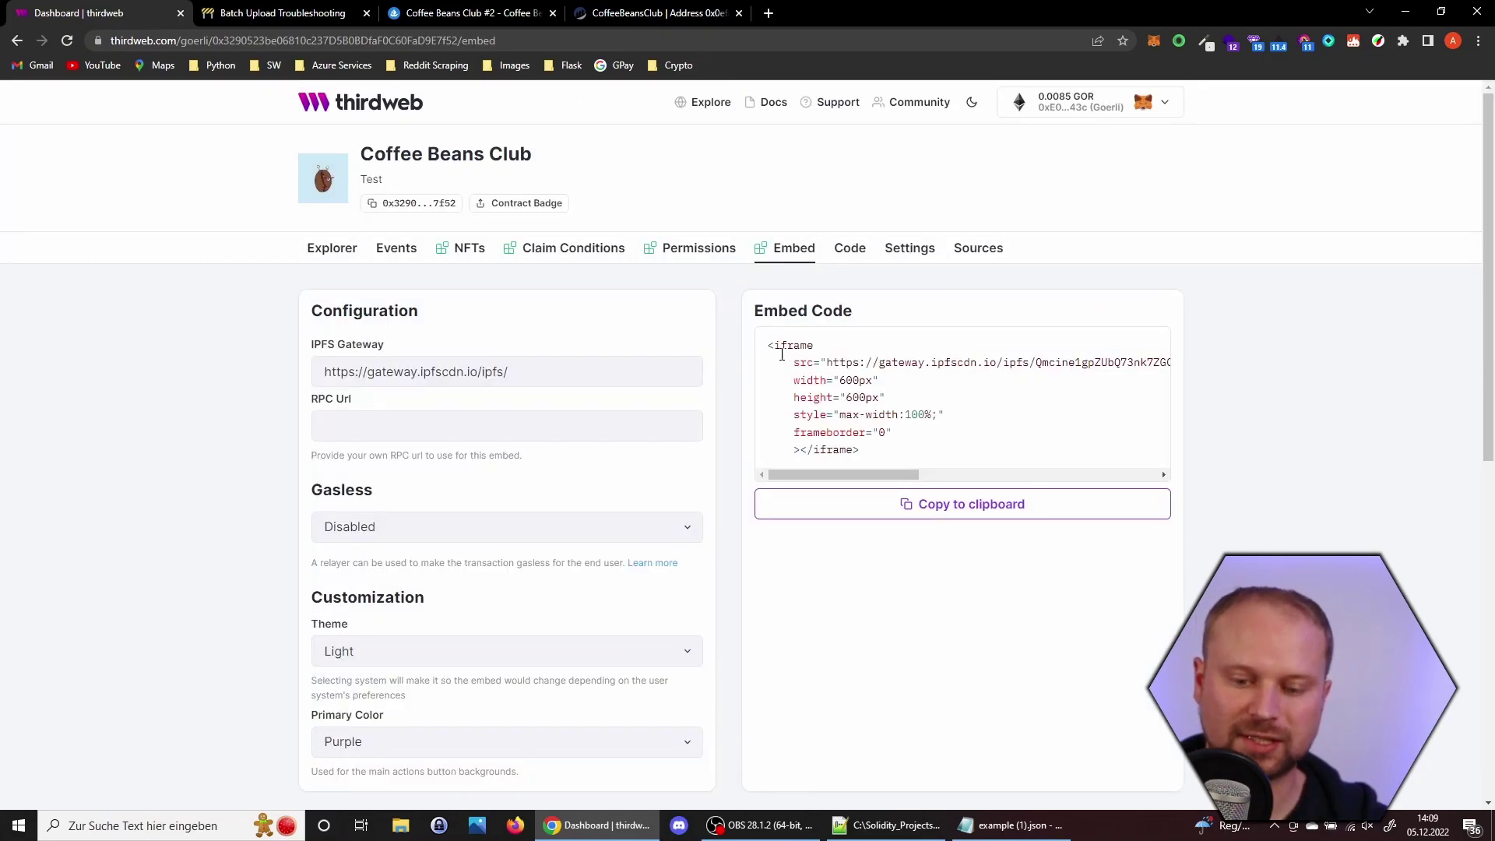
{"action": "left_click_drag", "start_coordinate": [769, 349], "coordinate": [885, 457]}
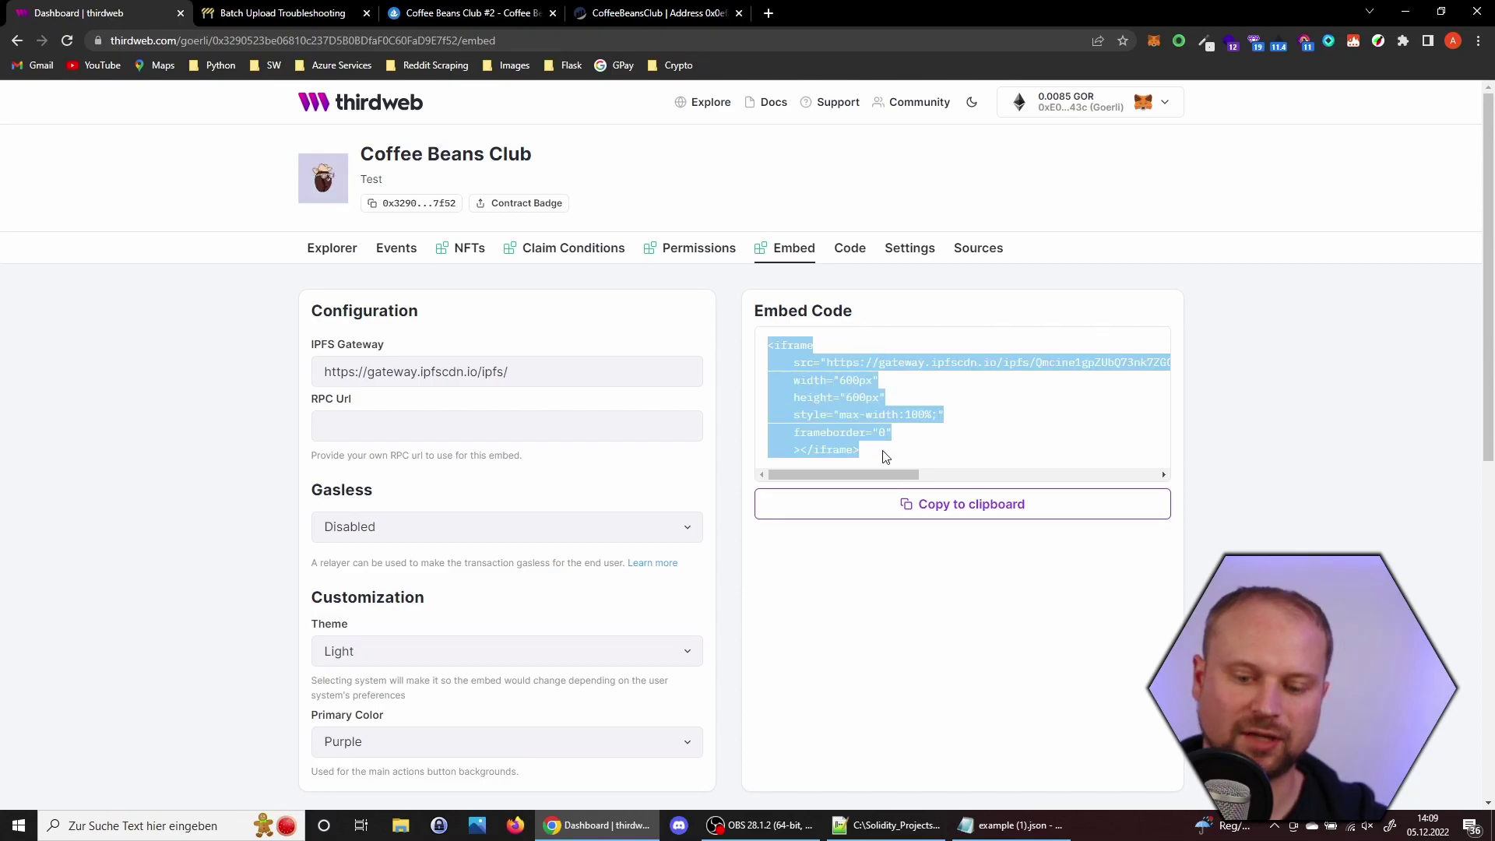
{"action": "scroll", "coordinate": [885, 457], "scroll_direction": "down", "scroll_amount": 6}
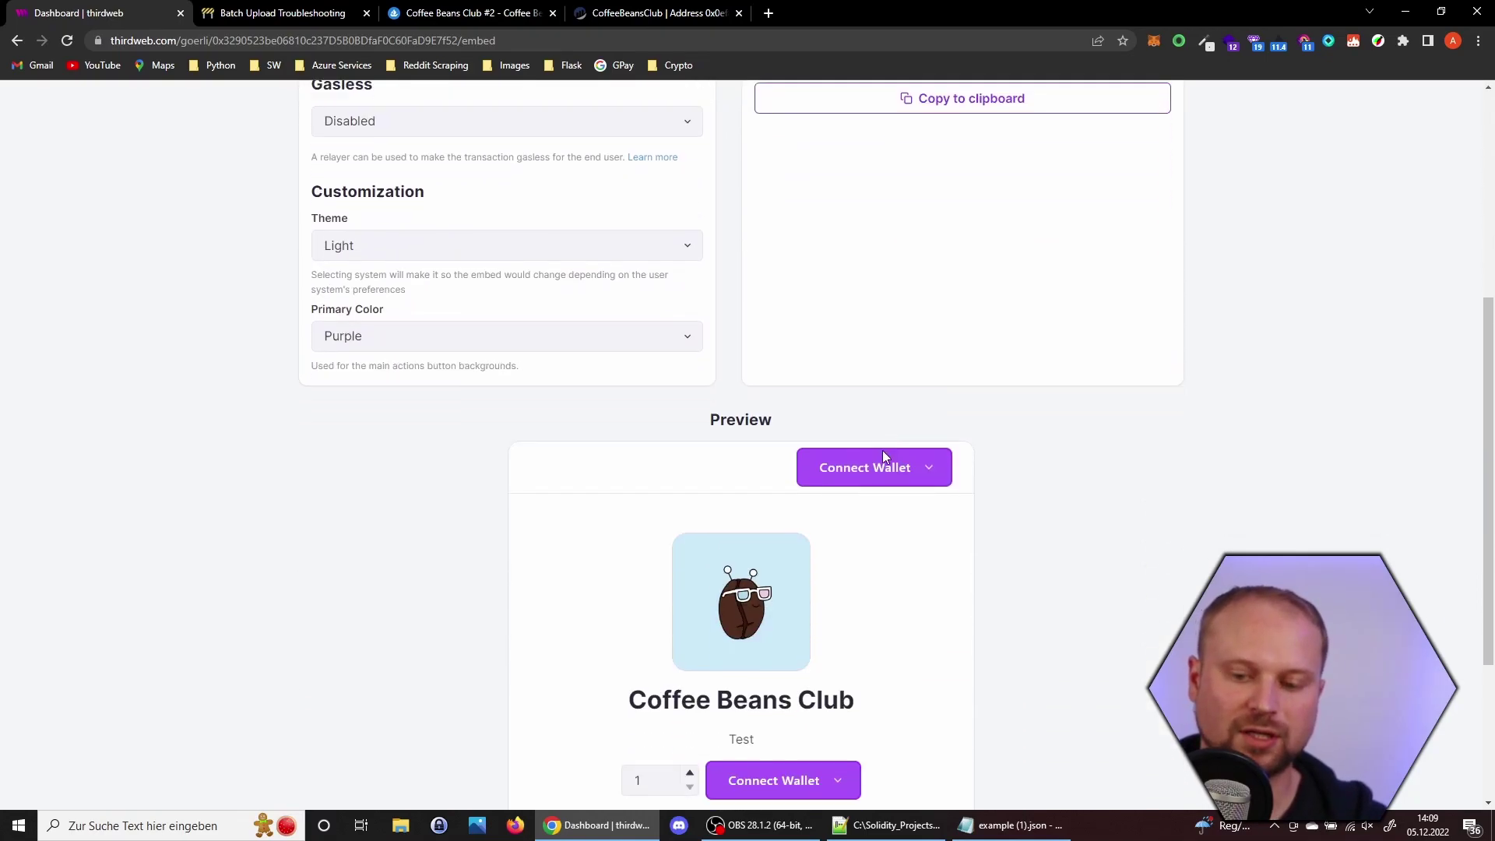
{"action": "scroll", "coordinate": [885, 457], "scroll_direction": "down", "scroll_amount": 2}
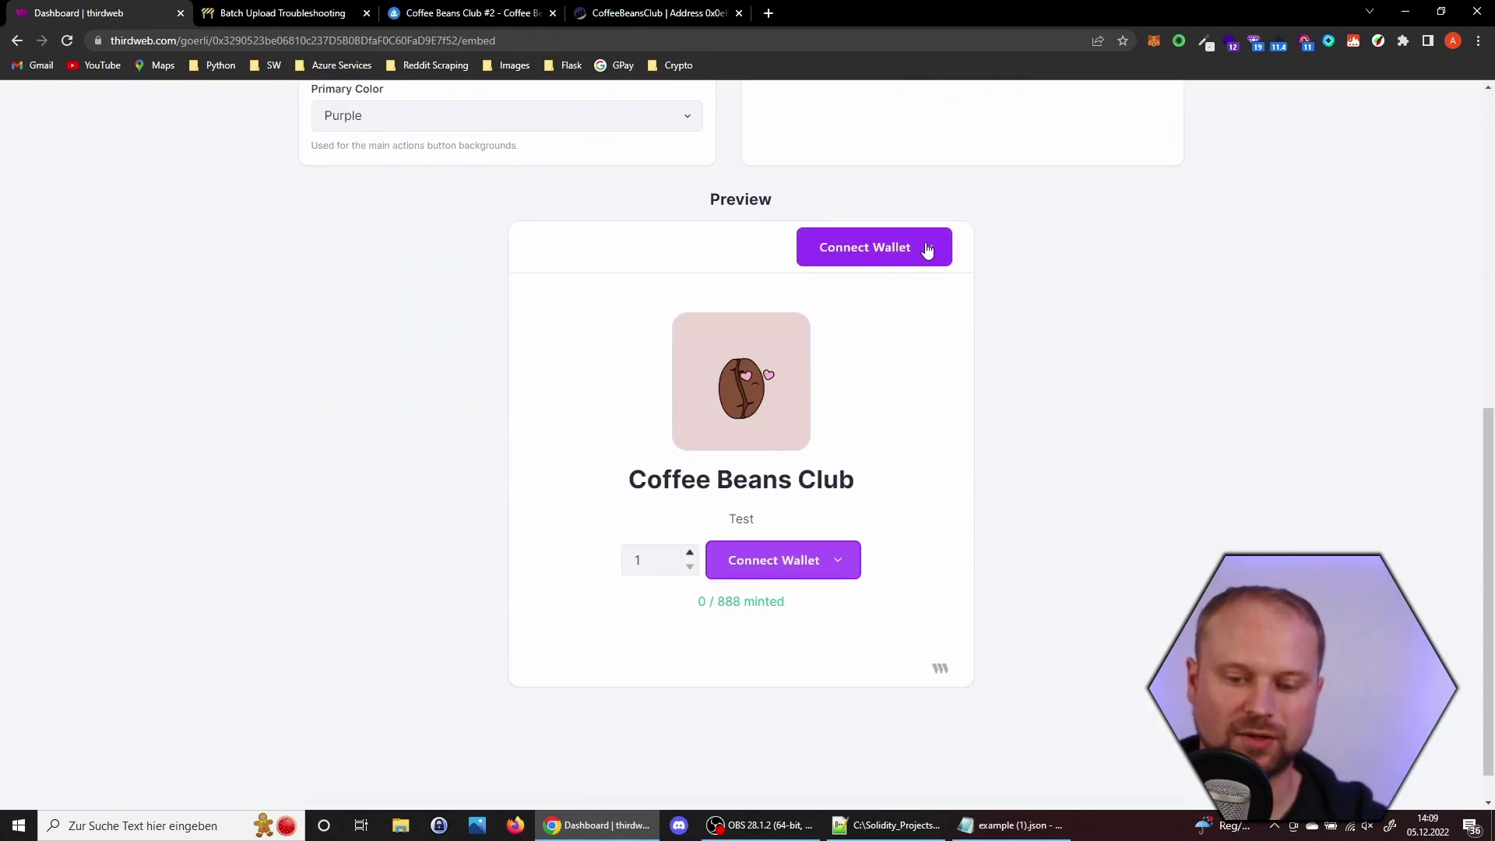
{"action": "scroll", "coordinate": [1057, 233], "scroll_direction": "up", "scroll_amount": 6}
{"action": "scroll", "coordinate": [1057, 234], "scroll_direction": "down", "scroll_amount": 7}
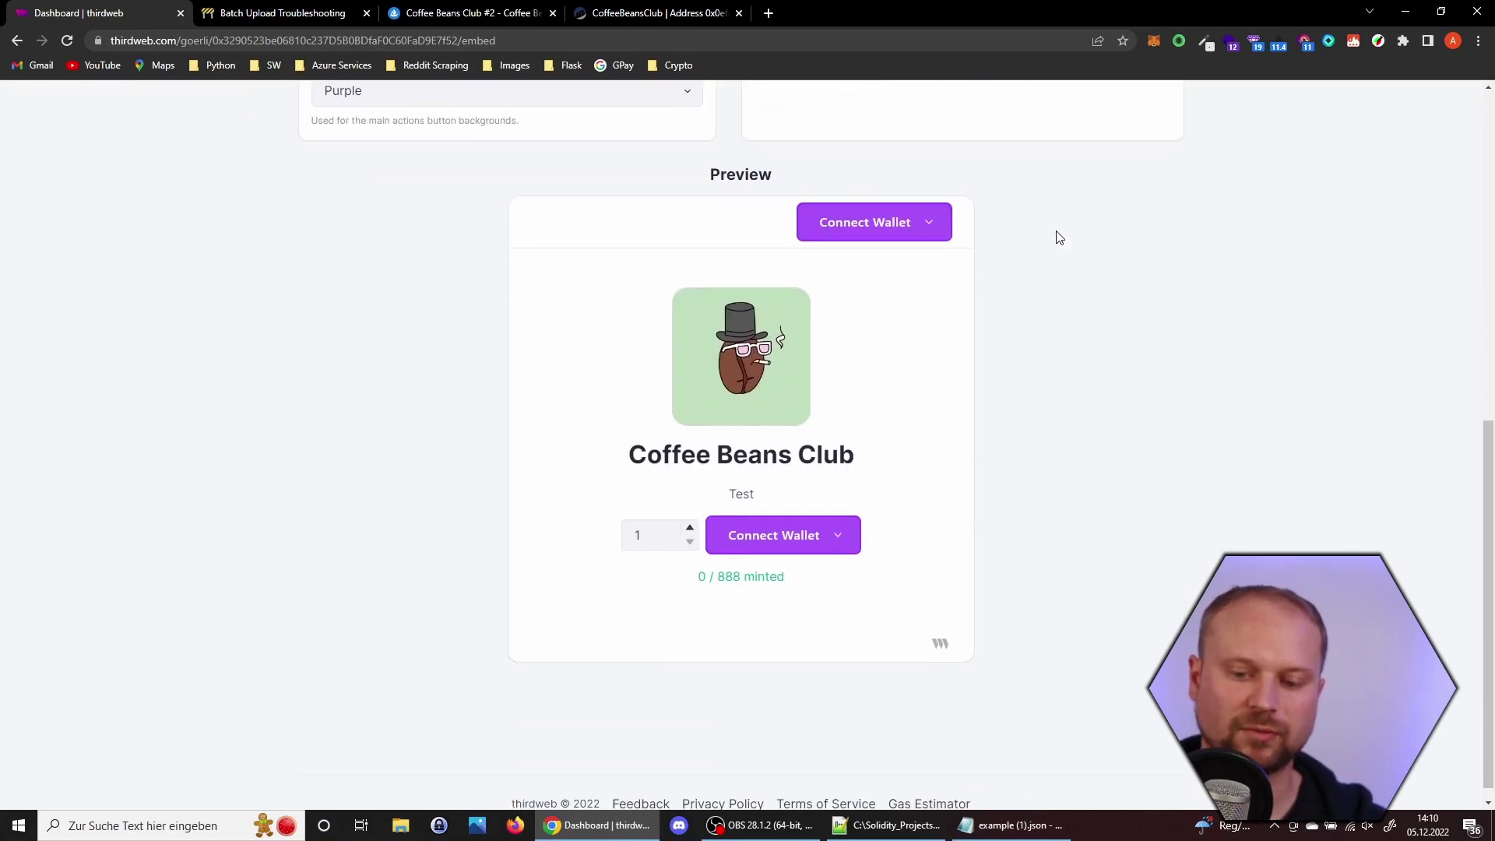
Step: Connect the MetaMask wallet to the embed preview widget and approve the connection
{"action": "left_click", "coordinate": [906, 224]}
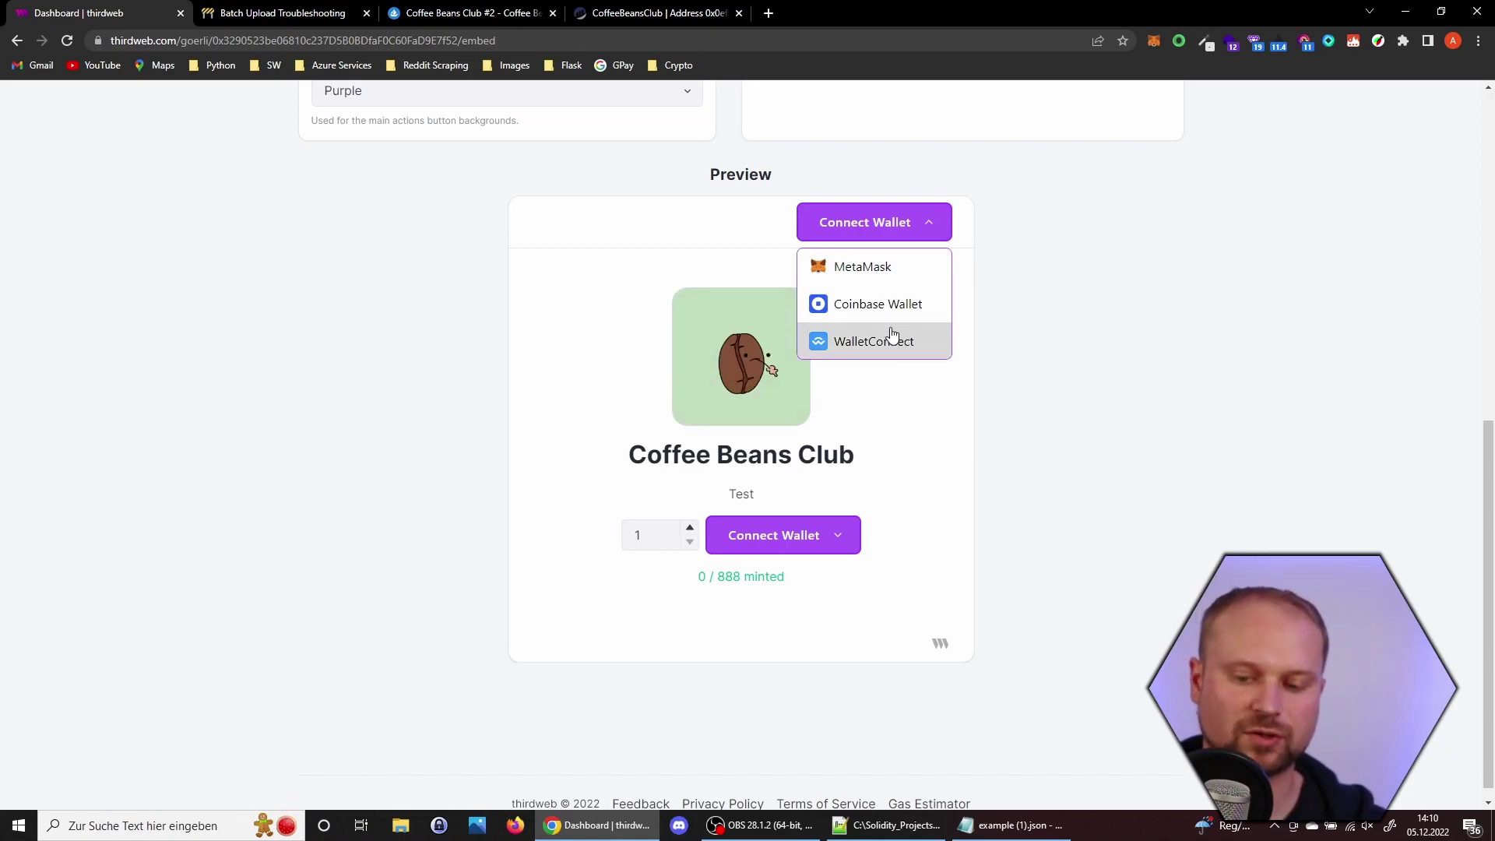
{"action": "left_click", "coordinate": [889, 276]}
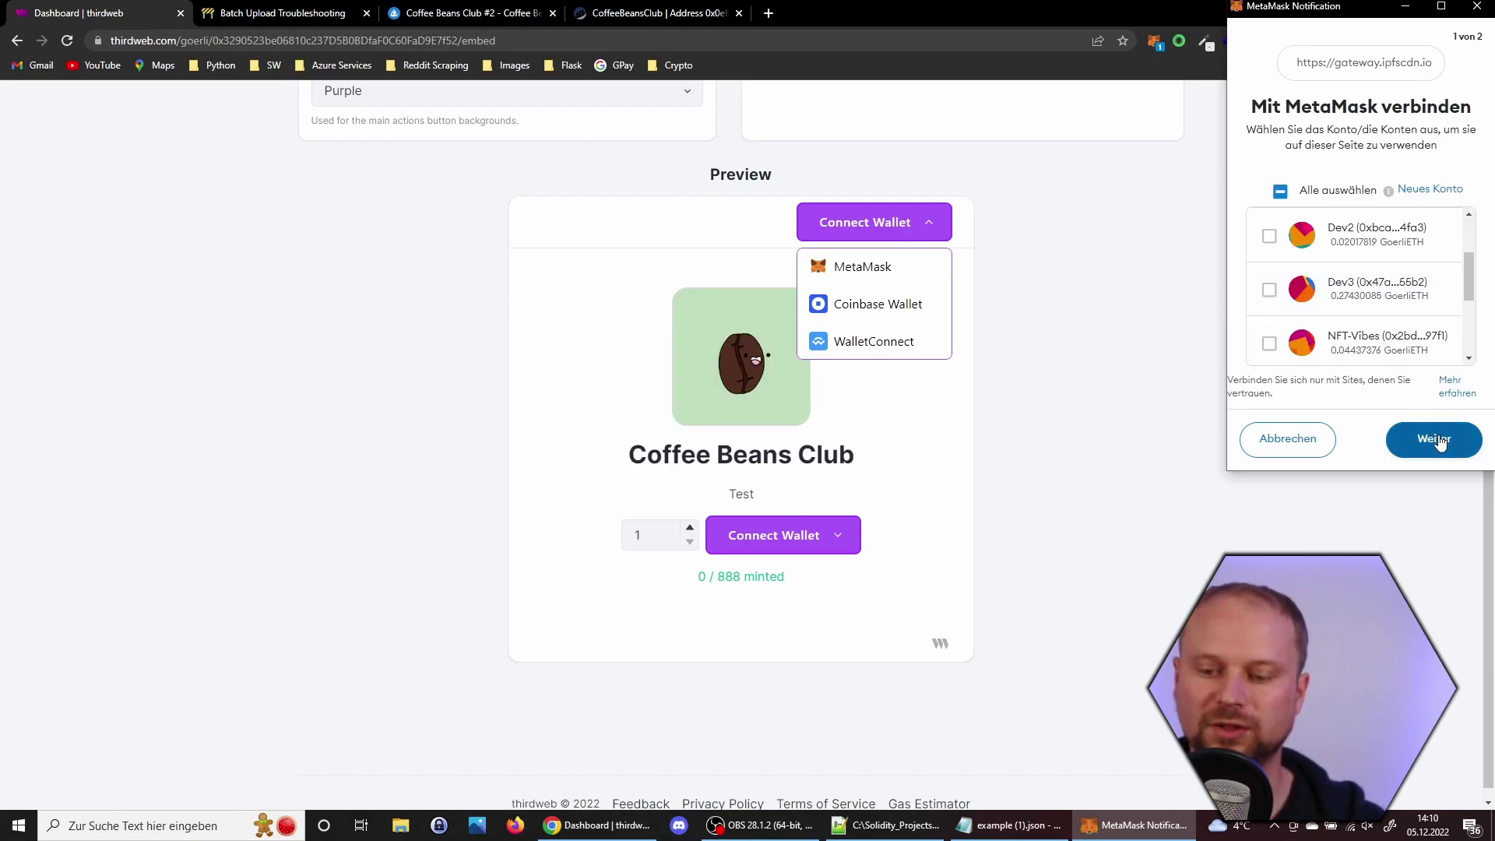
{"action": "left_click", "coordinate": [1438, 439]}
{"action": "left_click", "coordinate": [1437, 439]}
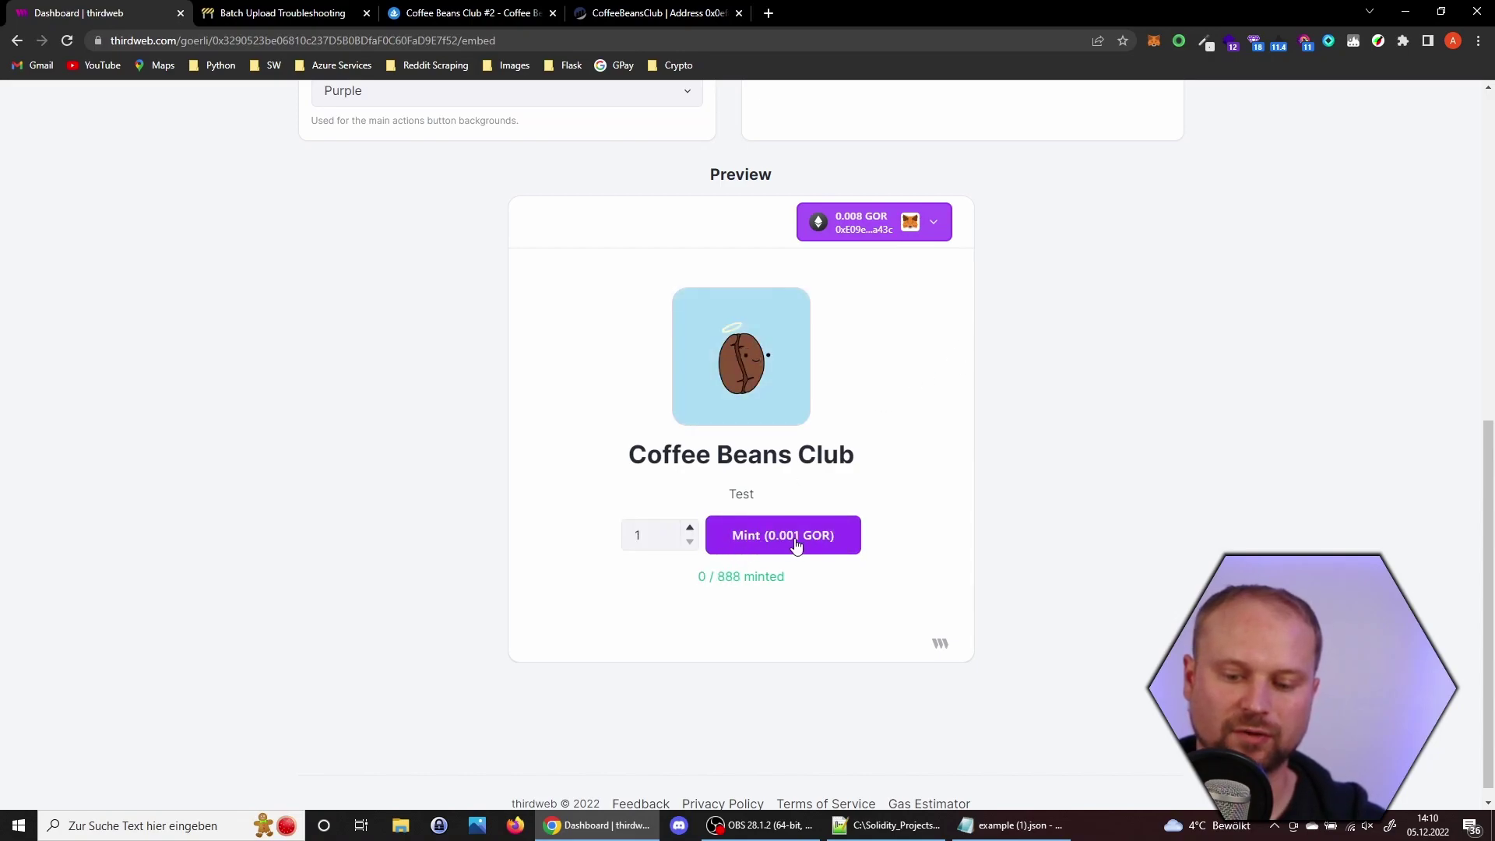
Step: Mint one Coffee Beans Club NFT for 0.001 GOR and confirm the transaction in MetaMask
{"action": "left_click", "coordinate": [690, 528]}
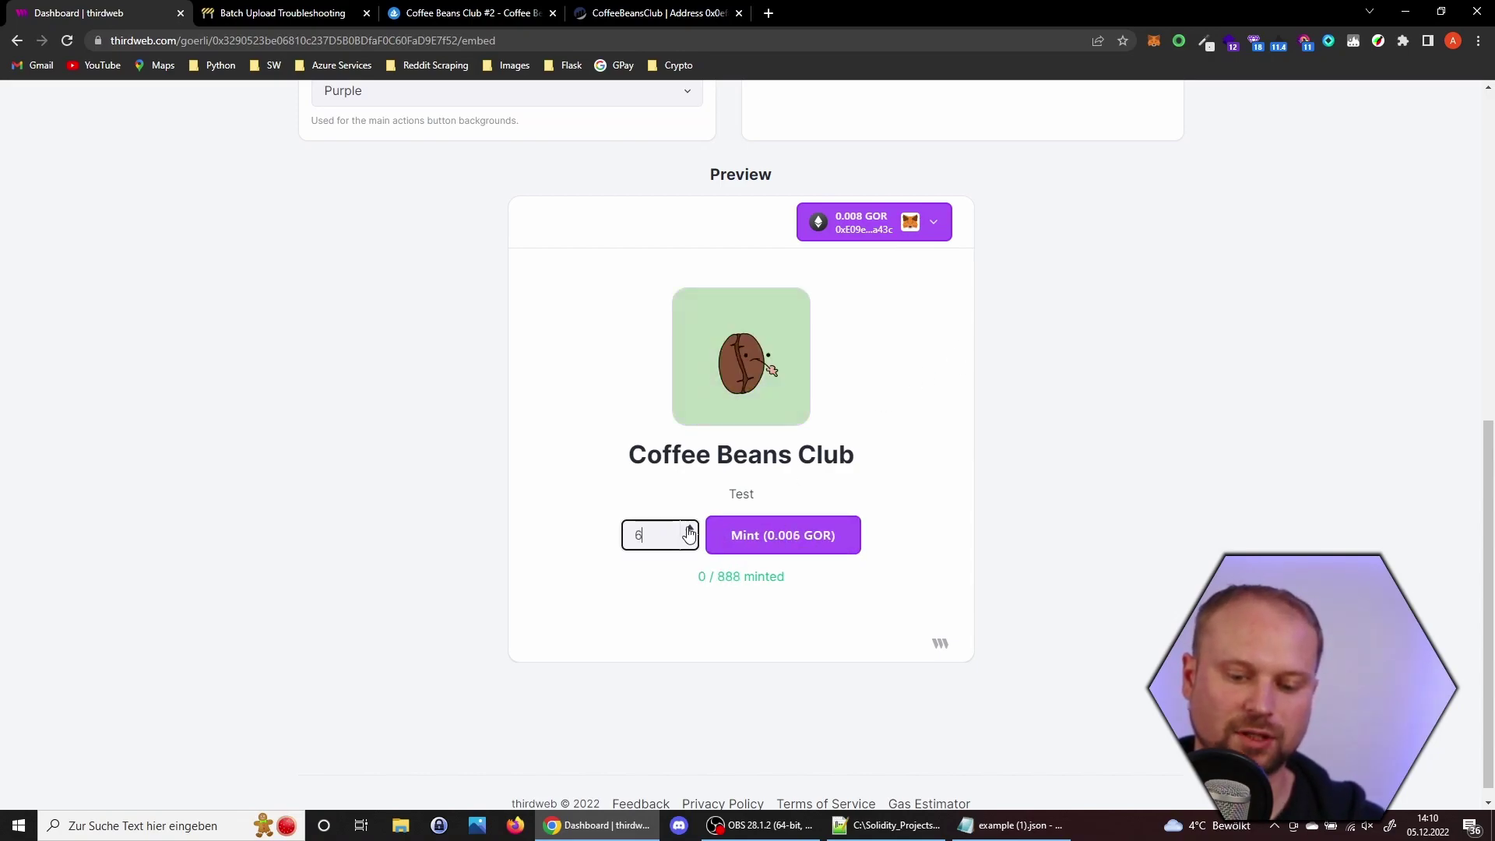
{"action": "left_click", "coordinate": [689, 530]}
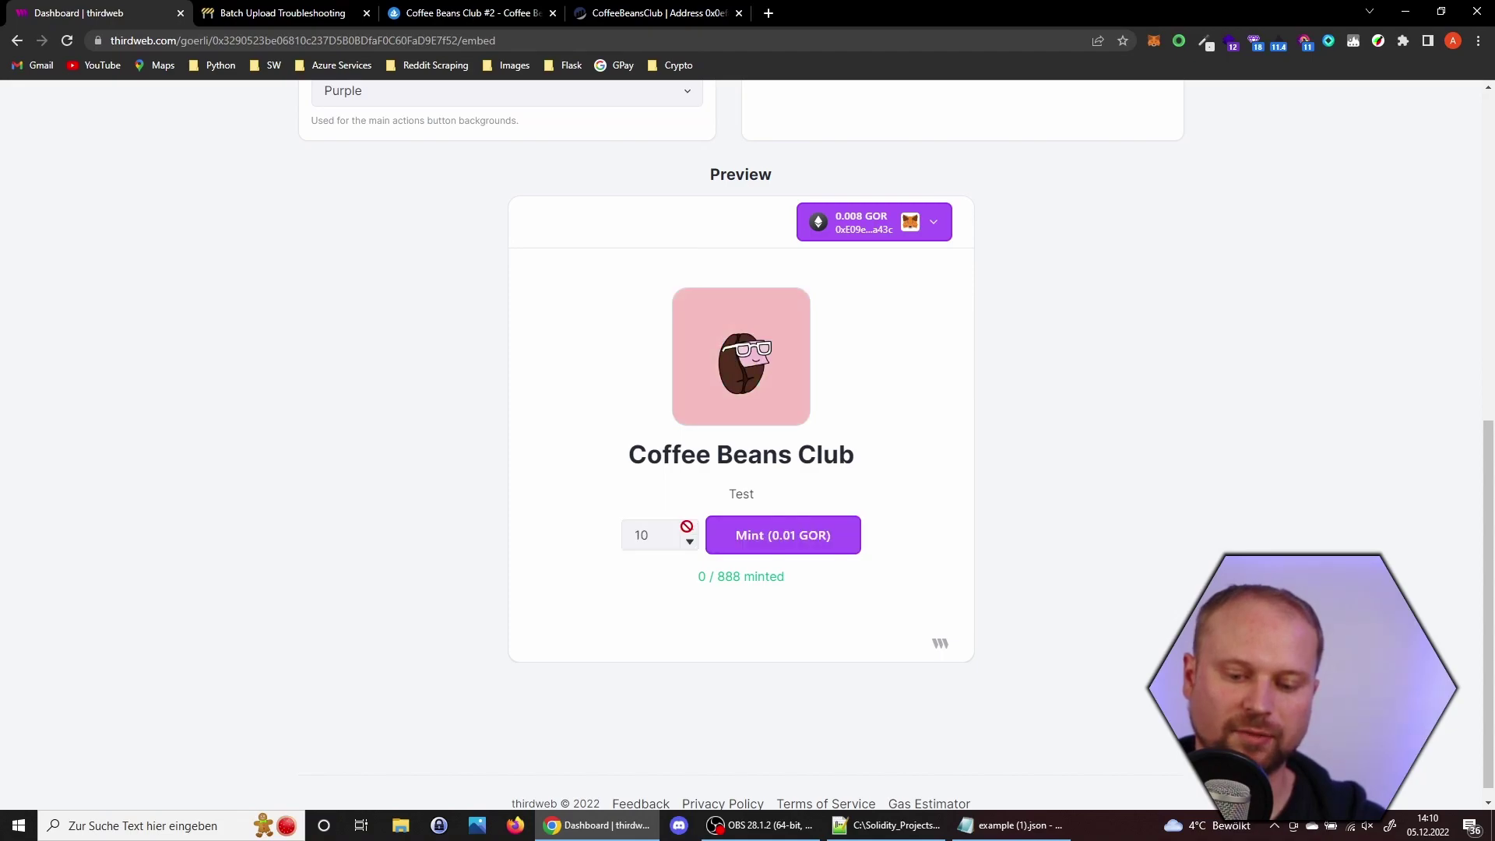
{"action": "left_click", "coordinate": [689, 543]}
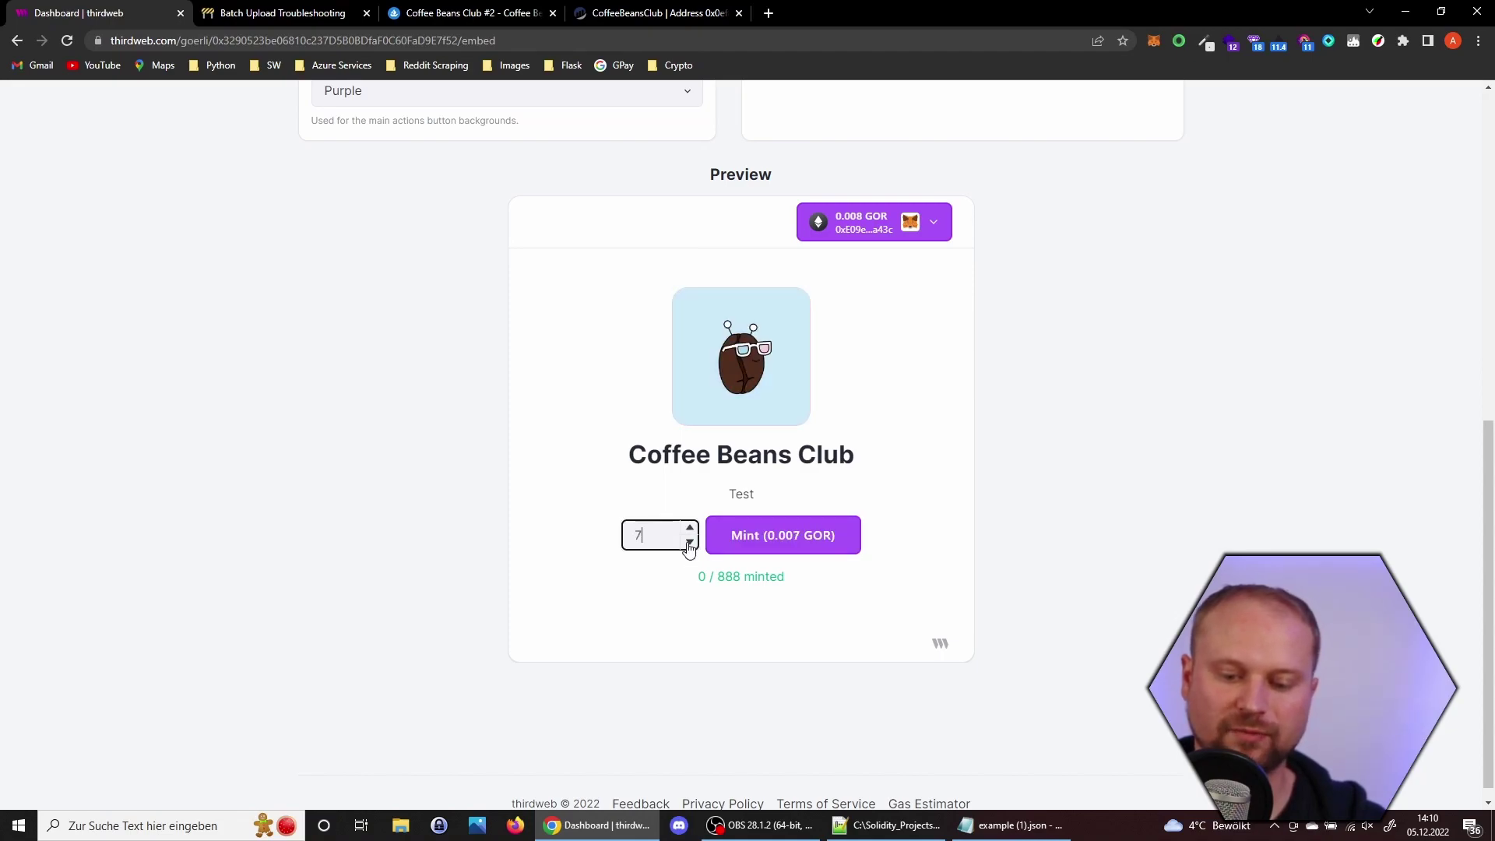
{"action": "left_click", "coordinate": [689, 543]}
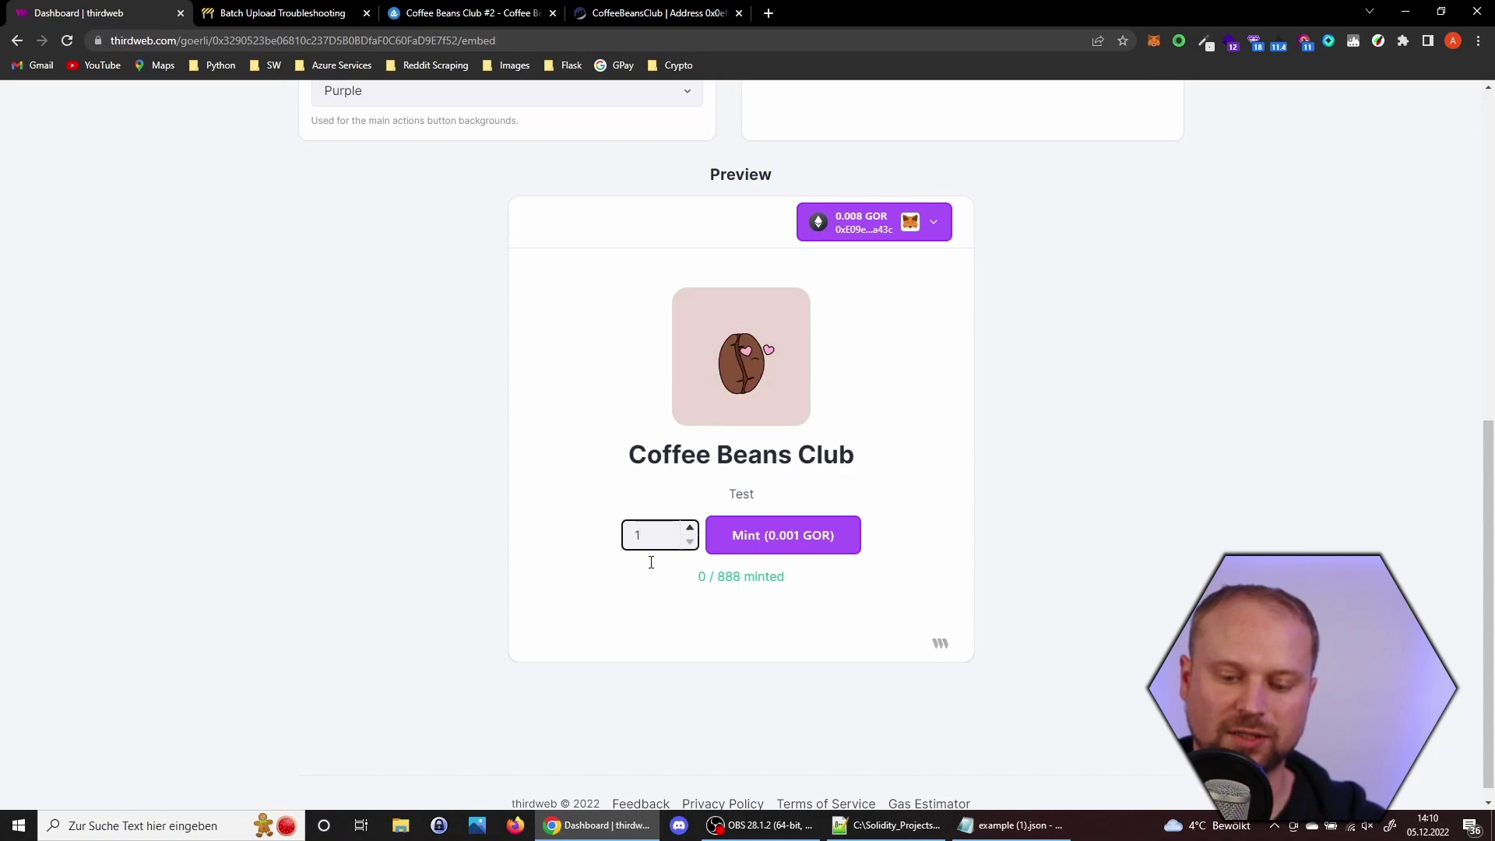
{"action": "left_click", "coordinate": [801, 539]}
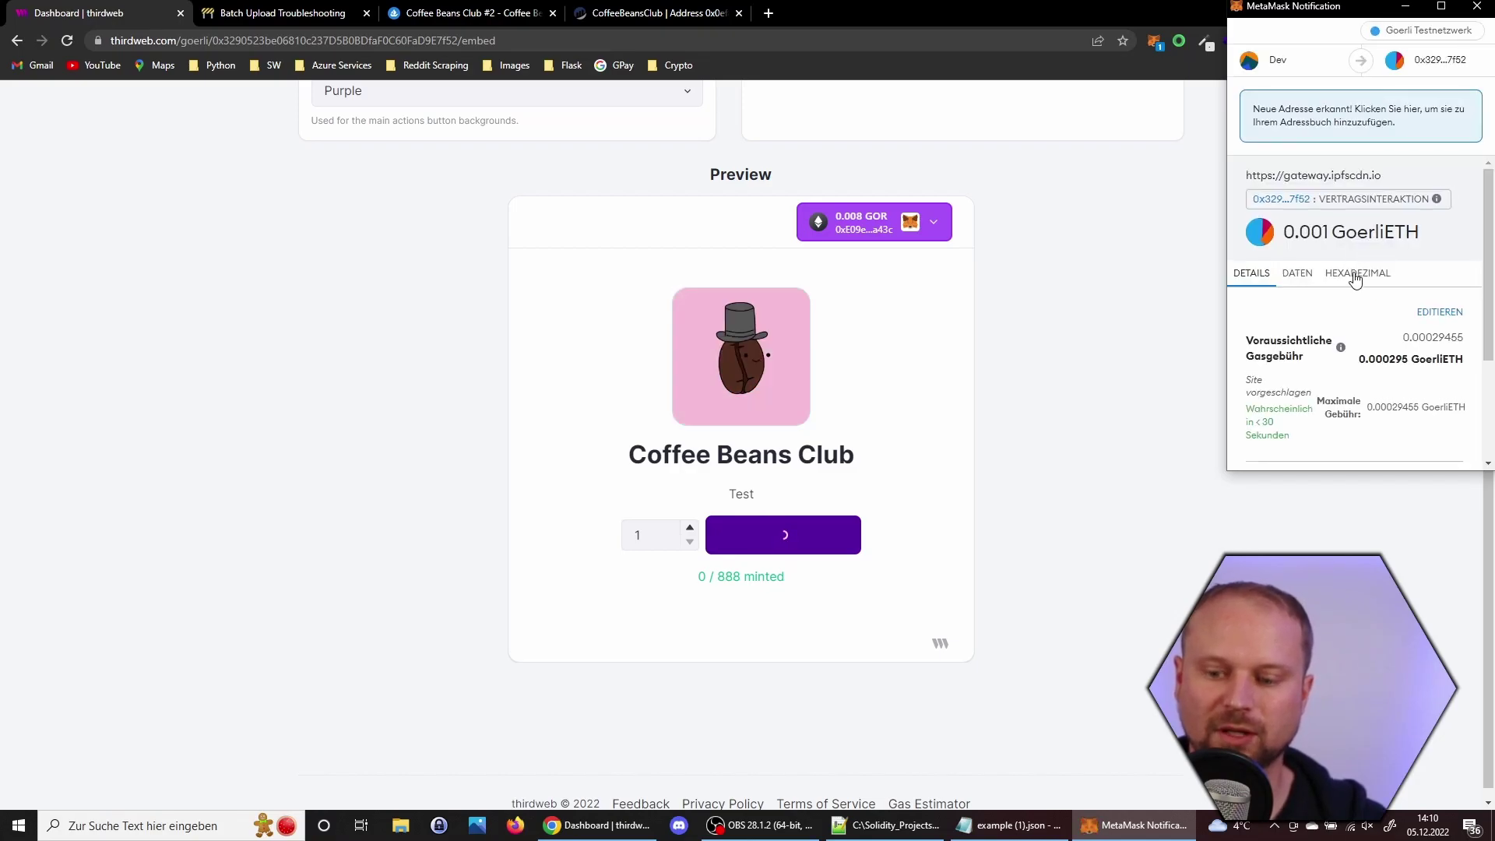
{"action": "scroll", "coordinate": [1378, 335], "scroll_direction": "down", "scroll_amount": 3}
{"action": "left_click", "coordinate": [1422, 439]}
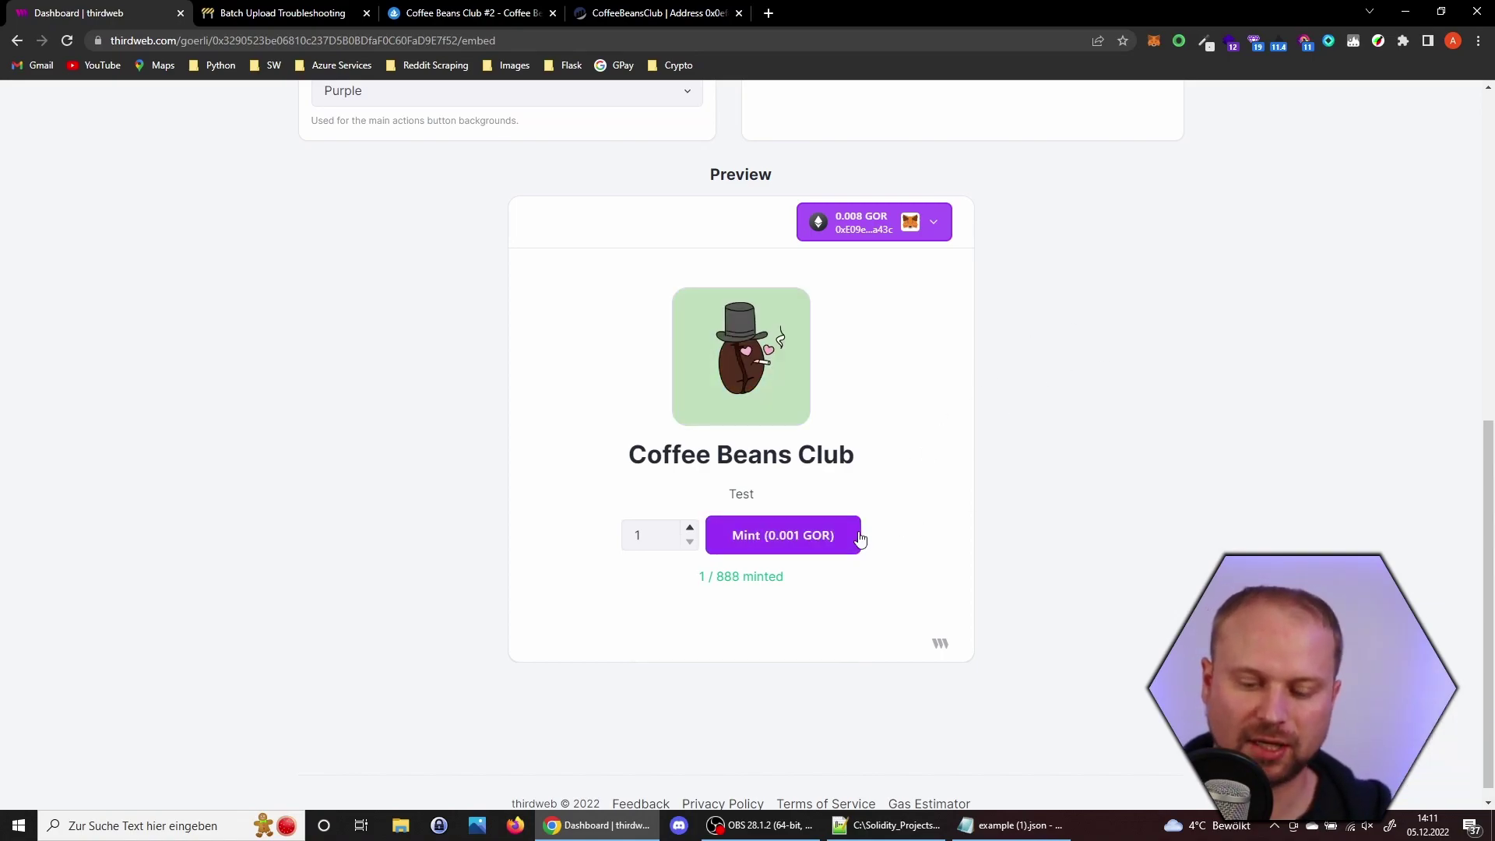
Step: Go to the Coffee Beans Club contract's Code page with the React usage snippets
{"action": "scroll", "coordinate": [1038, 347], "scroll_direction": "up", "scroll_amount": 8}
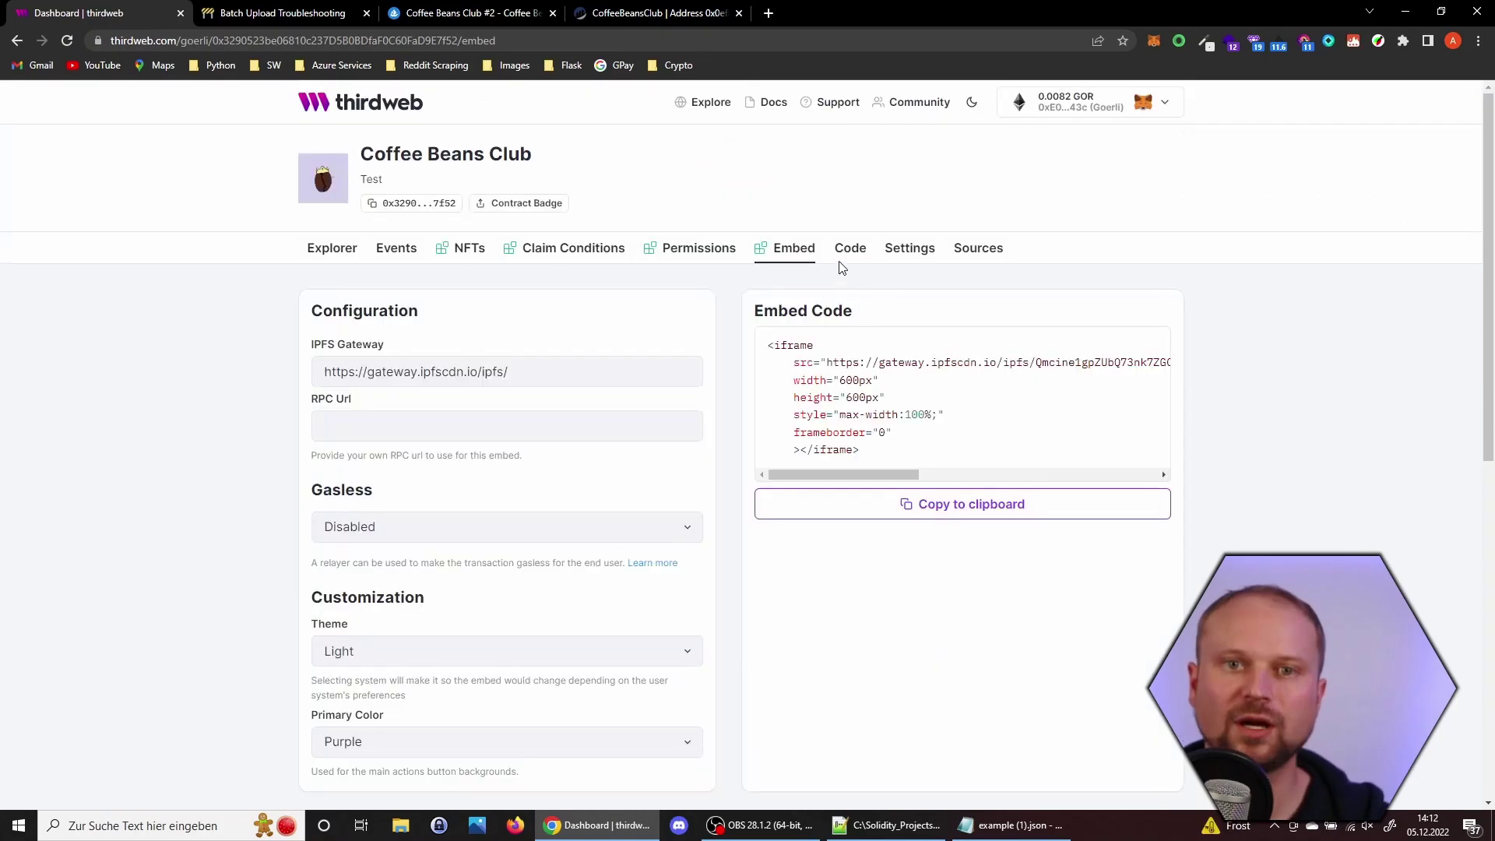
{"action": "left_click", "coordinate": [844, 254]}
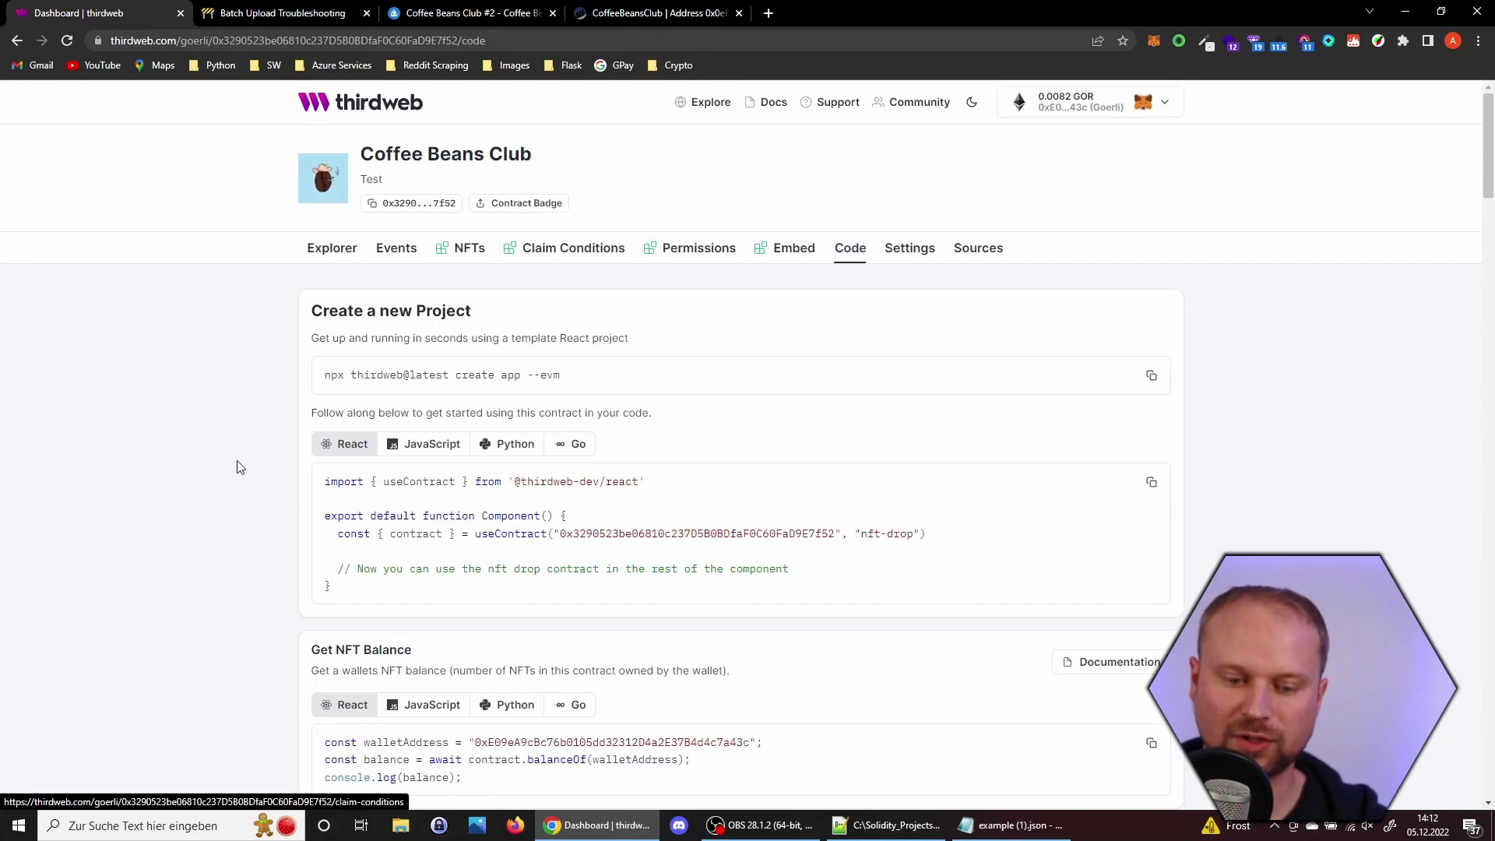